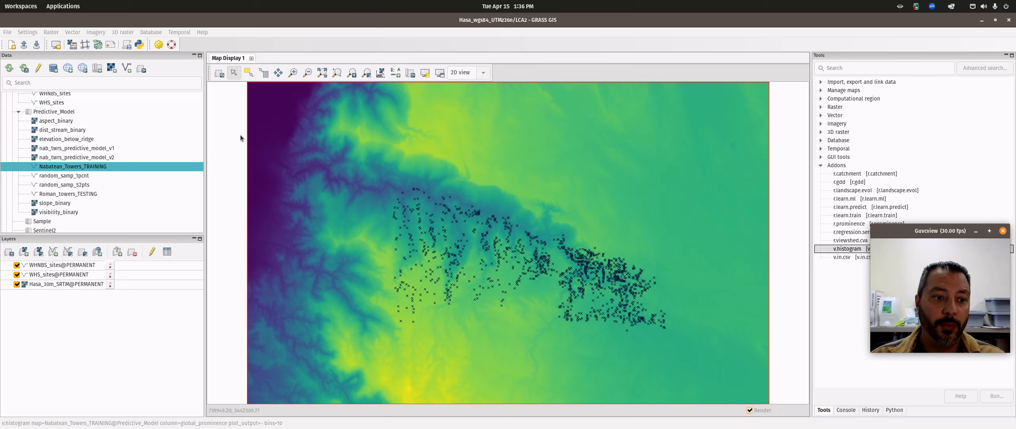
# Step: Toggle the WHNBS_sites and WHS_sites layers to compare their coverage, leaving WHS_sites shown and WHNBS_sites hidden
pyautogui.click(54, 277)
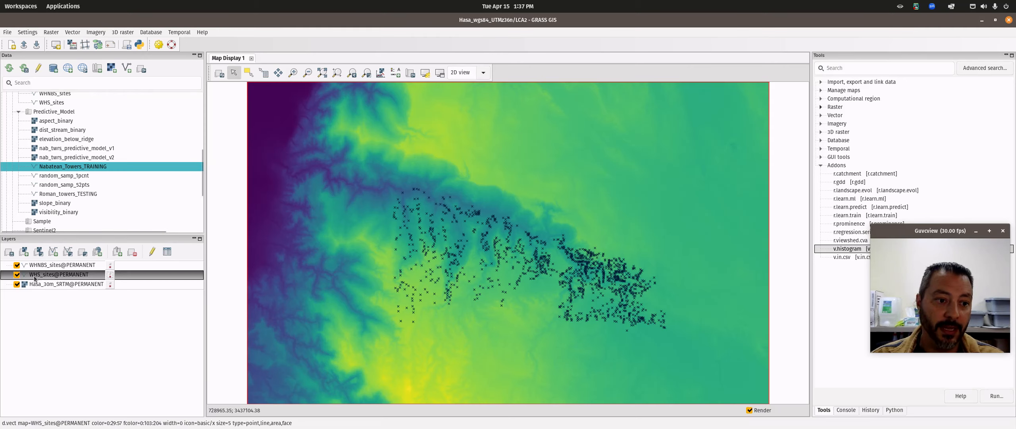
pyautogui.click(16, 265)
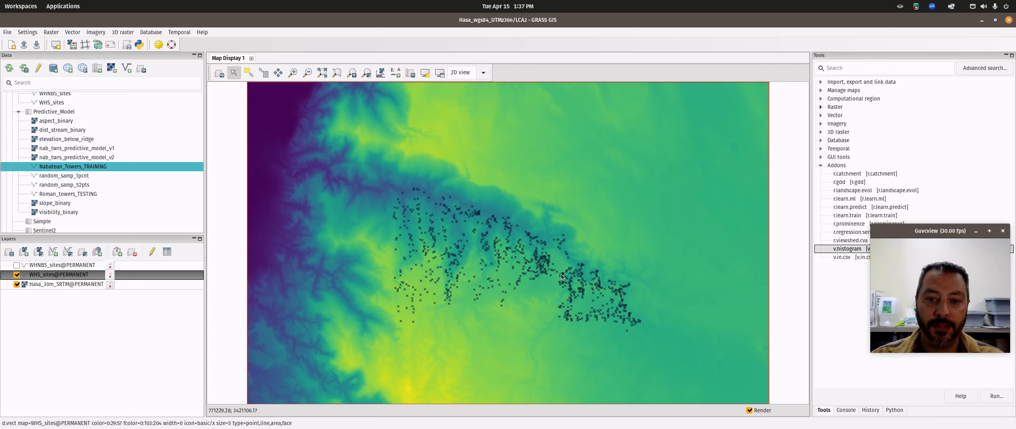
pyautogui.click(16, 265)
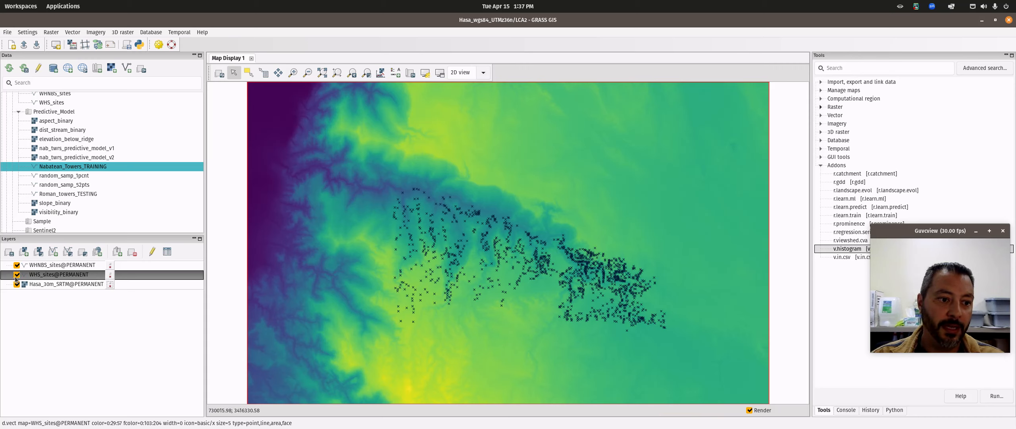
pyautogui.click(17, 275)
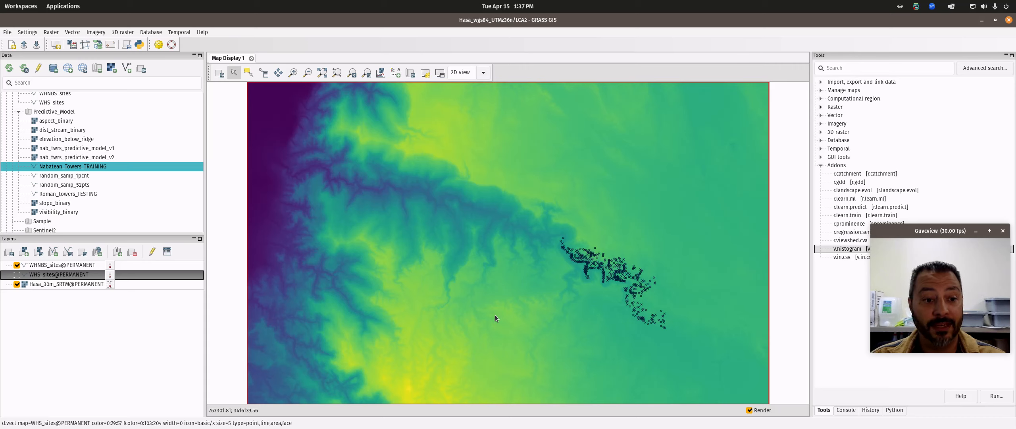
pyautogui.click(16, 274)
pyautogui.click(16, 265)
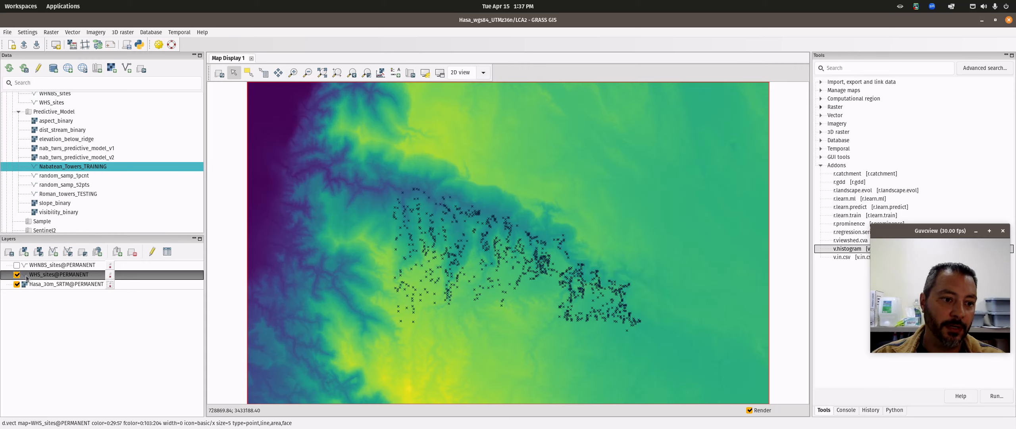
# Step: Examine the attribute data of the WHS_sites layer in an enlarged table window, and close it
pyautogui.rightClick(52, 274)
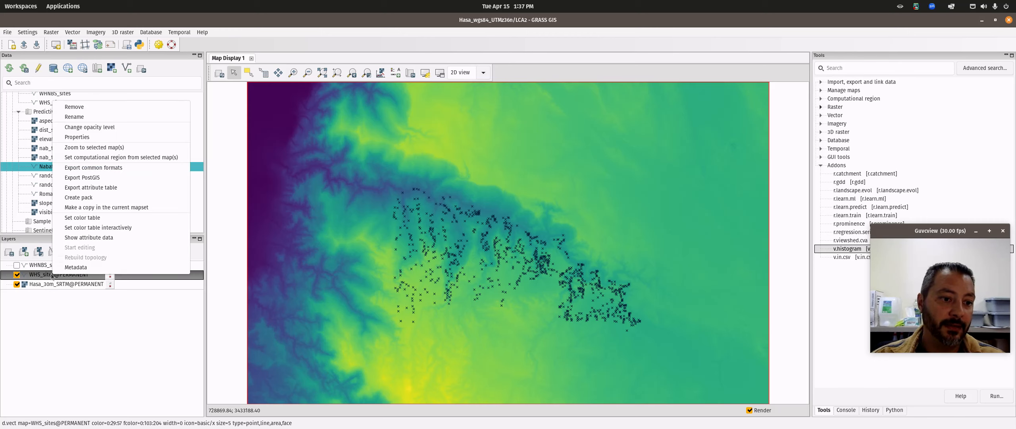
pyautogui.click(120, 237)
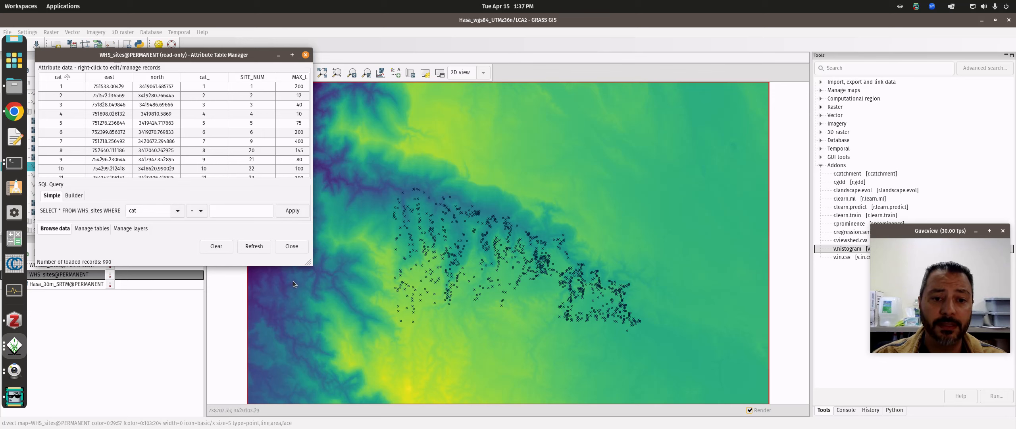
pyautogui.moveTo(309, 263); pyautogui.dragTo(598, 374)
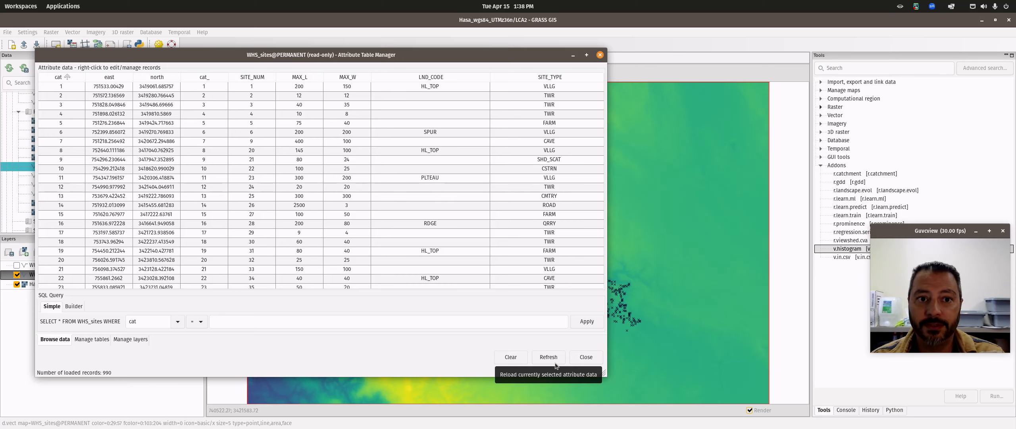
pyautogui.moveTo(343, 56); pyautogui.dragTo(411, 62)
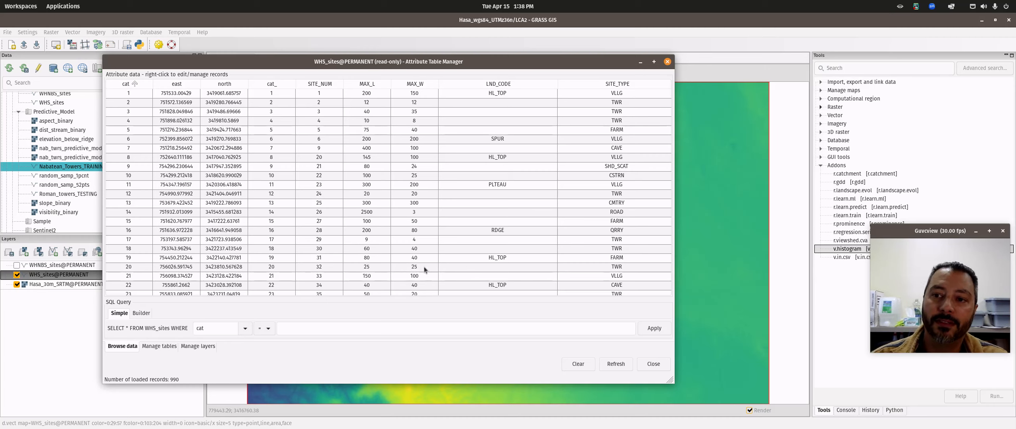
pyautogui.click(668, 62)
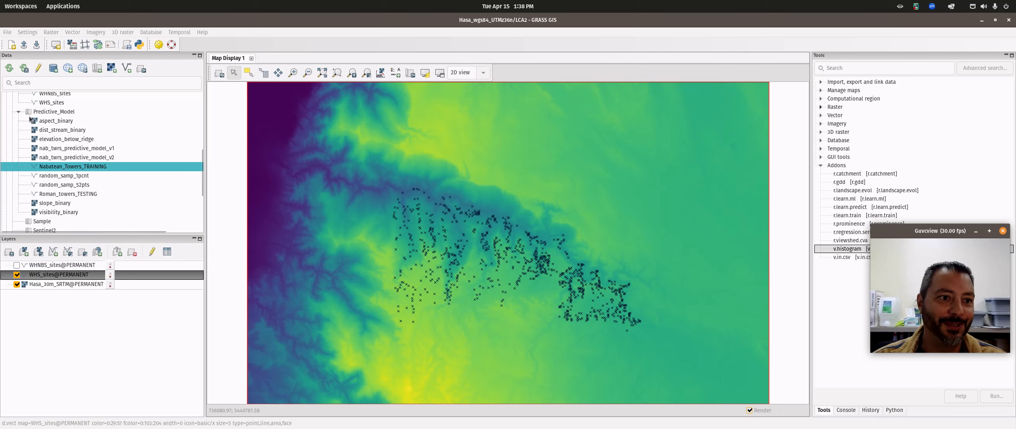
# Step: Try to create a mapset named PREDICTIVE_MODEL in the Hasa_wgs84_UTMz36n project
pyautogui.click(19, 112)
pyautogui.click(44, 106)
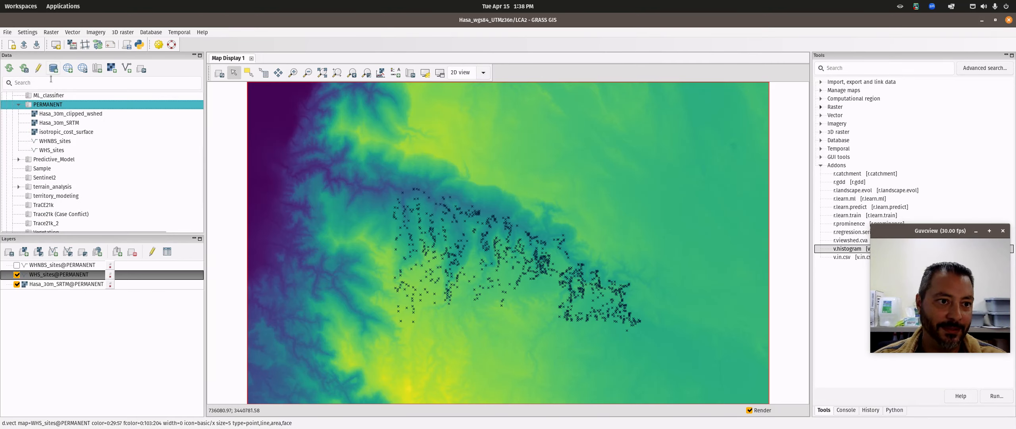
pyautogui.rightClick(46, 104)
pyautogui.press('Escape')
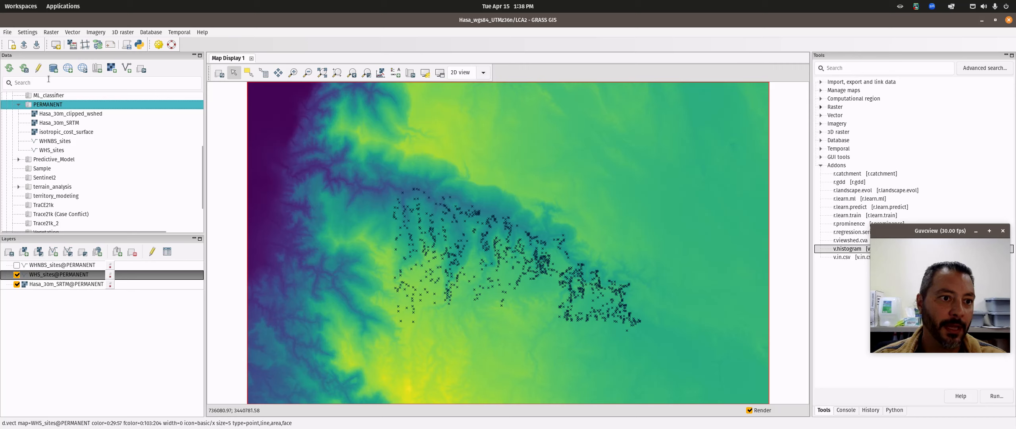
pyautogui.scroll(4, 36, 117)
pyautogui.rightClick(34, 119)
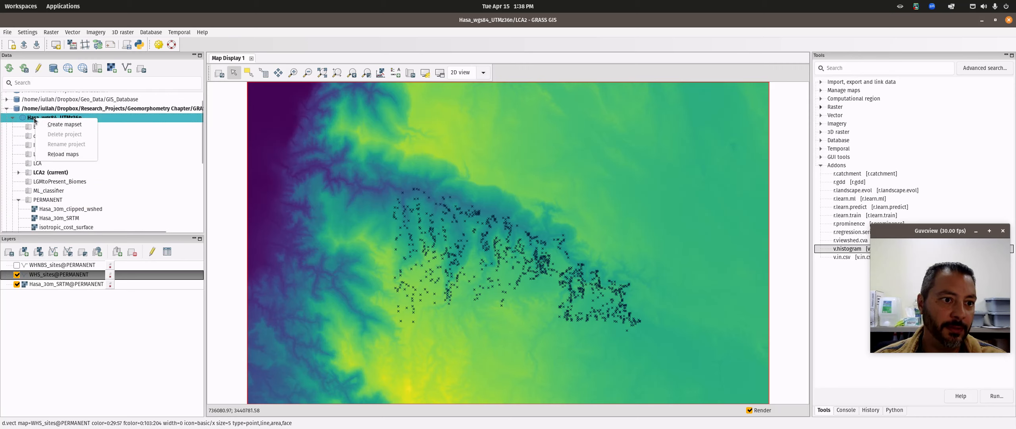
pyautogui.click(61, 125)
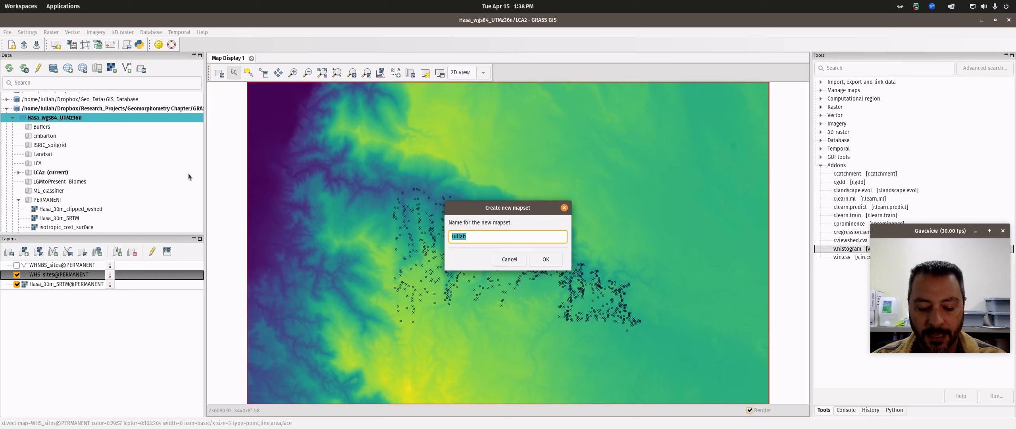
pyautogui.write('PREDICTIVE_MODEL')
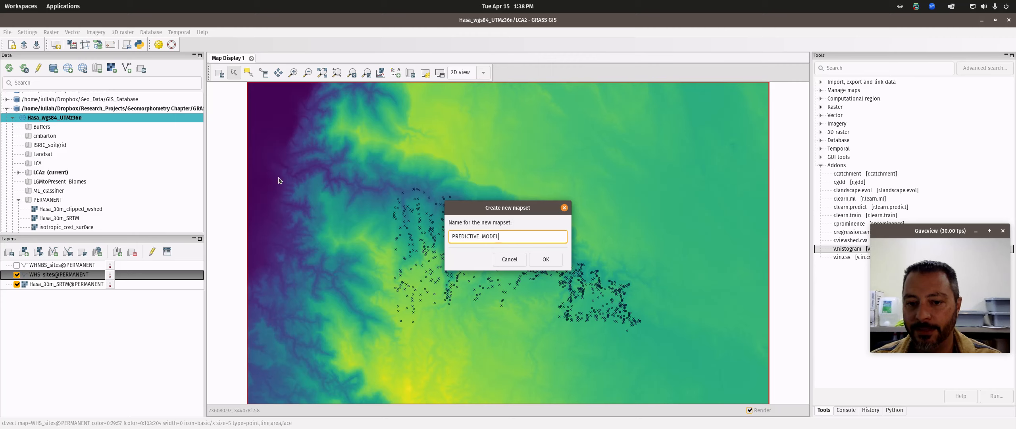
pyautogui.click(547, 260)
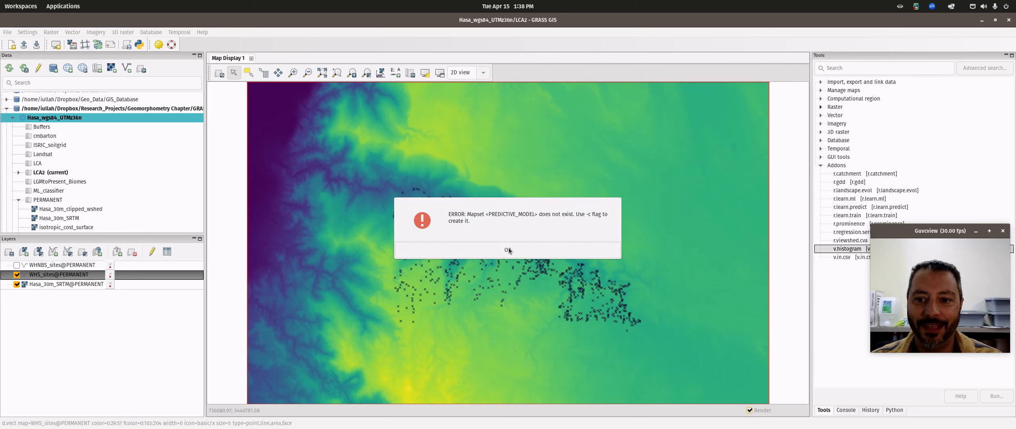
pyautogui.click(508, 249)
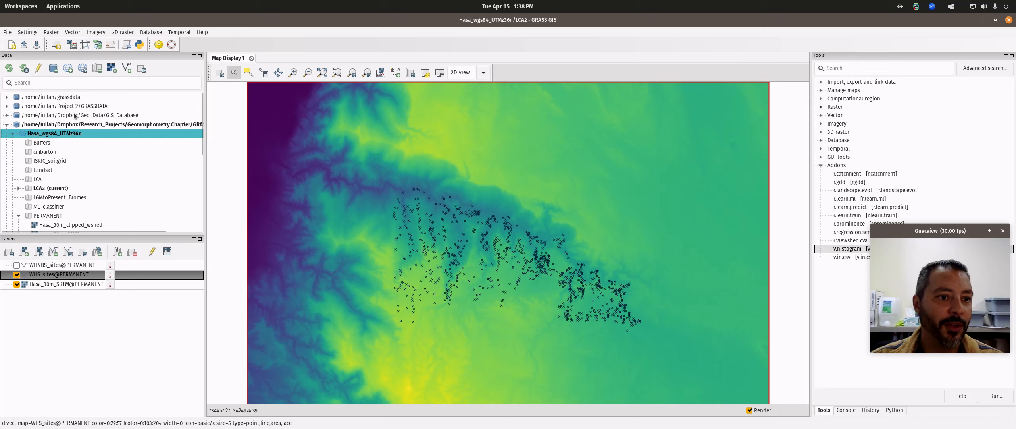
# Step: Create a mapset named New_predictive_Model in the Hasa_wgs84_UTMz36n project and make it the current mapset
pyautogui.rightClick(73, 135)
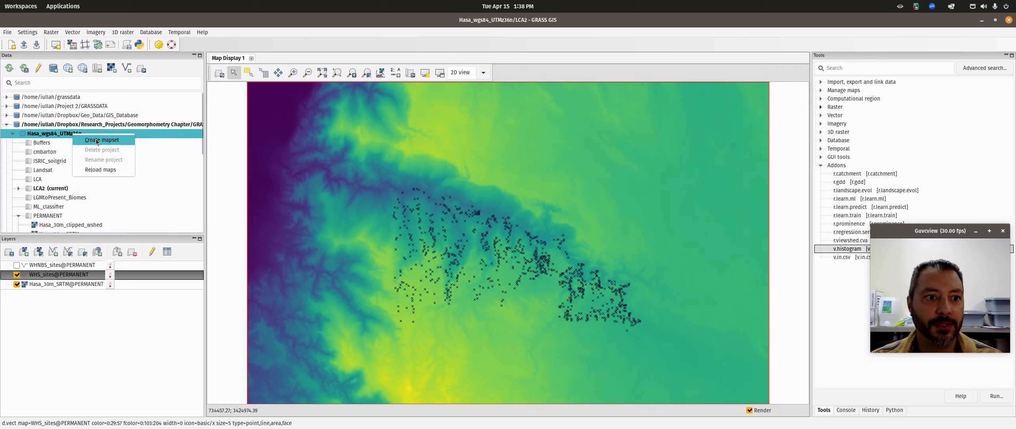
pyautogui.click(97, 140)
pyautogui.write('Ne')
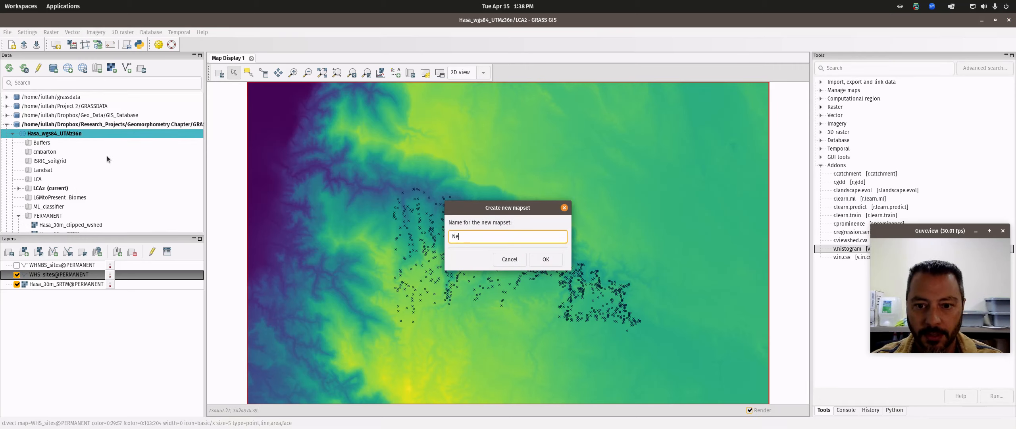
pyautogui.write('w_predic')
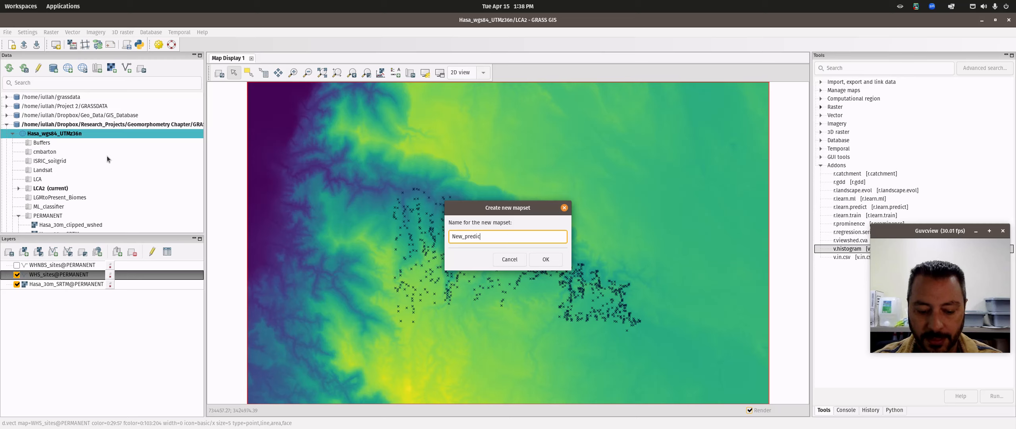
pyautogui.write('tive_Model')
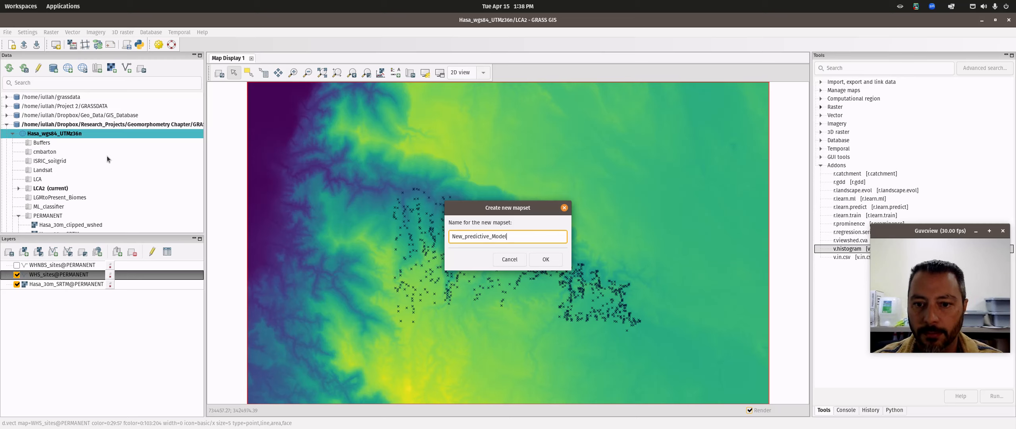
pyautogui.click(537, 260)
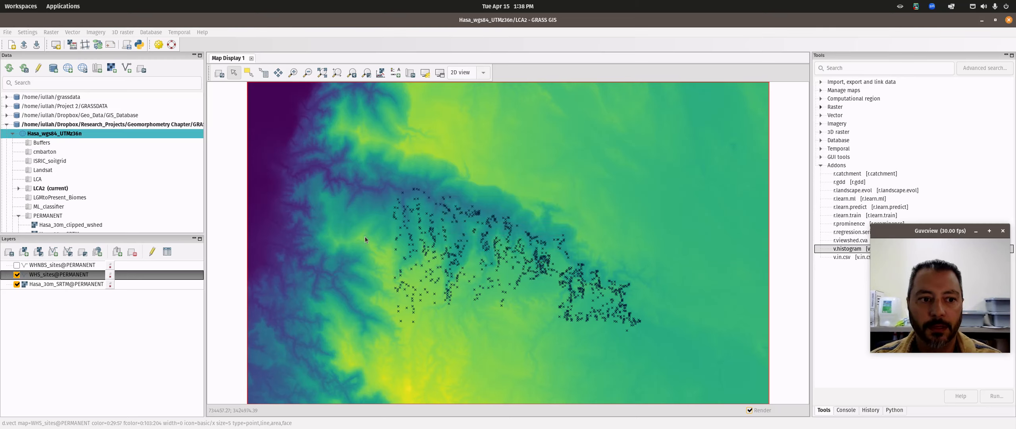
pyautogui.click(542, 254)
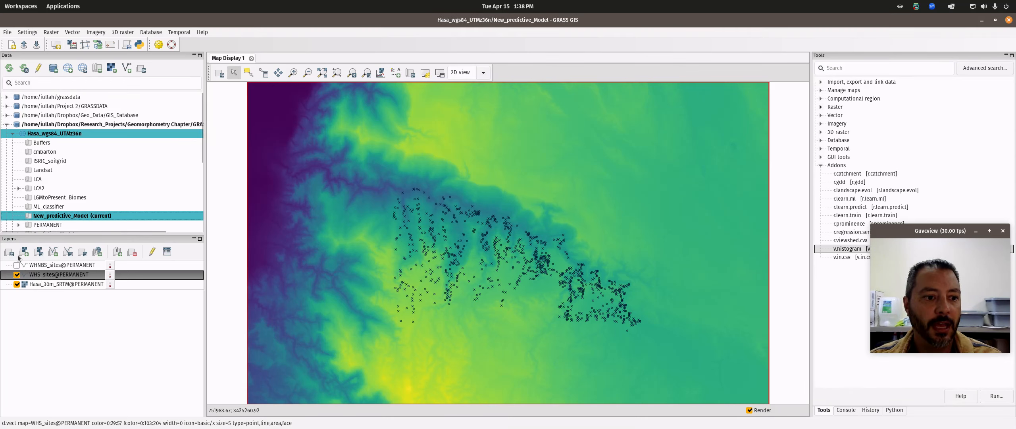
# Step: Open the attribute table of the WHS_sites layer and enlarge its window to show more columns and records
pyautogui.rightClick(62, 277)
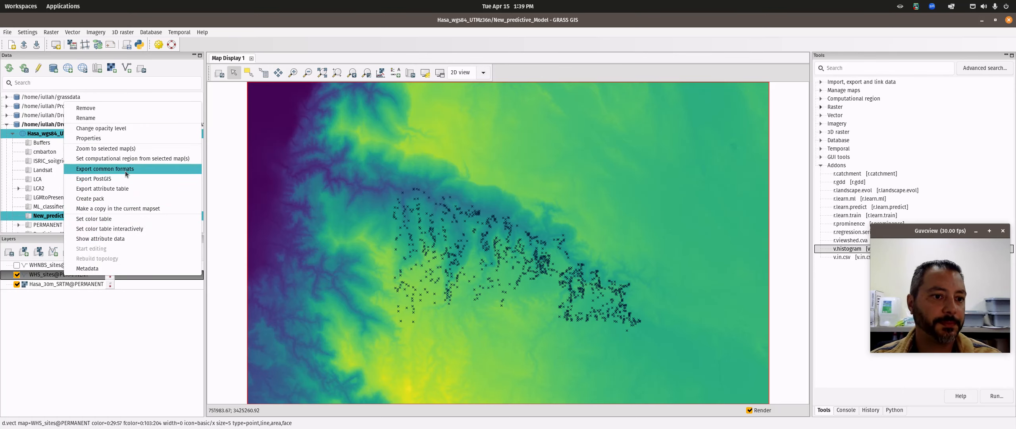
pyautogui.click(122, 239)
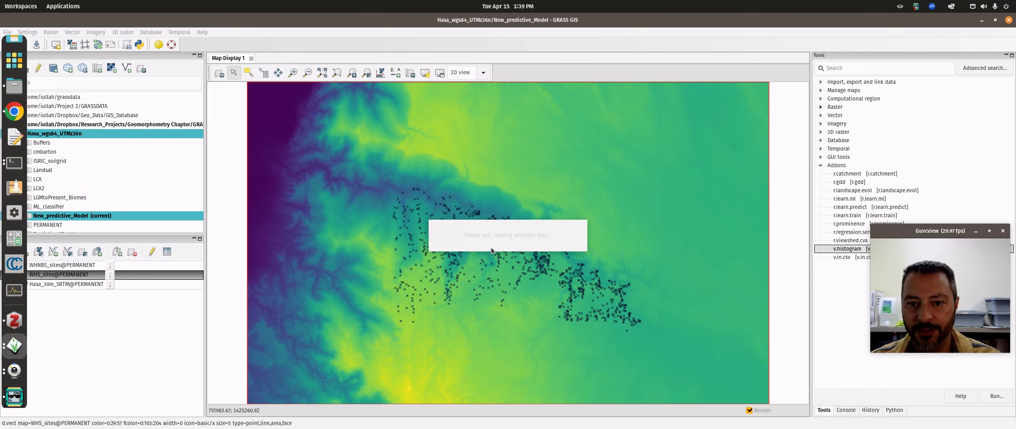
pyautogui.moveTo(232, 58); pyautogui.dragTo(543, 93)
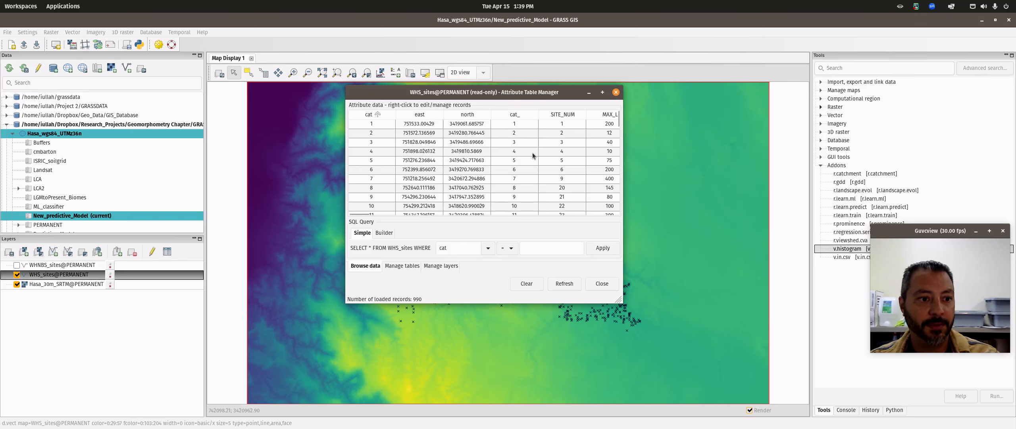
pyautogui.moveTo(619, 301); pyautogui.dragTo(854, 409)
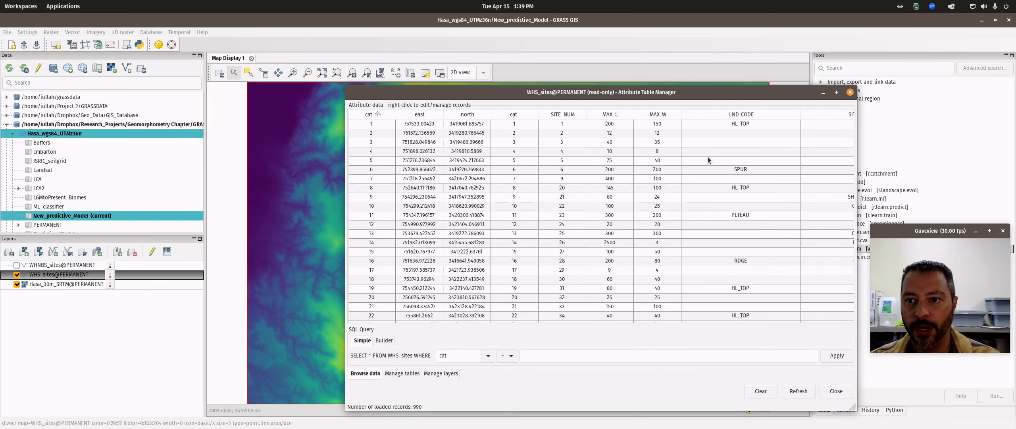
pyautogui.moveTo(654, 91); pyautogui.dragTo(480, 57)
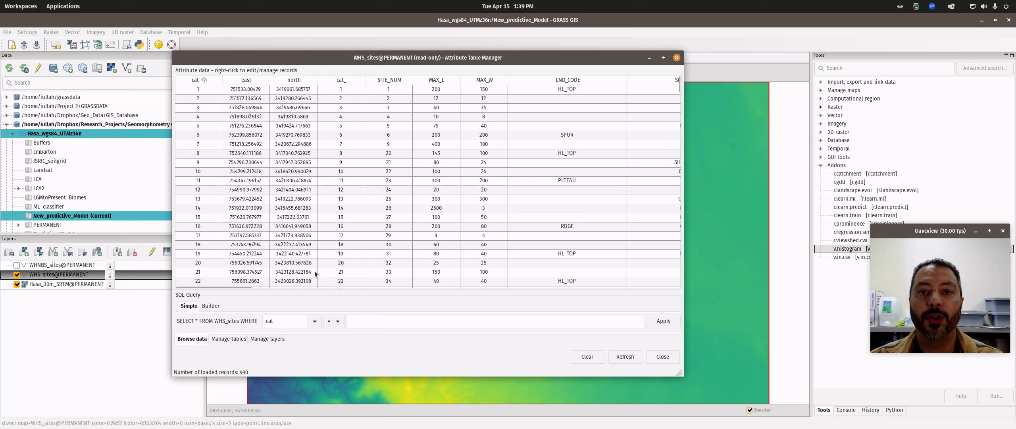
# Step: Build a query in the SQL Builder that selects WHS_sites records where SITE_TYPE equals 'TWR'
pyautogui.click(210, 306)
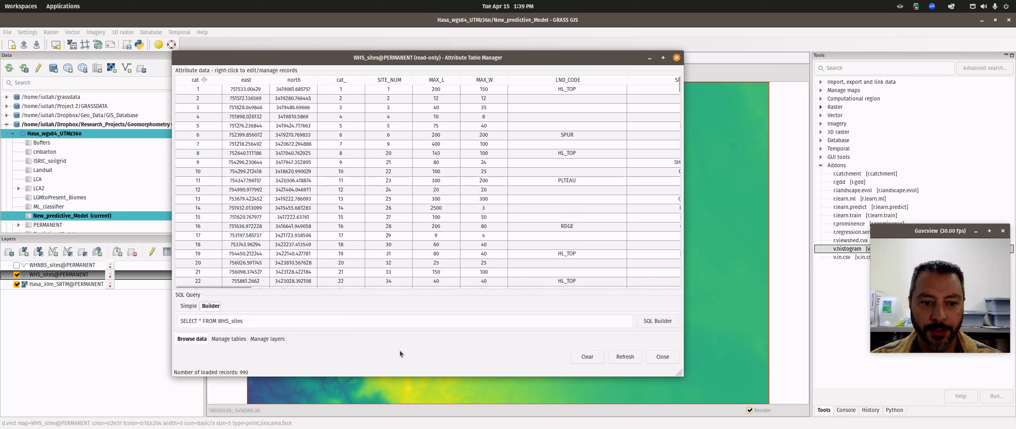
pyautogui.click(660, 322)
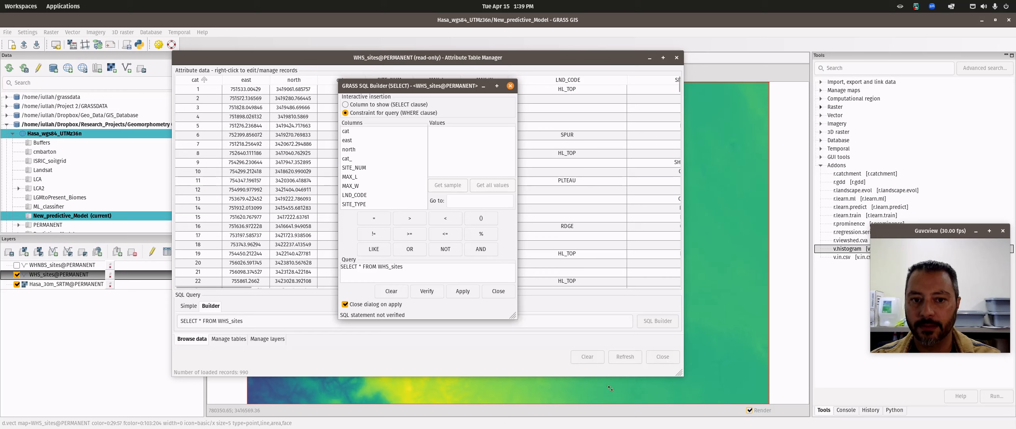
pyautogui.moveTo(483, 88); pyautogui.dragTo(414, 56)
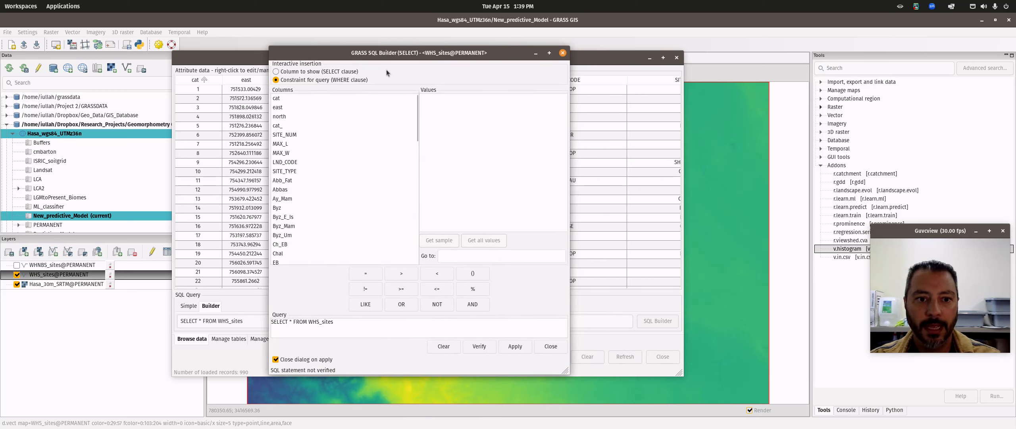
pyautogui.doubleClick(293, 171)
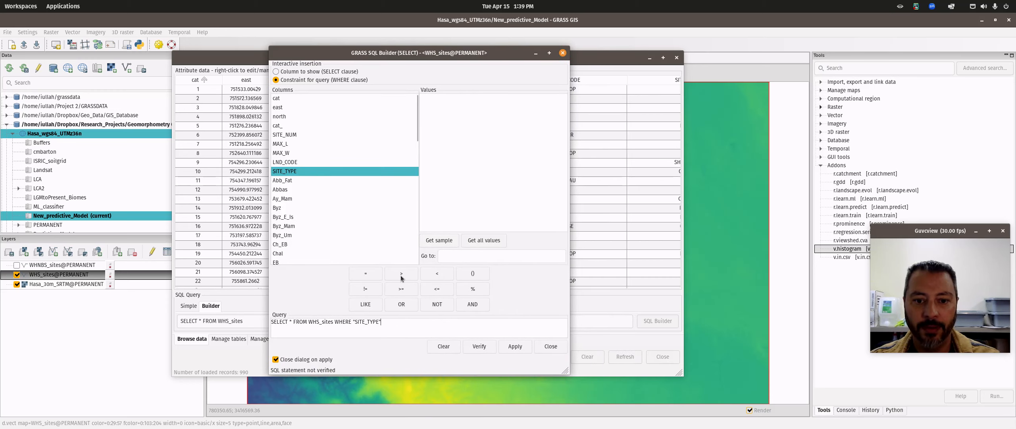
pyautogui.click(489, 240)
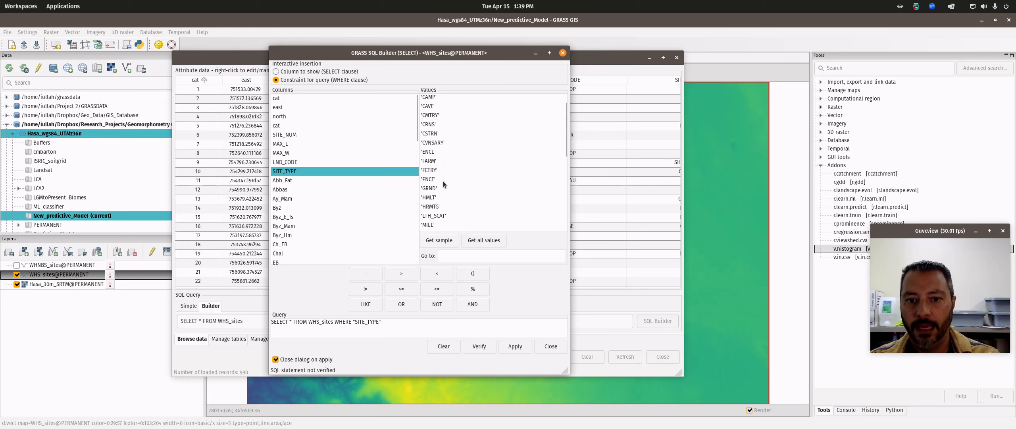
pyautogui.scroll(-6, 459, 200)
pyautogui.scroll(-2, 459, 200)
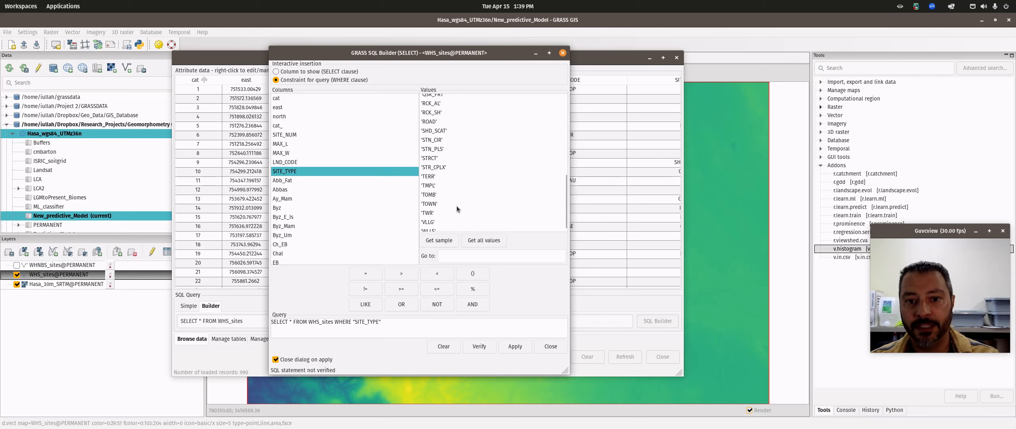
pyautogui.click(366, 274)
pyautogui.click(433, 213)
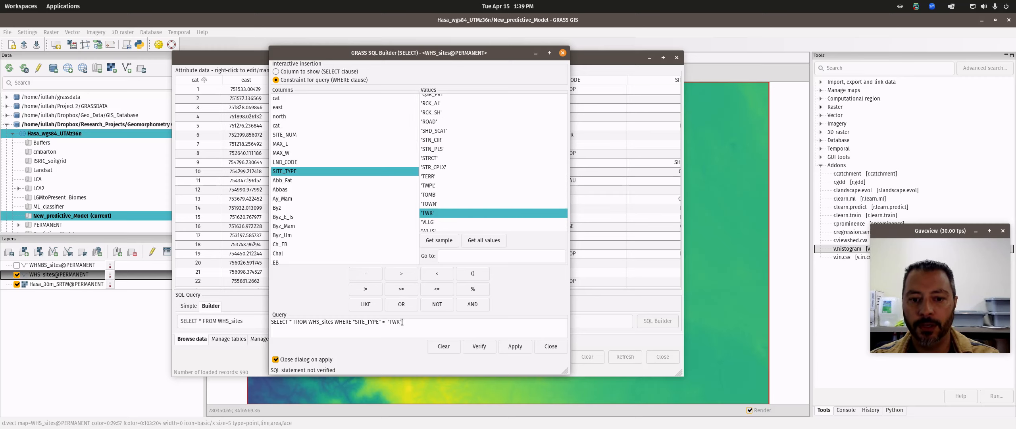
pyautogui.moveTo(401, 322); pyautogui.dragTo(400, 321)
pyautogui.click(388, 323)
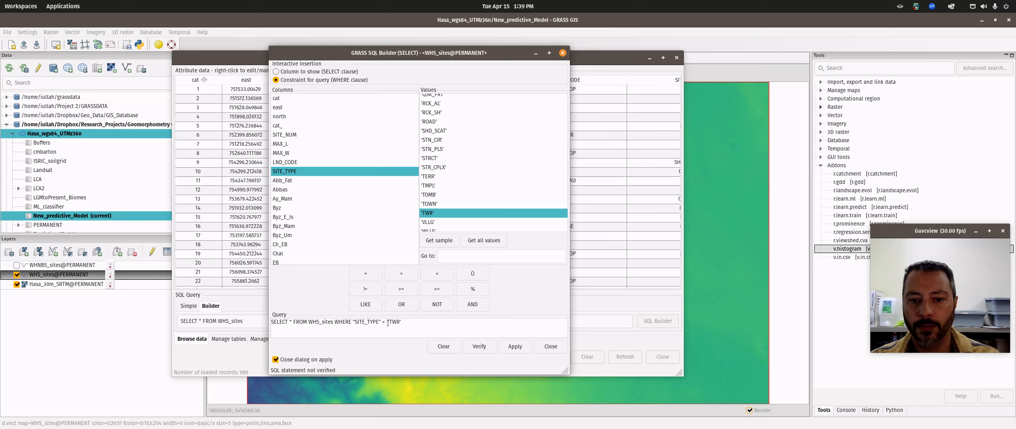
pyautogui.moveTo(382, 322); pyautogui.dragTo(379, 322)
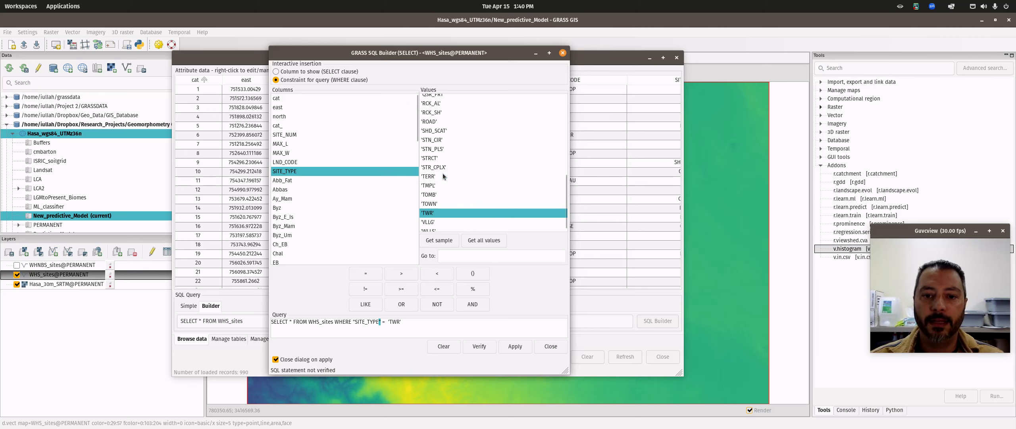
pyautogui.click(474, 304)
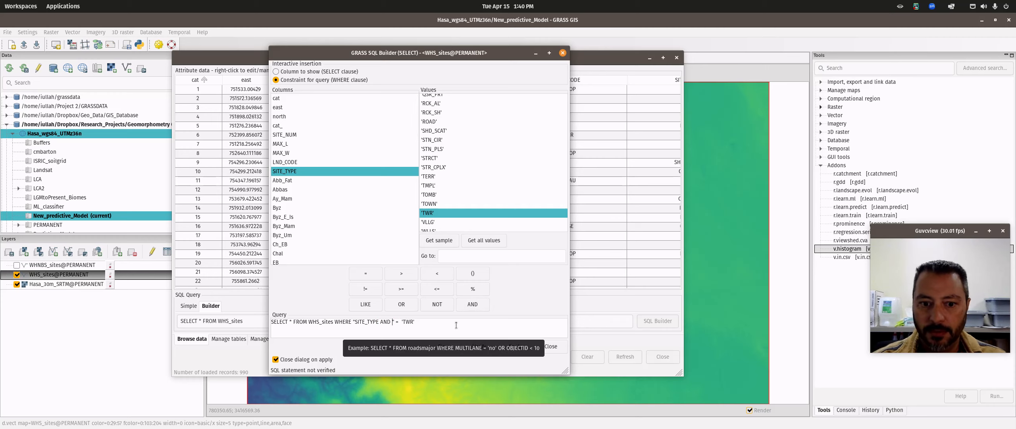
pyautogui.press('BackSpace')
pyautogui.press('BackSpace')
pyautogui.press('BackSpace')
pyautogui.press('BackSpace')
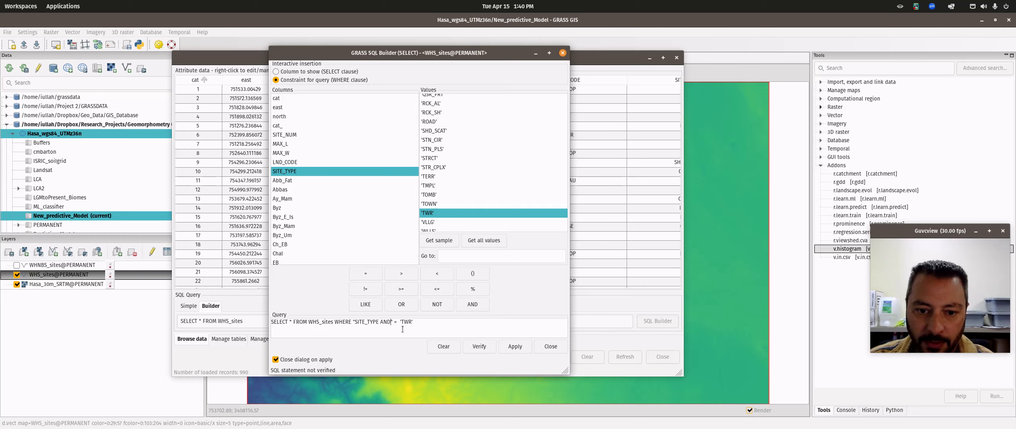
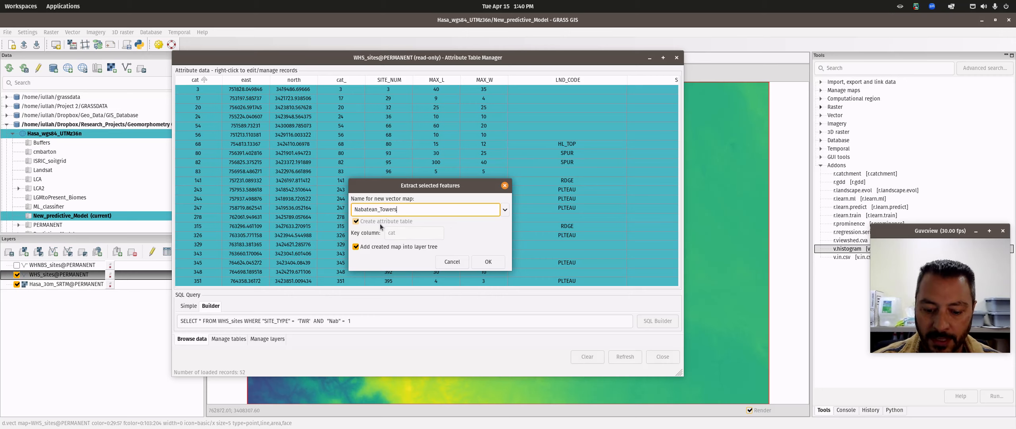
# Step: Extract the selected Nabatean tower records to a new vector map named Nabatean_Towers_TRAINING and add it to the layer tree
pyautogui.write('INING')
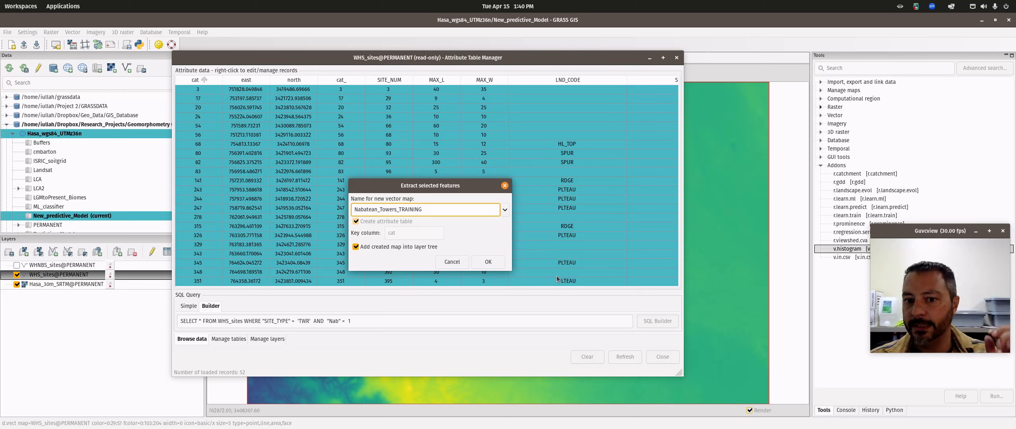
pyautogui.click(500, 263)
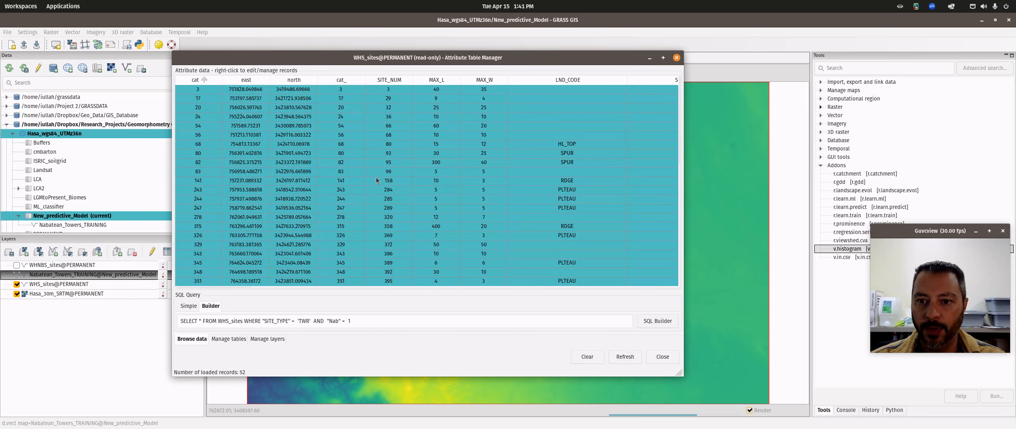
# Step: Filter the WHS_sites attribute table with a simple query to the records where SITE_TYPE equals 'TWR'
pyautogui.click(313, 211)
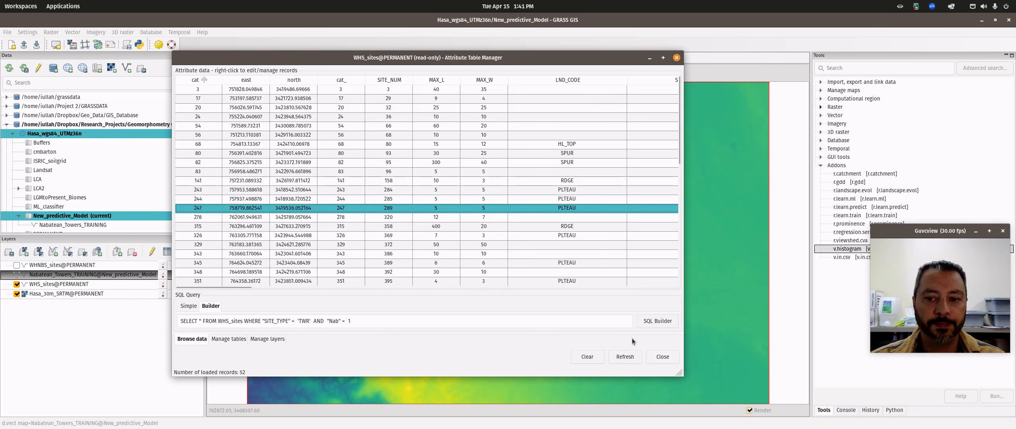
pyautogui.click(188, 306)
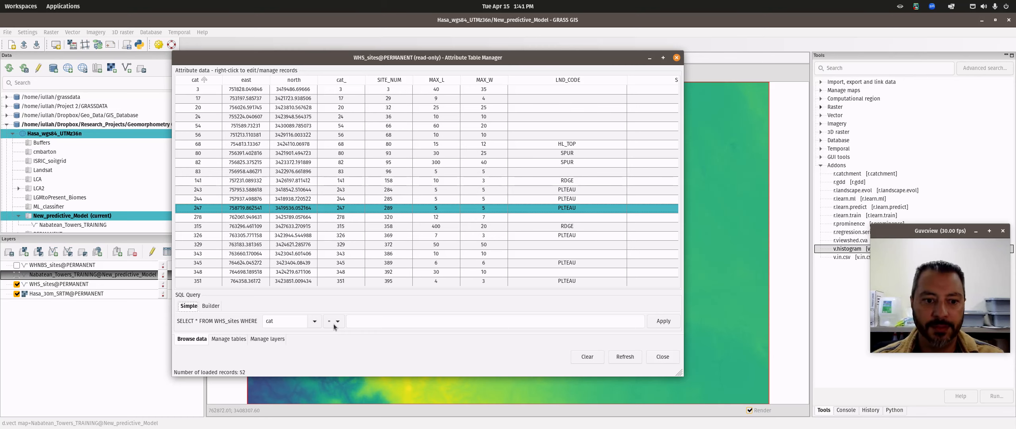
pyautogui.click(312, 322)
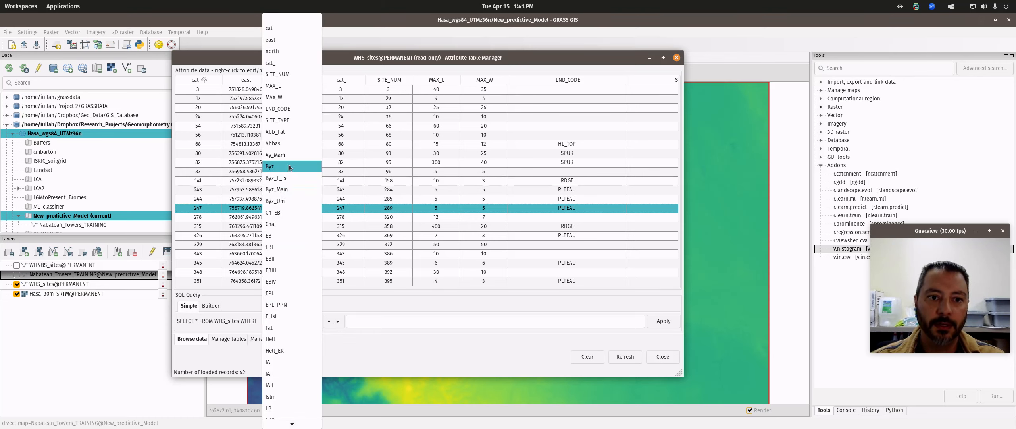
pyautogui.click(278, 120)
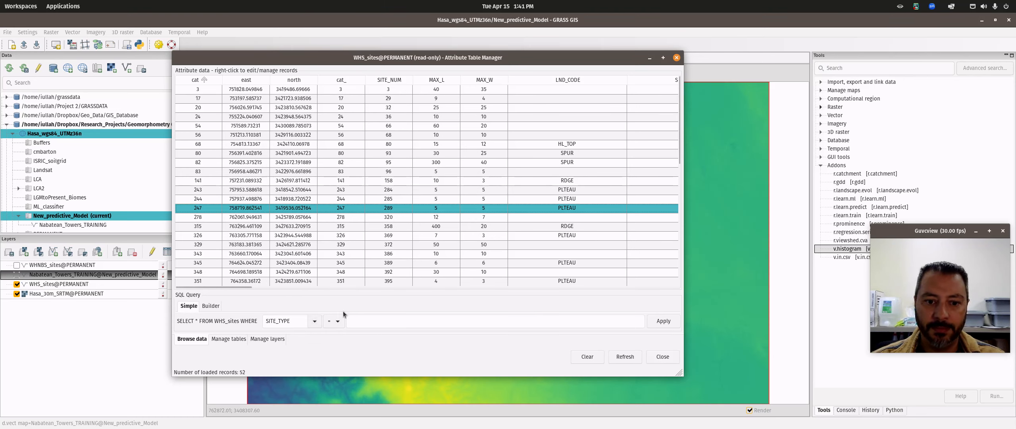
pyautogui.click(359, 322)
pyautogui.write("'")
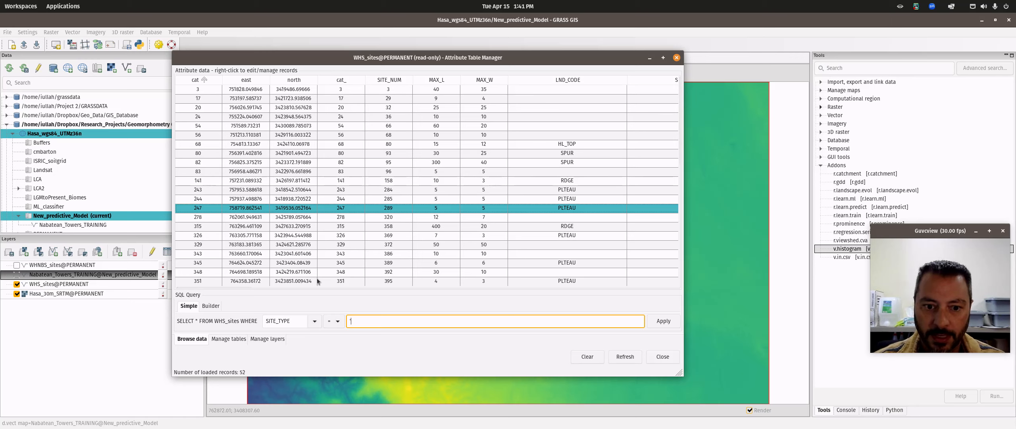
pyautogui.write("TWR'")
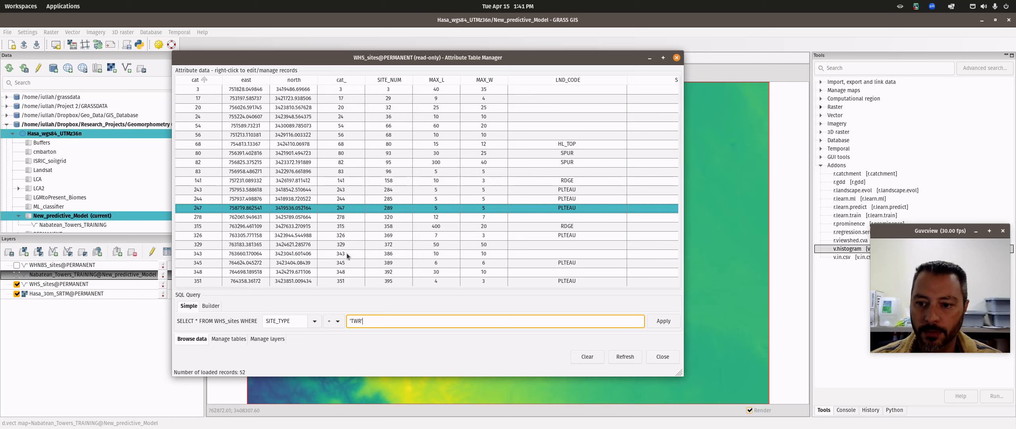
pyautogui.click(664, 321)
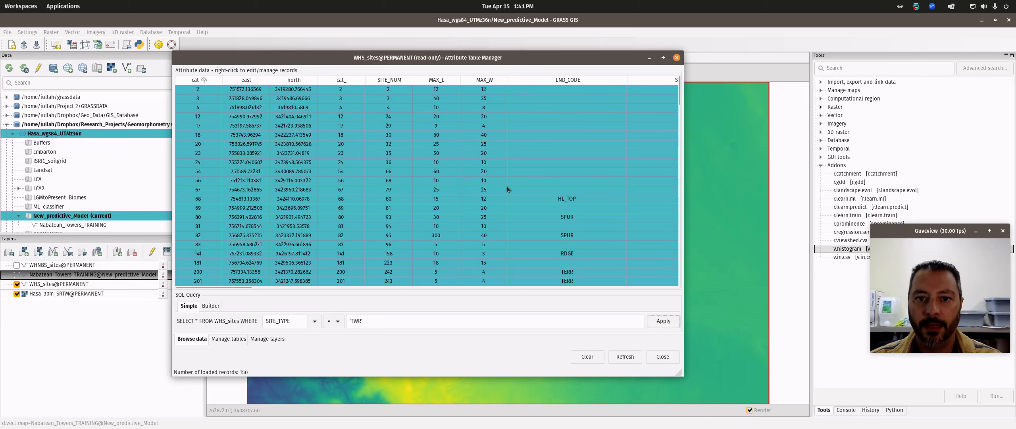
# Step: Extract the selected tower records to a new vector map named All_Towers and close the WHS_sites attribute table
pyautogui.rightClick(412, 179)
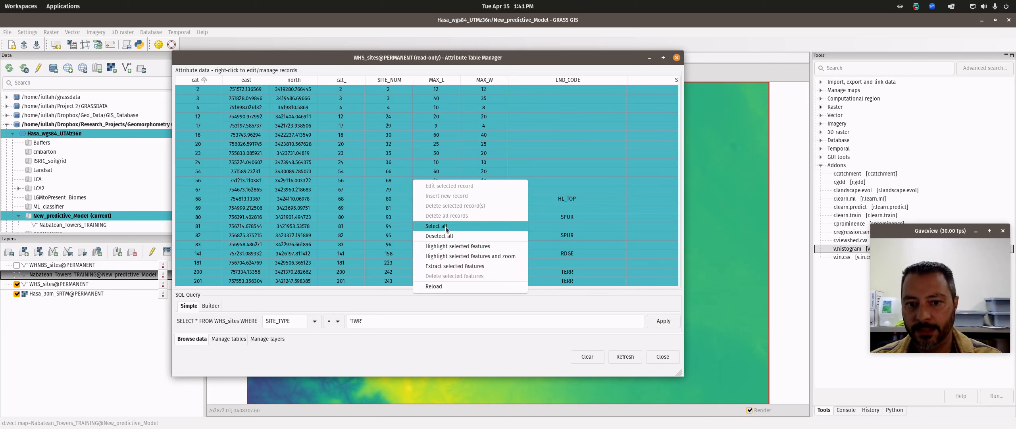
pyautogui.click(455, 266)
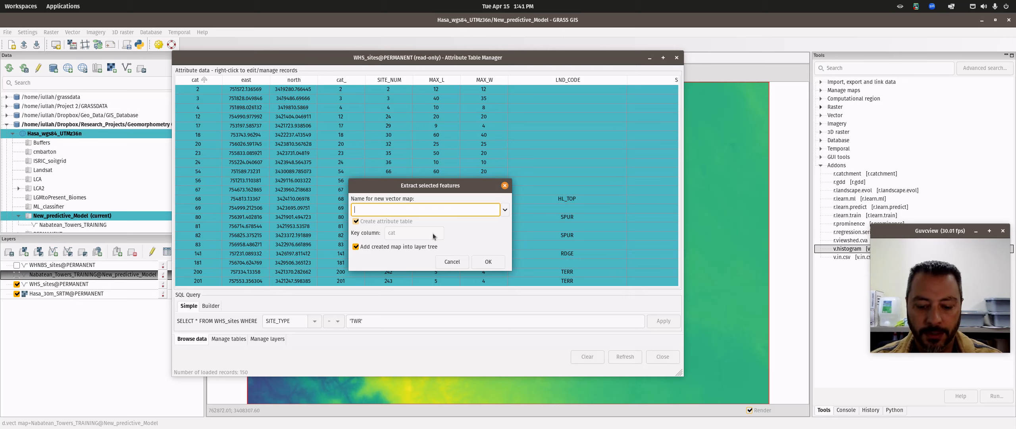
pyautogui.write('All_Towers')
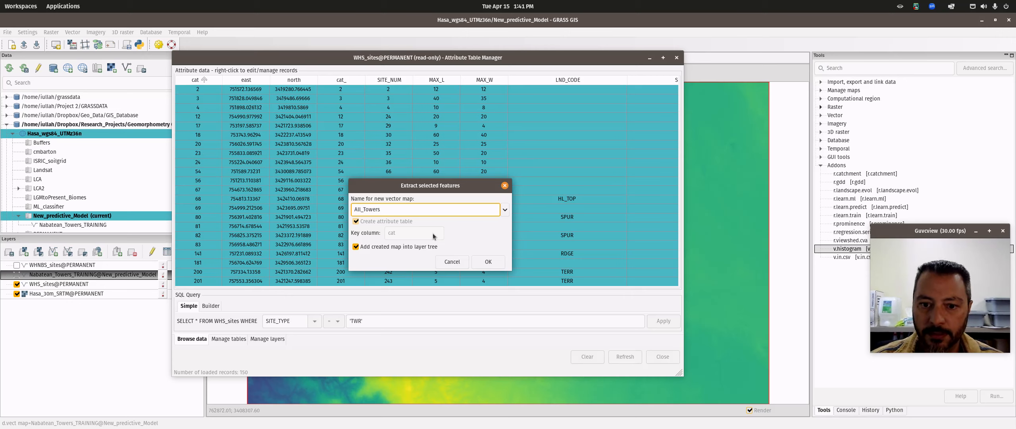
pyautogui.click(488, 260)
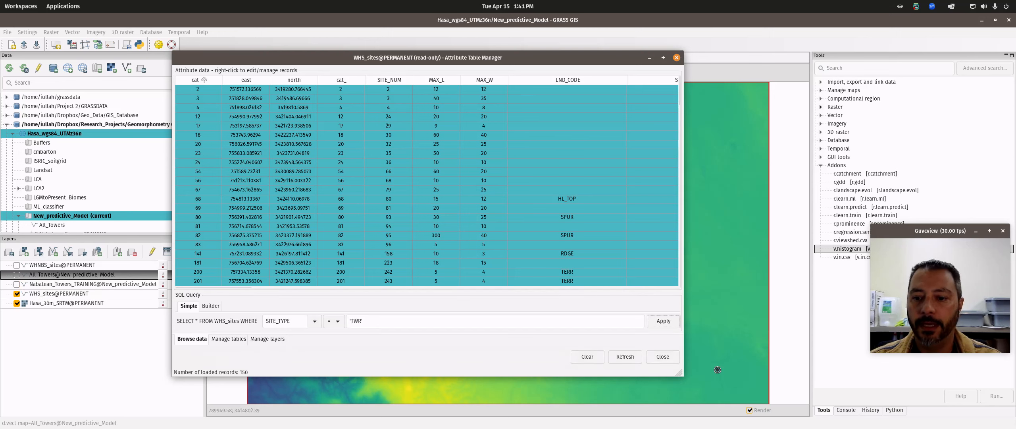
pyautogui.click(663, 357)
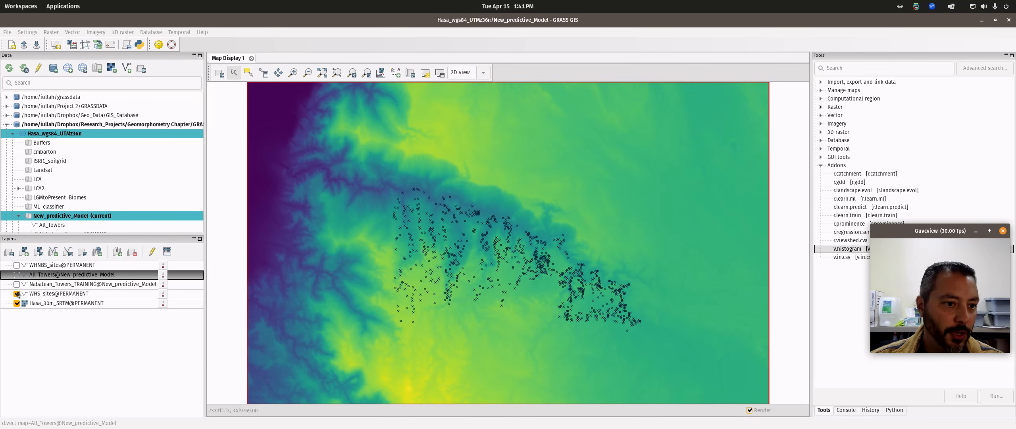
# Step: Hide the WHS_sites layer and display the All_Towers layer on the map
pyautogui.click(87, 296)
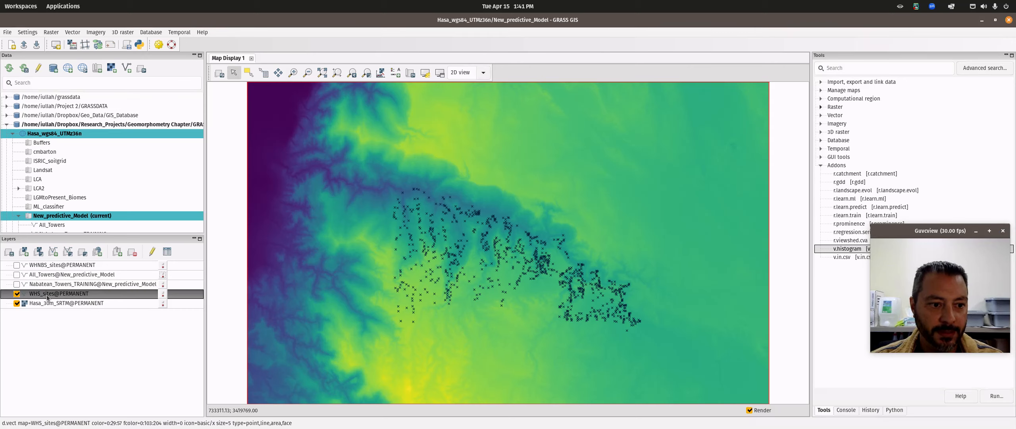
pyautogui.click(17, 294)
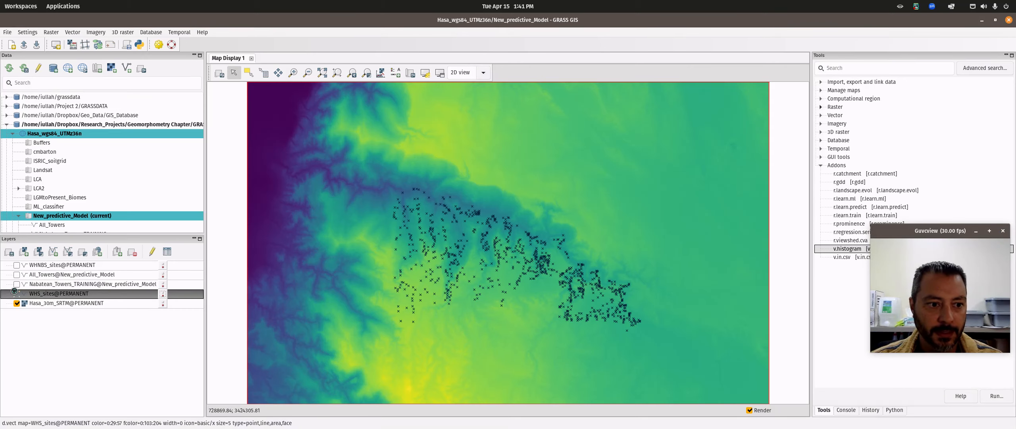
pyautogui.click(17, 274)
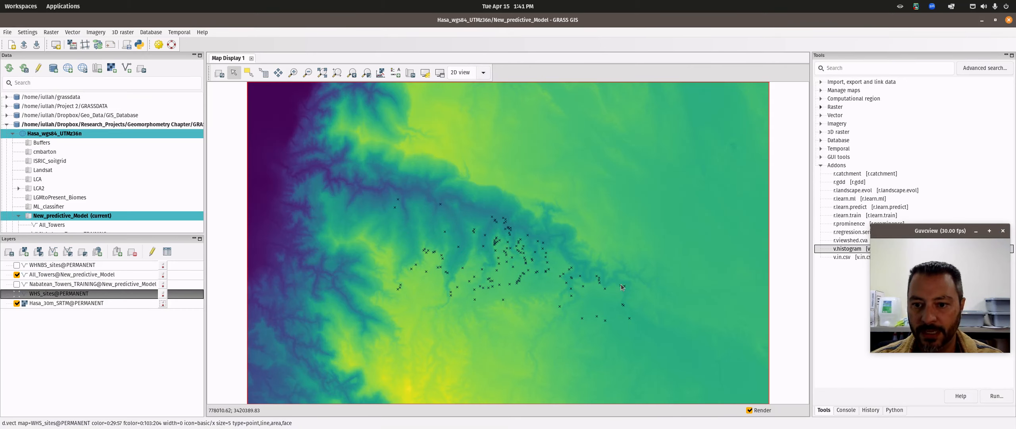
# Step: Display Nabatean_Towers_TRAINING in place of All_Towers and switch back to All_Towers to compare the two site distributions
pyautogui.click(16, 284)
pyautogui.click(17, 275)
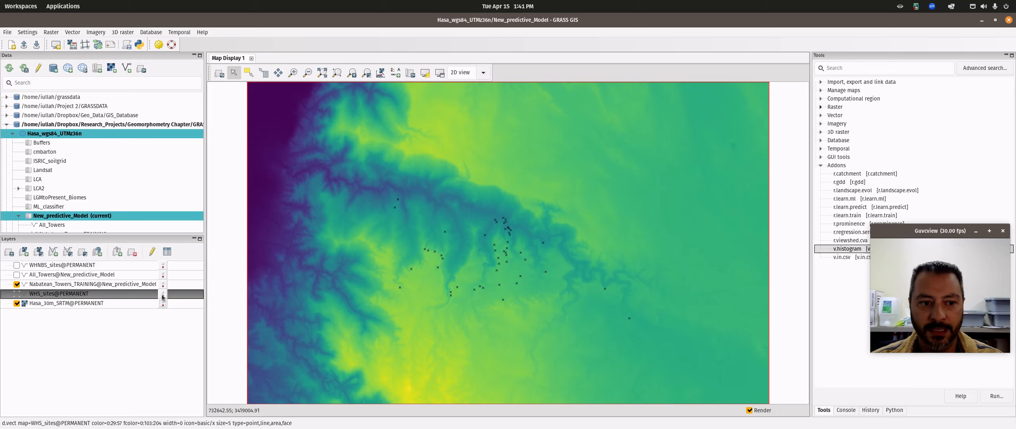
pyautogui.click(17, 284)
pyautogui.click(16, 274)
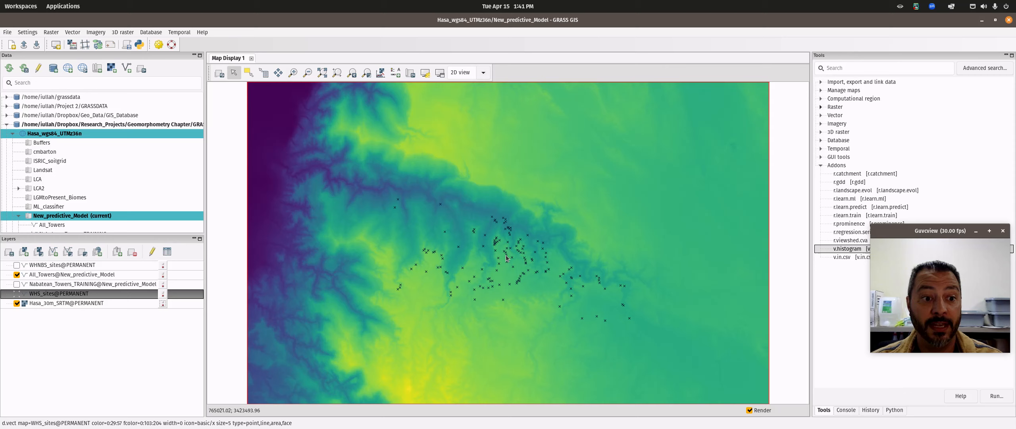
# Step: Open the attribute table of the All_Towers layer, enlarge its window and browse the SITE_TYPE and period columns
pyautogui.click(73, 277)
pyautogui.rightClick(74, 278)
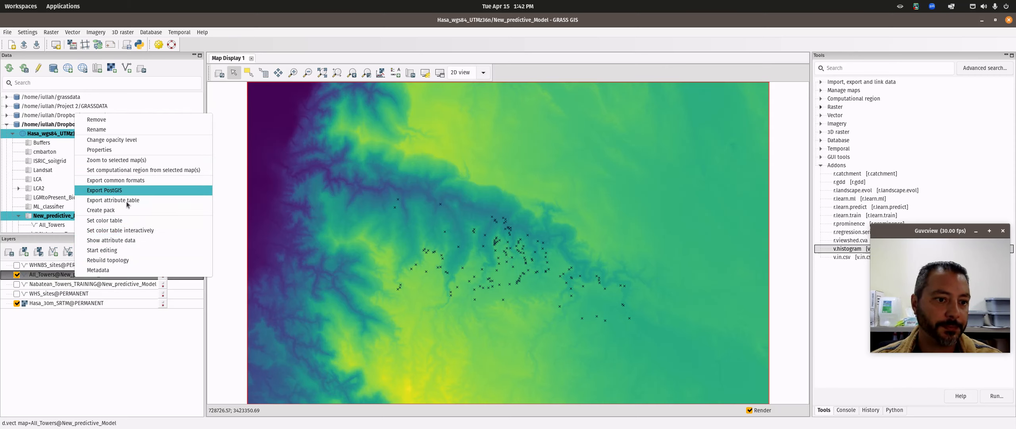
pyautogui.click(111, 241)
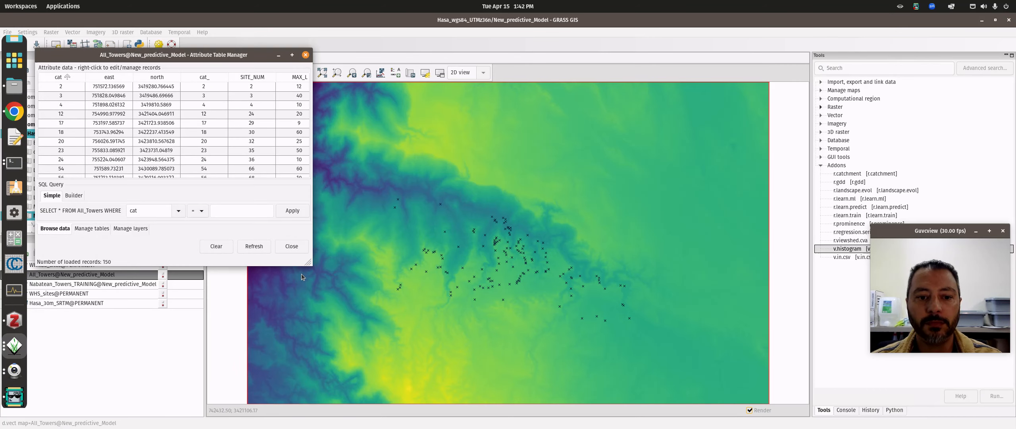
pyautogui.moveTo(307, 263); pyautogui.dragTo(610, 386)
pyautogui.moveTo(124, 297); pyautogui.dragTo(175, 297)
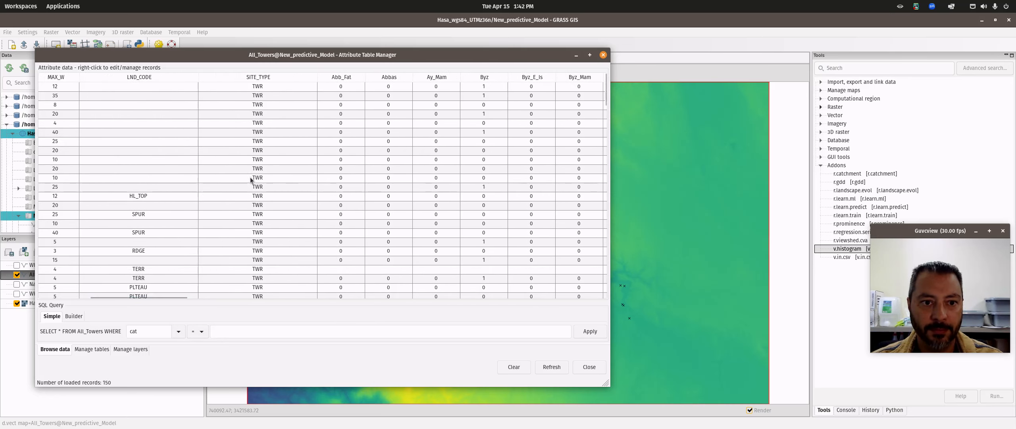
pyautogui.scroll(-15, 253, 191)
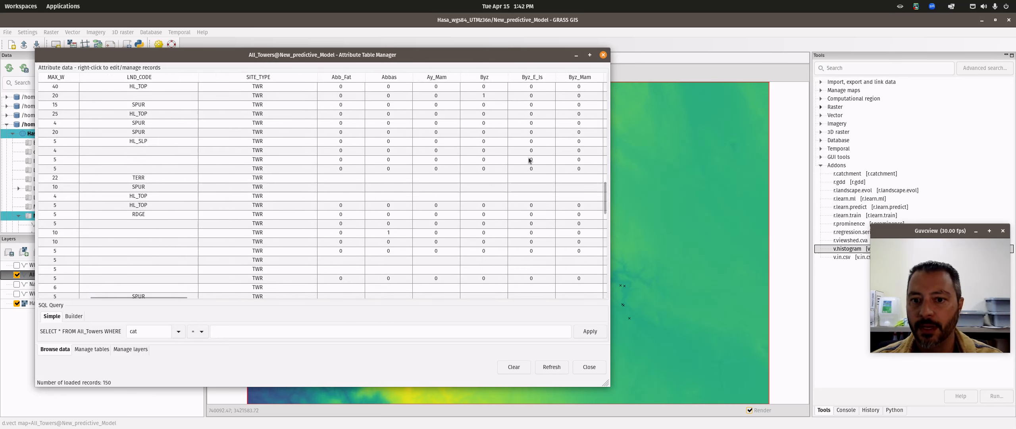
pyautogui.scroll(8, 466, 133)
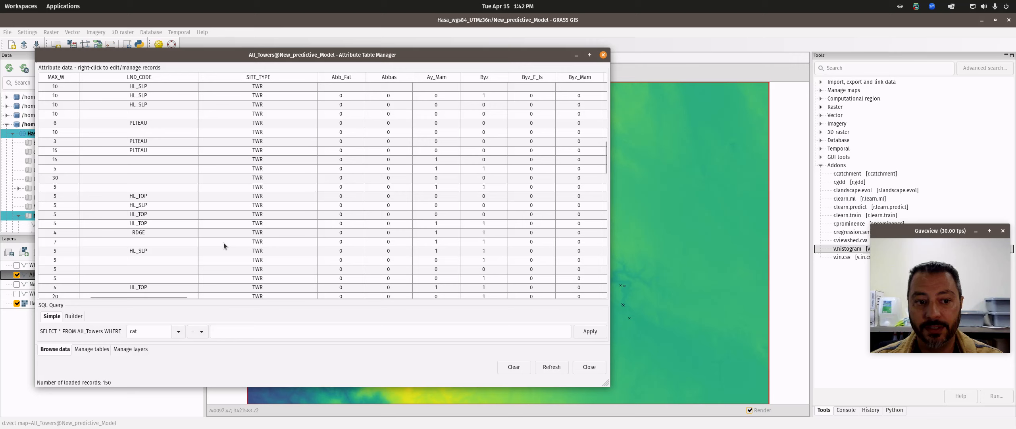
# Step: Filter the All_Towers attribute table with a simple query to the records where Nab equals 1
pyautogui.click(183, 333)
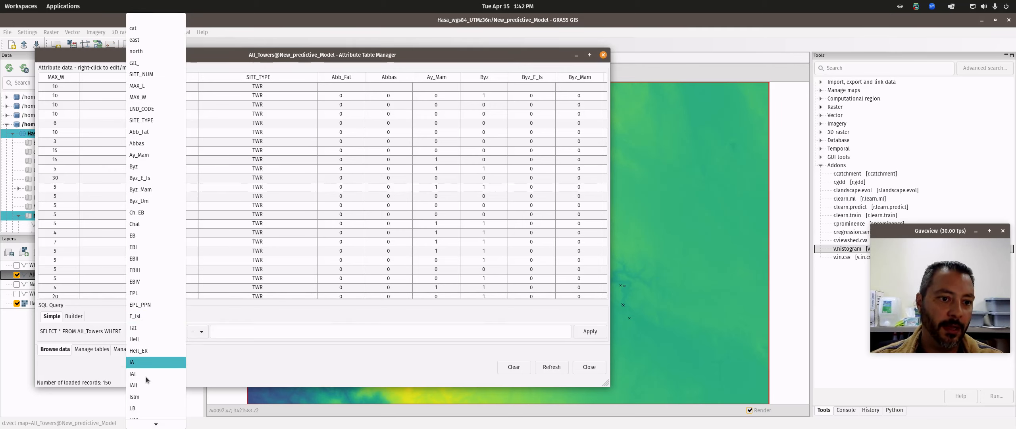
pyautogui.scroll(-5, 144, 337)
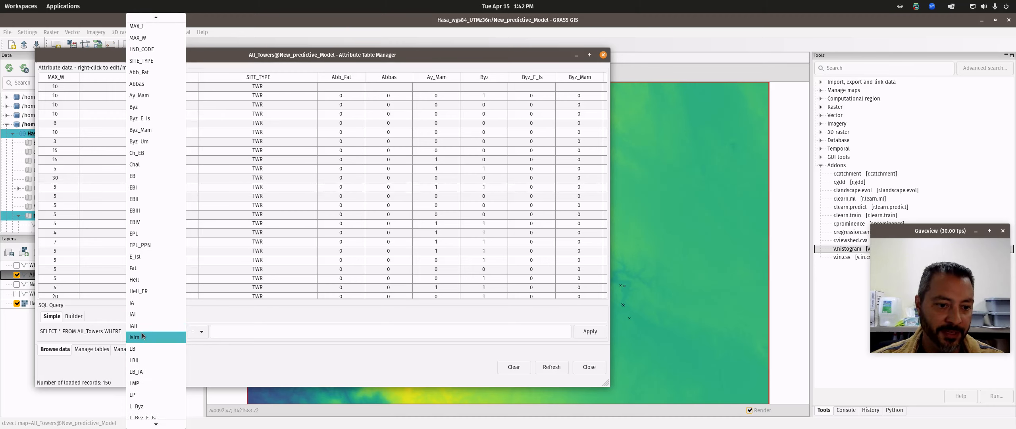
pyautogui.scroll(-2, 144, 342)
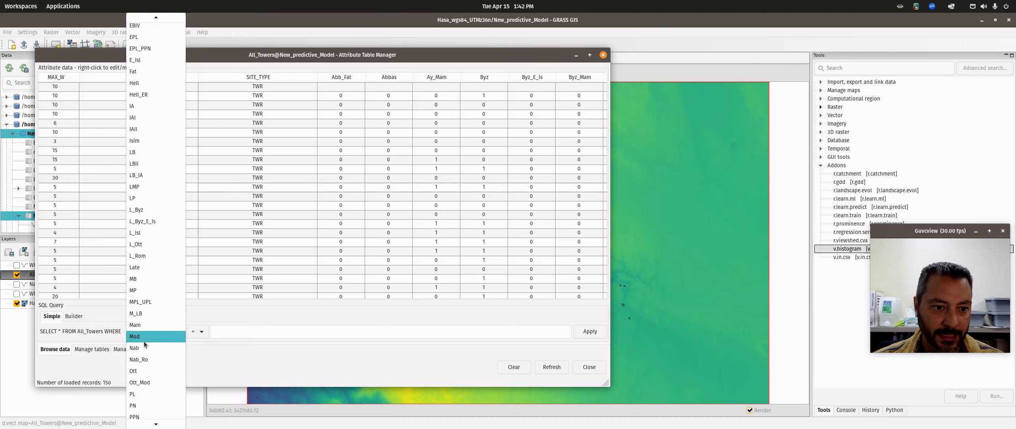
pyautogui.click(140, 349)
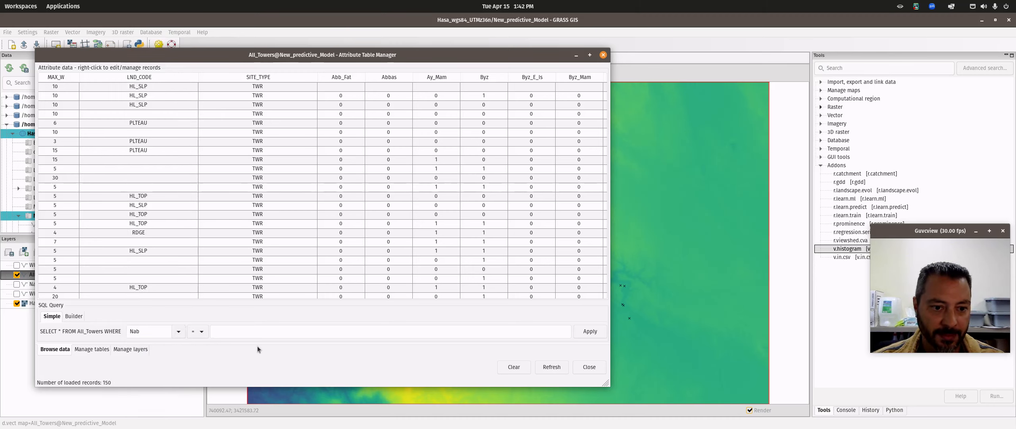
pyautogui.click(230, 333)
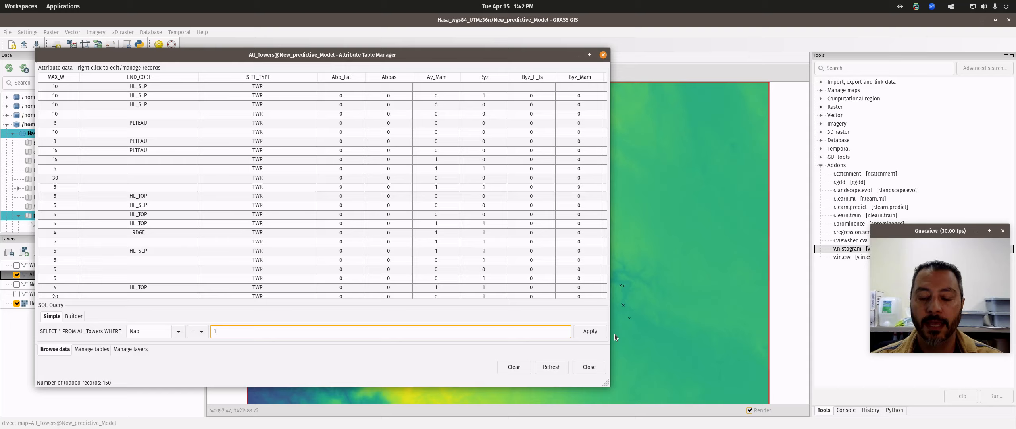
pyautogui.click(587, 335)
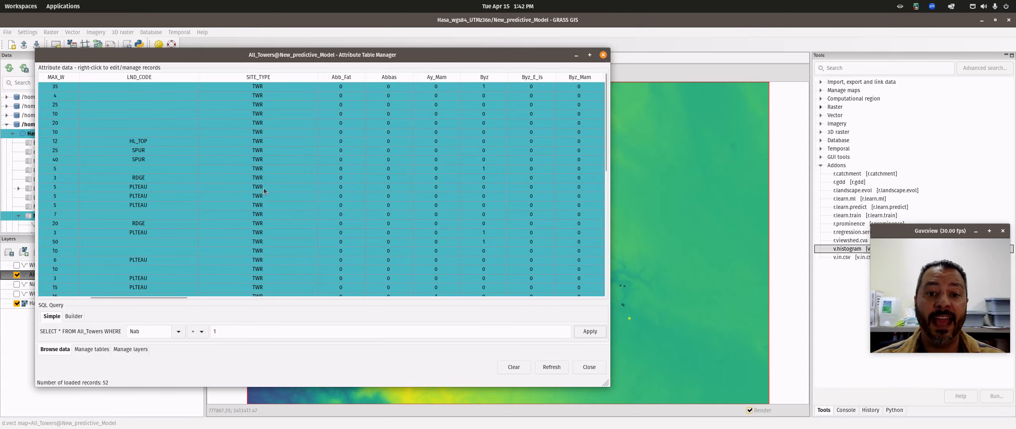
pyautogui.moveTo(401, 54); pyautogui.dragTo(399, 75)
pyautogui.rightClick(326, 170)
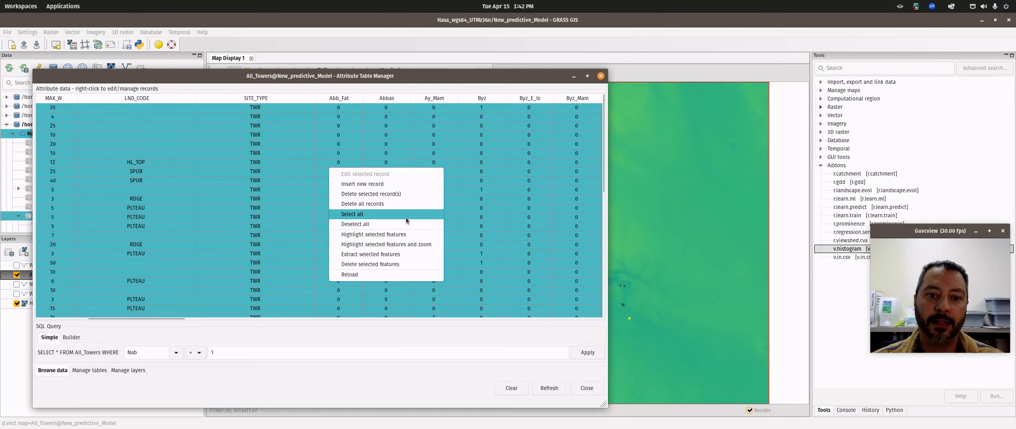
pyautogui.click(387, 259)
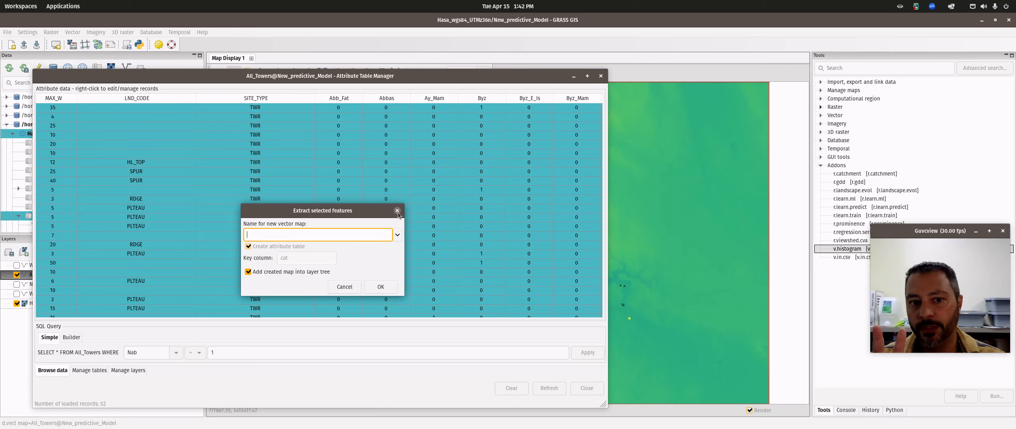
pyautogui.click(345, 286)
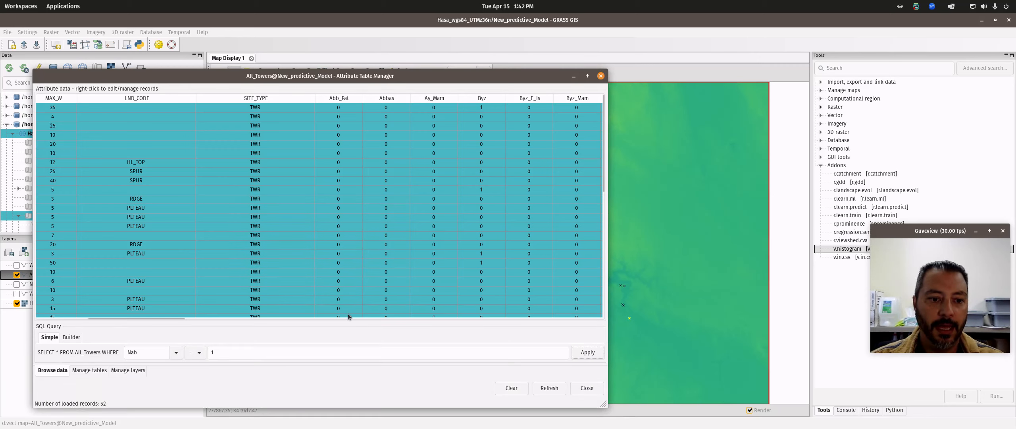
# Step: Filter the All_Towers attribute table with a simple query to the records where Rom equals 1
pyautogui.click(176, 352)
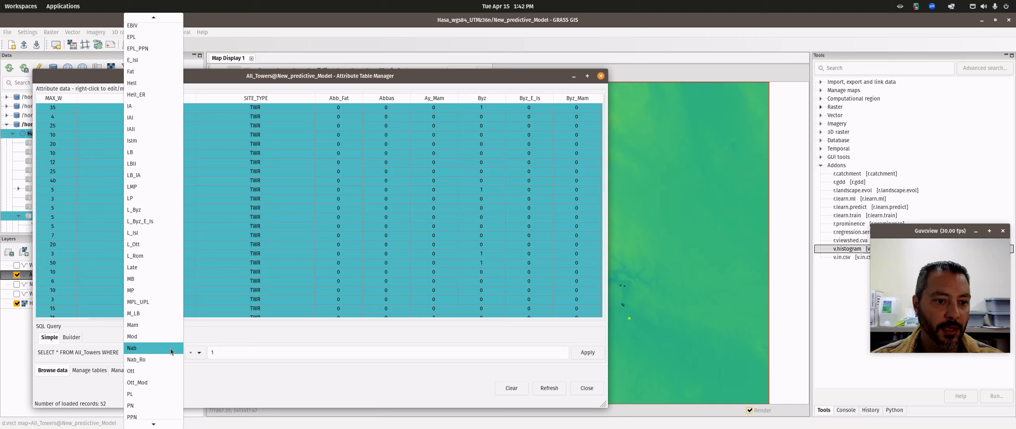
pyautogui.scroll(-2, 157, 370)
pyautogui.scroll(-4, 156, 374)
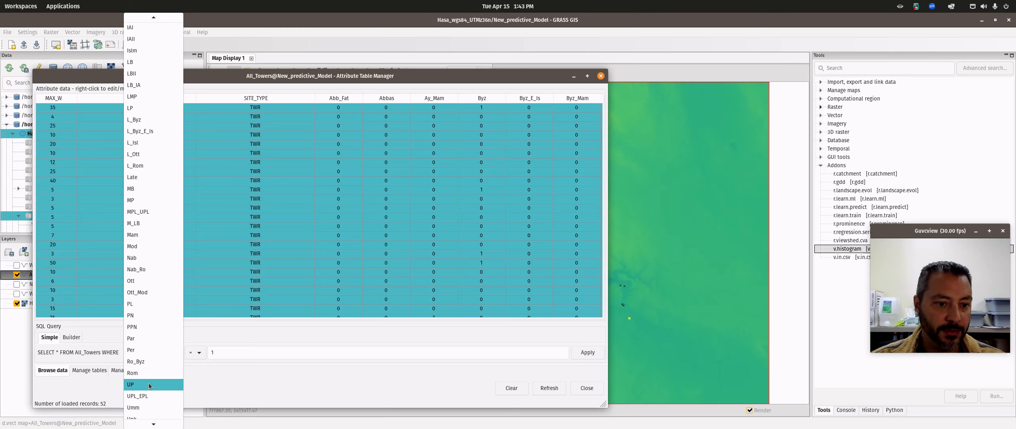
pyautogui.click(146, 363)
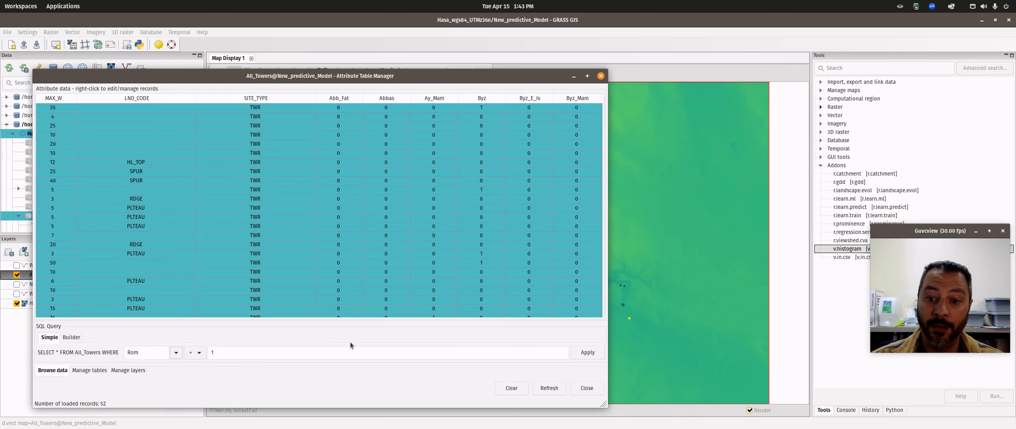
pyautogui.click(586, 354)
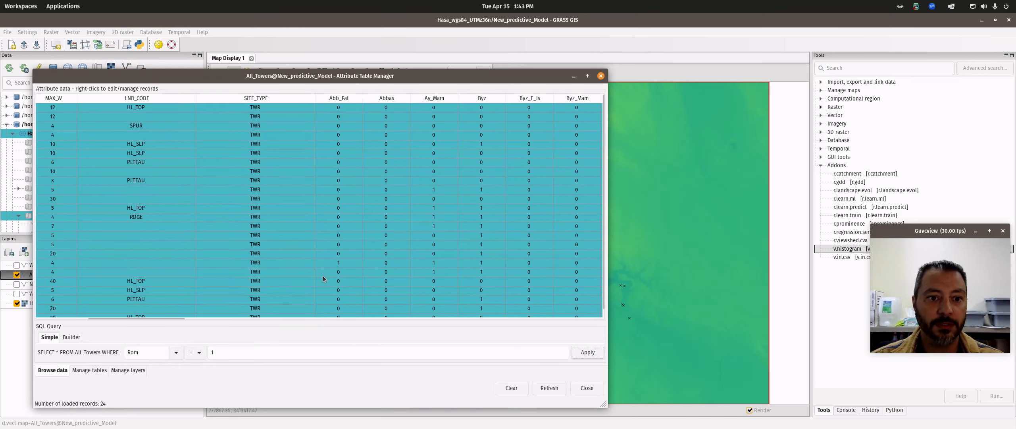
# Step: Extract the filtered features to a new vector map named Roman_Towers_TESTING, added to the layer tree, and close the attribute table
pyautogui.rightClick(409, 194)
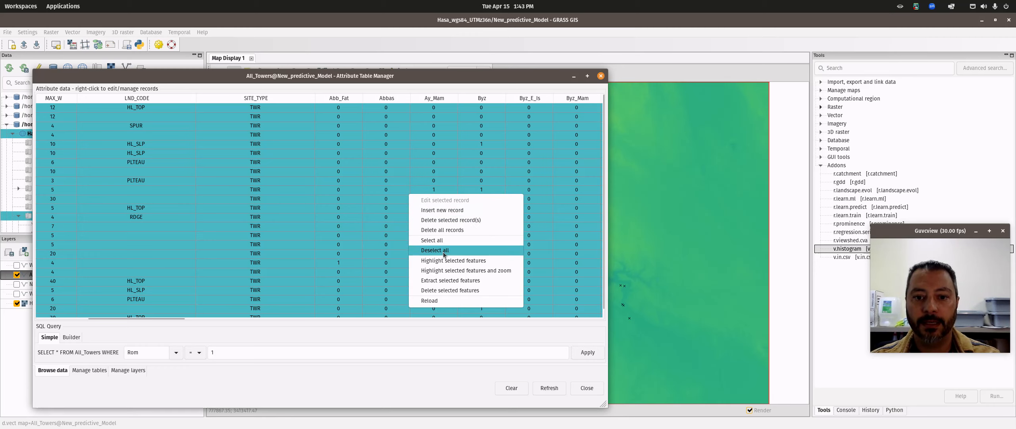
pyautogui.click(453, 281)
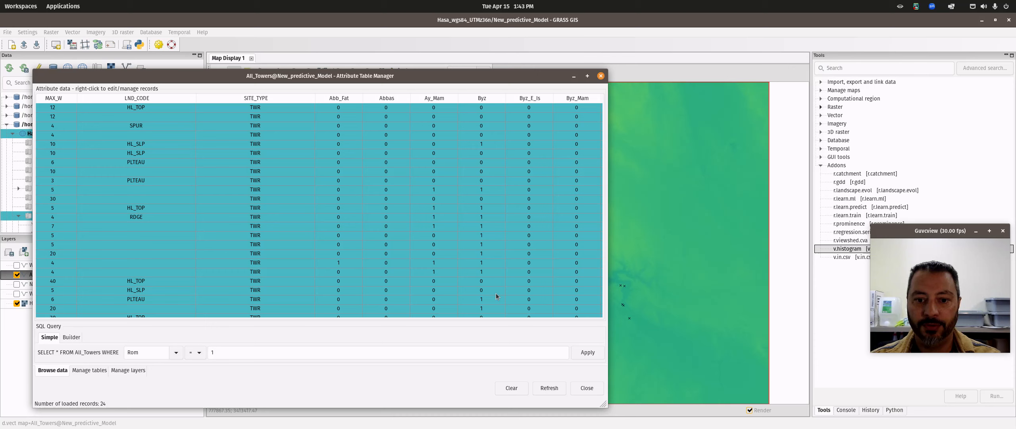
pyautogui.write('Ro')
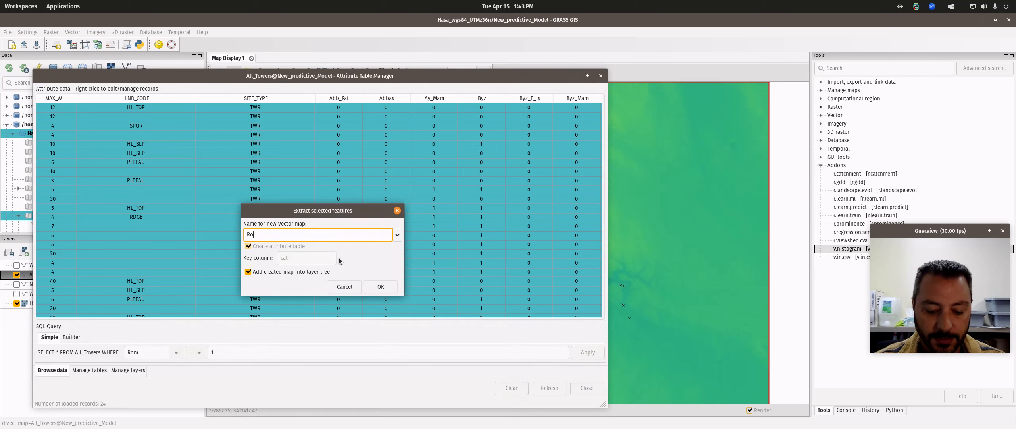
pyautogui.write('man Tow')
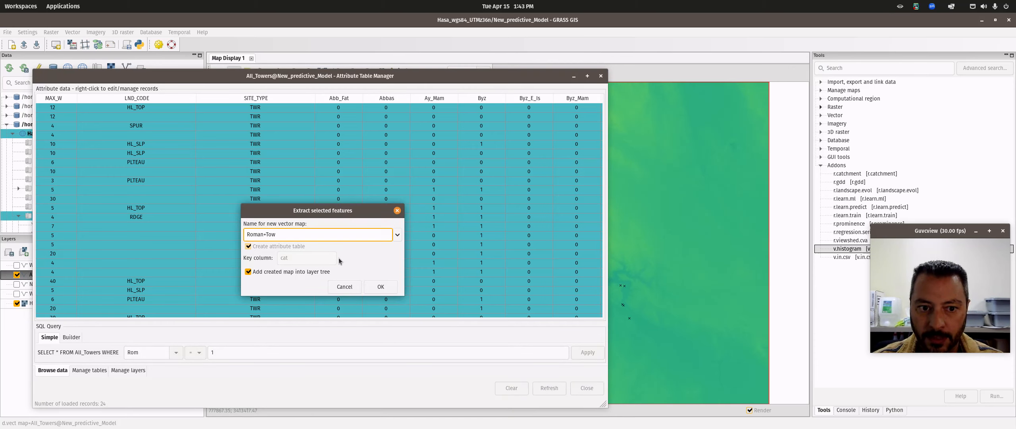
pyautogui.press('BackSpace')
pyautogui.press('BackSpace')
pyautogui.press('BackSpace')
pyautogui.press('BackSpace')
pyautogui.write('_Towers_TESTING')
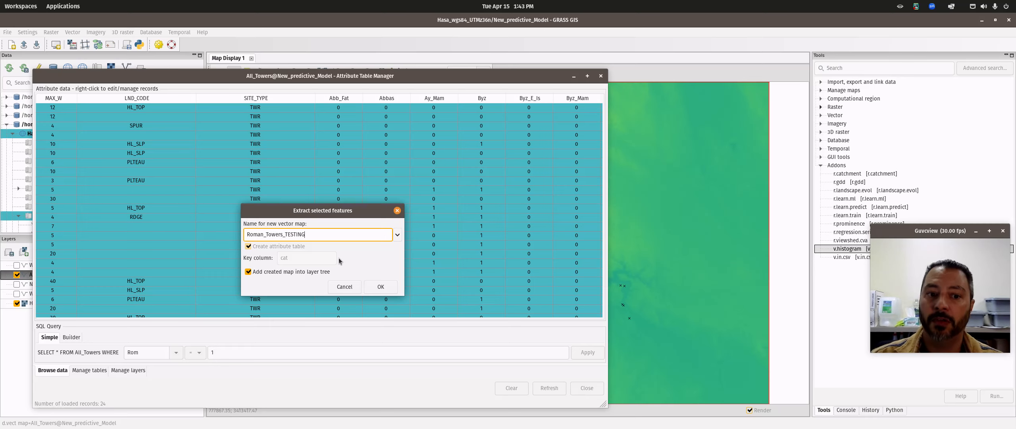
pyautogui.click(380, 286)
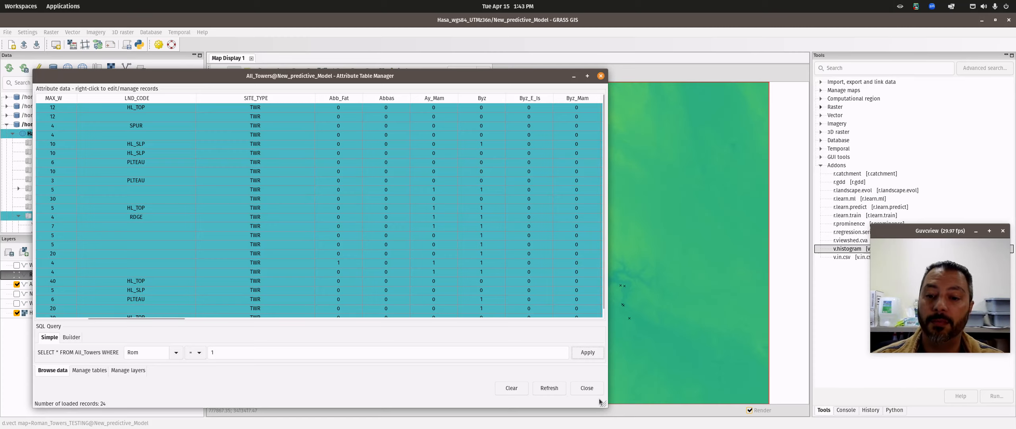
pyautogui.click(584, 390)
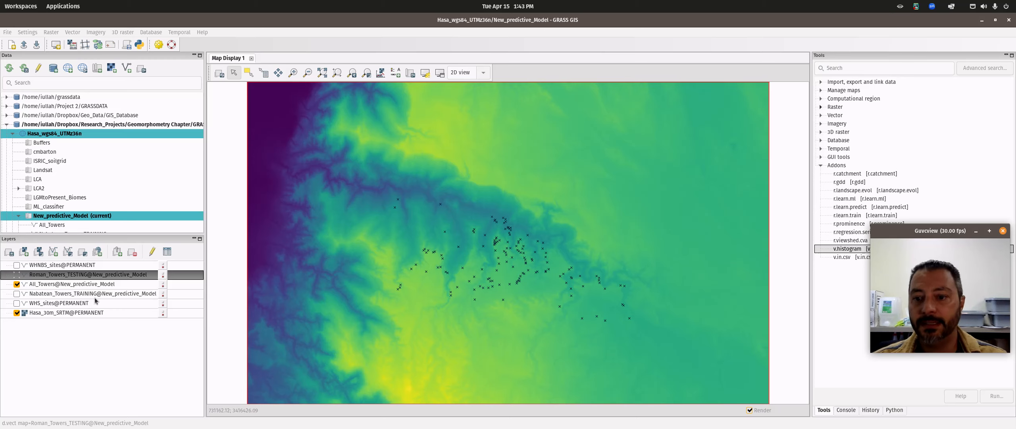
# Step: Hide All_Towers and alternate between Roman_Towers_TESTING and Nabatean_Towers_TRAINING to compare their distributions, leaving only the Nabatean towers displayed
pyautogui.click(16, 274)
pyautogui.click(17, 284)
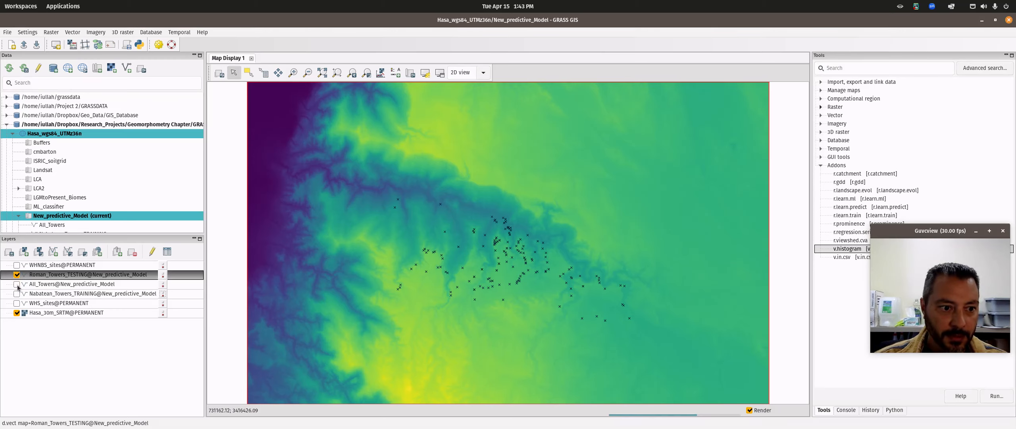
pyautogui.click(17, 293)
pyautogui.click(17, 274)
pyautogui.click(17, 294)
pyautogui.click(17, 275)
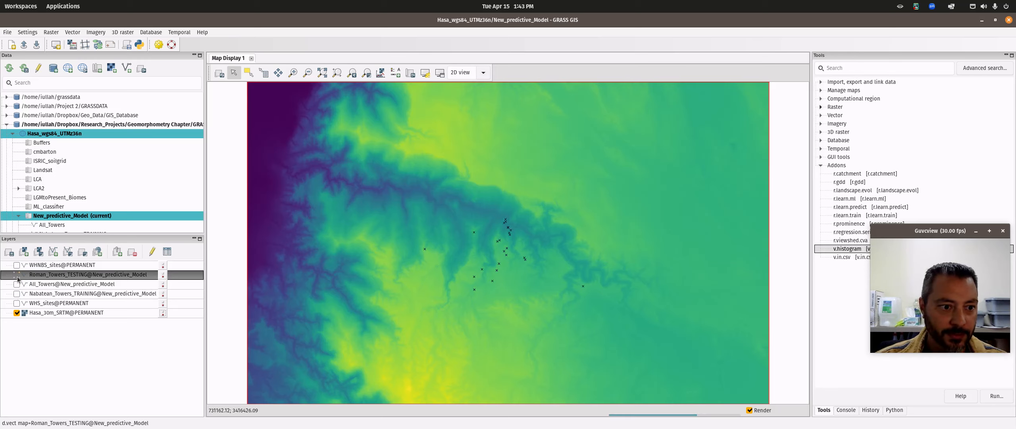
pyautogui.click(18, 294)
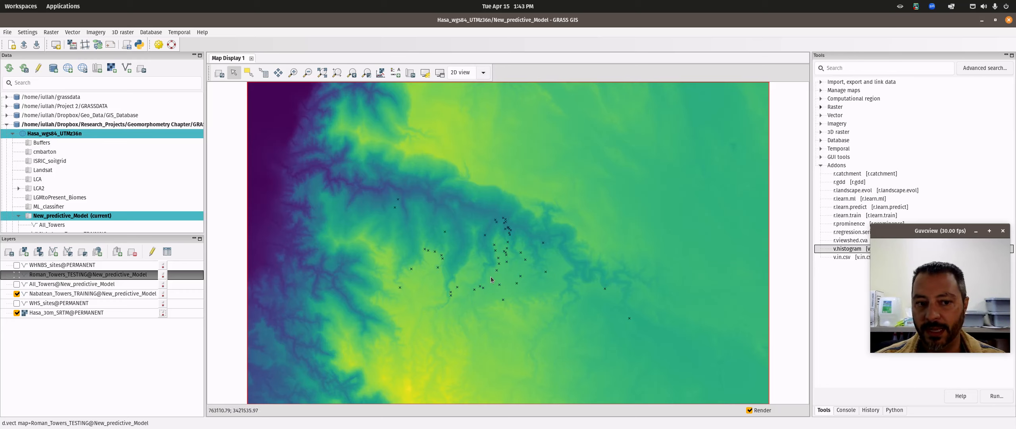
# Step: Display the WHNBS_sites layer on the map, open its attribute table and enlarge the table window
pyautogui.click(48, 265)
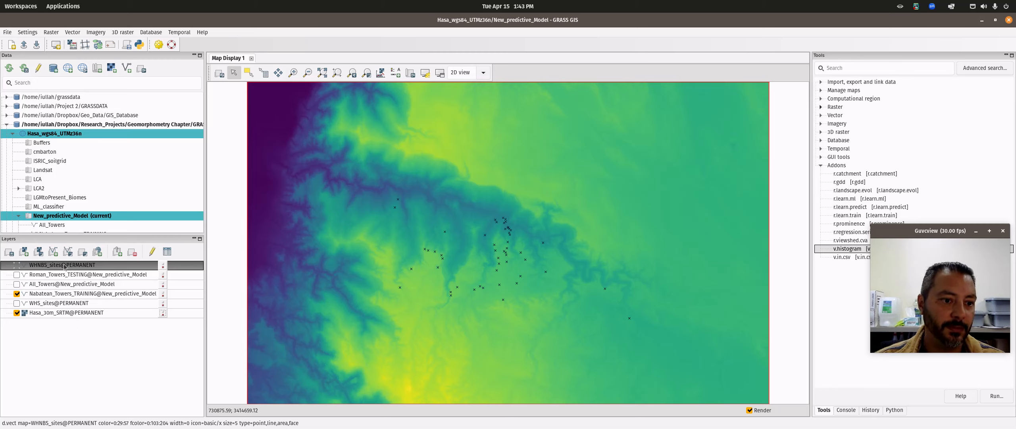
pyautogui.click(17, 265)
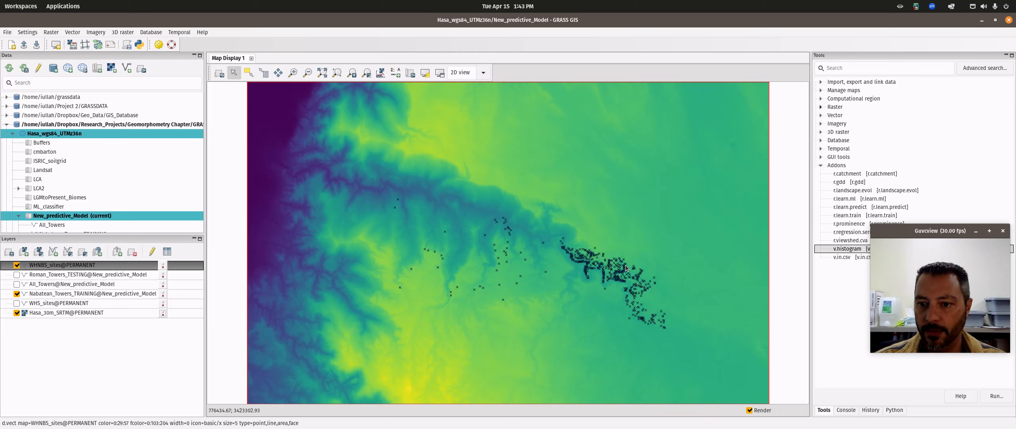
pyautogui.rightClick(56, 265)
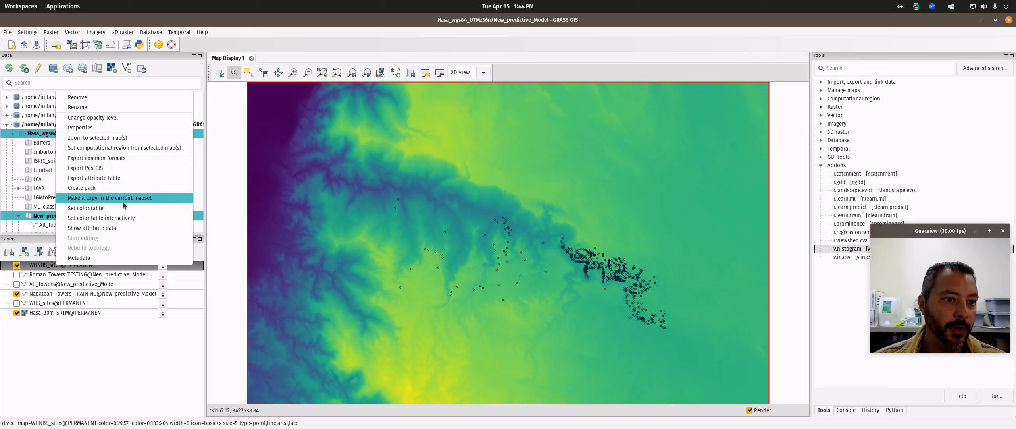
pyautogui.click(119, 228)
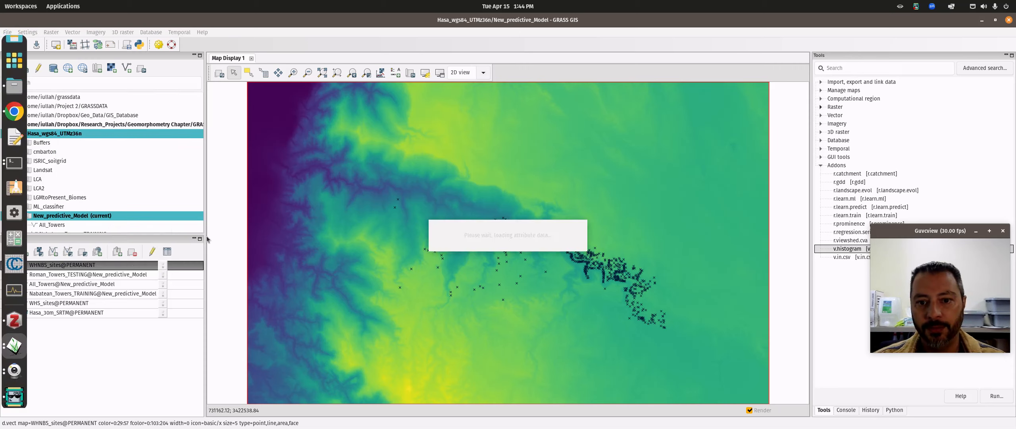
pyautogui.moveTo(312, 261); pyautogui.dragTo(625, 344)
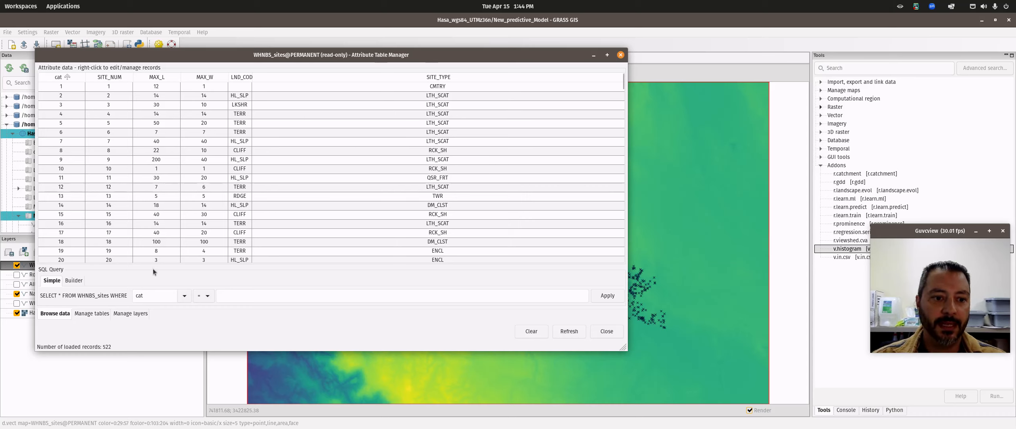
# Step: Filter the WHNBS_sites attribute table to the records where SITE_TYPE equals 'TWR' and review the selected rows
pyautogui.click(185, 297)
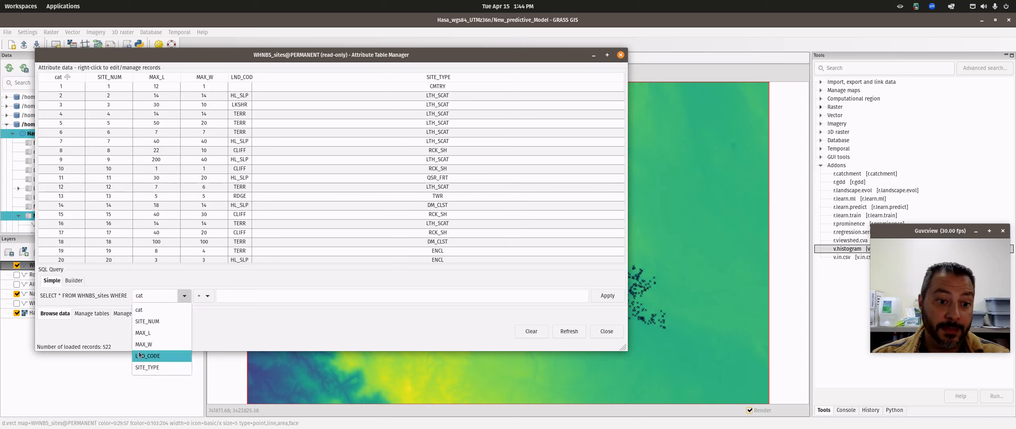
pyautogui.click(150, 363)
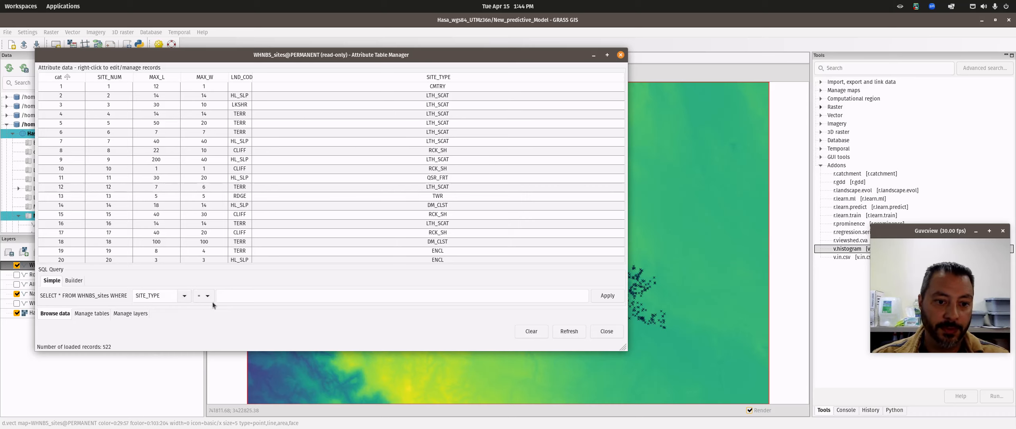
pyautogui.click(301, 297)
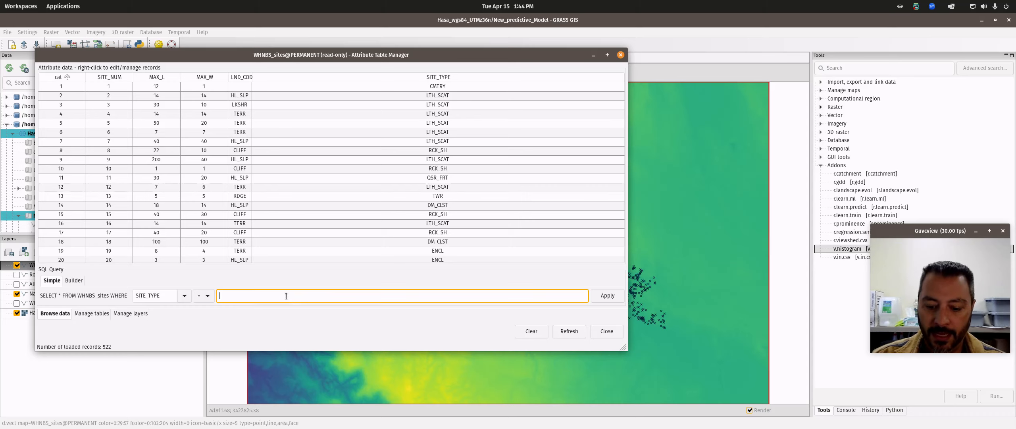
pyautogui.write("'TWR")
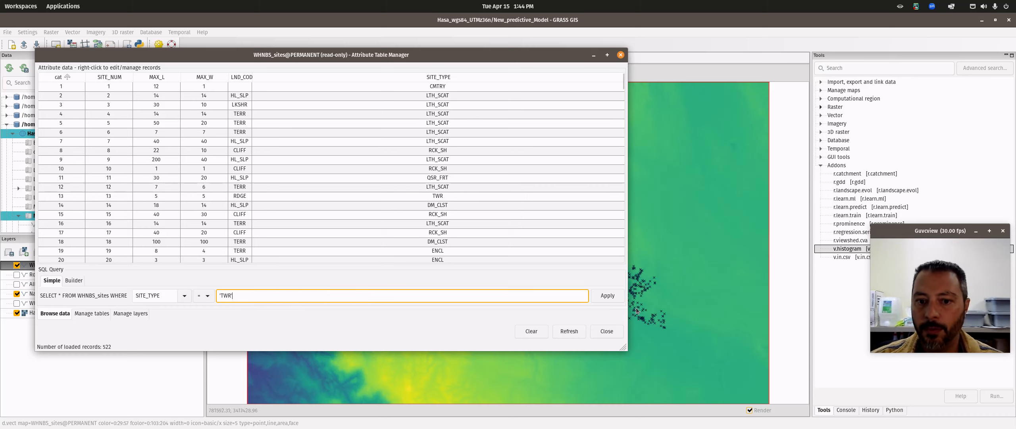
pyautogui.click(607, 295)
pyautogui.scroll(-6, 433, 170)
pyautogui.scroll(-10, 432, 170)
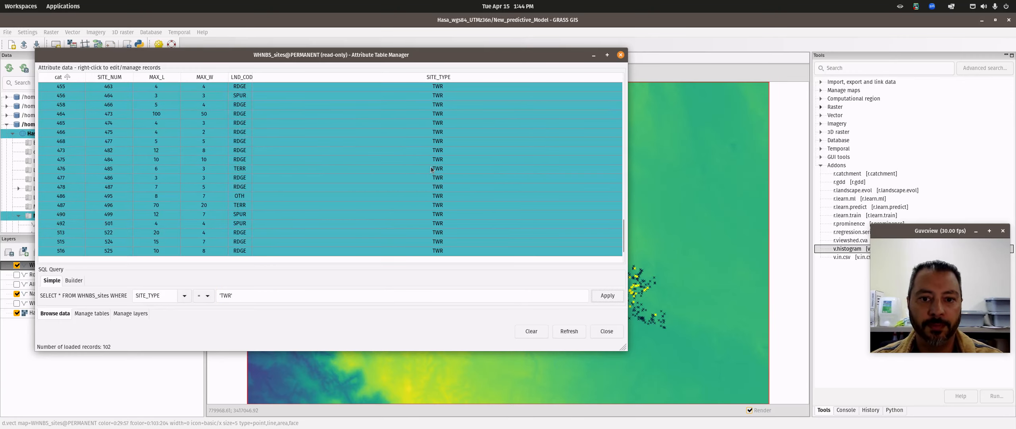
# Step: Extract the selected tower features to a new vector map named WHNBS_Towers_TESTING, added to the layer tree, and close the attribute table
pyautogui.rightClick(433, 163)
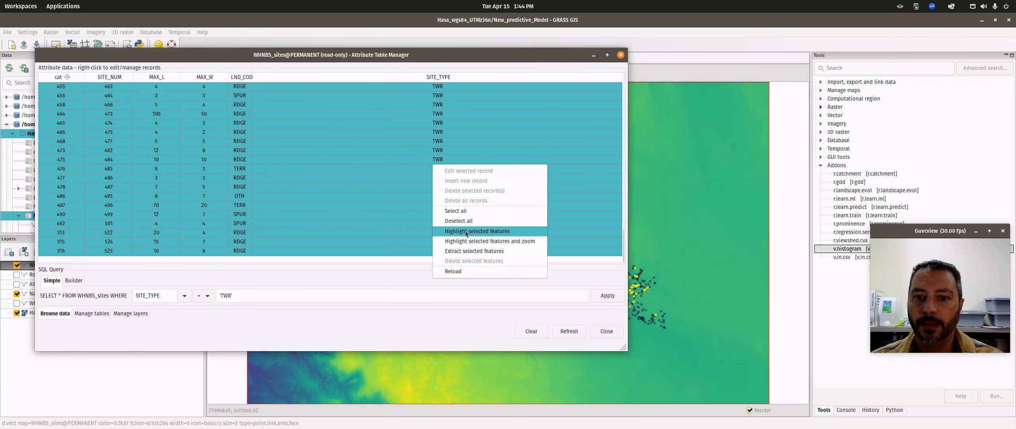
pyautogui.click(471, 251)
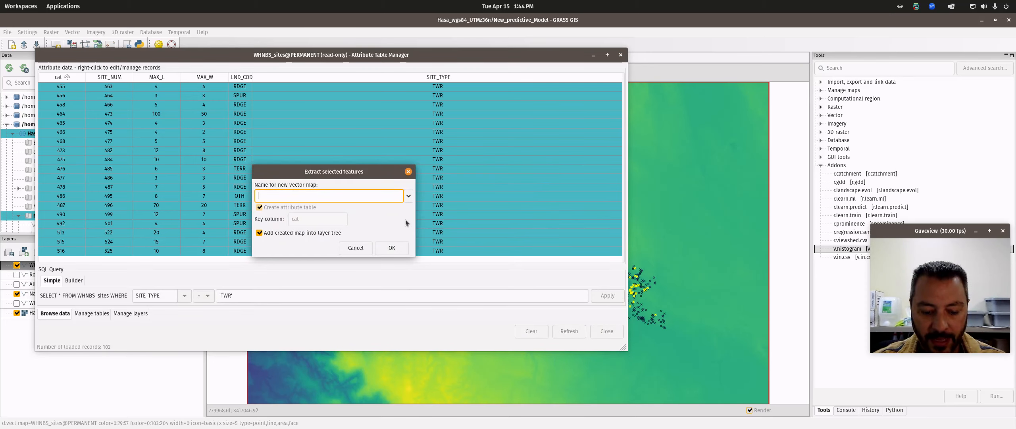
pyautogui.write('WHNBS_Towers_TES')
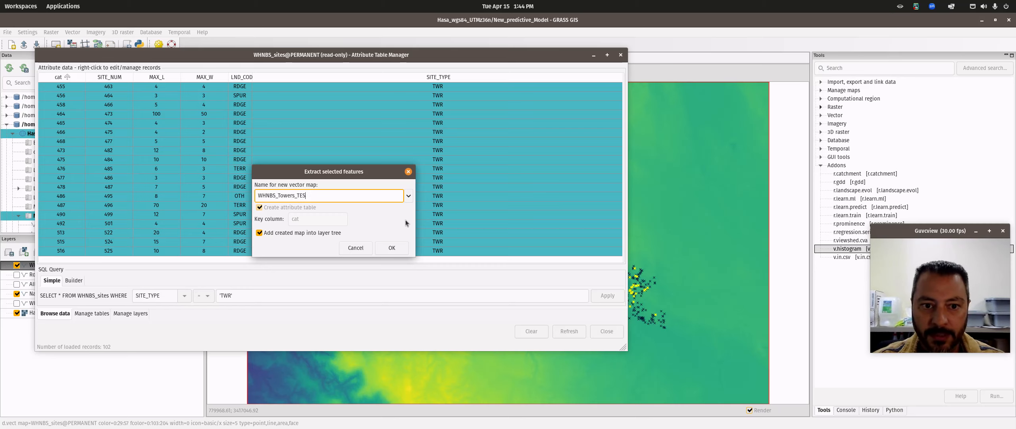
pyautogui.write('TING')
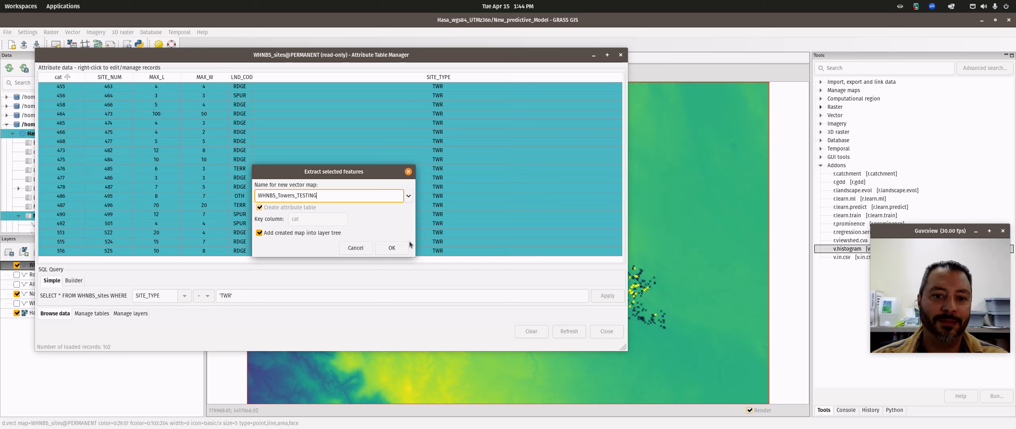
pyautogui.click(393, 249)
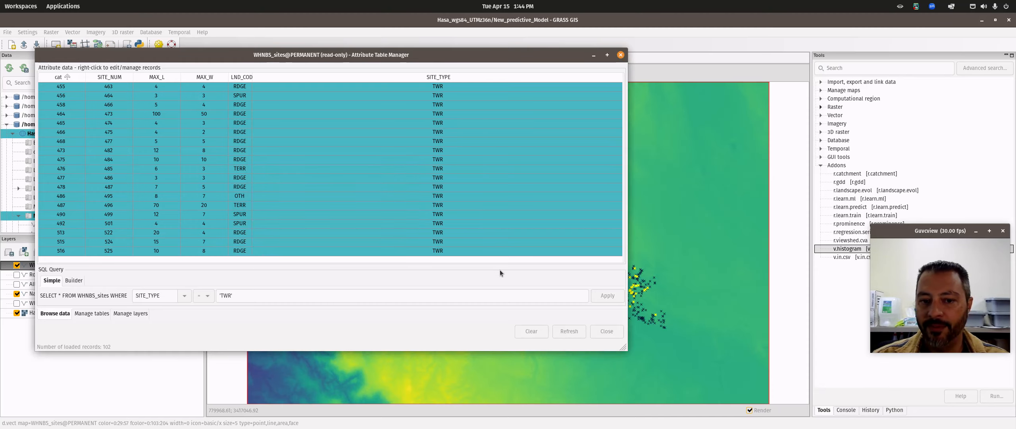
pyautogui.click(608, 331)
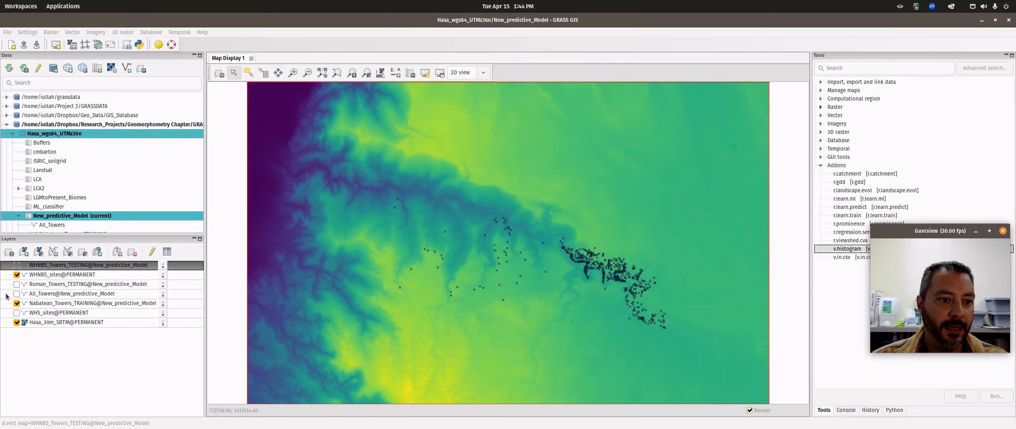
# Step: Hide WHNBS_sites and Nabatean_Towers_TRAINING and display the WHNBS_Towers_TESTING and Roman_Towers_TESTING layers together
pyautogui.click(17, 274)
pyautogui.click(17, 265)
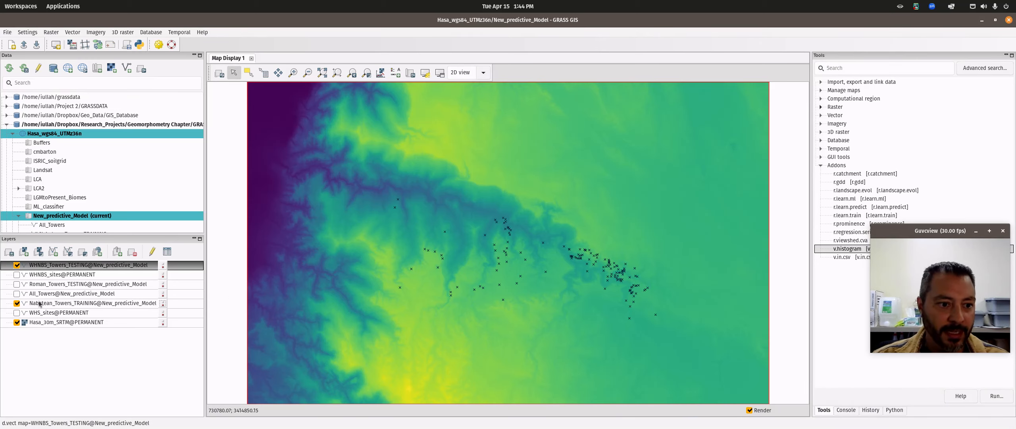
pyautogui.click(16, 284)
pyautogui.click(17, 303)
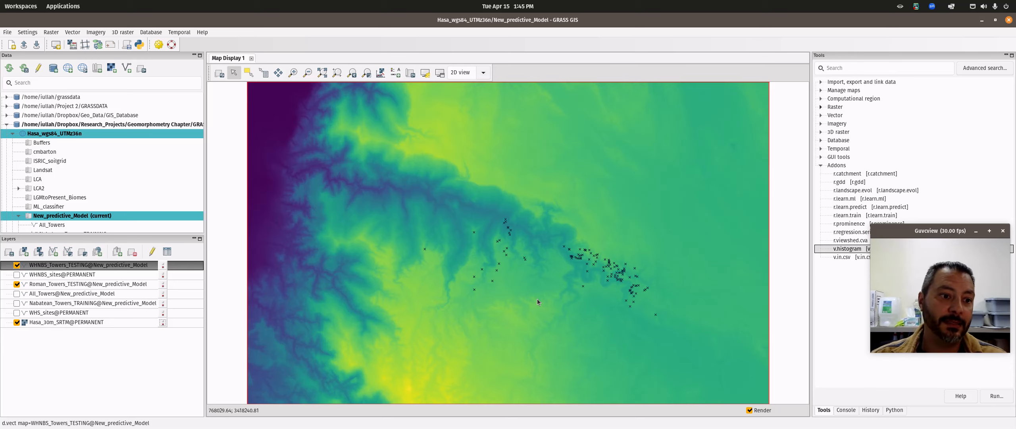
# Step: Hide the WHNBS_Towers_TESTING and Roman_Towers_TESTING layers and display Nabatean_Towers_TRAINING on the map
pyautogui.click(16, 265)
pyautogui.click(17, 284)
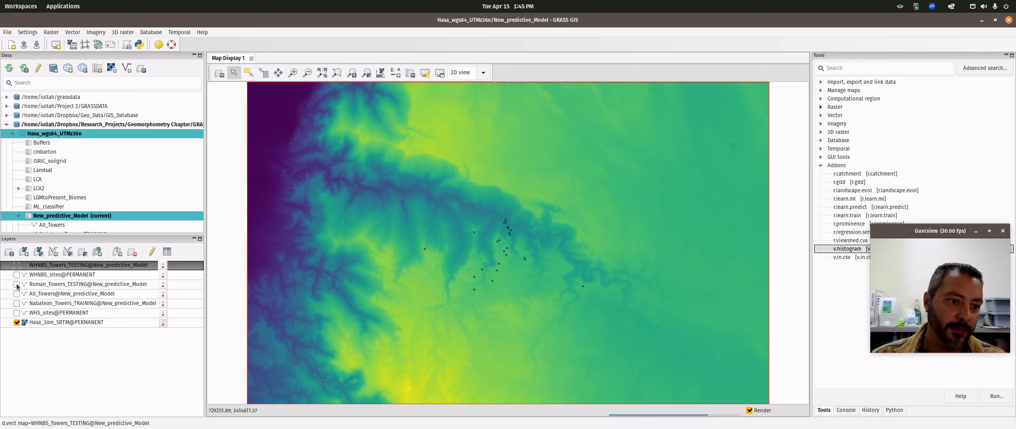
pyautogui.click(16, 303)
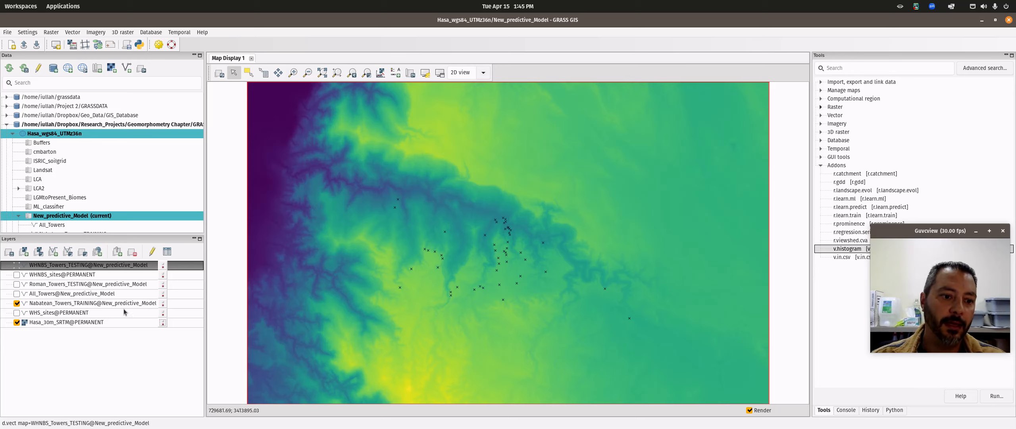
# Step: Show the metadata of the Nabatean_Towers_TRAINING layer and highlight its number of points in the report
pyautogui.rightClick(82, 304)
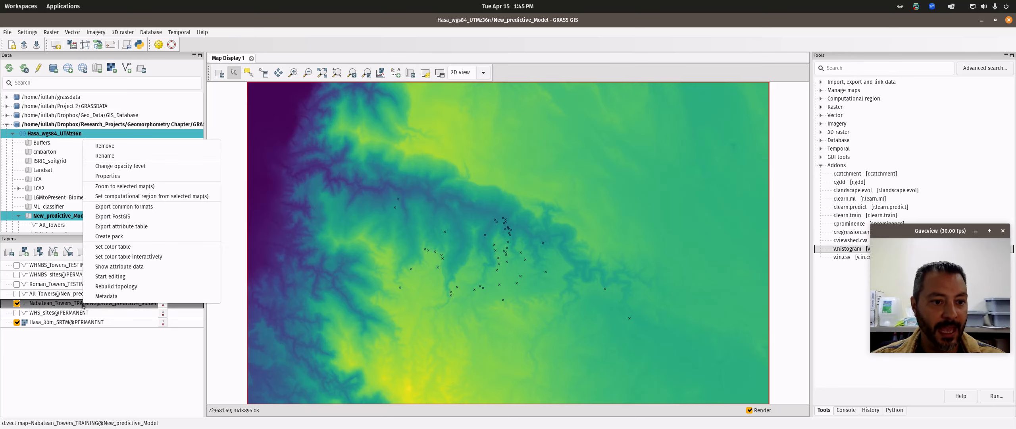
pyautogui.click(106, 296)
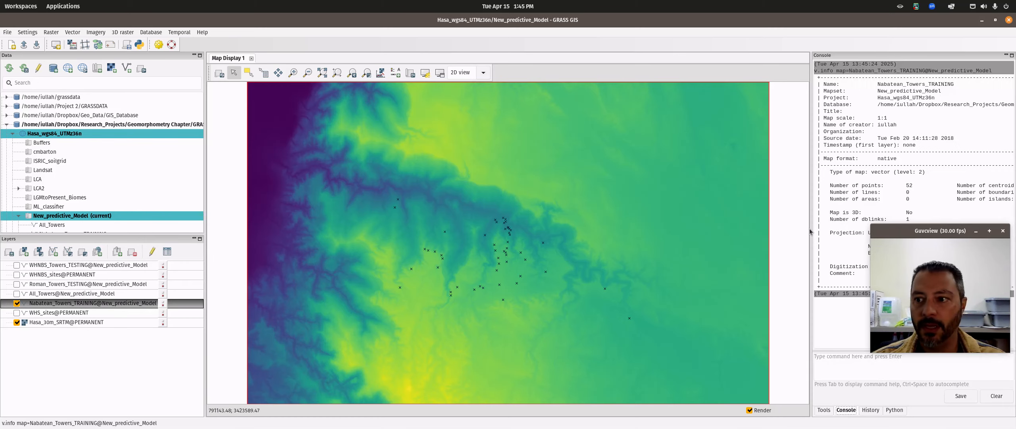
pyautogui.moveTo(923, 234); pyautogui.dragTo(914, 310)
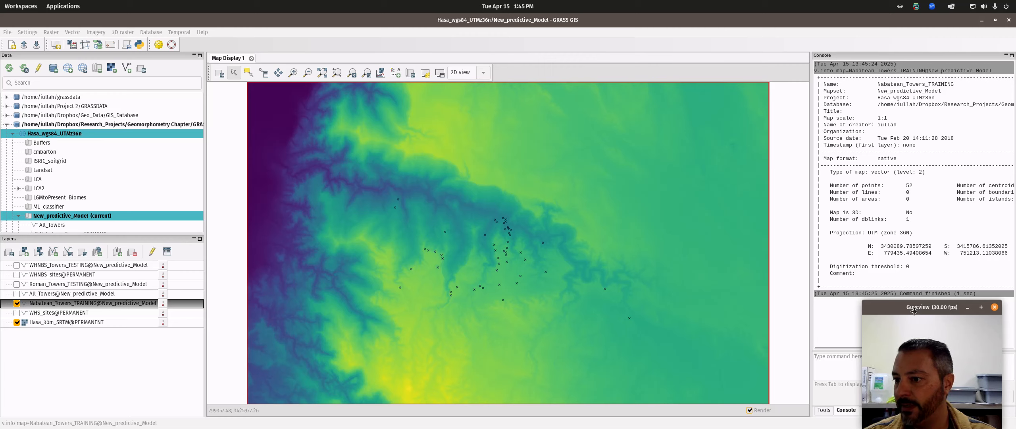
pyautogui.doubleClick(909, 185)
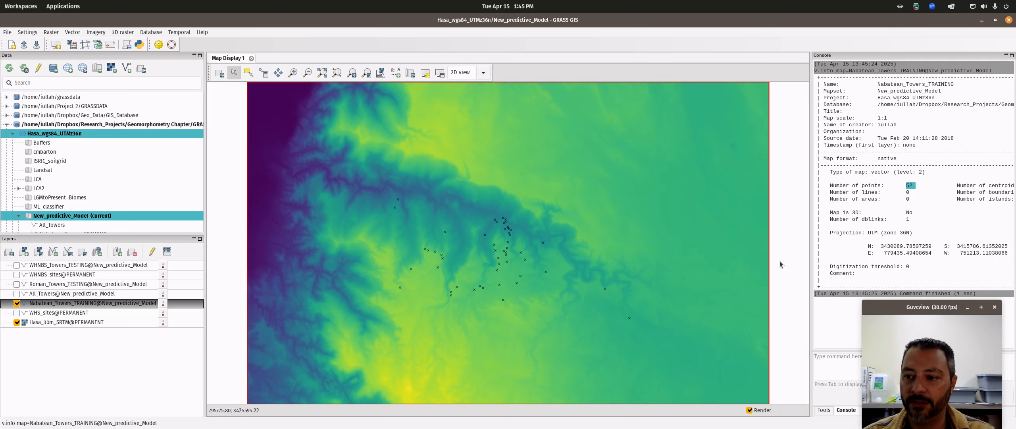
pyautogui.moveTo(881, 307); pyautogui.dragTo(873, 281)
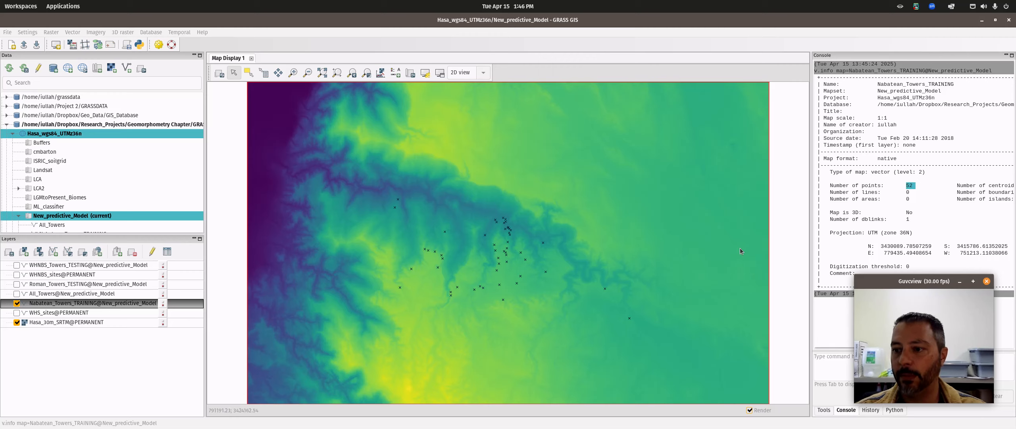
pyautogui.moveTo(921, 294); pyautogui.dragTo(927, 279)
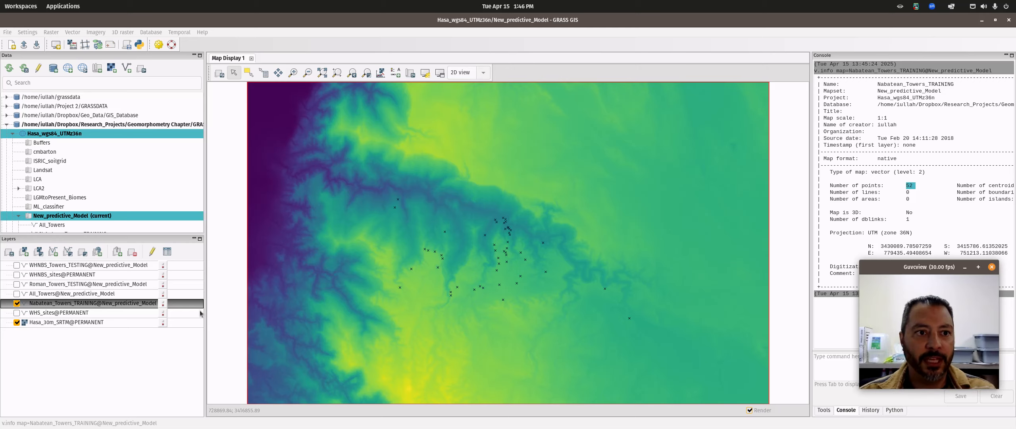
# Step: Open v.what.rast for sampling raster maps at the Nabatean_Towers_TRAINING points, keeping the list of maps in the current mapset visible
pyautogui.click(72, 32)
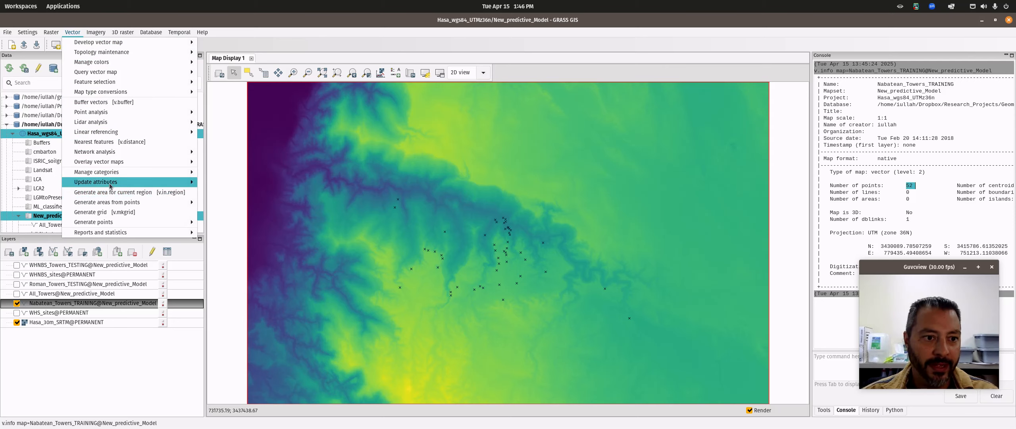
pyautogui.moveTo(111, 186)
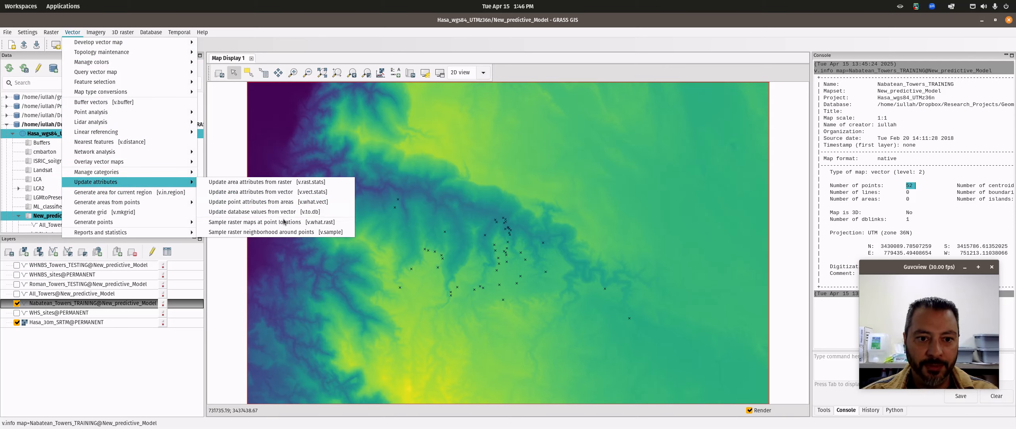
pyautogui.click(307, 223)
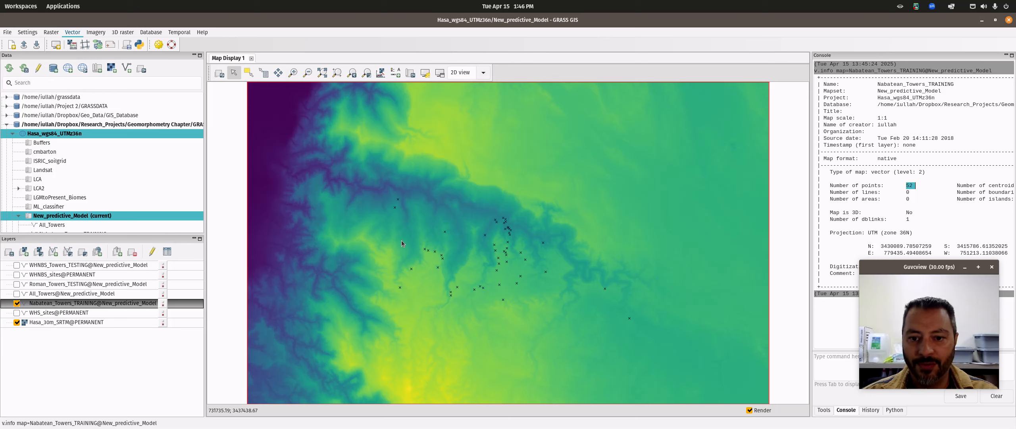
pyautogui.moveTo(616, 315); pyautogui.dragTo(666, 343)
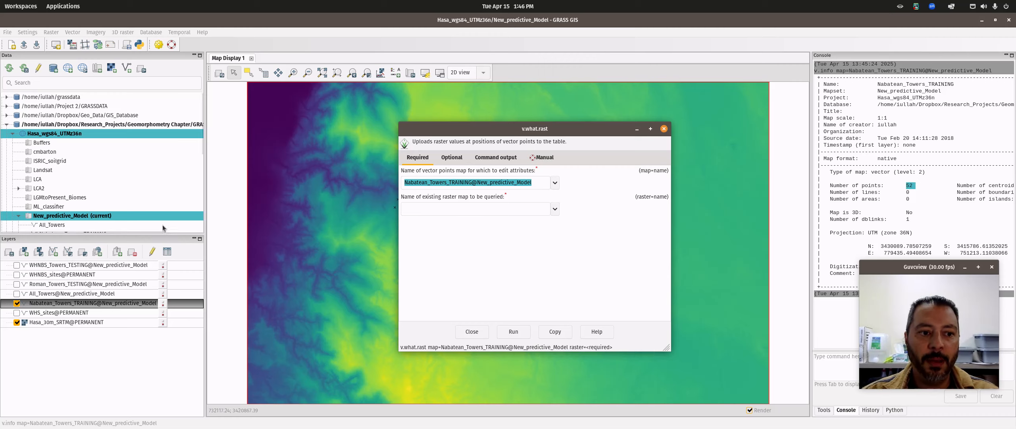
pyautogui.scroll(-1, 72, 215)
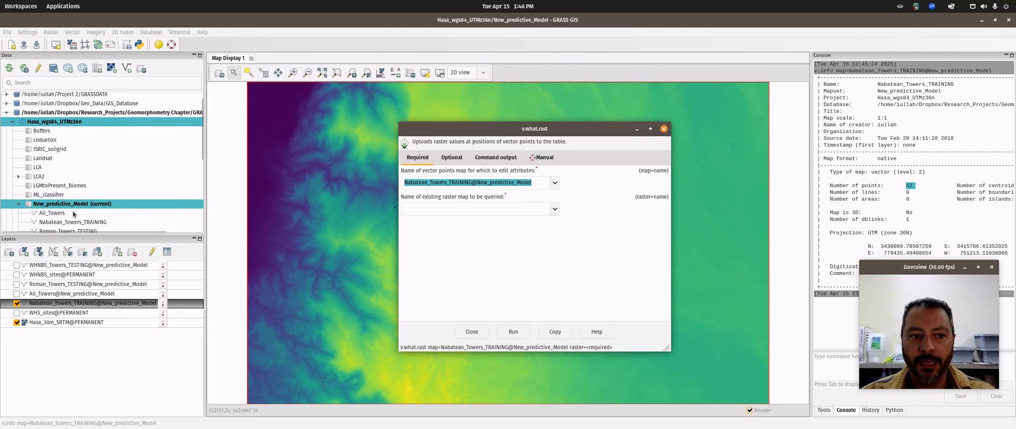
pyautogui.scroll(-3, 71, 210)
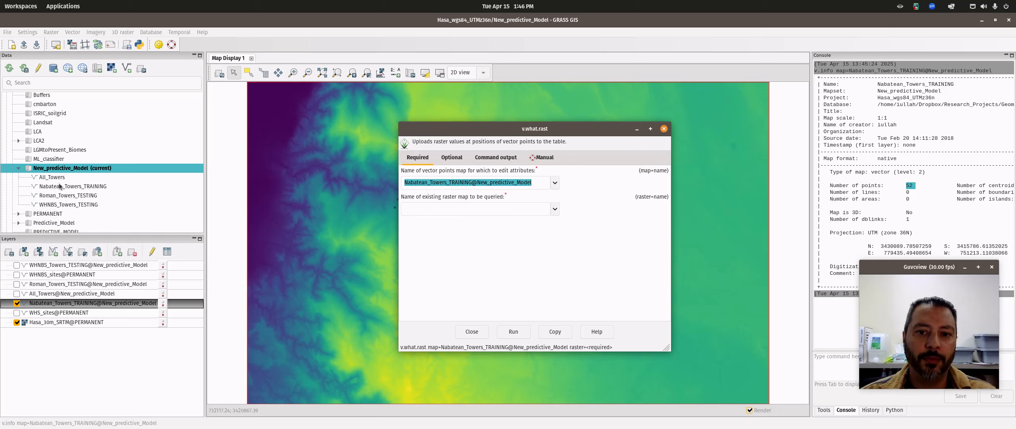
pyautogui.moveTo(464, 128); pyautogui.dragTo(366, 108)
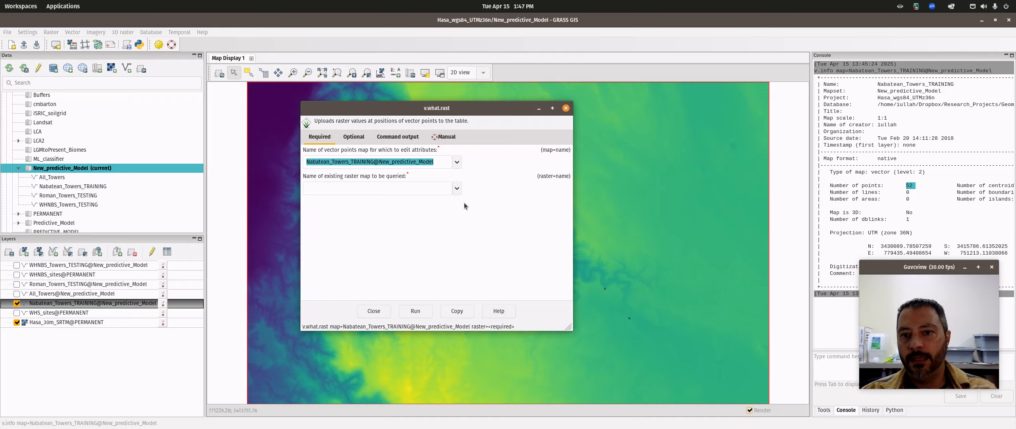
# Step: Switch to Chrome, read the Part 2 instructions on choosing input rasters in the Project 3 - Description document, and return to GRASS GIS
pyautogui.moveTo(0, 0)
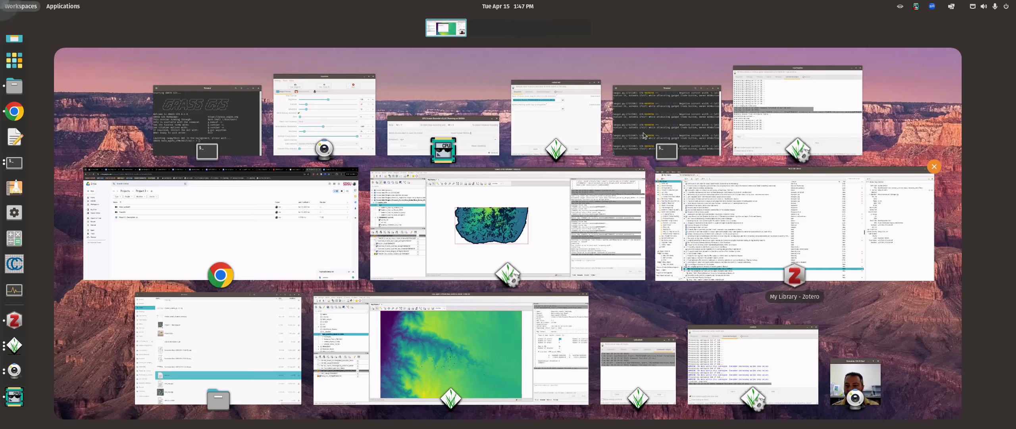
pyautogui.click(259, 228)
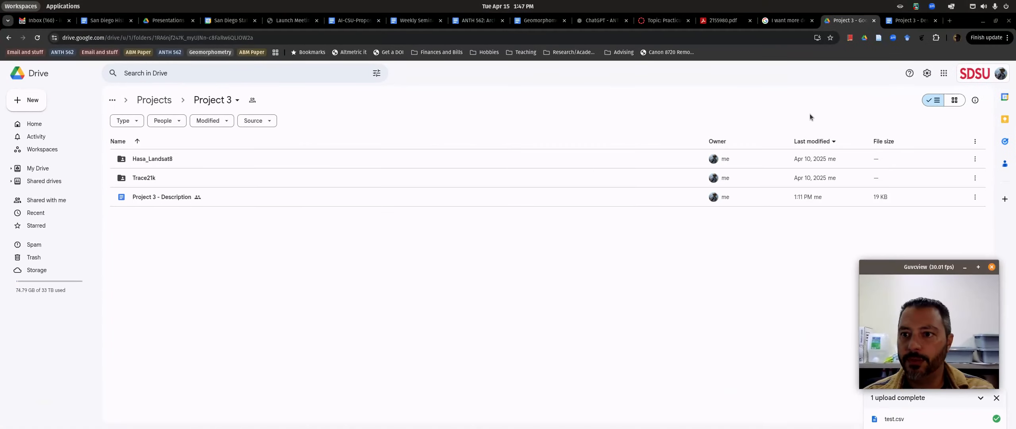
pyautogui.click(910, 20)
pyautogui.scroll(4, 456, 266)
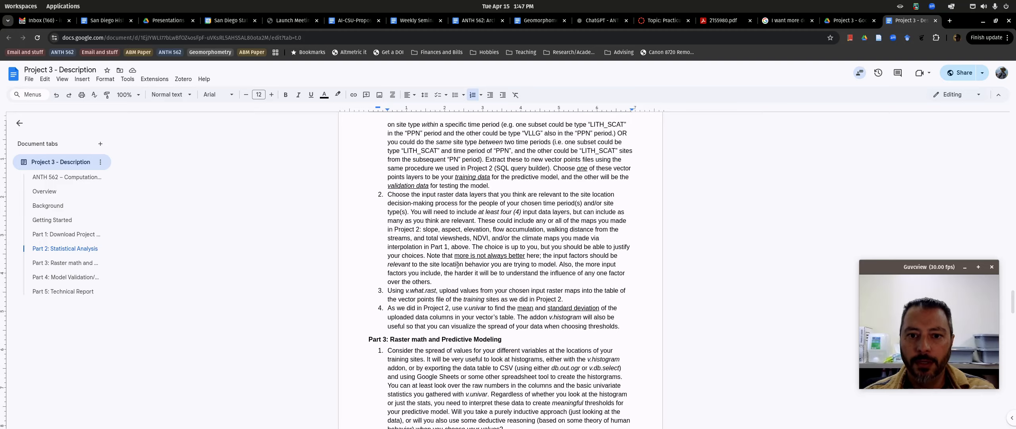
pyautogui.scroll(3, 457, 265)
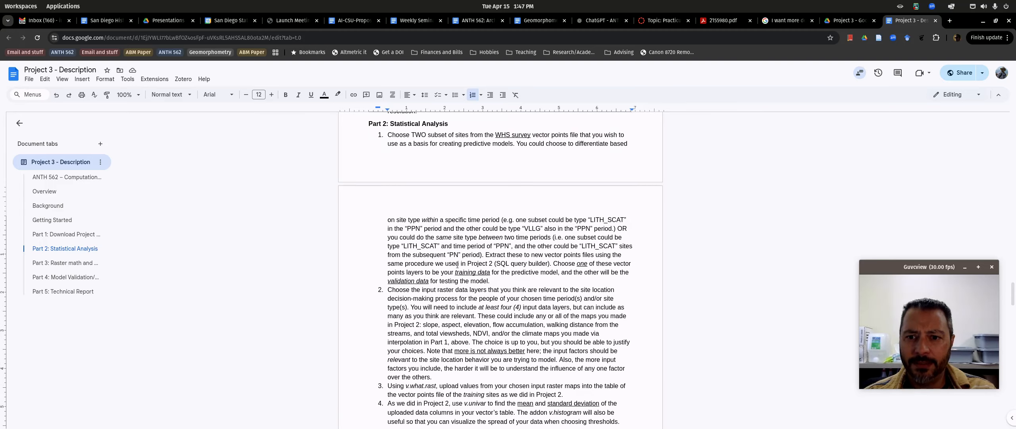
pyautogui.scroll(6, 458, 264)
pyautogui.scroll(3, 457, 265)
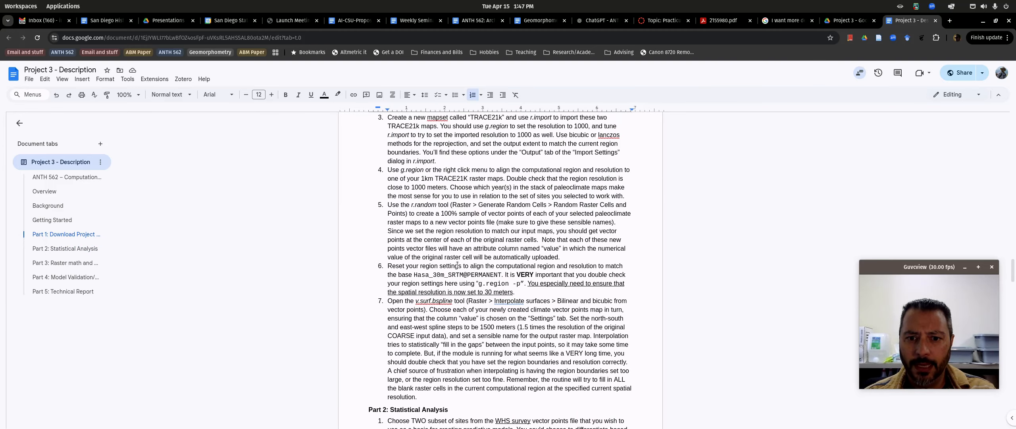
pyautogui.scroll(-2, 457, 265)
pyautogui.scroll(-6, 457, 265)
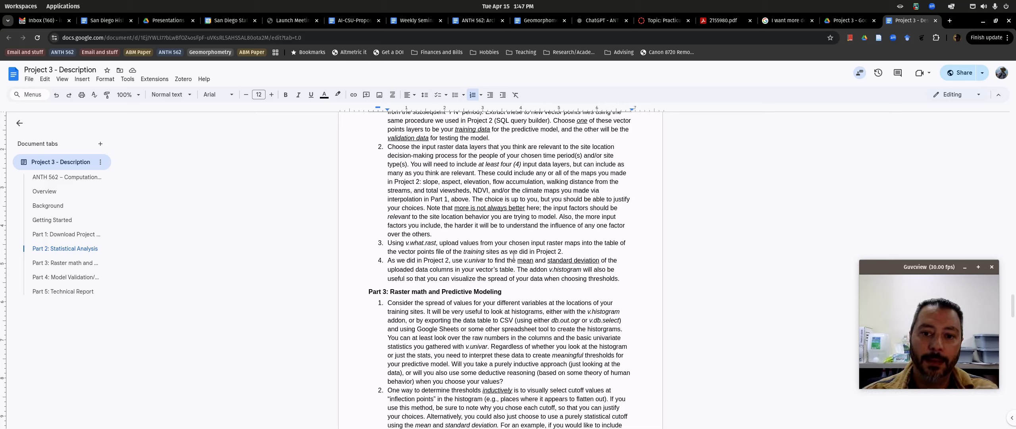
pyautogui.moveTo(454, 207); pyautogui.dragTo(527, 208)
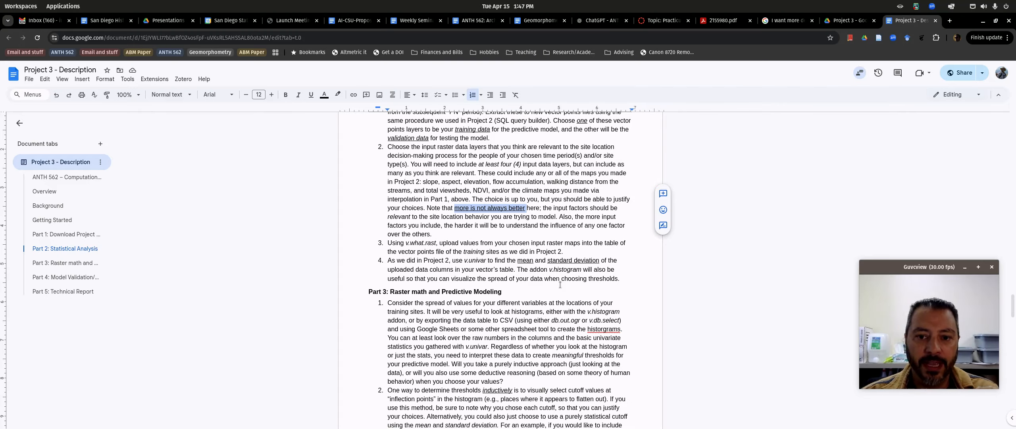
pyautogui.moveTo(4, 4)
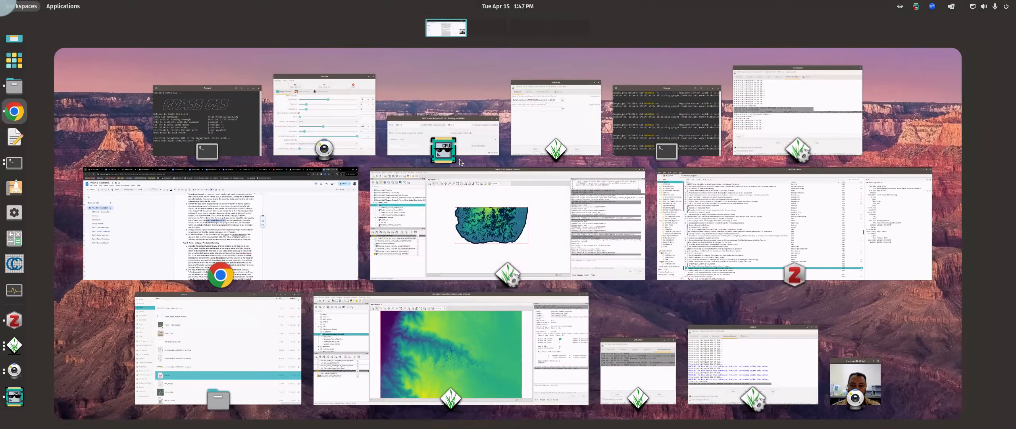
pyautogui.click(477, 355)
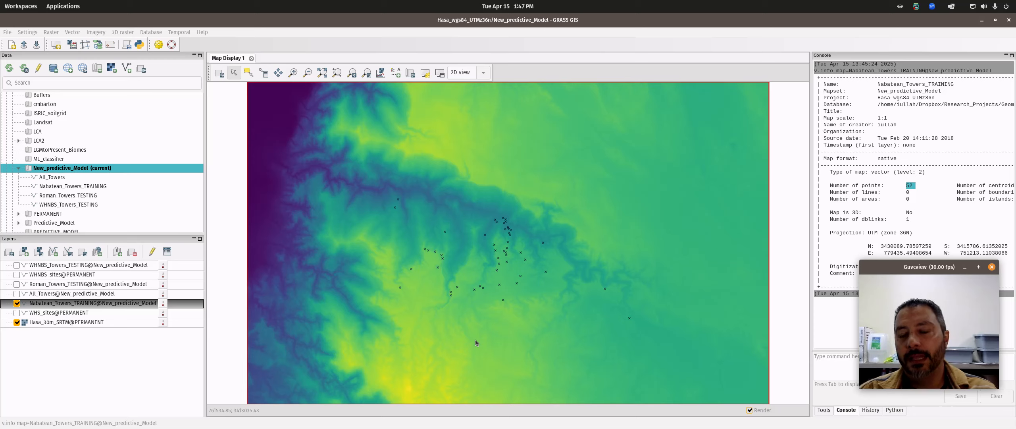
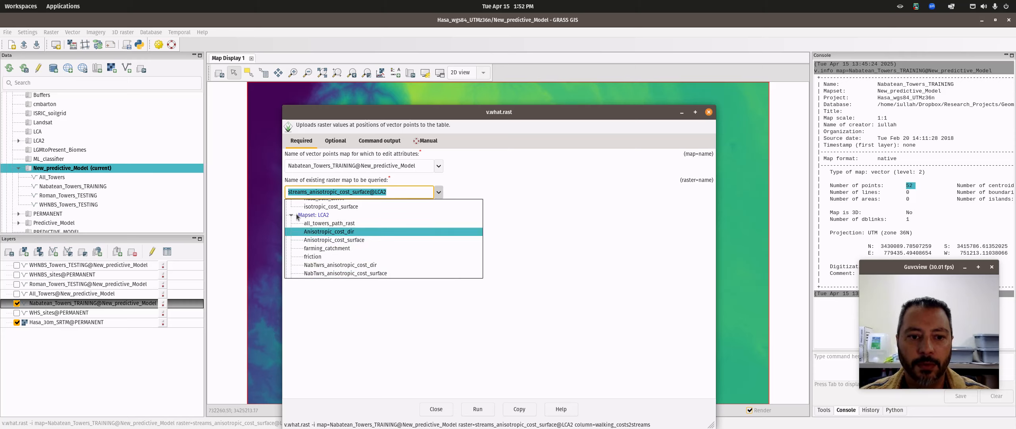
# Step: Choose total_viewshed_1000_pcnt from the visibility mapset as the raster map to query for the training towers
pyautogui.click(291, 215)
pyautogui.click(291, 267)
pyautogui.scroll(-5, 346, 262)
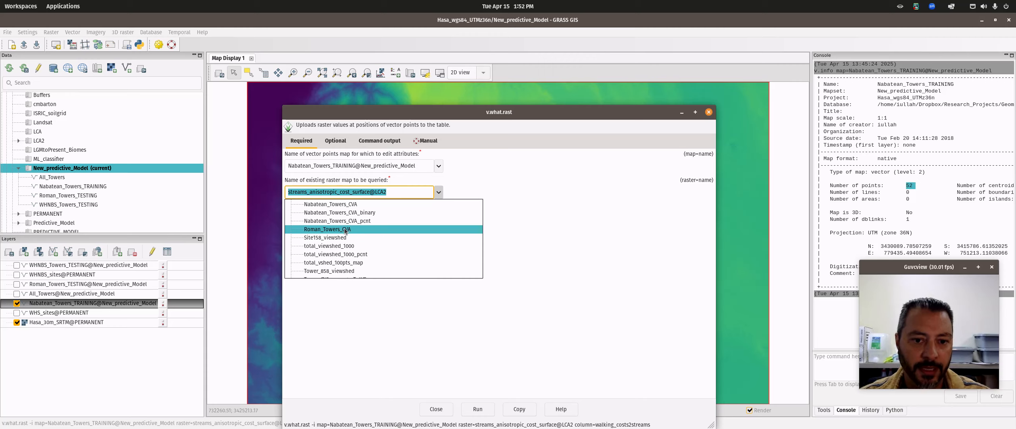
pyautogui.scroll(-1, 344, 230)
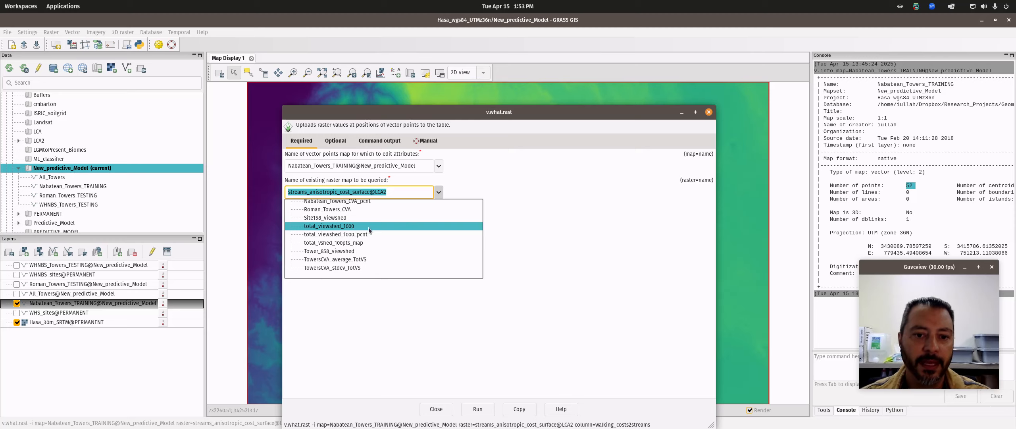
pyautogui.click(349, 234)
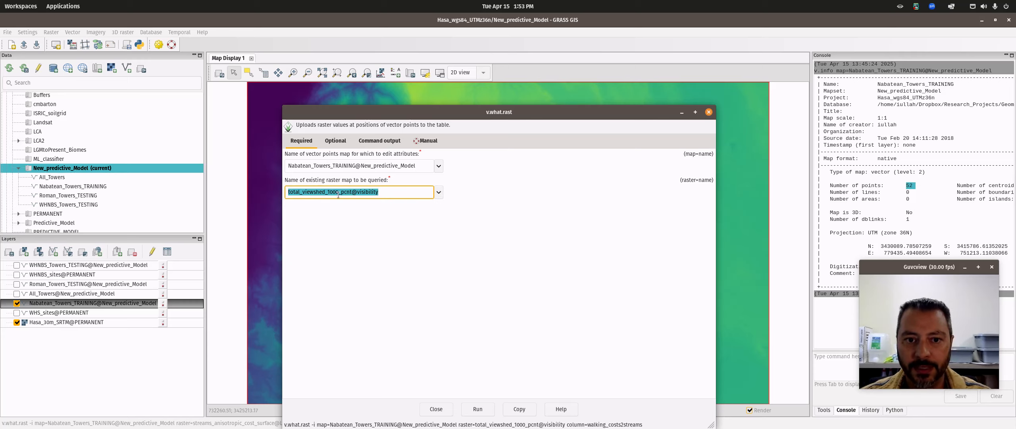
# Step: Set the attribute column to TVS_pcnt, run v.what.rast to upload the viewshed values, and close the tool
pyautogui.click(333, 144)
pyautogui.click(352, 249)
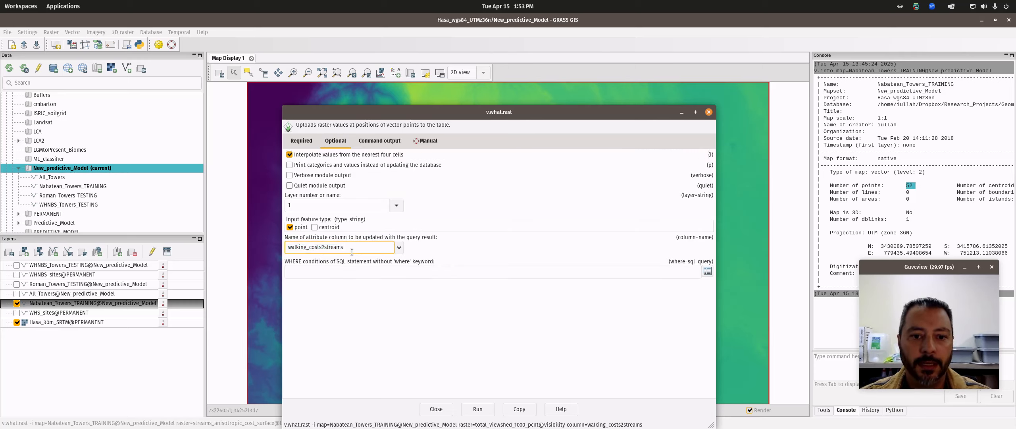
pyautogui.doubleClick(306, 247)
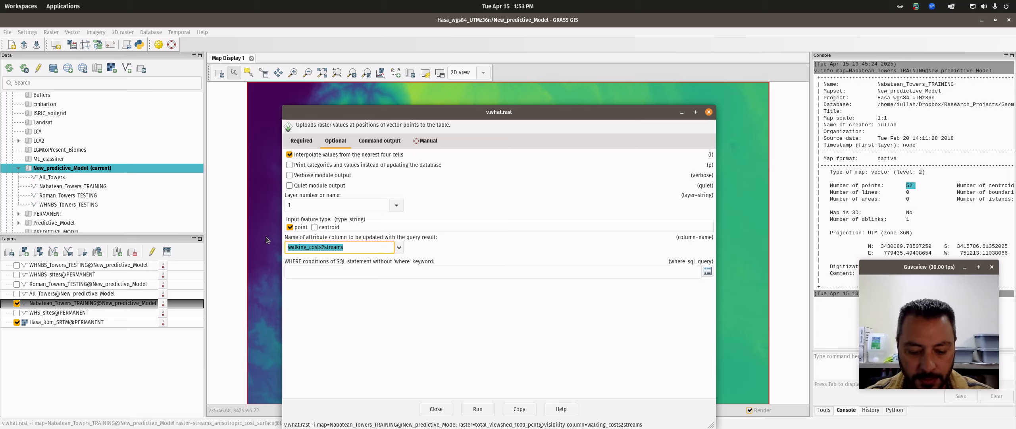
pyautogui.write('TVS_pcnt')
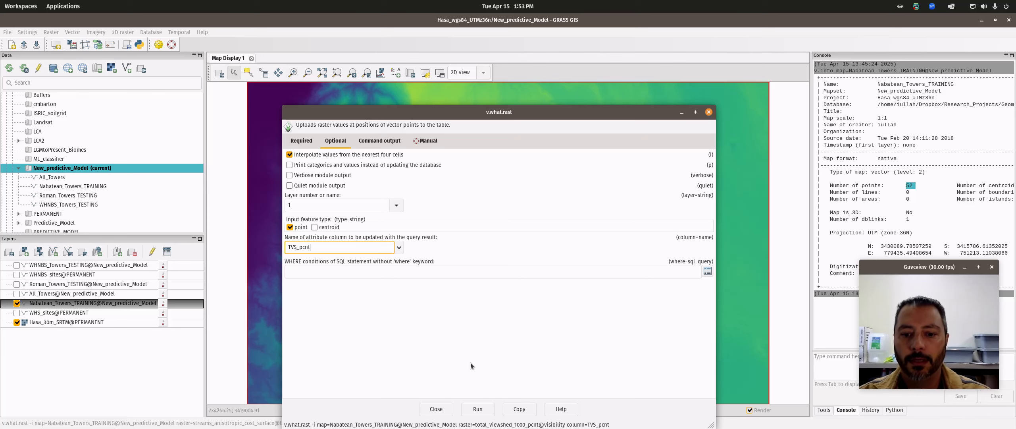
pyautogui.click(477, 409)
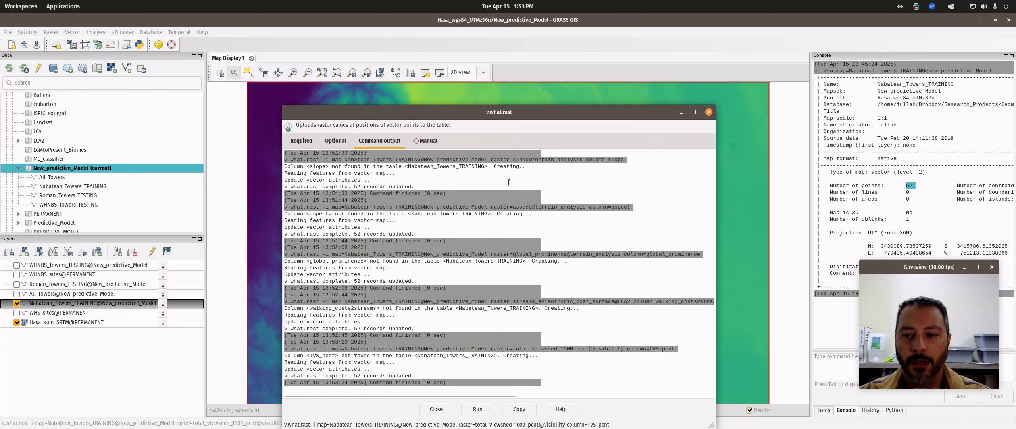
pyautogui.click(709, 112)
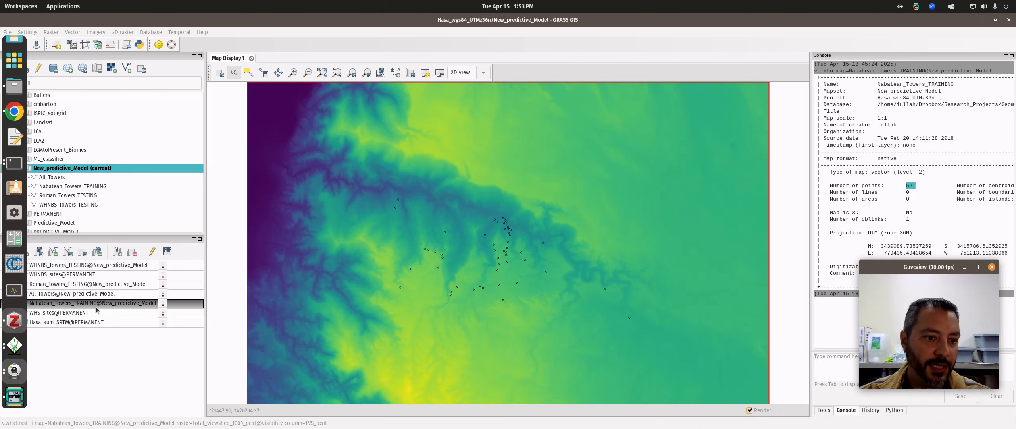
# Step: Open the attribute table of Nabatean_Towers_TRAINING, examine the uploaded raster columns through TVS_pcnt, and close the table
pyautogui.rightClick(68, 304)
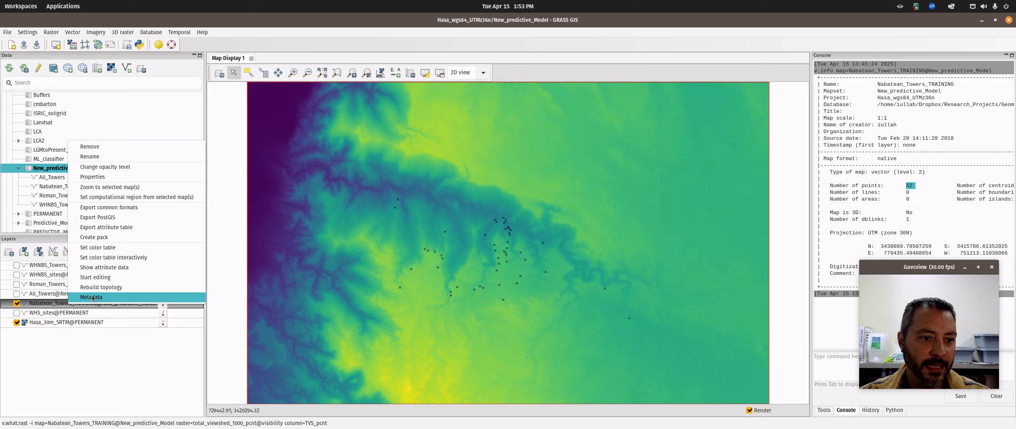
pyautogui.click(100, 267)
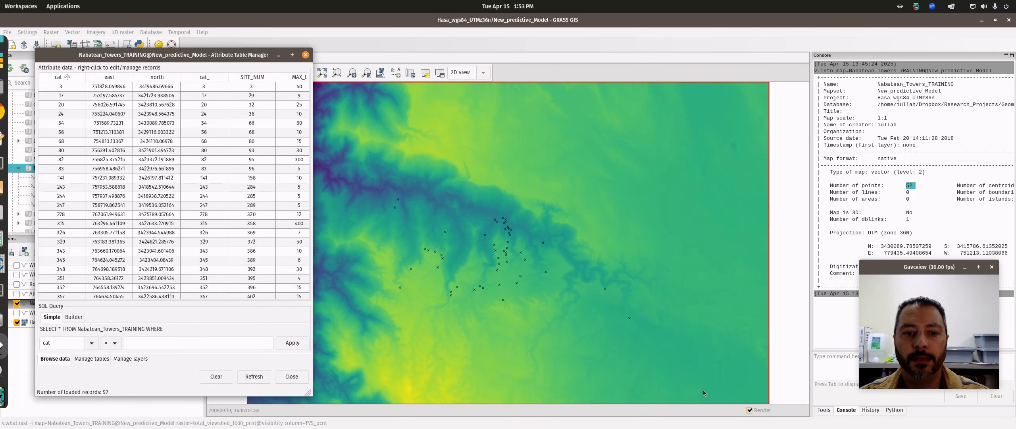
pyautogui.moveTo(312, 241); pyautogui.dragTo(760, 268)
pyautogui.moveTo(129, 306); pyautogui.dragTo(781, 313)
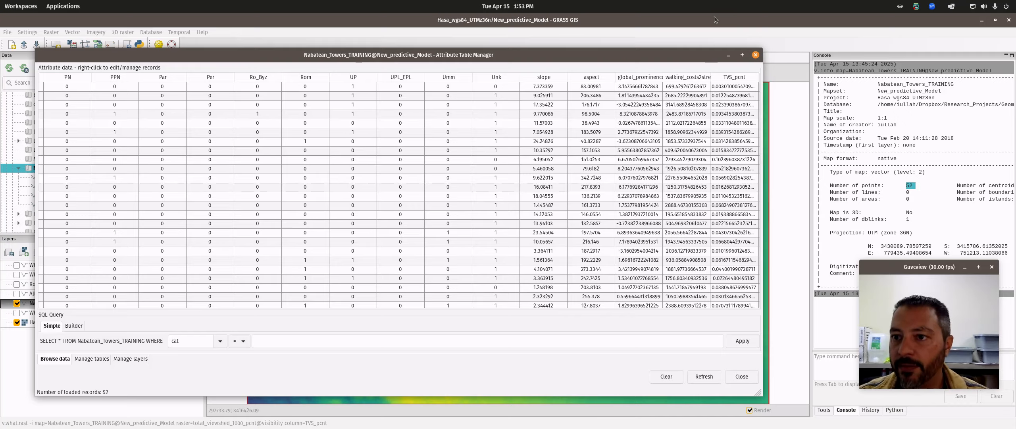
pyautogui.click(756, 55)
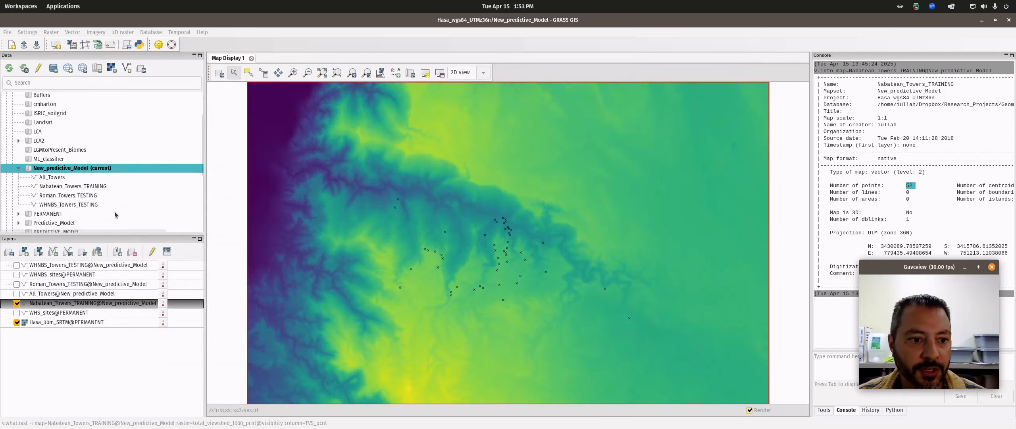
# Step: Open v.what.rast for the Nabatean_Towers_TRAINING points and choose geomorphons_7x7 from the terrain_analysis mapset as the raster to query
pyautogui.press('super')
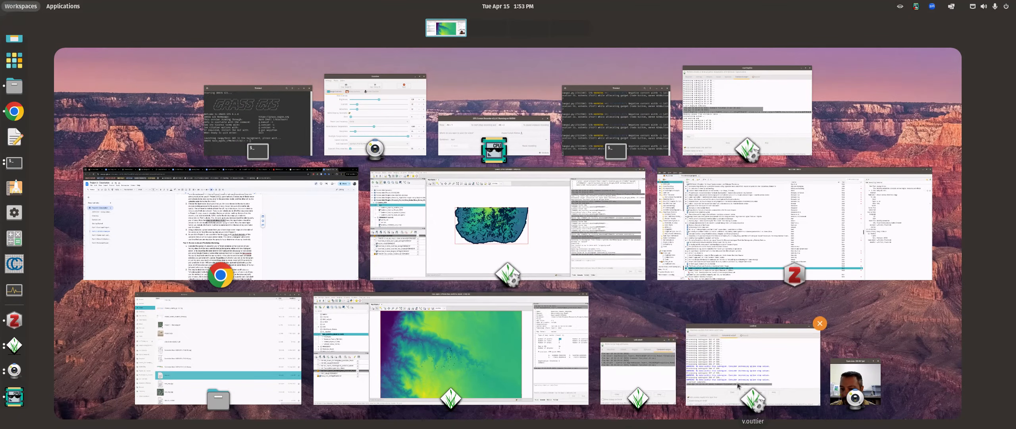
pyautogui.click(451, 349)
pyautogui.click(72, 33)
pyautogui.moveTo(107, 181)
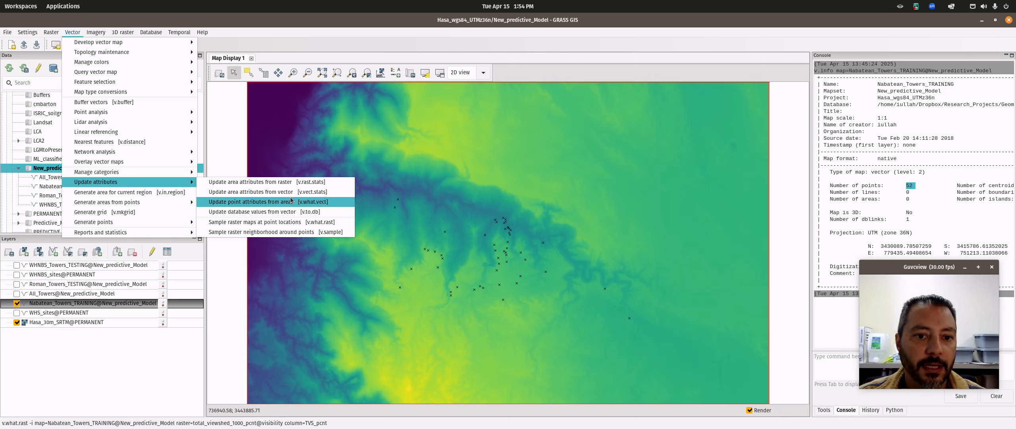
pyautogui.click(310, 222)
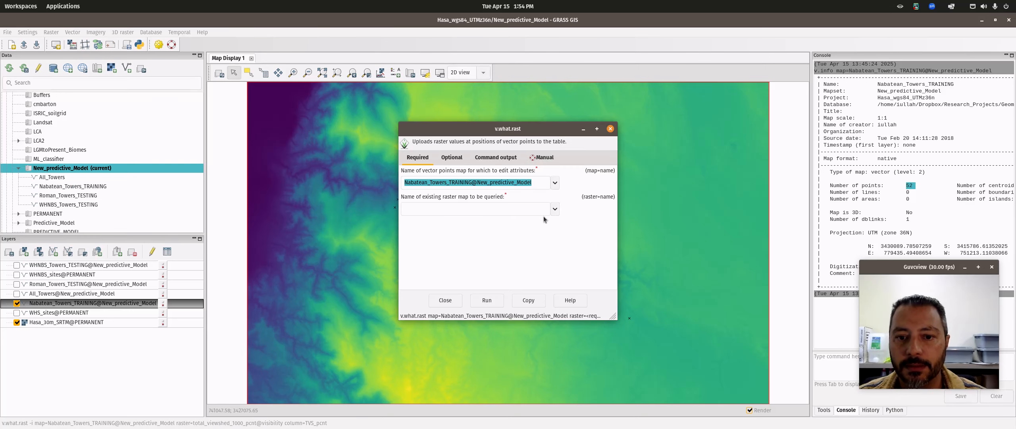
pyautogui.click(556, 210)
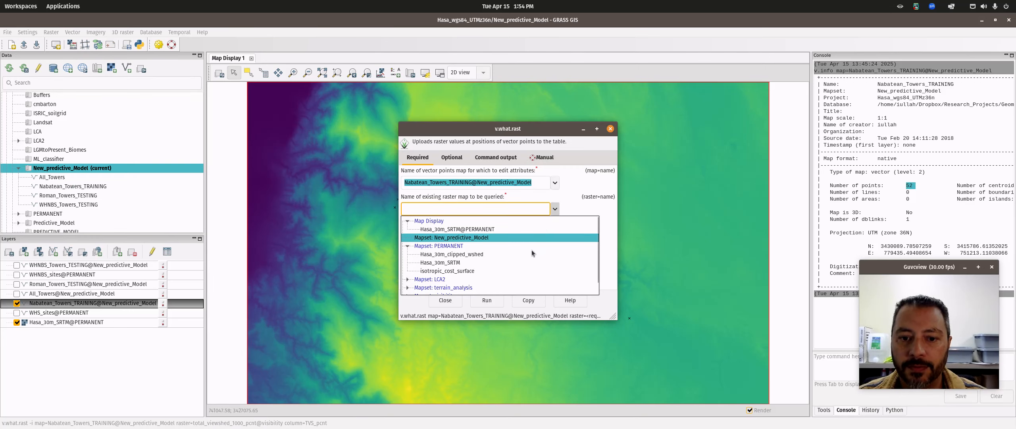
pyautogui.scroll(-3, 532, 249)
pyautogui.click(407, 283)
pyautogui.scroll(-5, 463, 256)
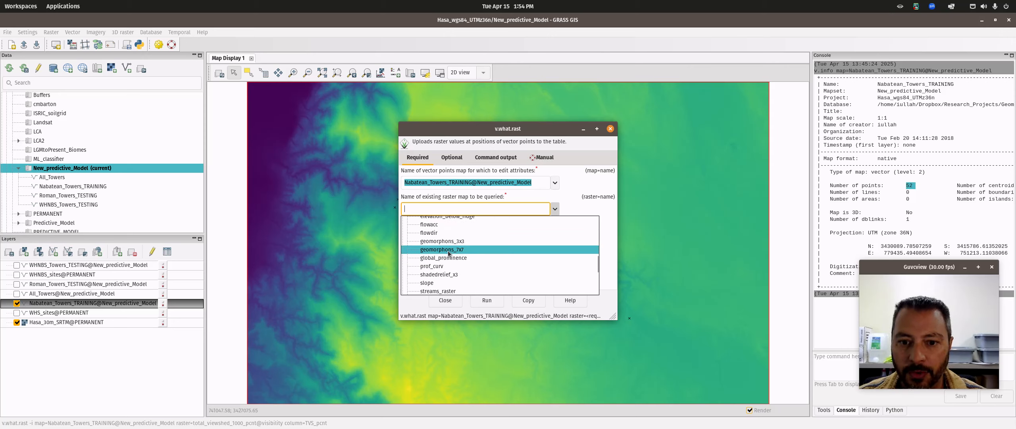
pyautogui.click(447, 250)
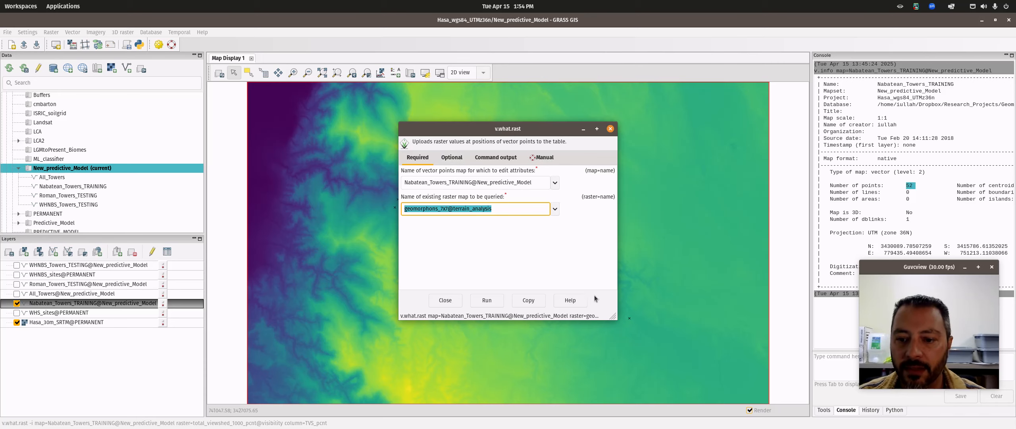
# Step: Set the attribute column to geomorphon_code, run v.what.rast to upload the landform values, and close the tool
pyautogui.moveTo(613, 318); pyautogui.dragTo(723, 395)
pyautogui.click(452, 157)
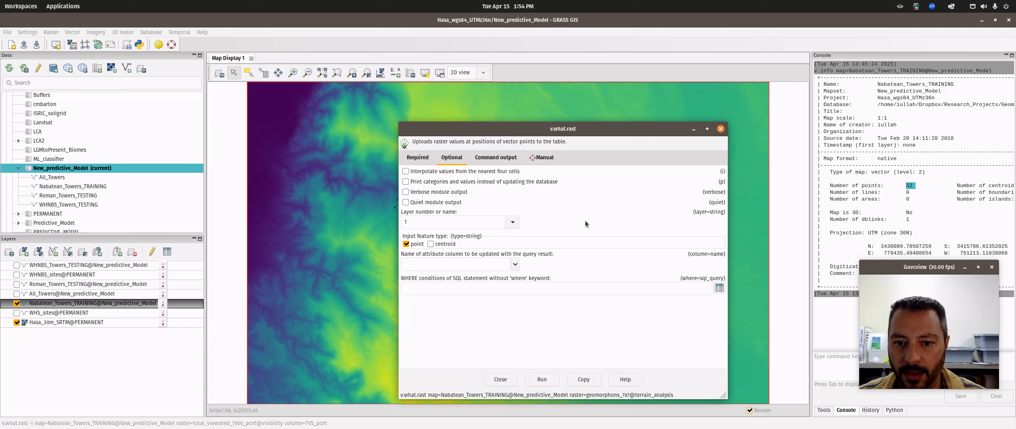
pyautogui.click(478, 263)
pyautogui.write('geo')
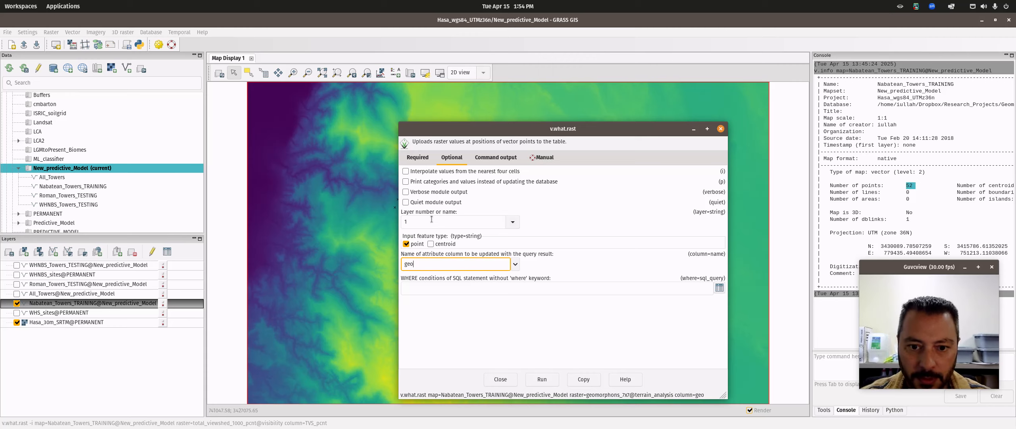
pyautogui.write('morphon_')
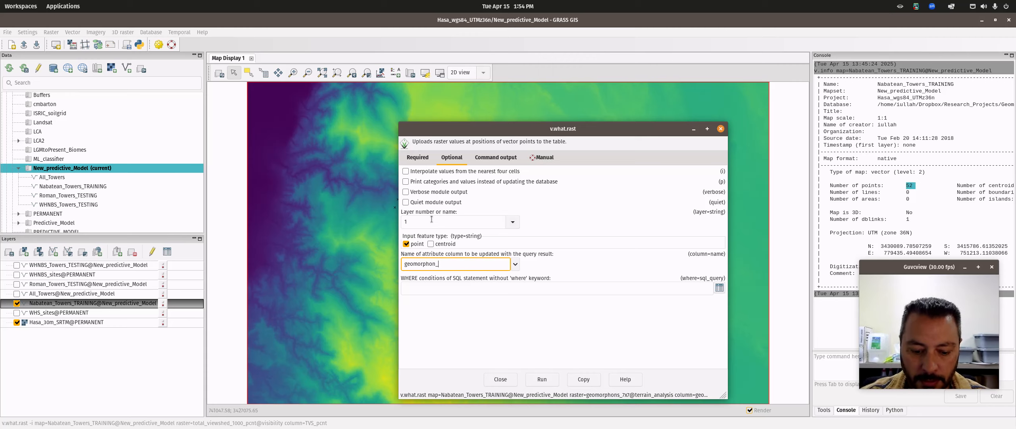
pyautogui.write('code')
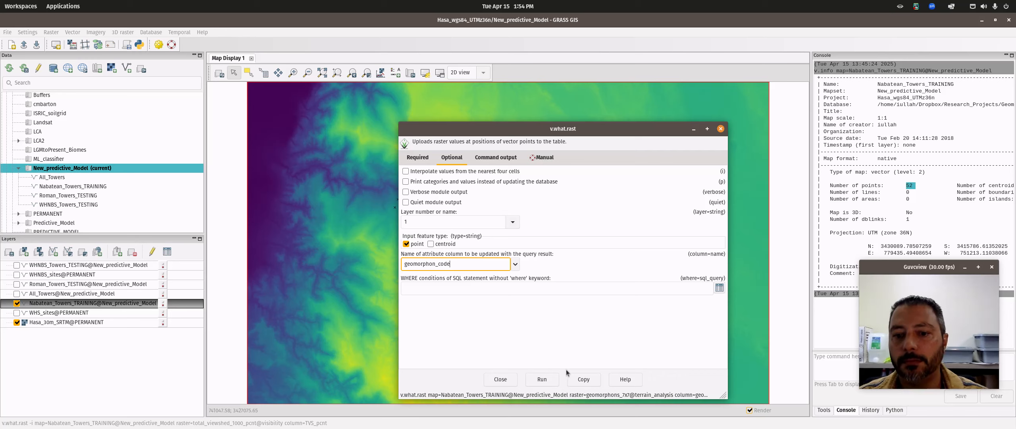
pyautogui.click(547, 380)
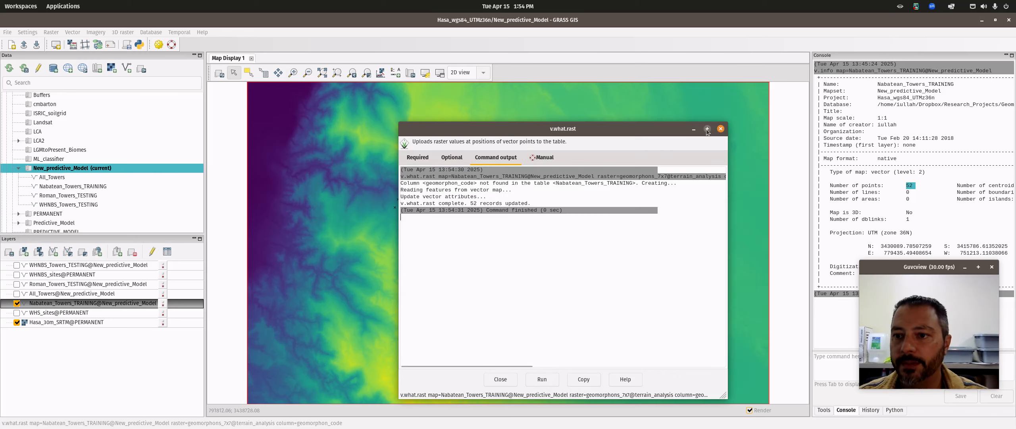
pyautogui.click(721, 129)
# Step: Reopen the Nabatean_Towers_TRAINING attribute table, examine the geomorphon_code values alongside the other sampled columns, and close it
pyautogui.rightClick(67, 308)
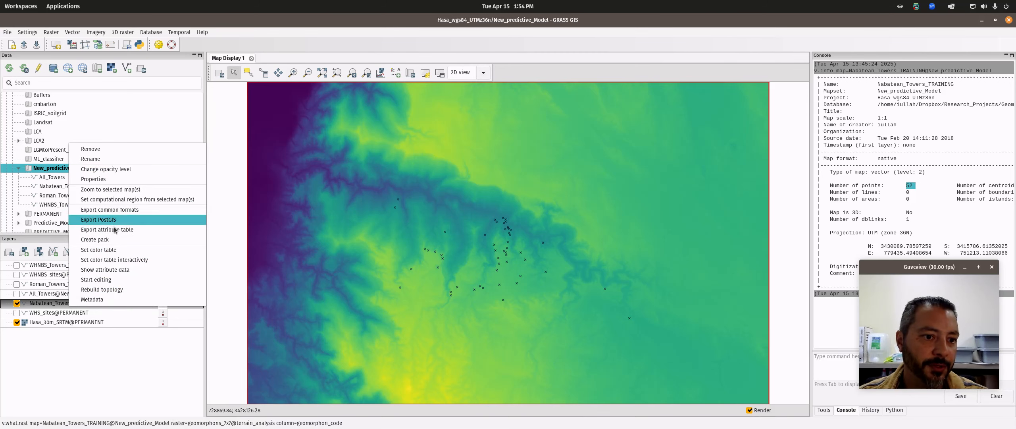
pyautogui.click(118, 270)
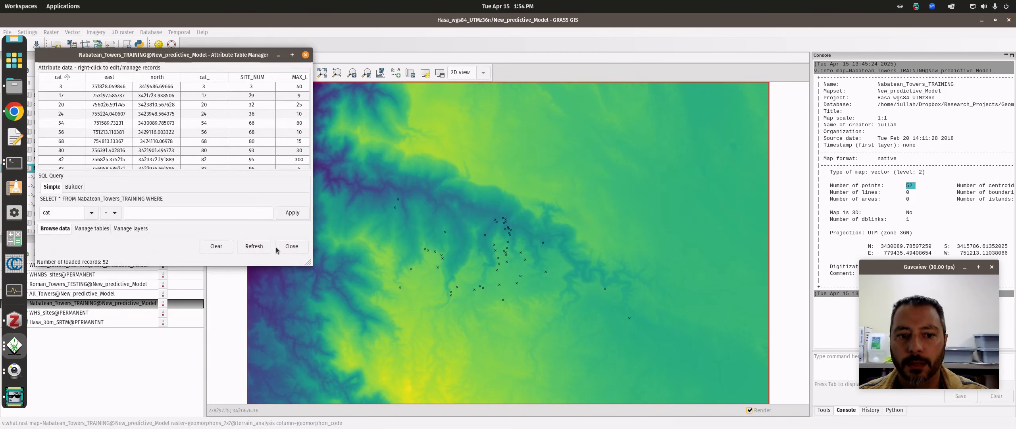
pyautogui.moveTo(53, 169); pyautogui.dragTo(300, 168)
pyautogui.moveTo(309, 263); pyautogui.dragTo(600, 386)
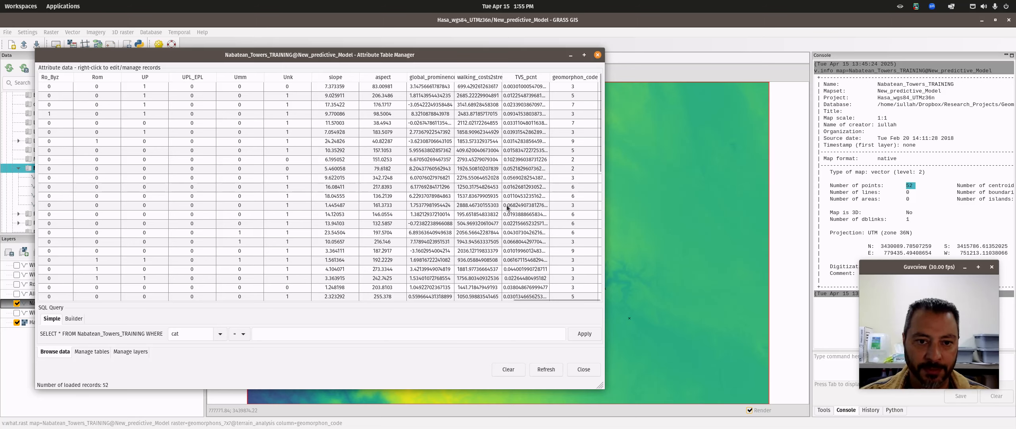
pyautogui.moveTo(276, 59); pyautogui.dragTo(392, 58)
pyautogui.scroll(-5, 555, 175)
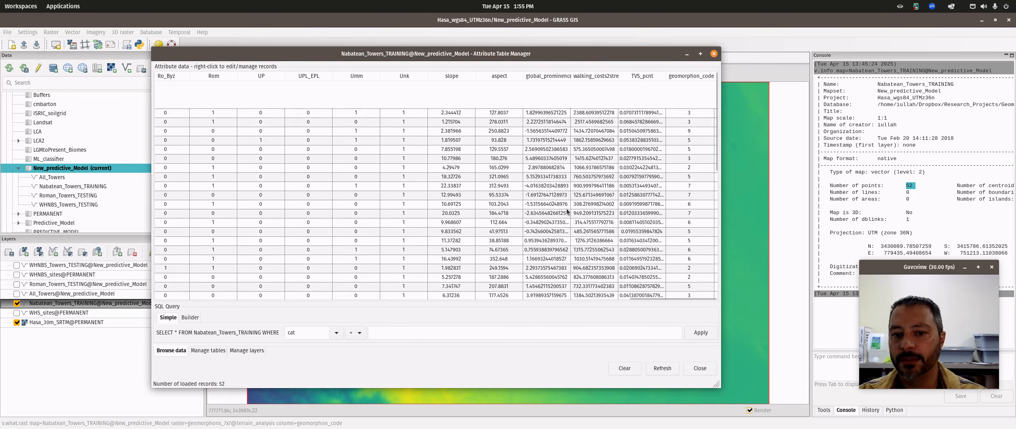
pyautogui.scroll(4, 567, 213)
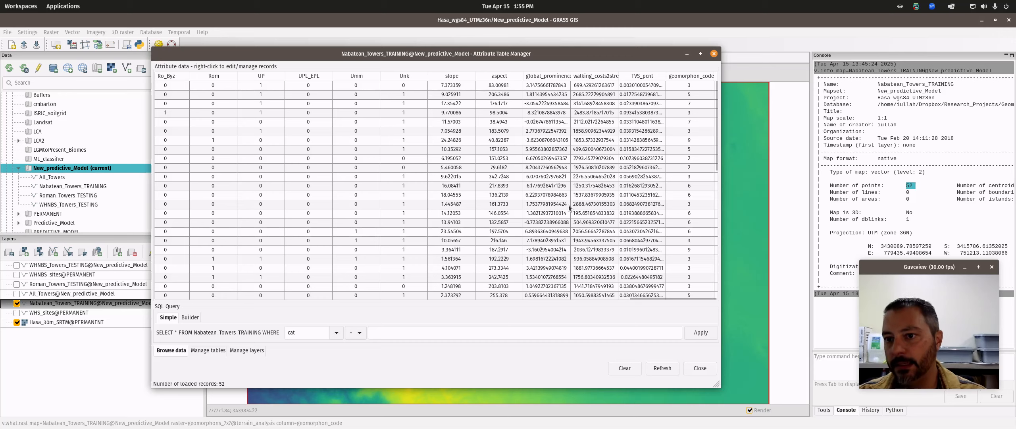
pyautogui.click(714, 54)
# Step: Calculate univariate statistics with v.db.univar on the slope column of Nabatean_Towers_TRAINING
pyautogui.moveTo(925, 266); pyautogui.dragTo(894, 117)
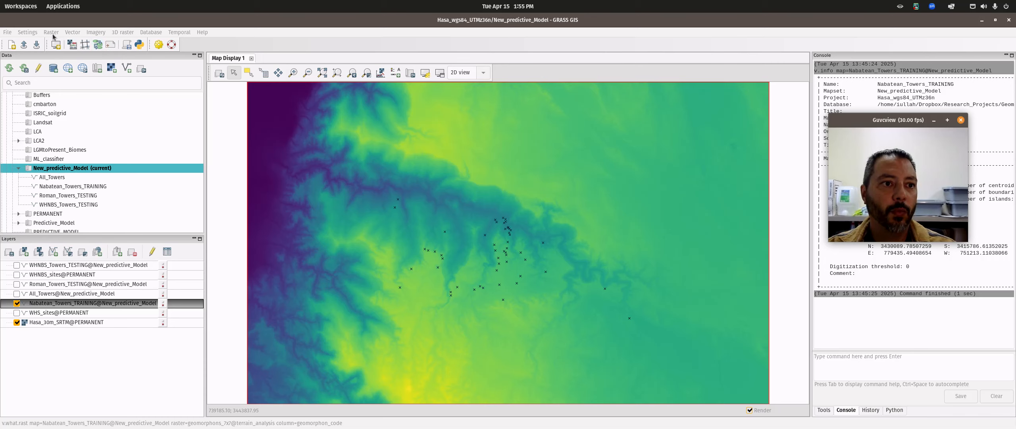
pyautogui.click(74, 35)
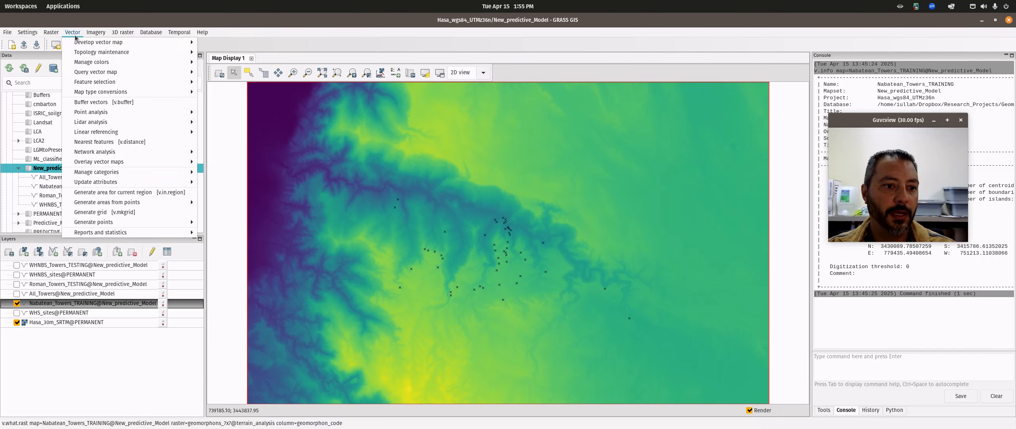
pyautogui.click(74, 35)
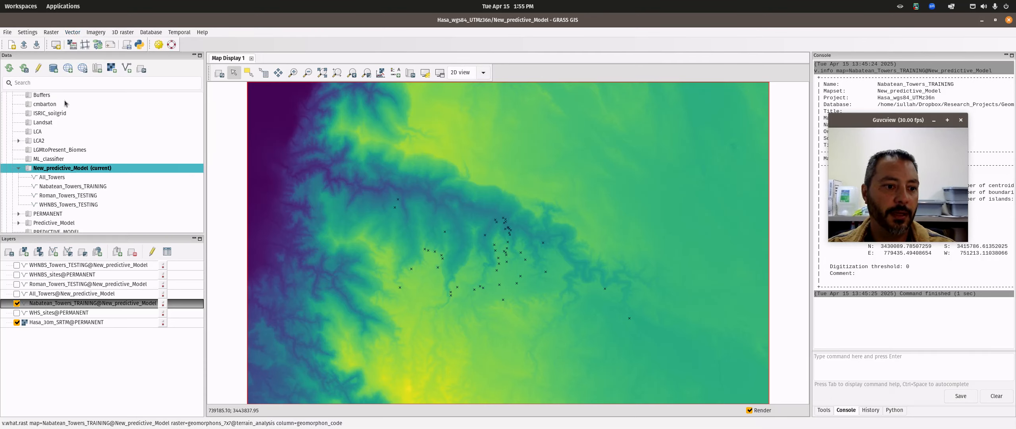
pyautogui.click(72, 35)
pyautogui.moveTo(179, 232)
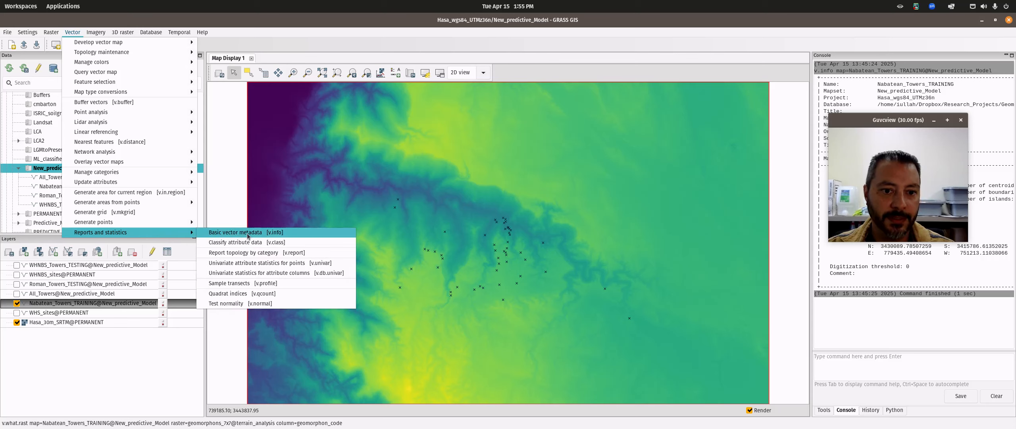
pyautogui.click(269, 273)
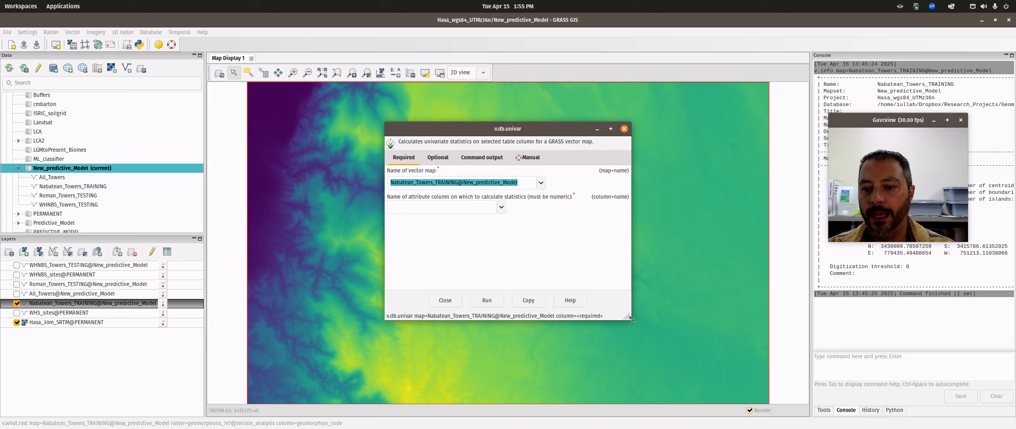
pyautogui.click(501, 206)
pyautogui.scroll(-2, 413, 270)
pyautogui.scroll(-8, 413, 270)
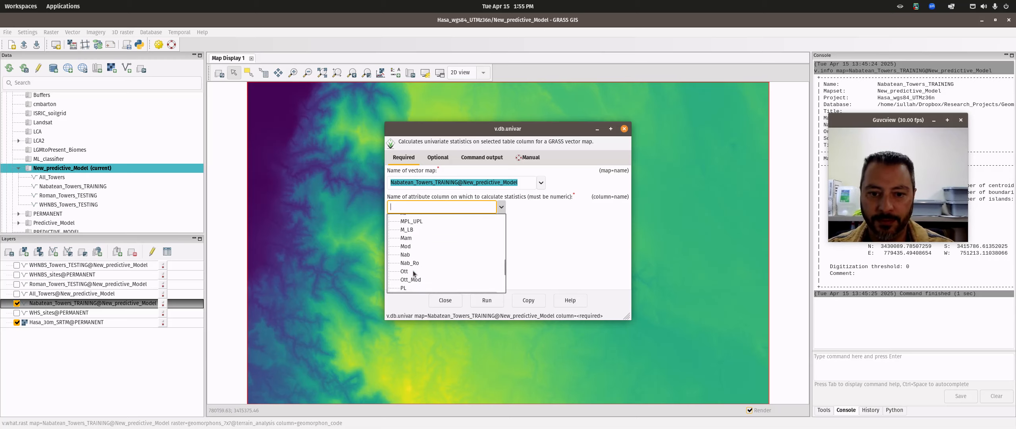
pyautogui.scroll(-3, 413, 270)
pyautogui.click(413, 236)
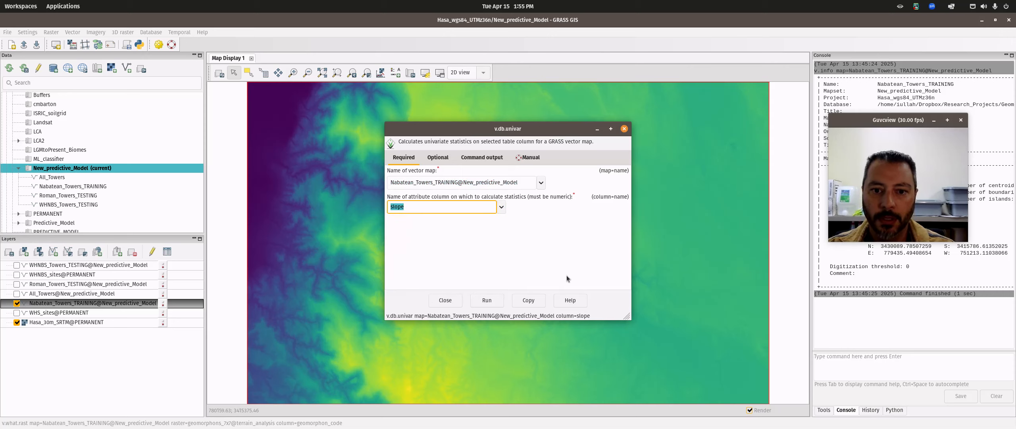
pyautogui.click(495, 301)
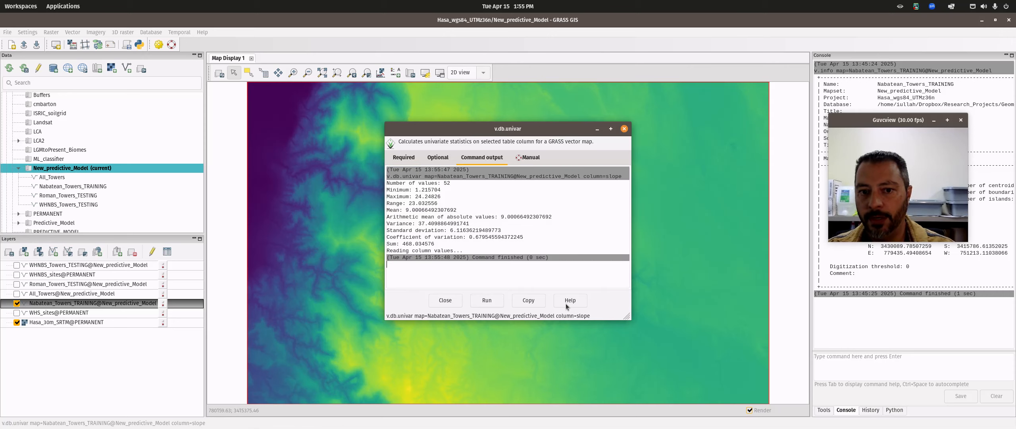
# Step: Enlarge the statistics window and examine the standard deviation, mean and maximum of the slope values
pyautogui.moveTo(626, 316); pyautogui.dragTo(660, 347)
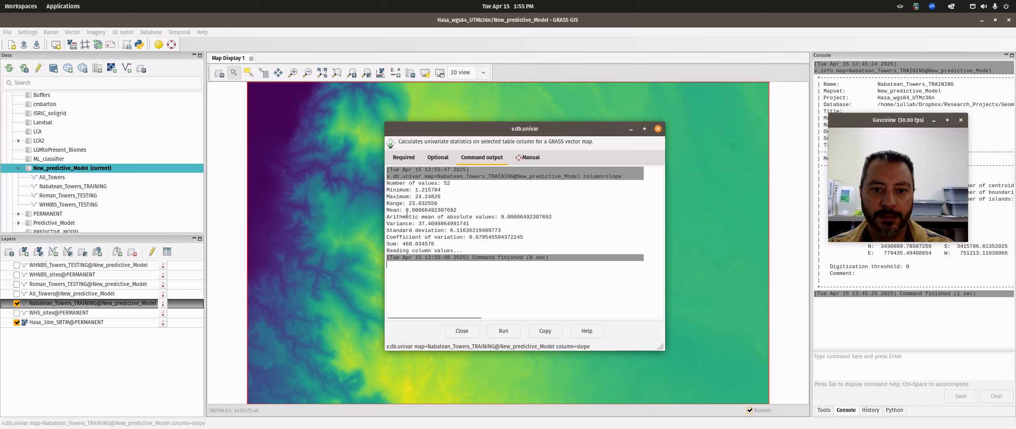
pyautogui.moveTo(448, 232); pyautogui.dragTo(504, 231)
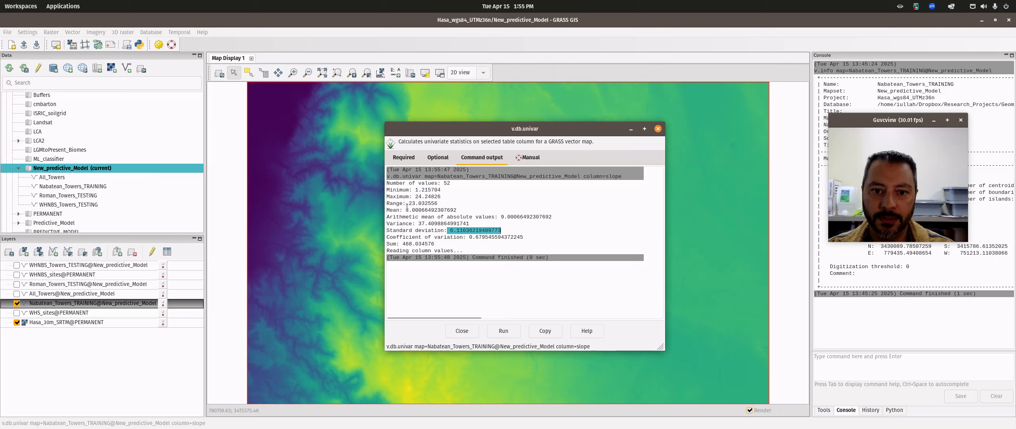
pyautogui.moveTo(404, 211); pyautogui.dragTo(418, 196)
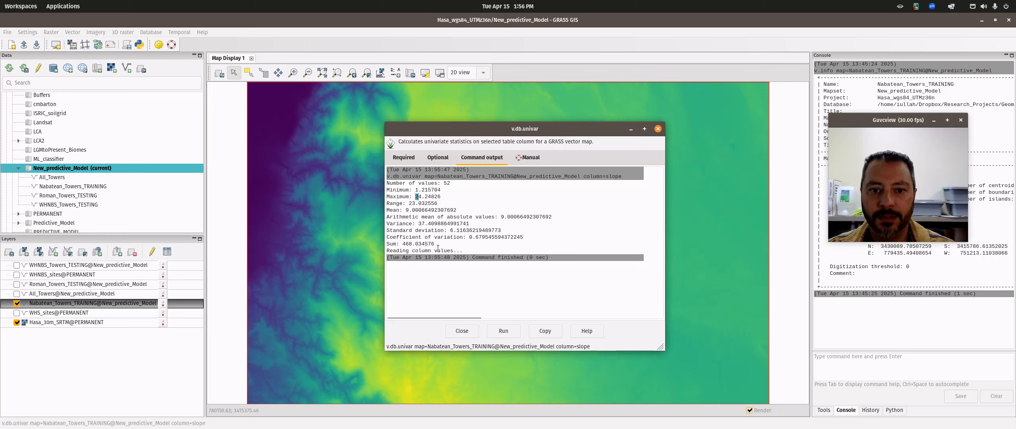
# Step: Enable extended statistics with quartiles and 90th percentile, rerun v.db.univar on the slope column, and highlight the median
pyautogui.click(438, 157)
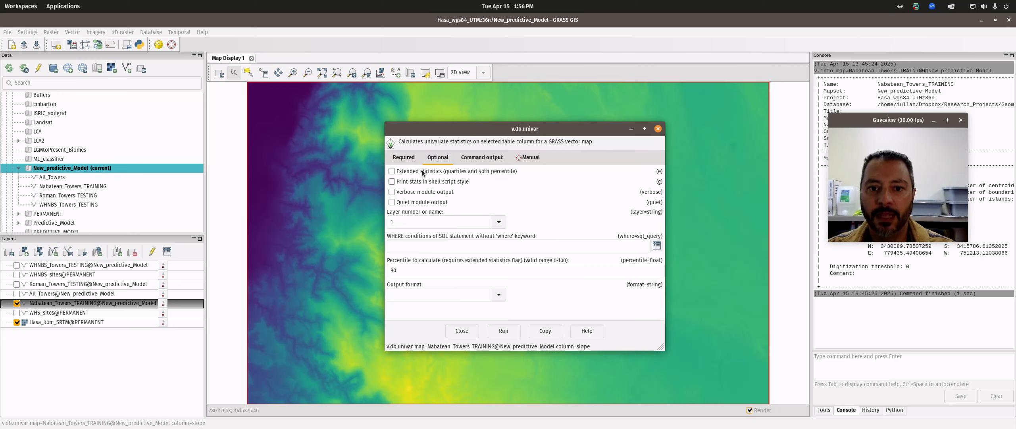
pyautogui.click(392, 171)
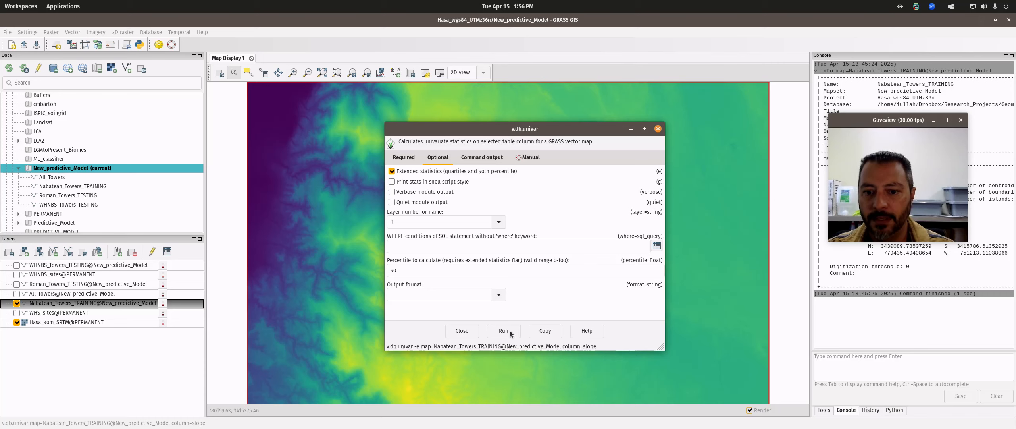
pyautogui.click(508, 332)
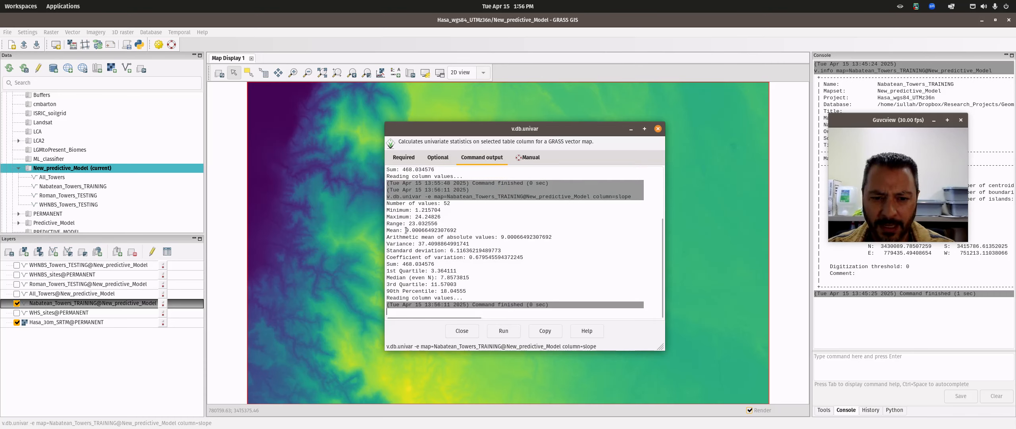
pyautogui.moveTo(437, 277); pyautogui.dragTo(468, 278)
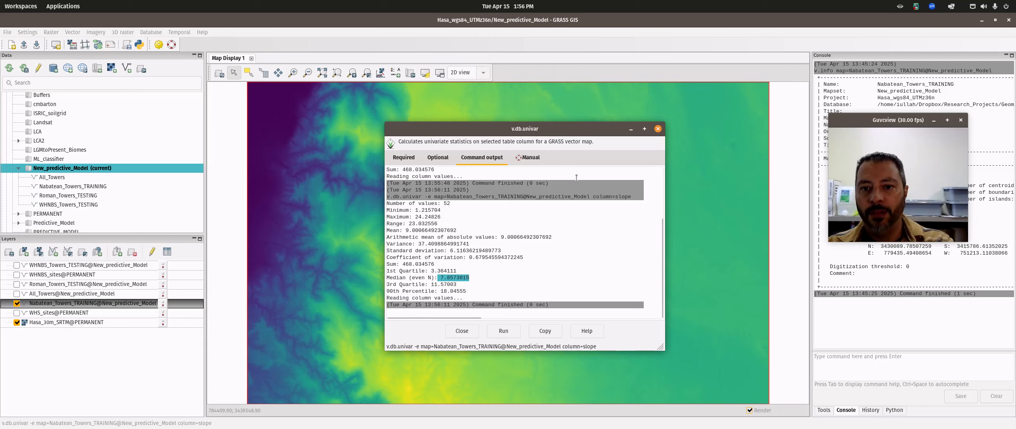
# Step: Close the statistics window and check the list of installed addon extensions for v.histogram
pyautogui.click(659, 129)
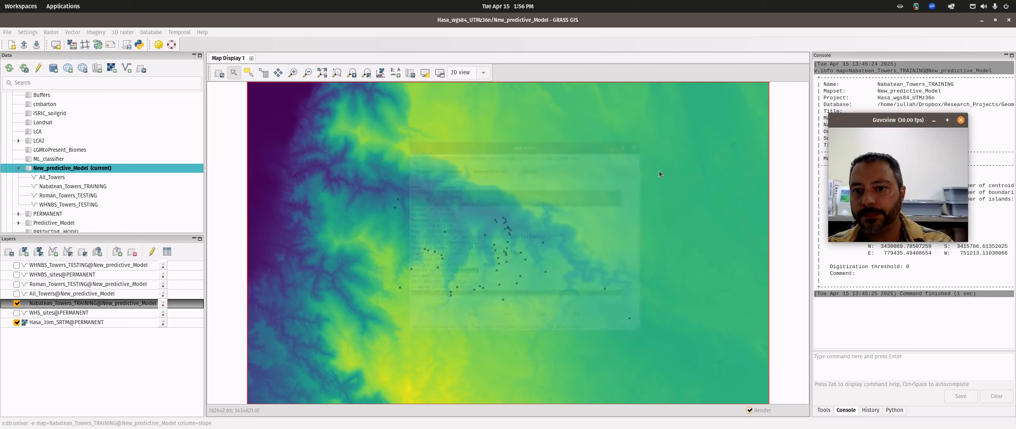
pyautogui.click(36, 32)
pyautogui.moveTo(50, 72)
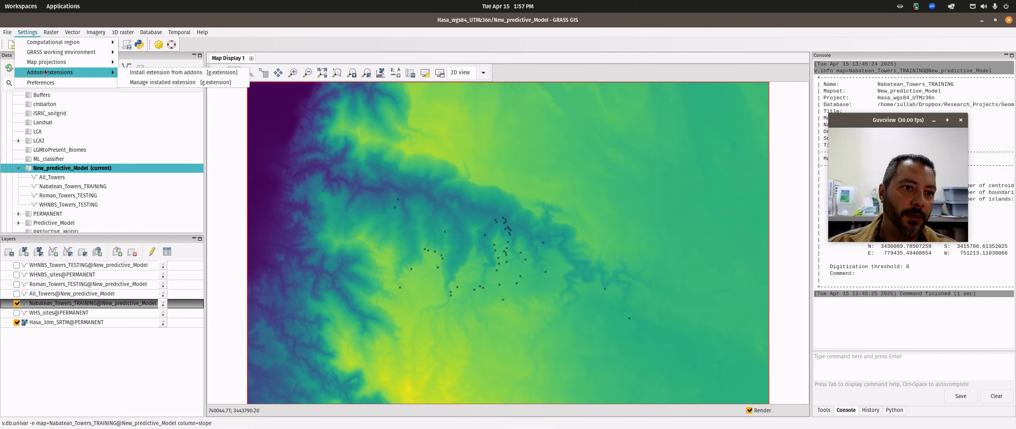
pyautogui.click(159, 82)
pyautogui.scroll(-2, 422, 238)
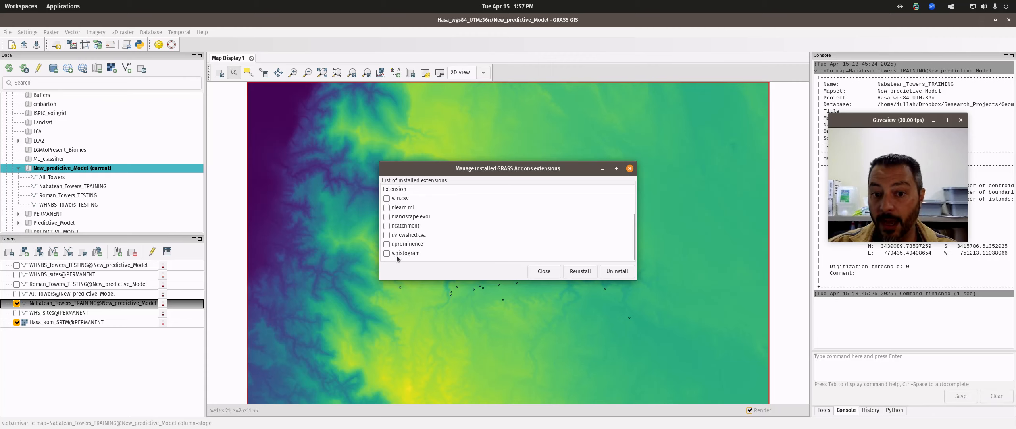
pyautogui.click(630, 168)
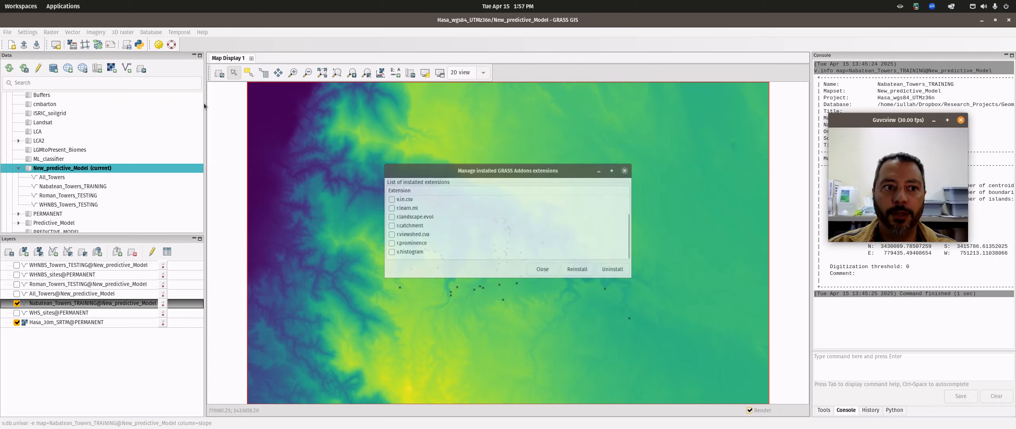
pyautogui.click(28, 32)
pyautogui.moveTo(107, 72)
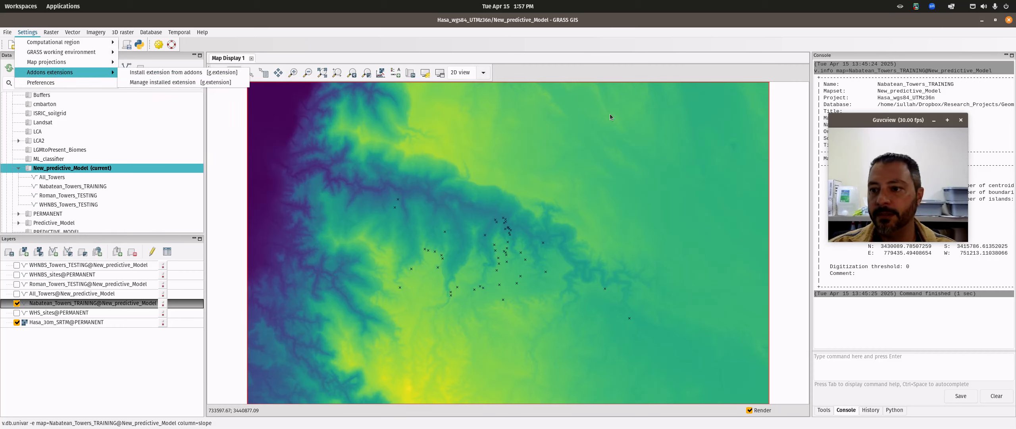
# Step: Open the v.histogram addon tool from the installed Addons
pyautogui.click(824, 413)
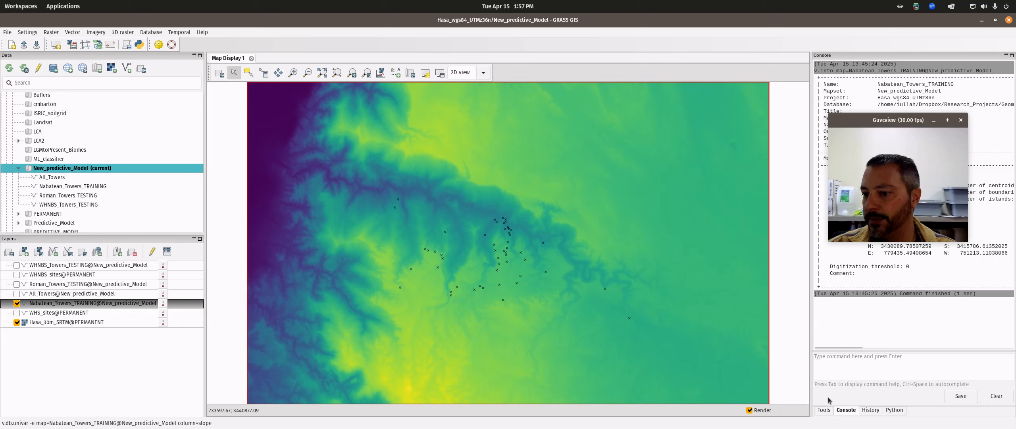
pyautogui.click(825, 411)
pyautogui.moveTo(877, 126); pyautogui.dragTo(920, 272)
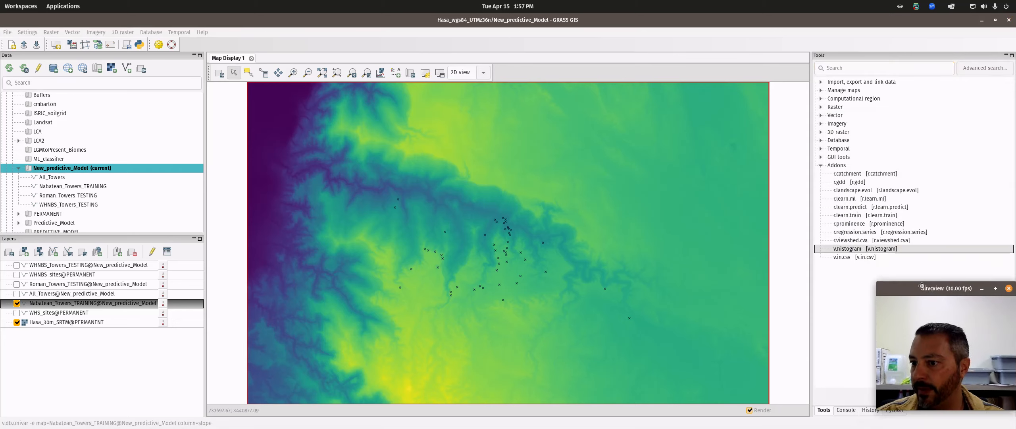
pyautogui.click(853, 252)
pyautogui.doubleClick(853, 252)
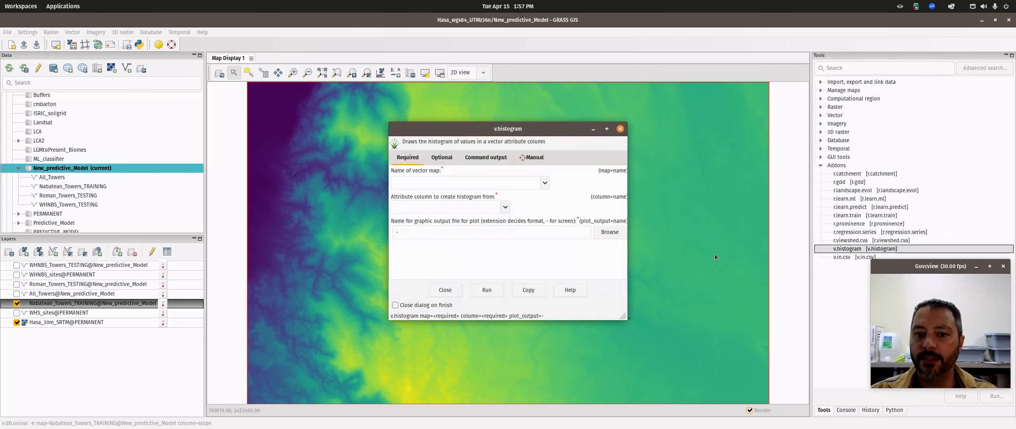
# Step: Draw a histogram of the slope column of Nabatean_Towers_TRAINING with v.histogram, plotted to the screen
pyautogui.click(545, 183)
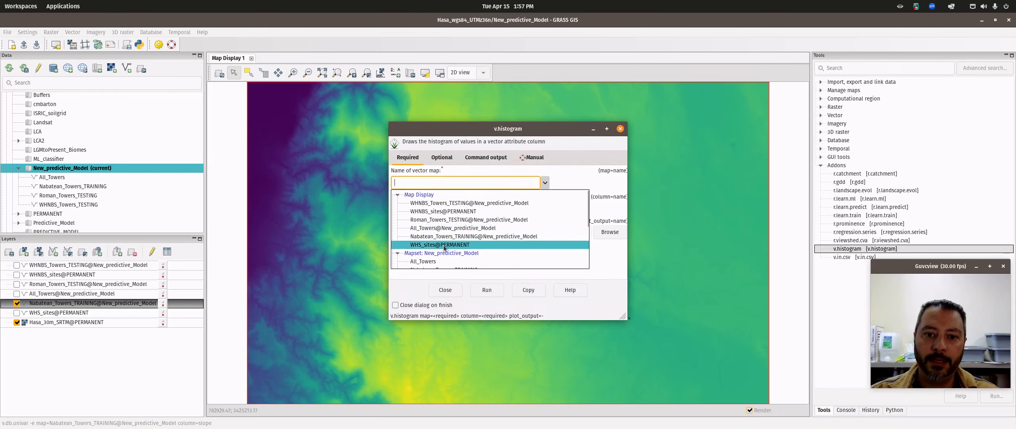
pyautogui.click(444, 245)
pyautogui.click(546, 183)
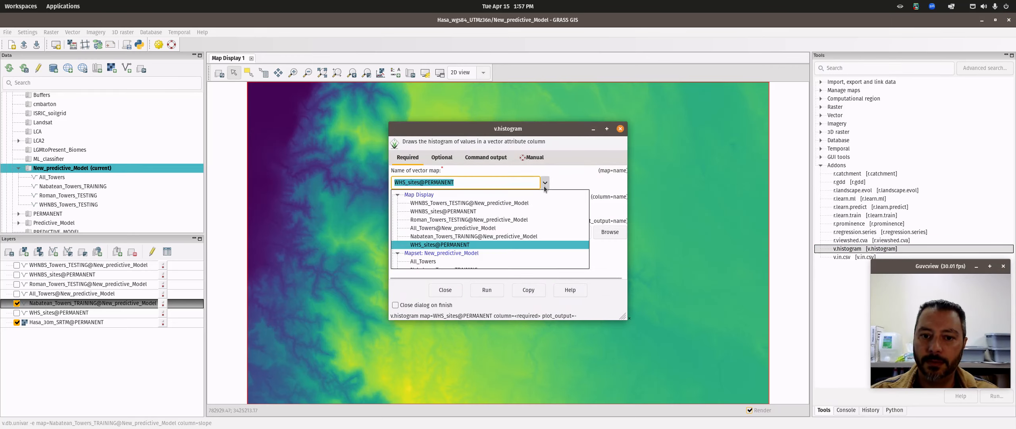
pyautogui.click(456, 236)
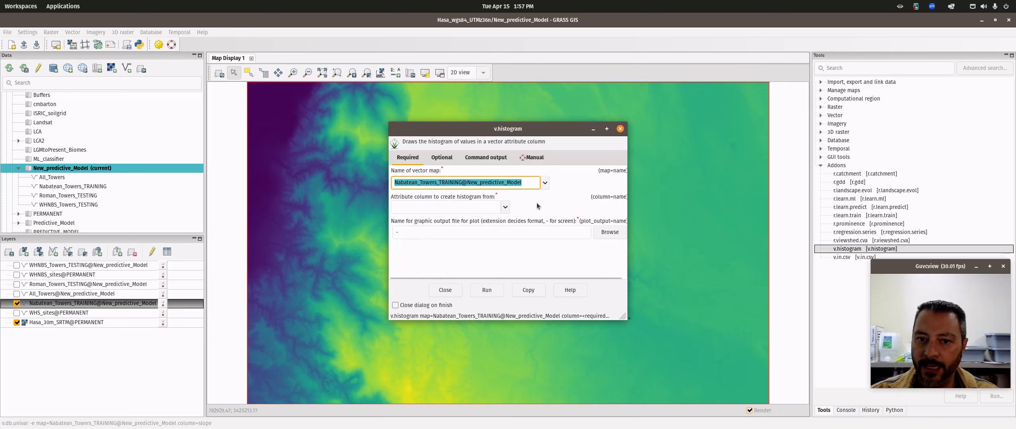
pyautogui.click(505, 206)
pyautogui.scroll(-5, 441, 259)
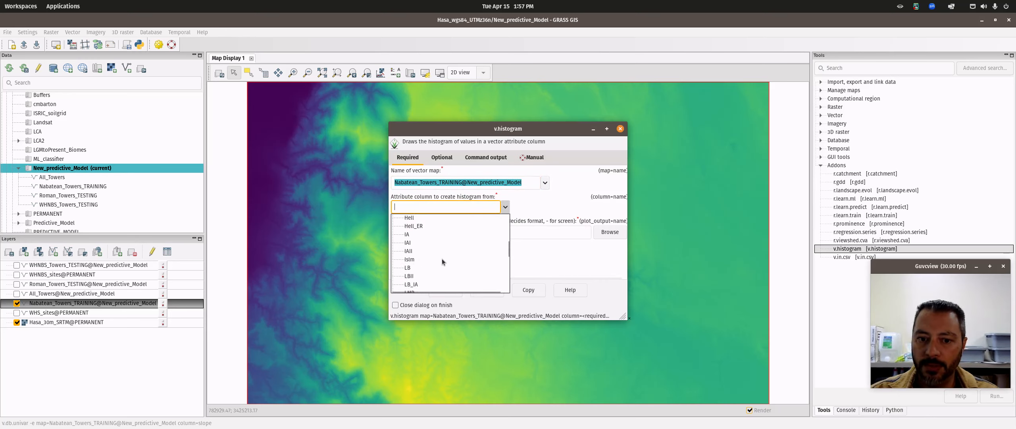
pyautogui.scroll(-10, 423, 264)
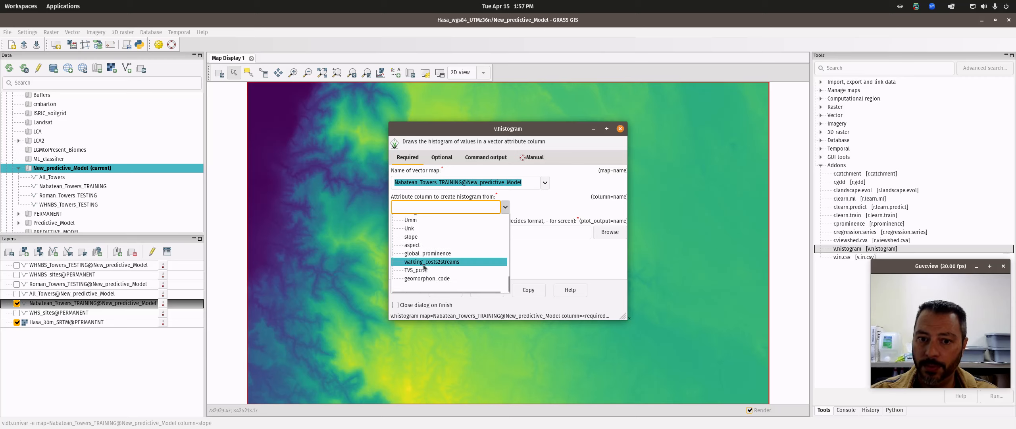
pyautogui.click(413, 235)
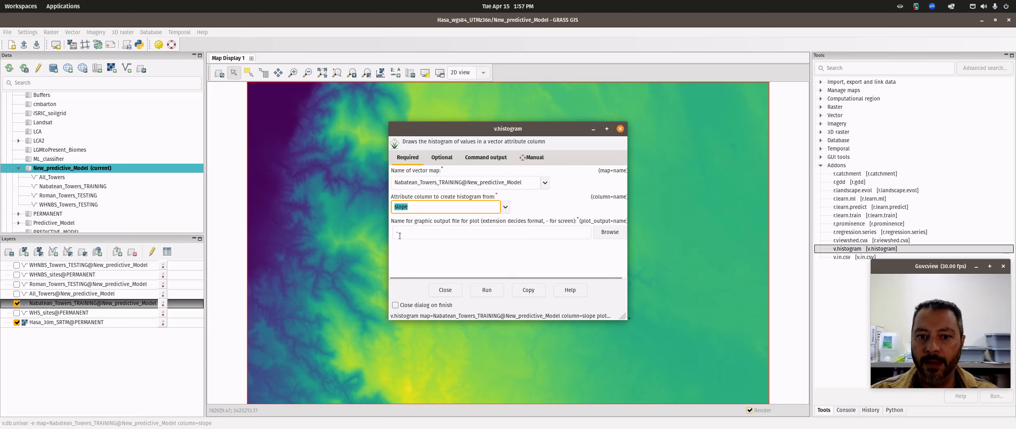
pyautogui.click(488, 290)
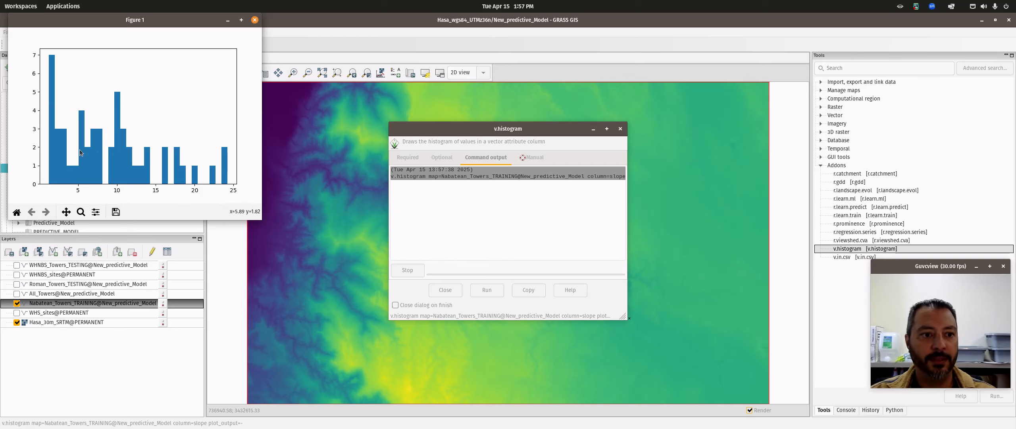
# Step: Set the number of histogram bins to 10 and redraw the slope histogram
pyautogui.click(442, 158)
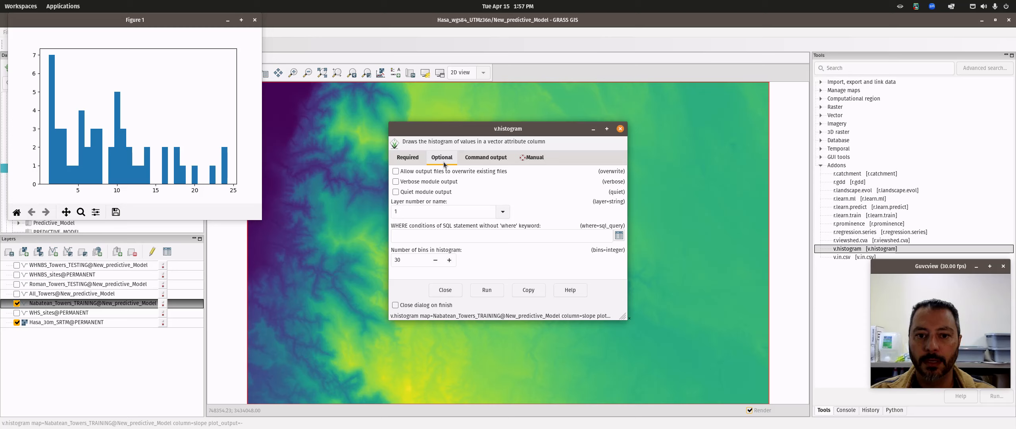
pyautogui.doubleClick(406, 261)
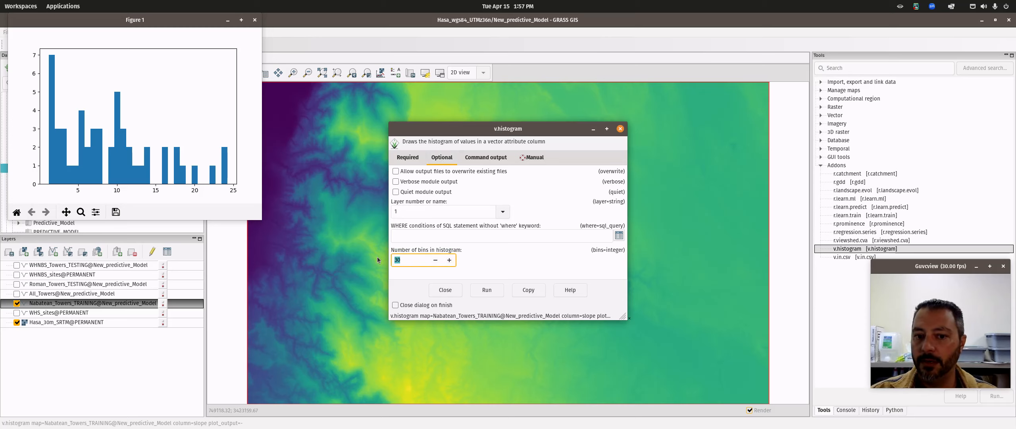
pyautogui.click(408, 157)
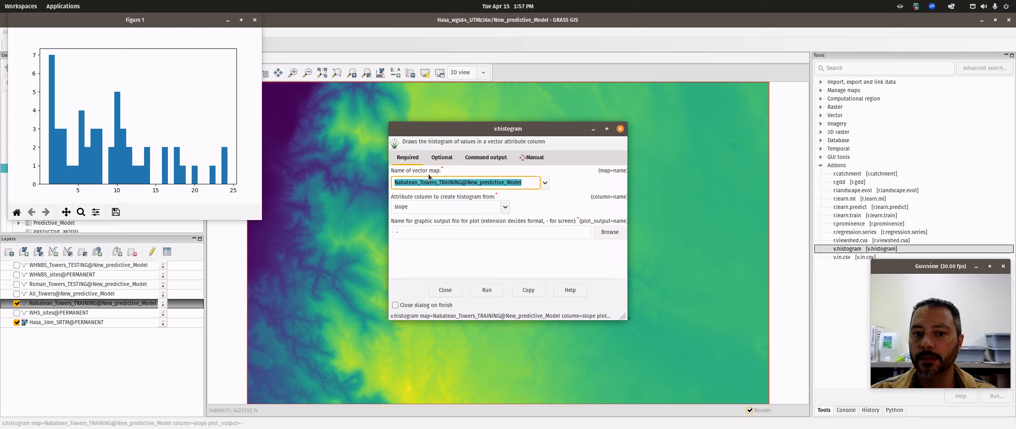
pyautogui.click(254, 20)
pyautogui.click(441, 158)
pyautogui.write('10')
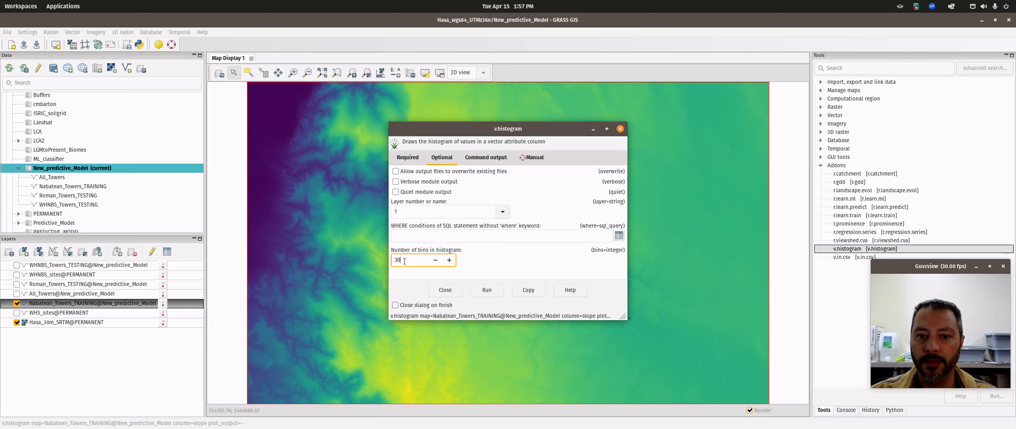
pyautogui.click(486, 289)
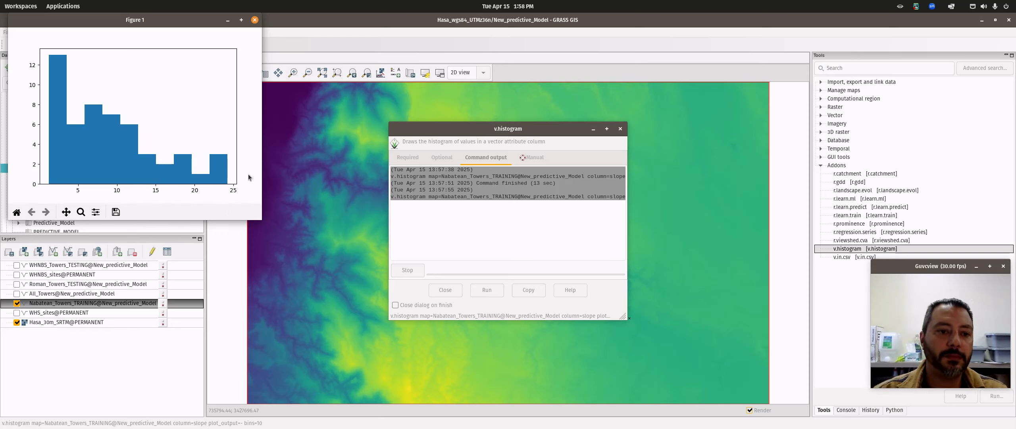
pyautogui.click(255, 19)
pyautogui.click(445, 290)
# Step: Run v.db.univar with extended statistics on the slope column of Nabatean_Towers_TRAINING
pyautogui.click(72, 32)
pyautogui.moveTo(103, 232)
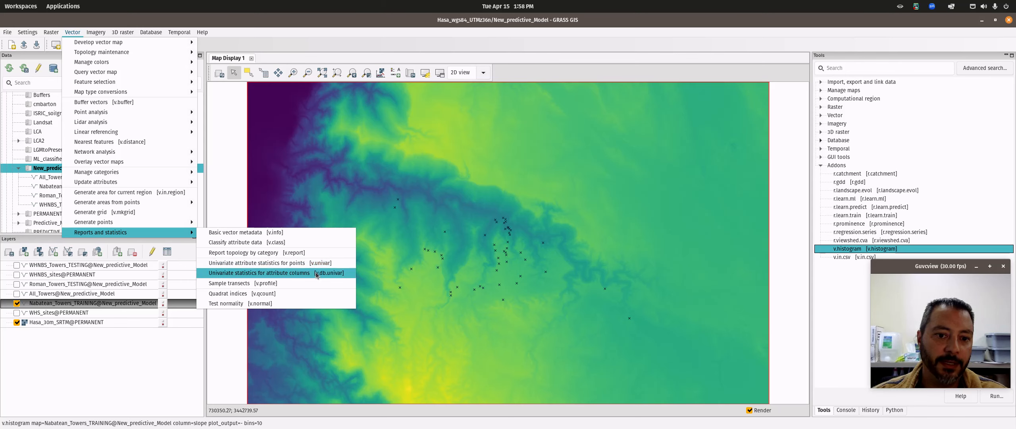
pyautogui.click(316, 273)
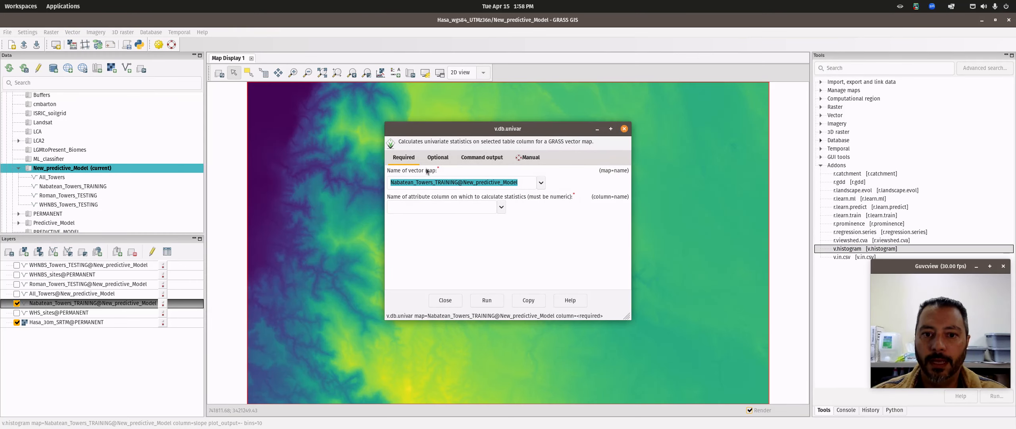
pyautogui.click(438, 157)
pyautogui.click(416, 172)
pyautogui.click(404, 157)
pyautogui.click(501, 207)
pyautogui.scroll(-10, 429, 276)
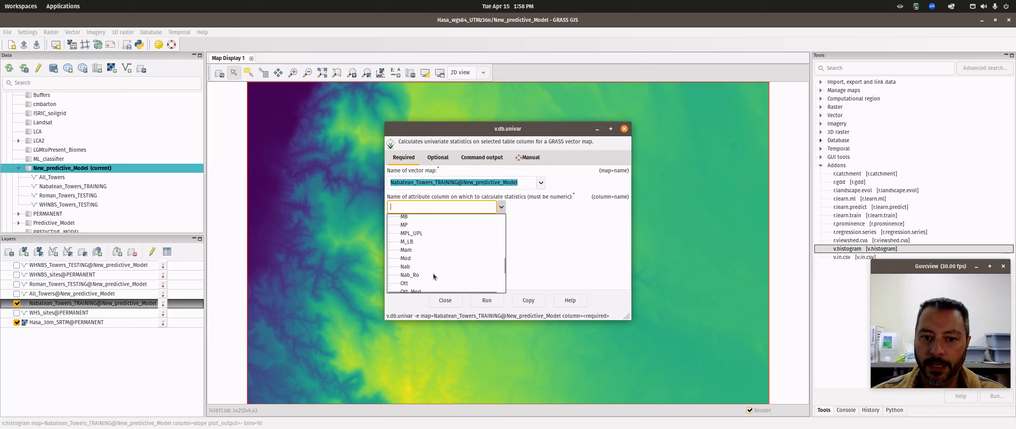
pyautogui.click(407, 237)
pyautogui.click(487, 300)
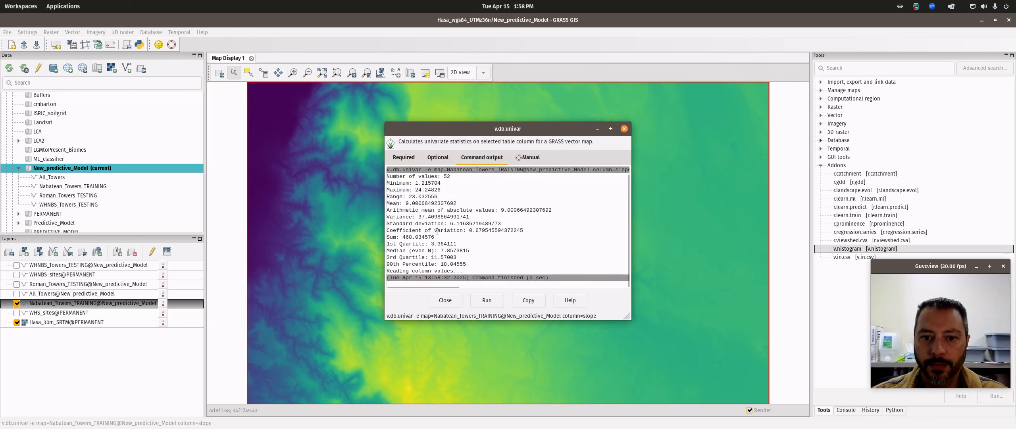
# Step: Highlight the slope's standard deviation, compare the statistics with the reopened histogram figure, and close the histogram windows
pyautogui.moveTo(408, 203); pyautogui.dragTo(487, 224)
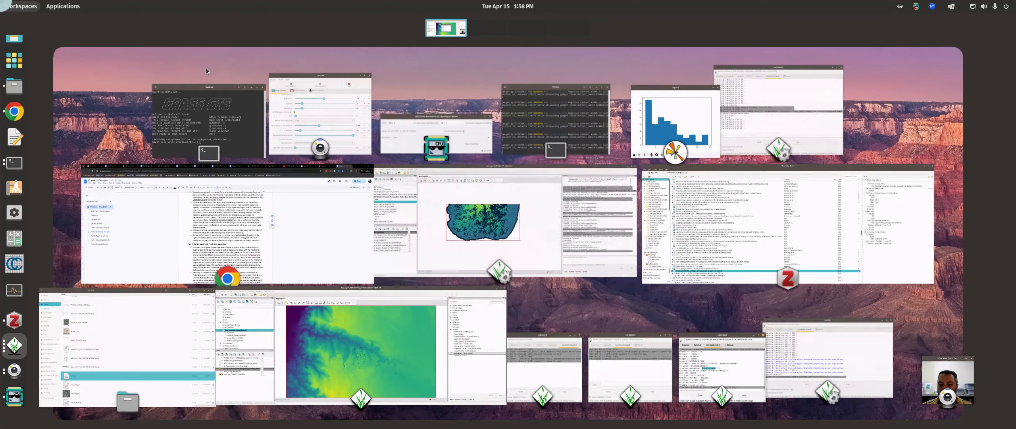
pyautogui.moveTo(1, 1)
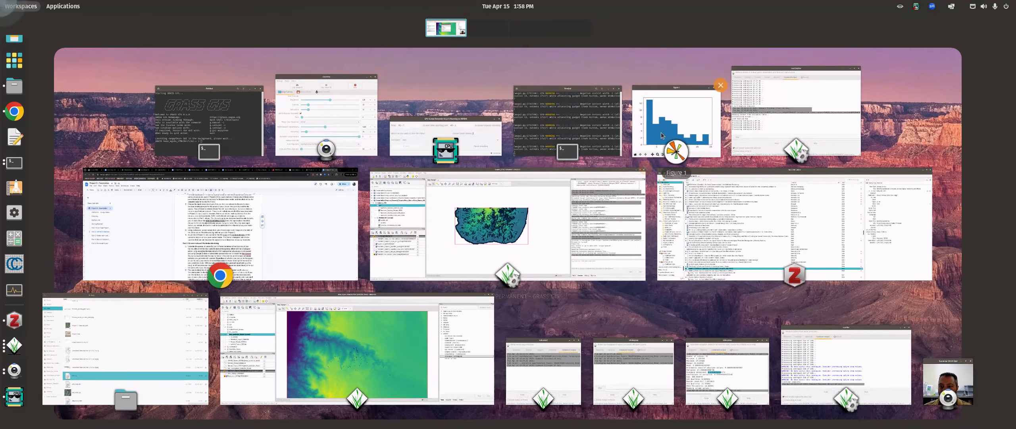
pyautogui.click(663, 135)
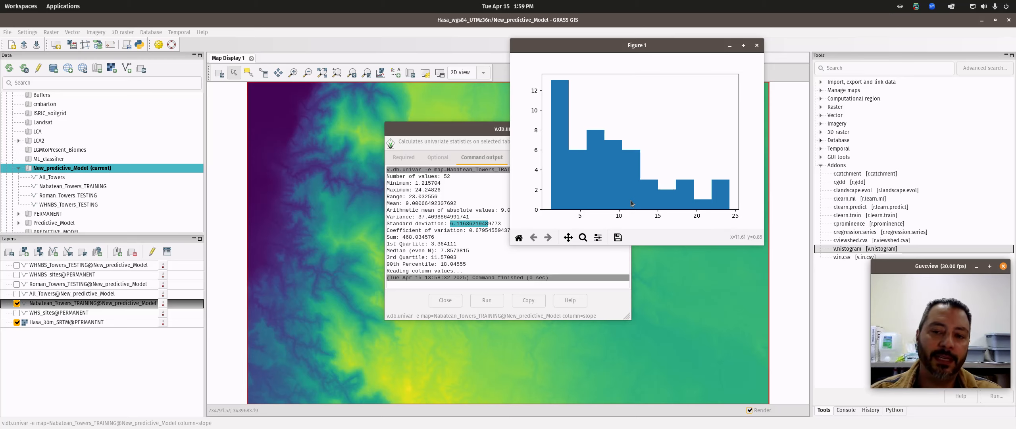
pyautogui.click(756, 45)
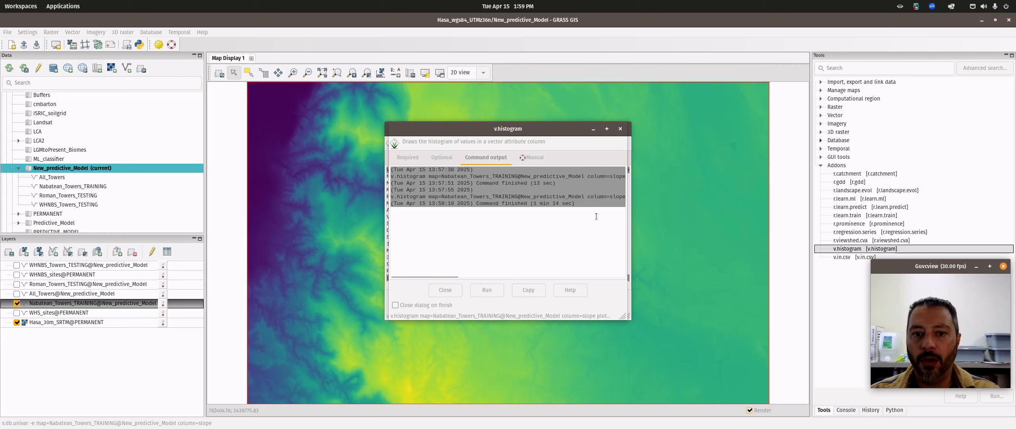
pyautogui.click(620, 128)
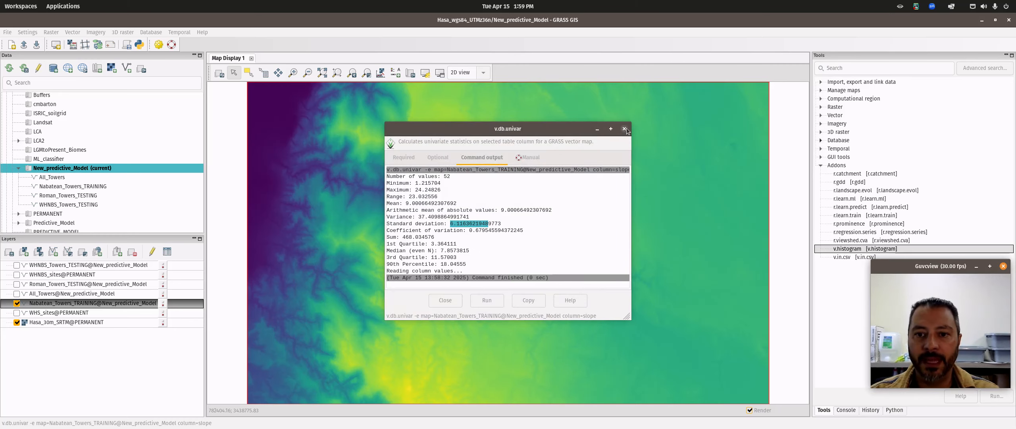
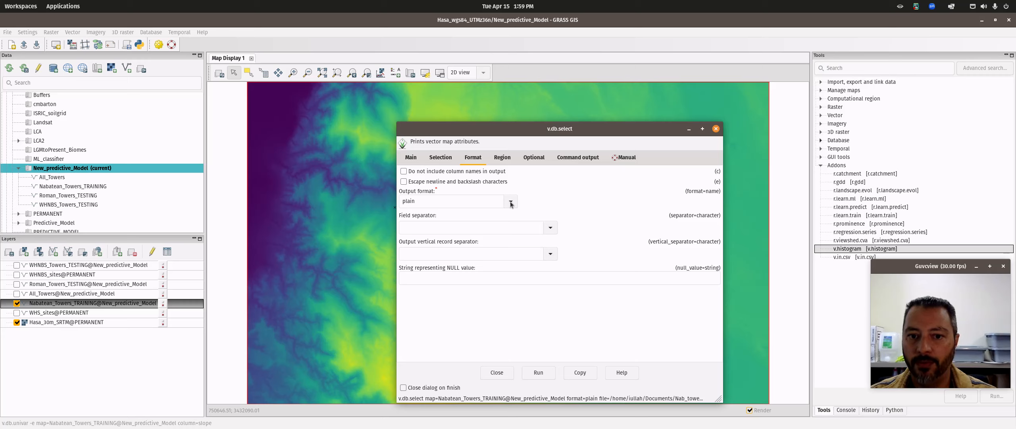
# Step: Export the Nabatean_Towers_TRAINING attributes with v.db.select to Nab_towers_stats.csv, using csv format and comma as field separator
pyautogui.click(421, 226)
pyautogui.click(421, 225)
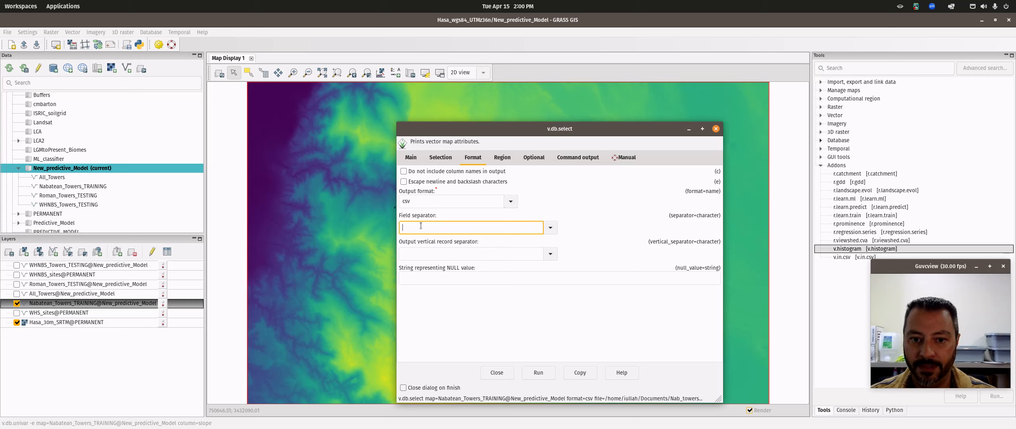
pyautogui.click(551, 228)
pyautogui.click(418, 253)
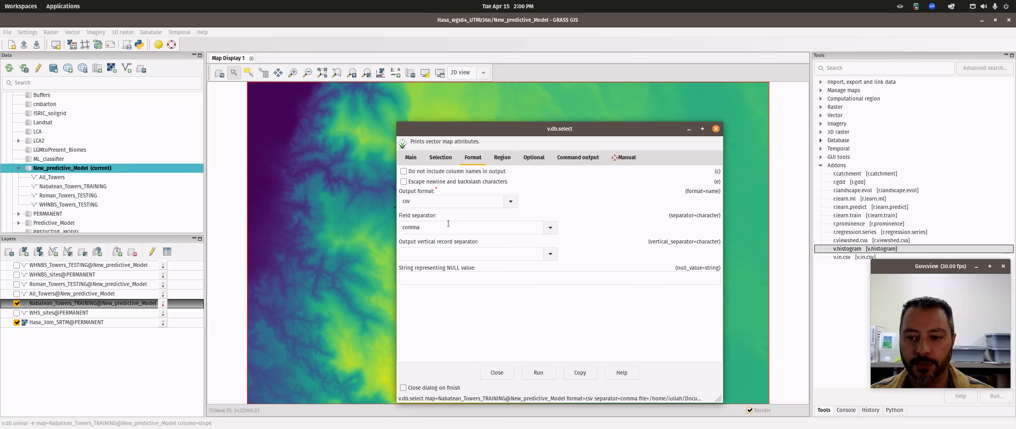
pyautogui.click(532, 157)
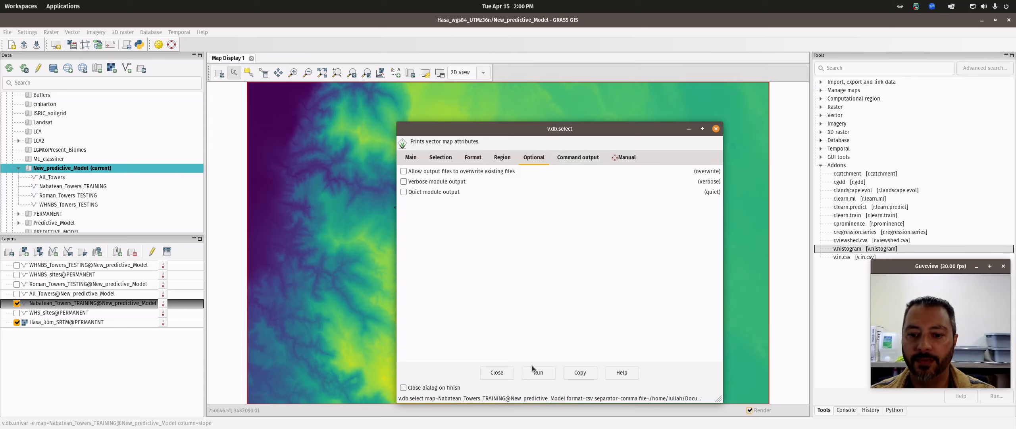
pyautogui.click(546, 374)
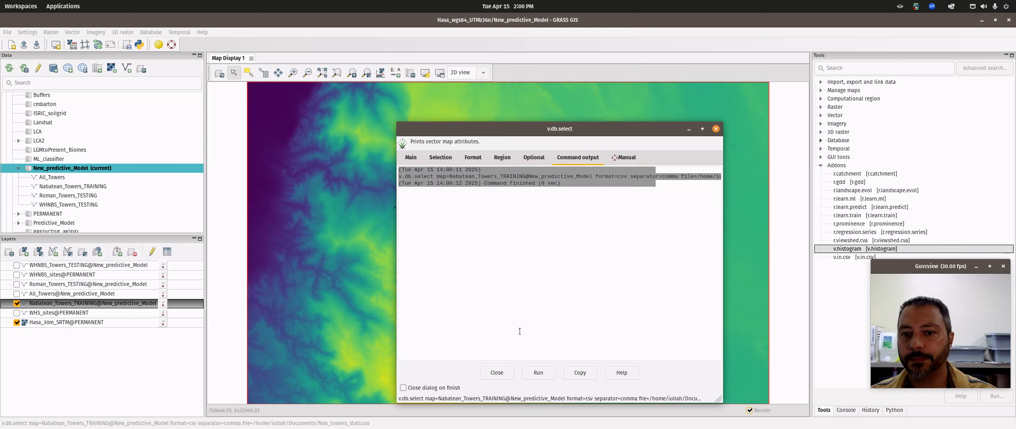
pyautogui.click(715, 129)
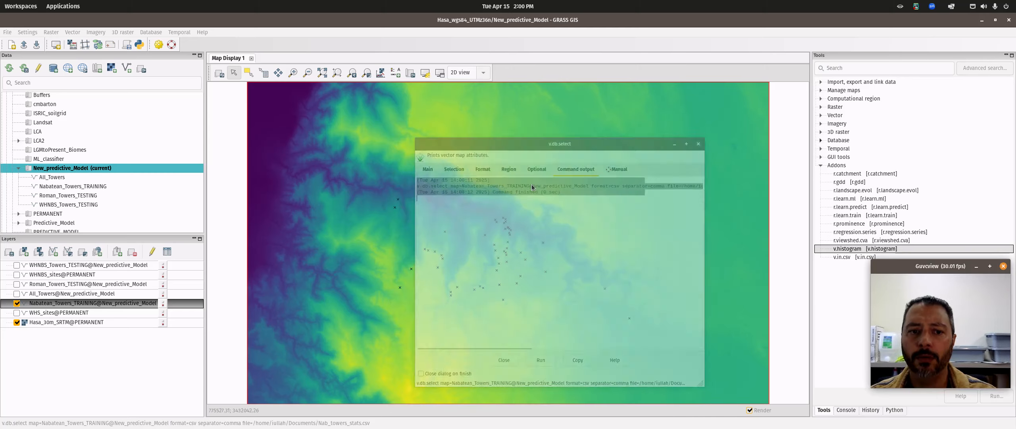
# Step: Open a new file manager window and locate the exported Nab_towers_stats.csv in the Documents folder
pyautogui.moveTo(2, 278)
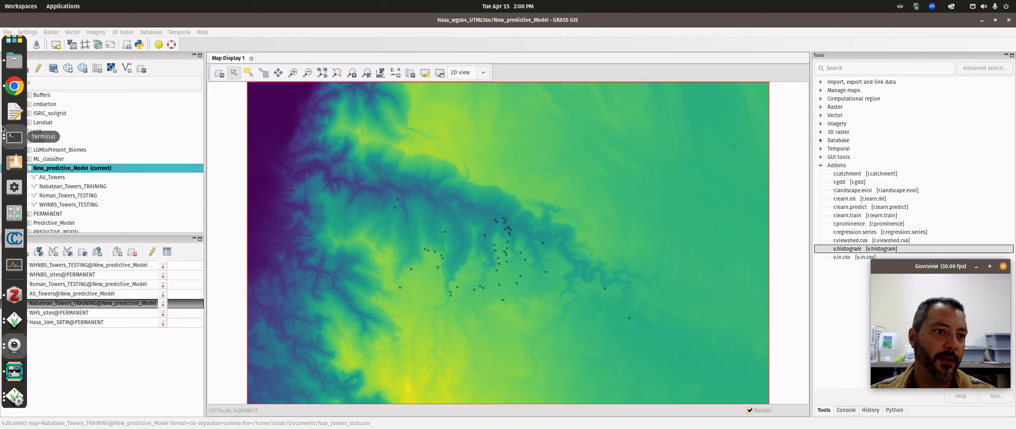
pyautogui.rightClick(13, 60)
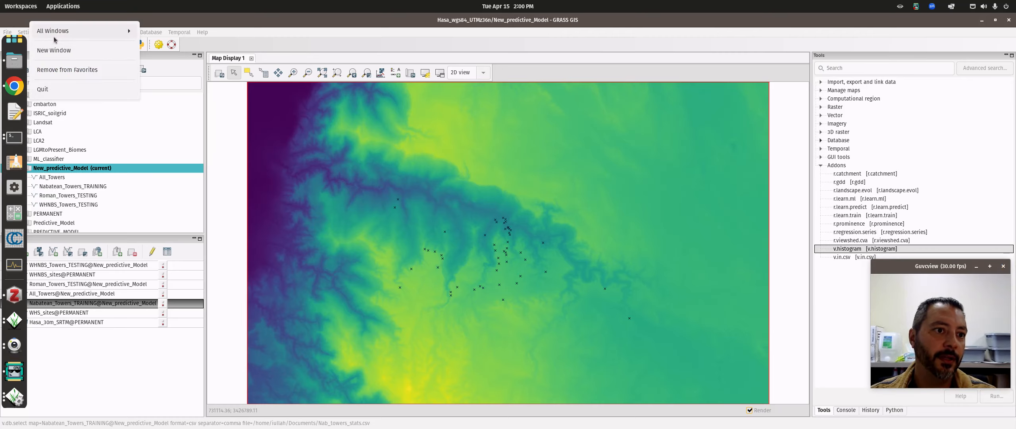
pyautogui.click(57, 50)
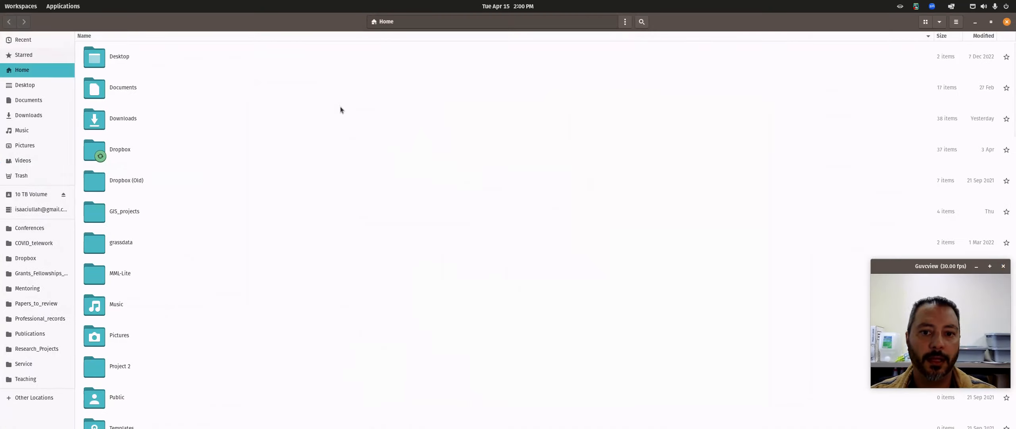
pyautogui.doubleClick(122, 88)
pyautogui.scroll(-5, 159, 301)
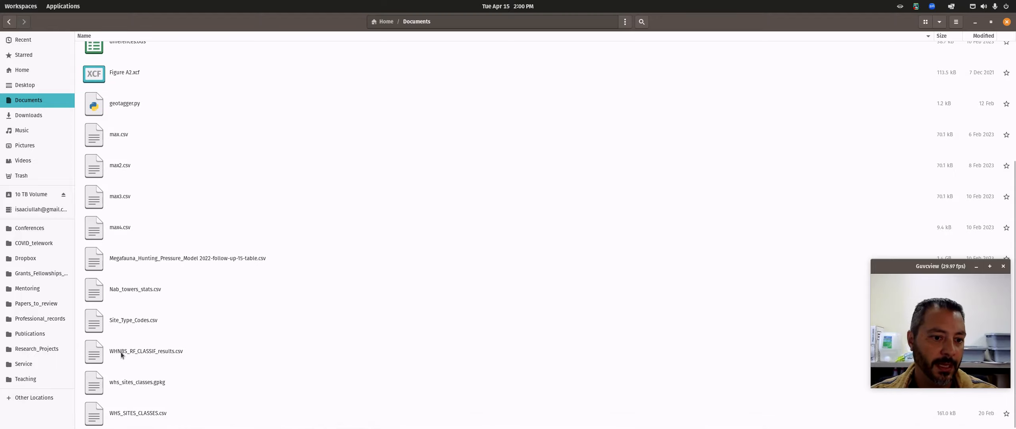
pyautogui.scroll(3, 159, 260)
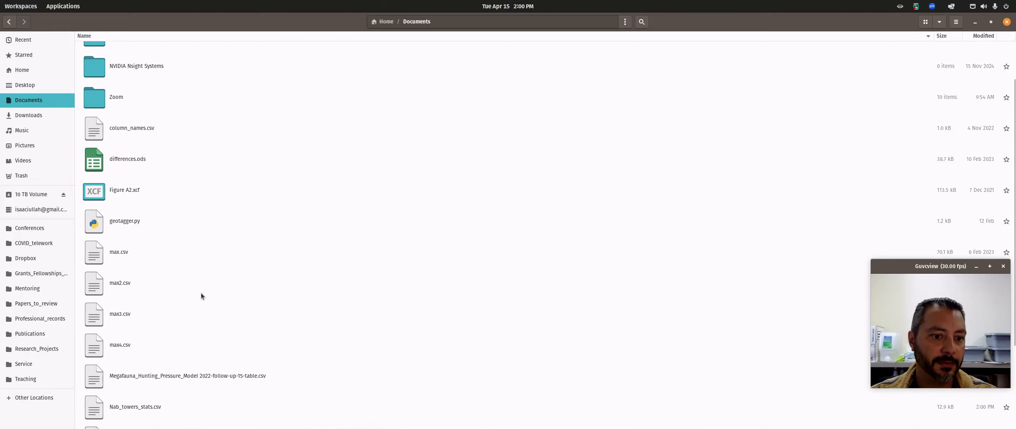
pyautogui.scroll(-3, 199, 296)
pyautogui.click(147, 299)
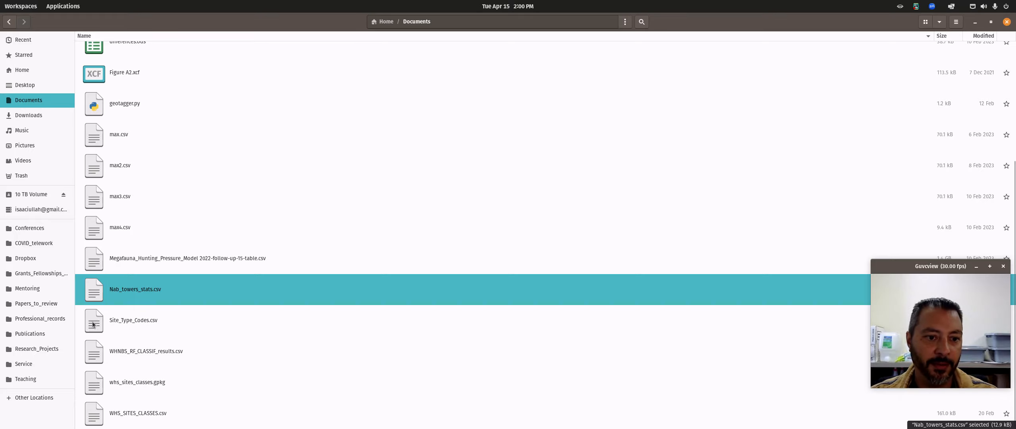
pyautogui.press('ctrl+super+Left')
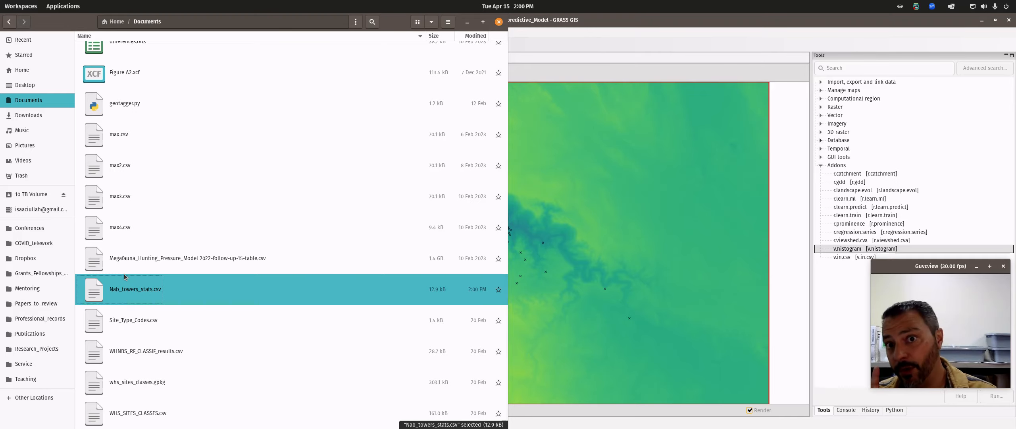
# Step: Switch to Chrome, upload Nab_towers_stats.csv to the Project 3 folder in Google Drive, and open it as a spreadsheet
pyautogui.moveTo(1, 1)
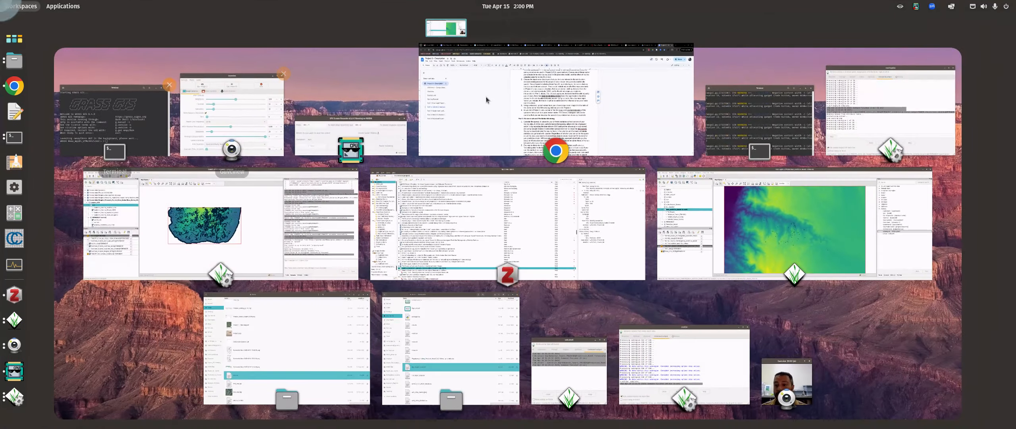
pyautogui.click(630, 116)
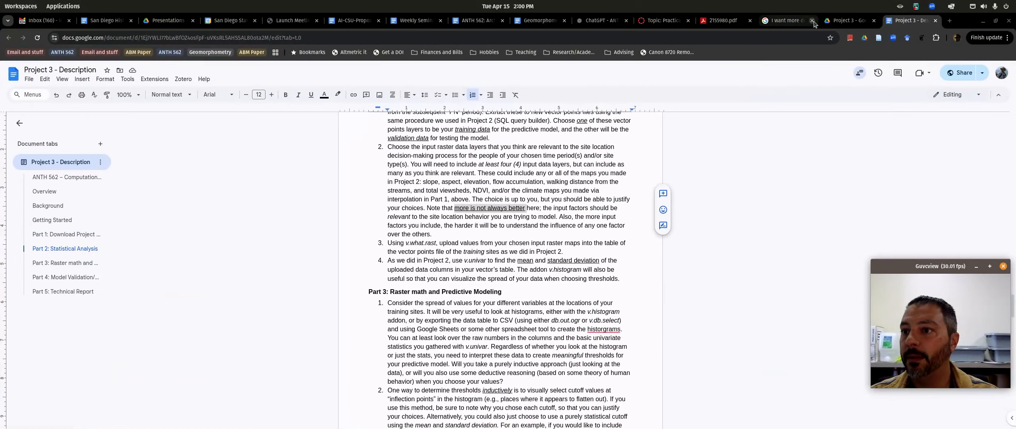
pyautogui.click(848, 22)
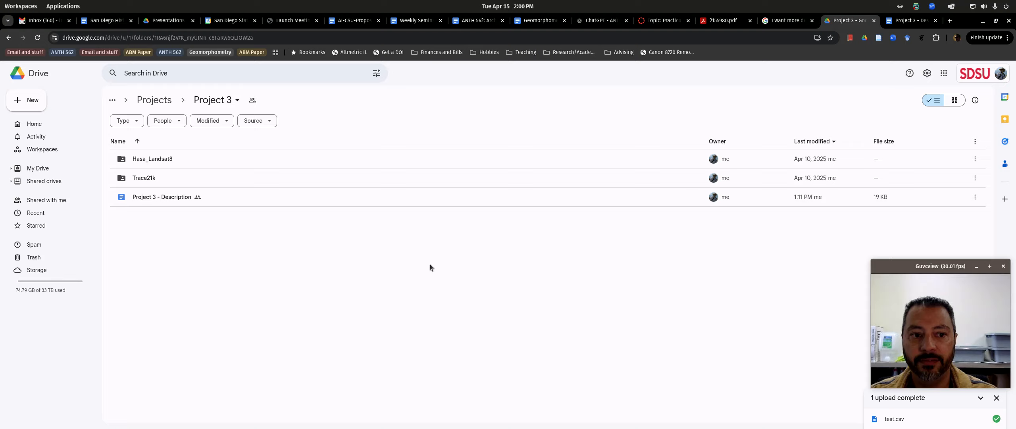
pyautogui.rightClick(274, 252)
pyautogui.click(396, 289)
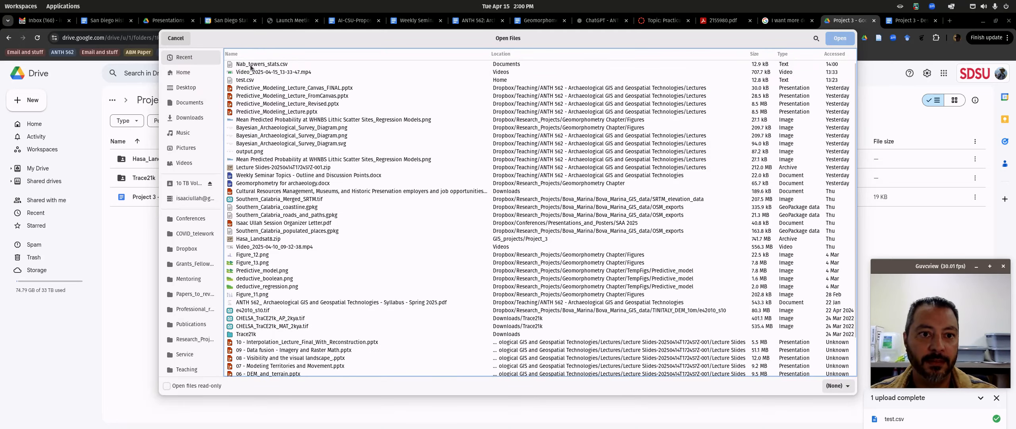
pyautogui.click(252, 65)
pyautogui.press('Return')
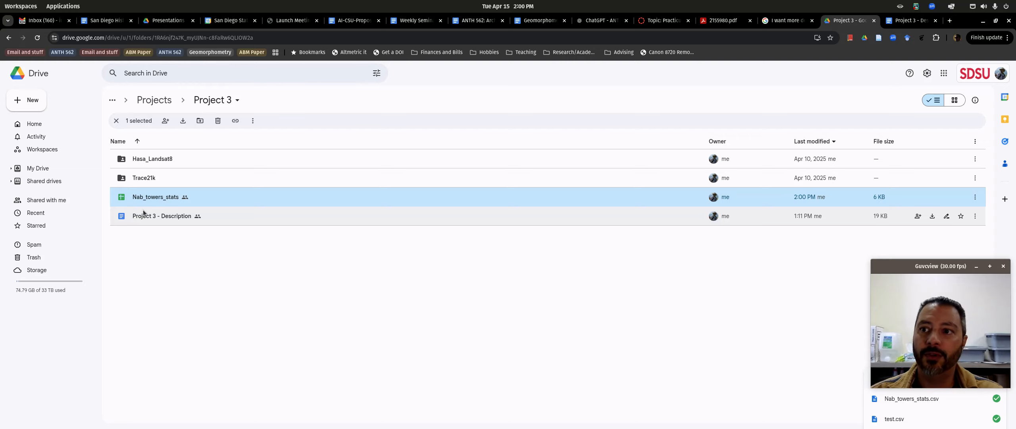
pyautogui.doubleClick(140, 198)
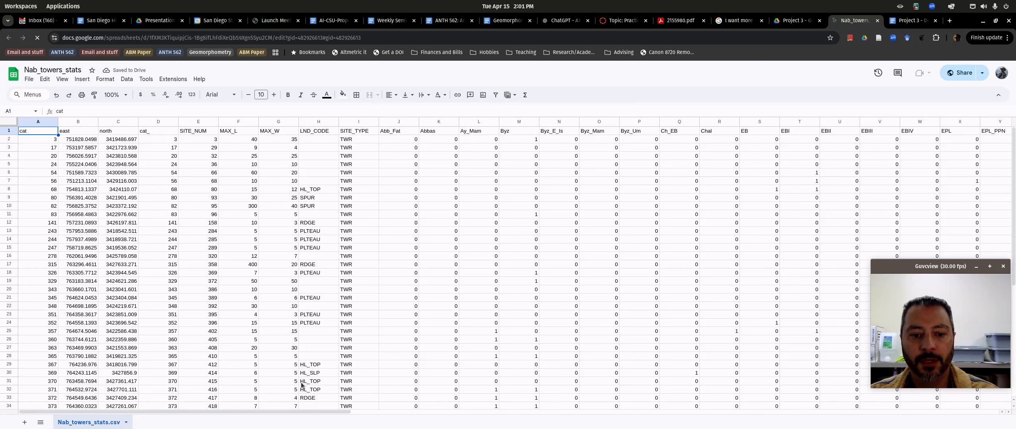
# Step: Delete columns I to BM, from SITE_TYPE through Unk, so the sampled raster columns directly follow LND_CODE
pyautogui.moveTo(307, 411); pyautogui.dragTo(881, 428)
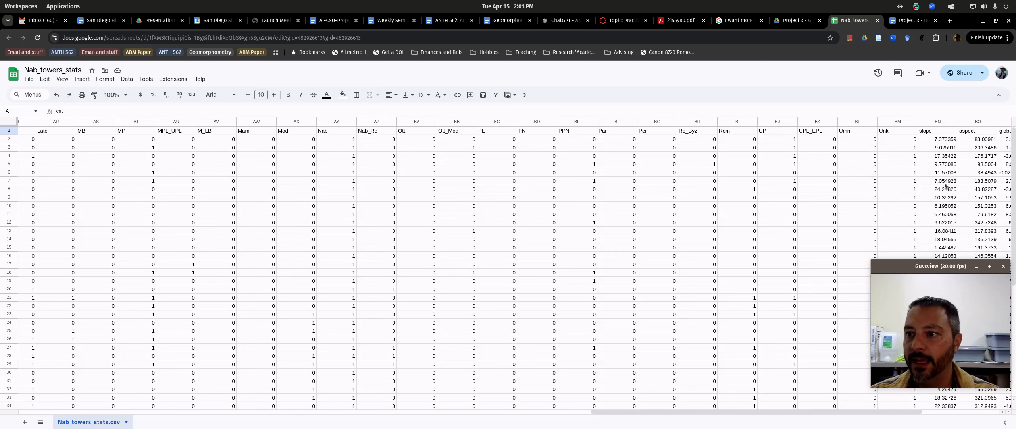
pyautogui.click(898, 122)
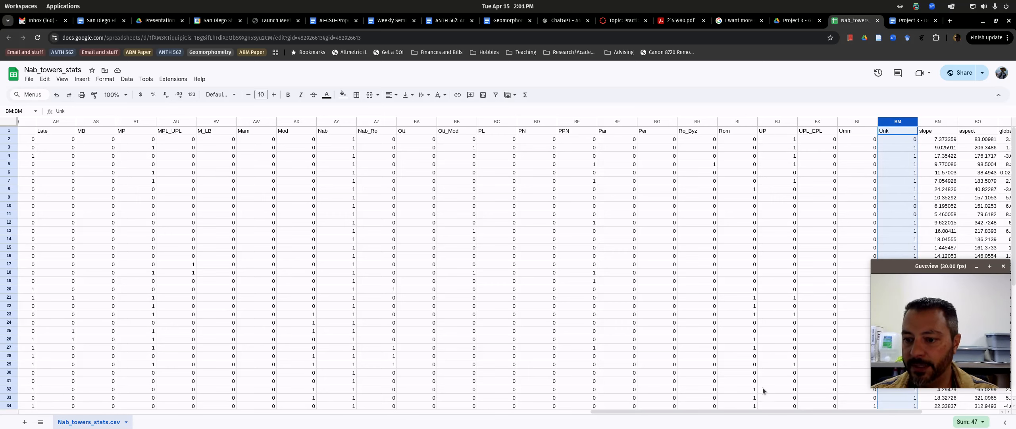
pyautogui.moveTo(758, 411); pyautogui.dragTo(251, 419)
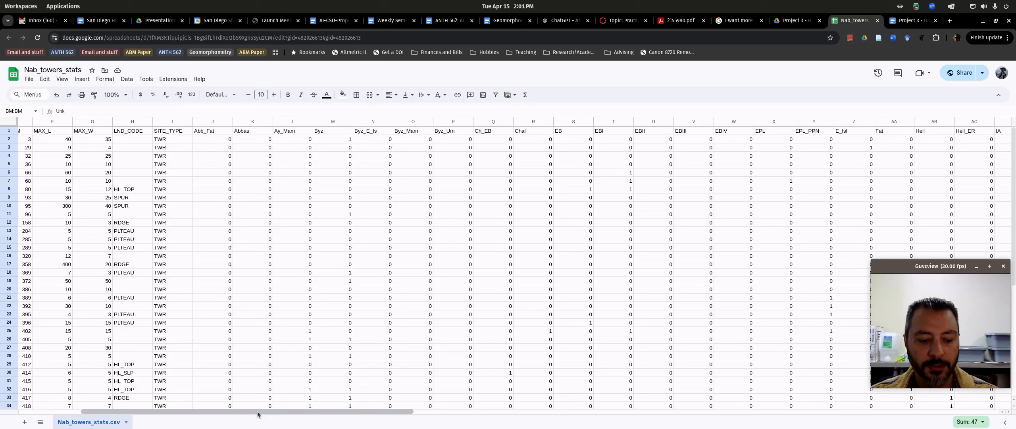
pyautogui.keyDown('shift'); pyautogui.click(172, 122); pyautogui.keyUp('shift')
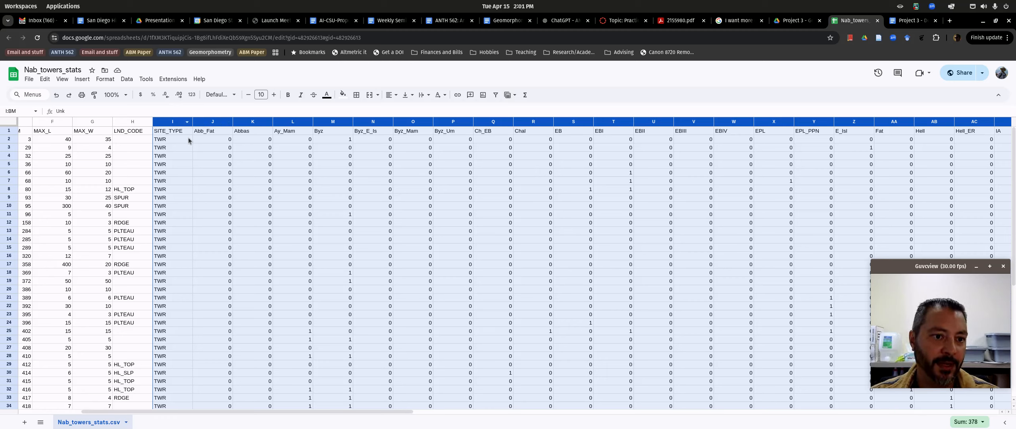
pyautogui.rightClick(242, 121)
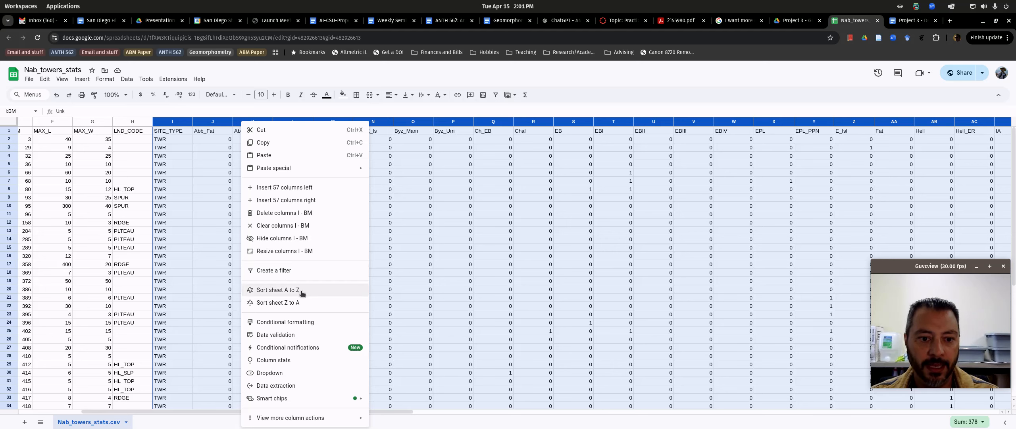
pyautogui.click(284, 213)
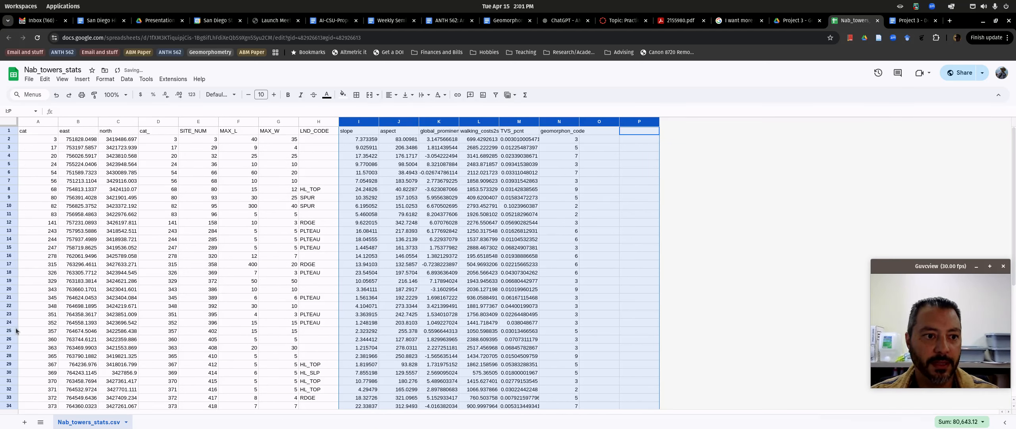
# Step: Select the slope column and look through its values down to the last data row
pyautogui.click(50, 122)
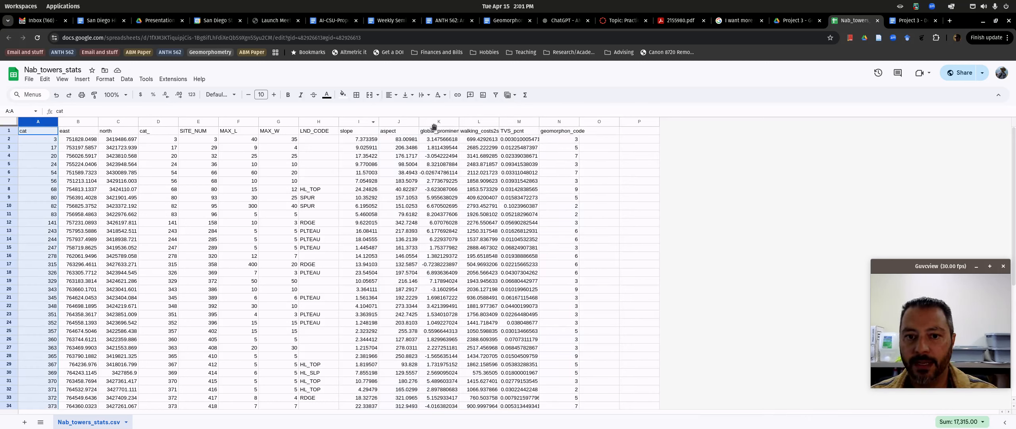
pyautogui.click(359, 121)
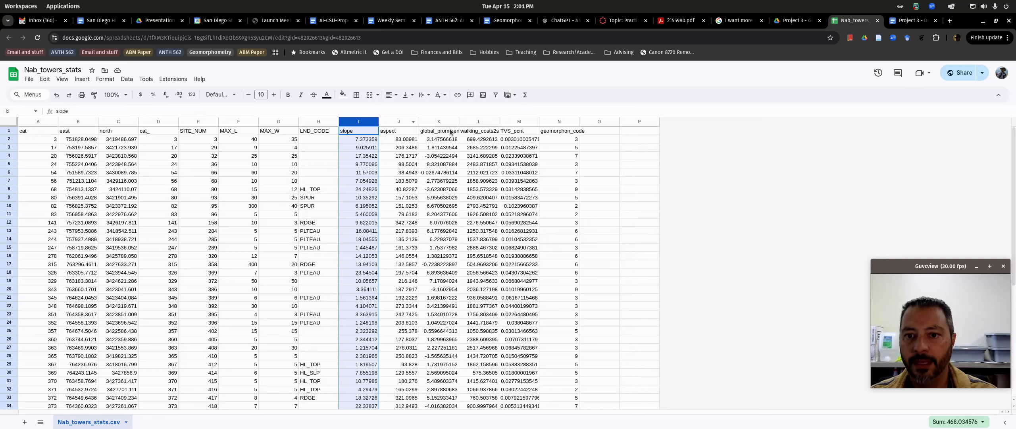
pyautogui.scroll(-3, 534, 168)
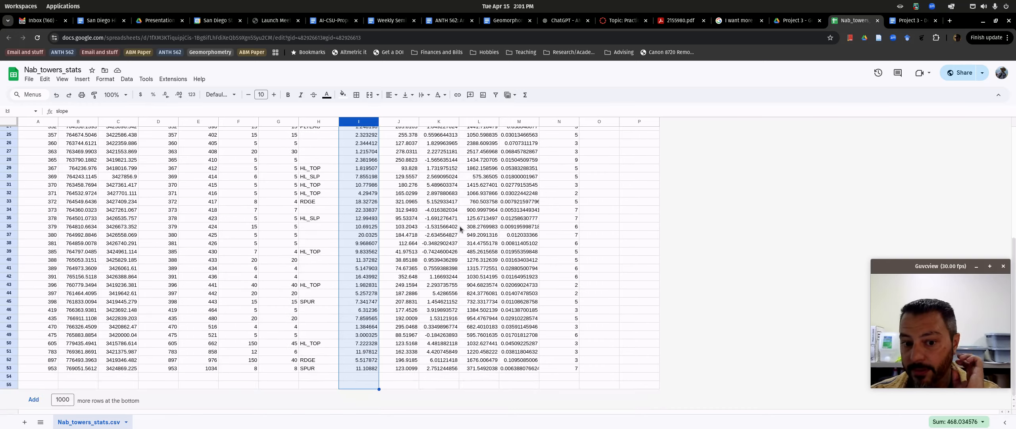
pyautogui.scroll(-8, 462, 235)
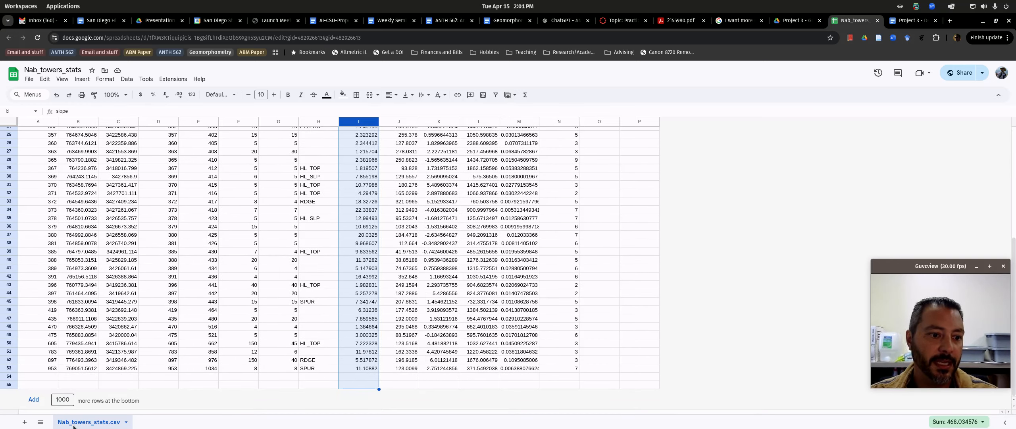
pyautogui.scroll(10, 240, 259)
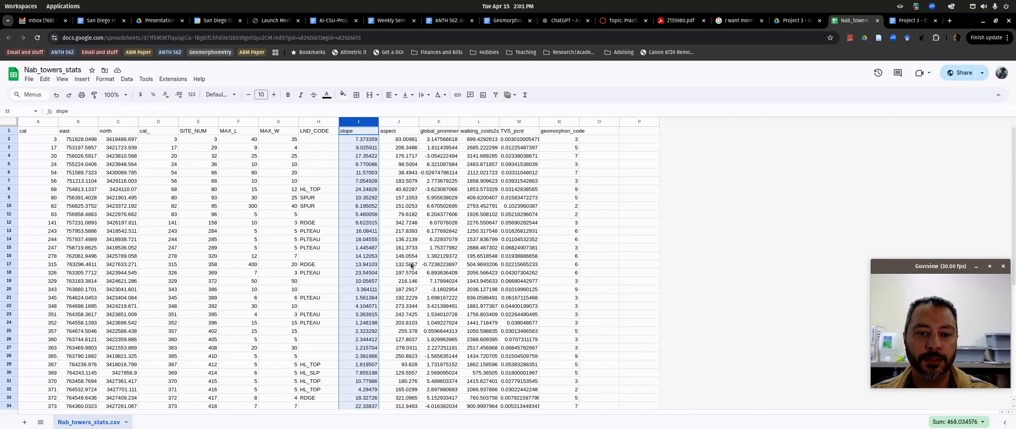
pyautogui.scroll(-8, 399, 330)
pyautogui.scroll(8, 399, 330)
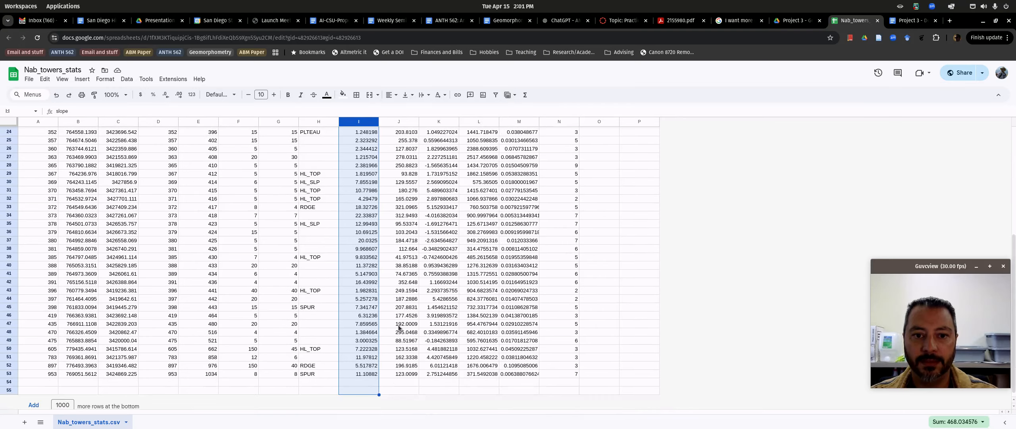
# Step: Select the slope values in I2:I53 without the header and show the column stats for slope
pyautogui.click(358, 130)
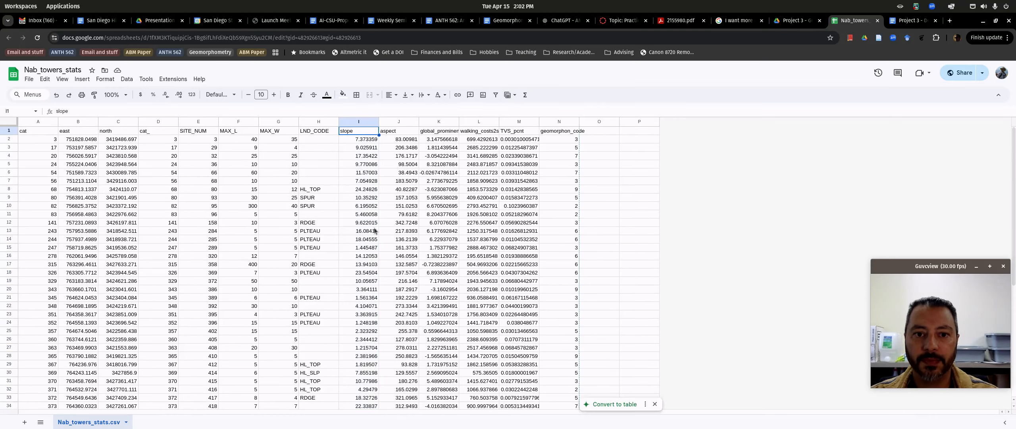
pyautogui.scroll(-8, 369, 371)
pyautogui.keyDown('shift'); pyautogui.click(366, 371); pyautogui.keyUp('shift')
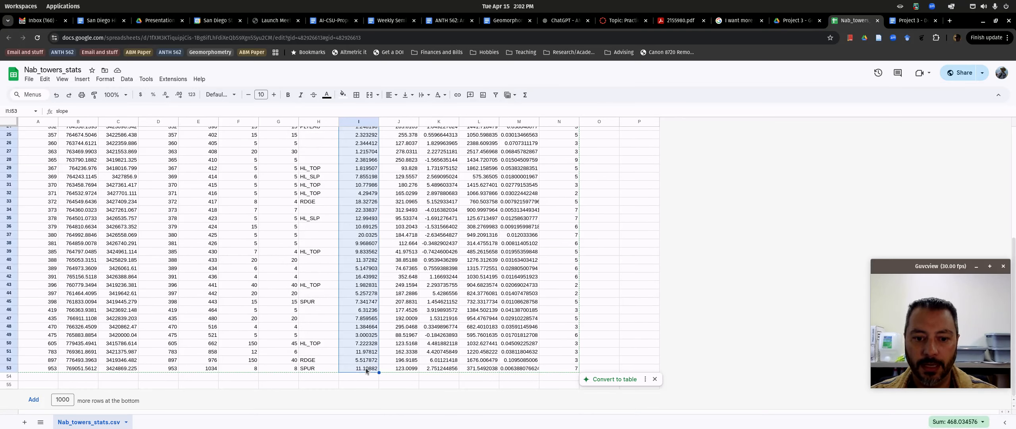
pyautogui.rightClick(367, 371)
pyautogui.click(366, 371)
pyautogui.scroll(8, 357, 150)
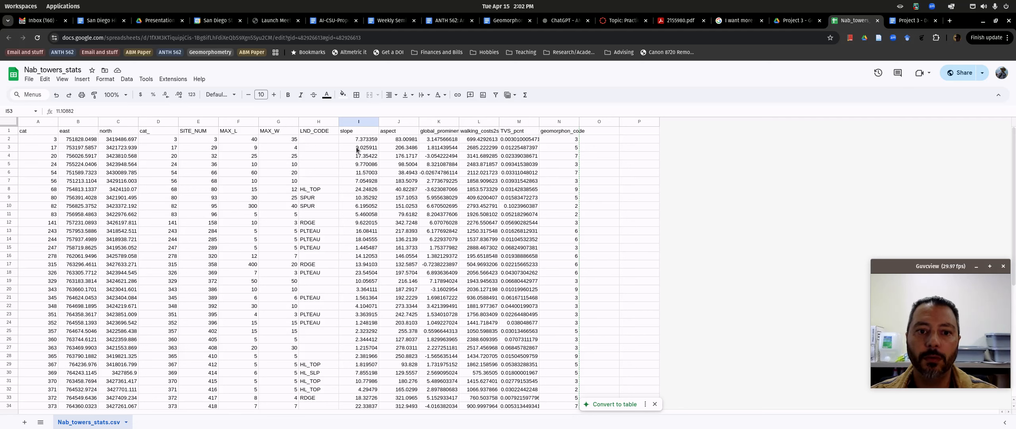
pyautogui.keyDown('shift'); pyautogui.click(354, 139); pyautogui.keyUp('shift')
pyautogui.scroll(-5, 395, 245)
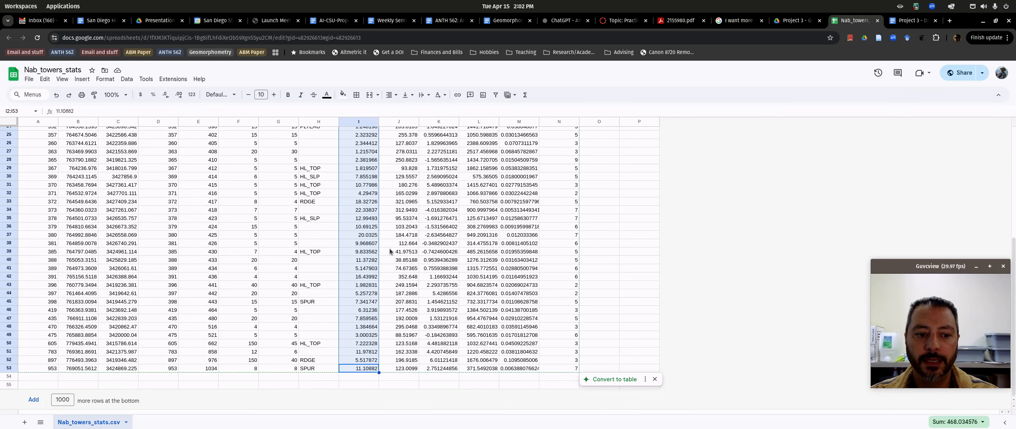
pyautogui.click(126, 79)
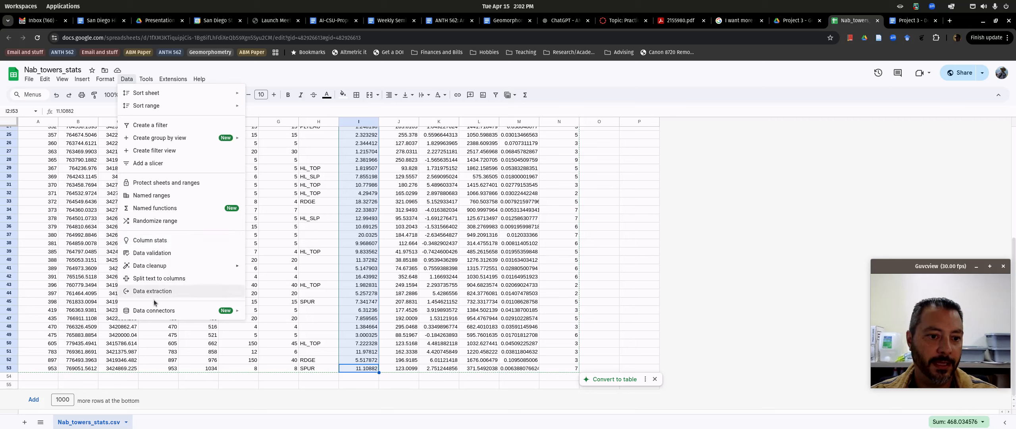
pyautogui.moveTo(174, 272)
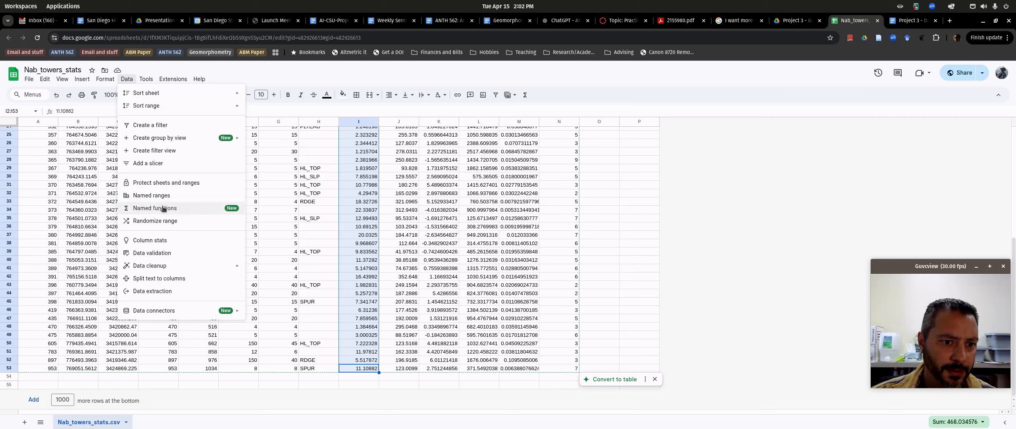
pyautogui.click(166, 240)
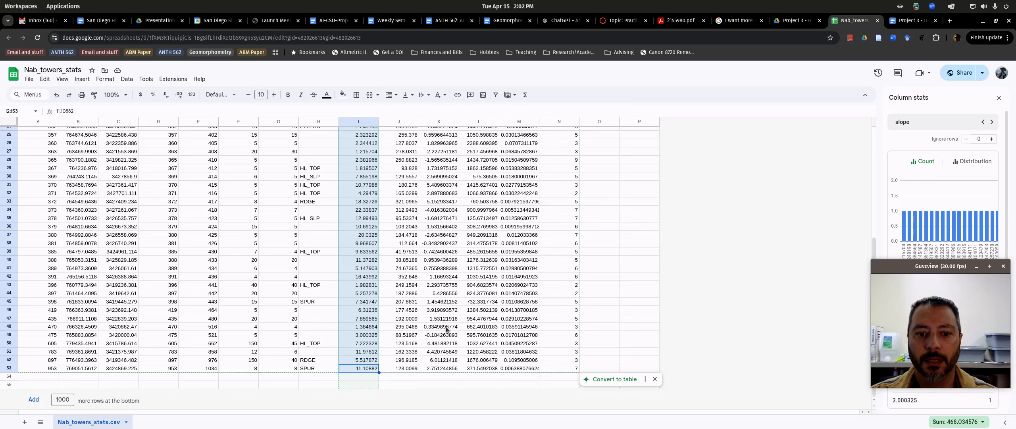
# Step: Add 1000 more rows below the data in the Nab_towers_stats sheet
pyautogui.scroll(5, 340, 239)
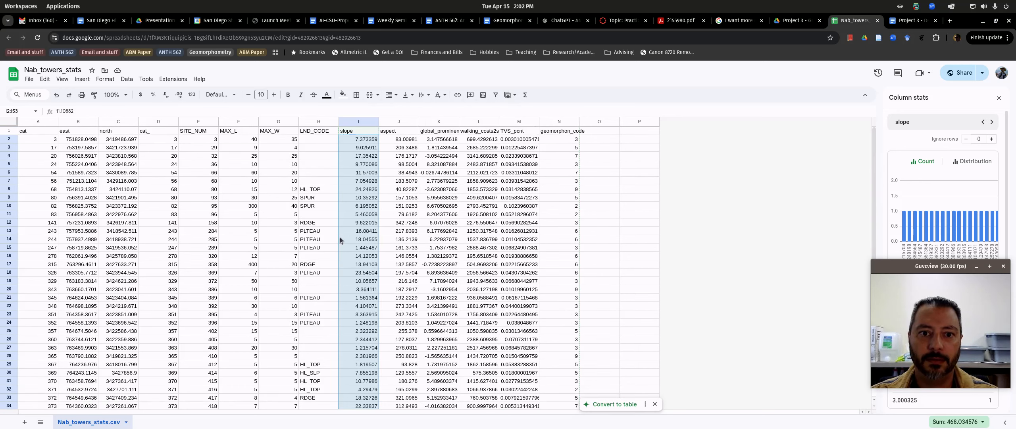
pyautogui.scroll(-5, 350, 276)
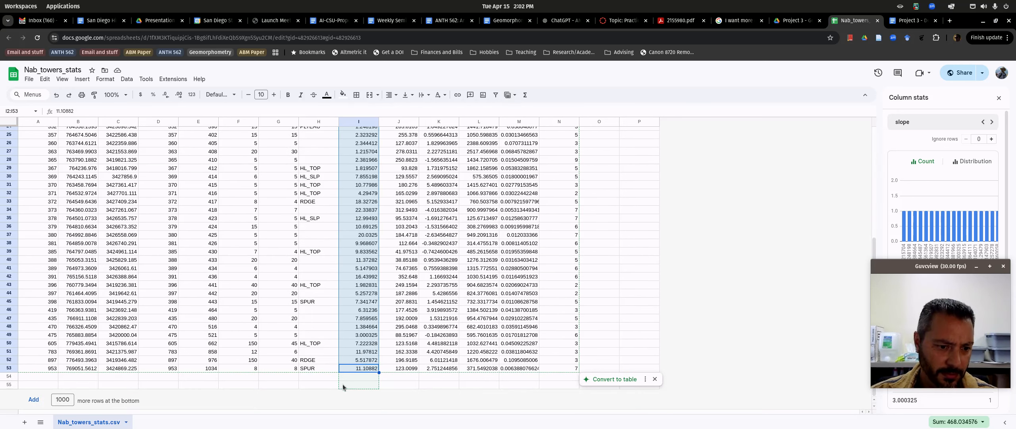
pyautogui.click(33, 399)
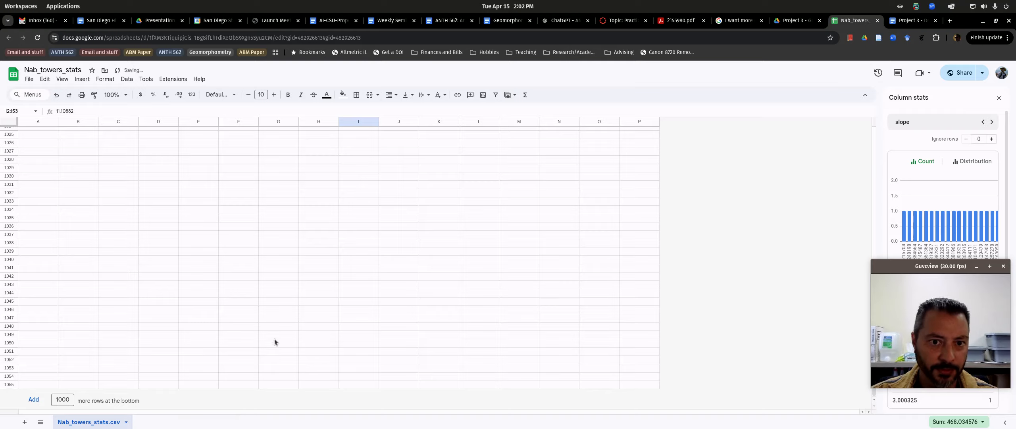
# Step: Return from the empty rows to the tower data and look over the sampled columns down to the last data row
pyautogui.scroll(20, 315, 295)
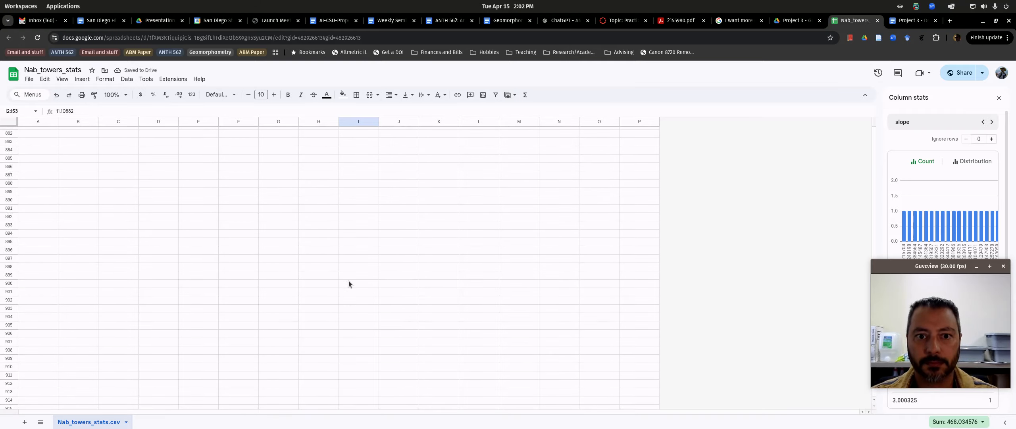
pyautogui.scroll(20, 341, 276)
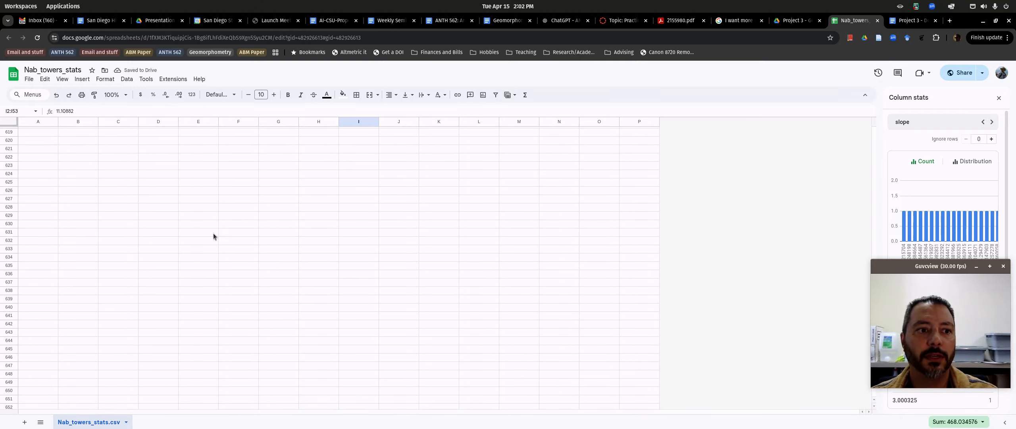
pyautogui.scroll(5, 202, 238)
pyautogui.middleClick(200, 237)
pyautogui.scroll(13, 491, 312)
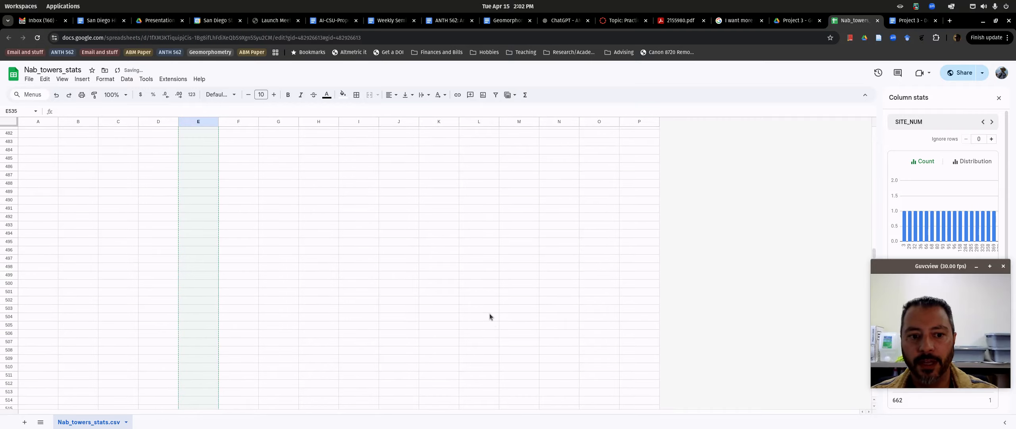
pyautogui.scroll(20, 509, 297)
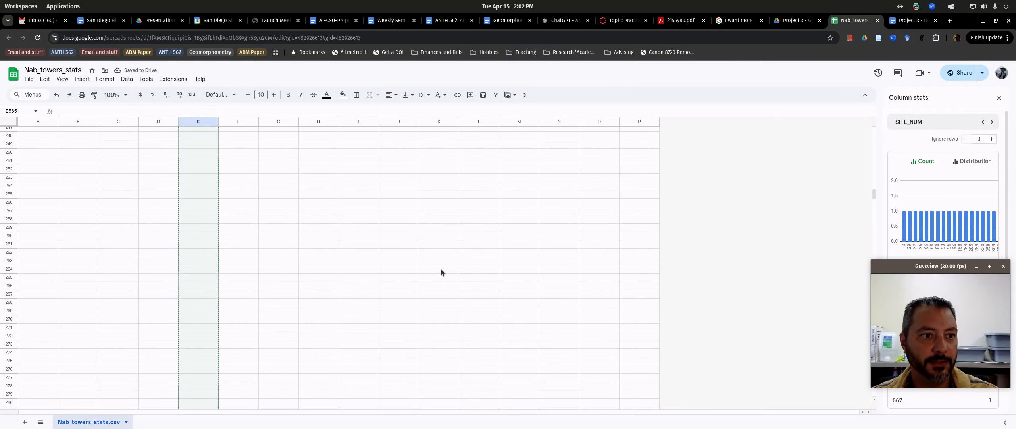
pyautogui.scroll(20, 406, 239)
pyautogui.scroll(-4, 414, 242)
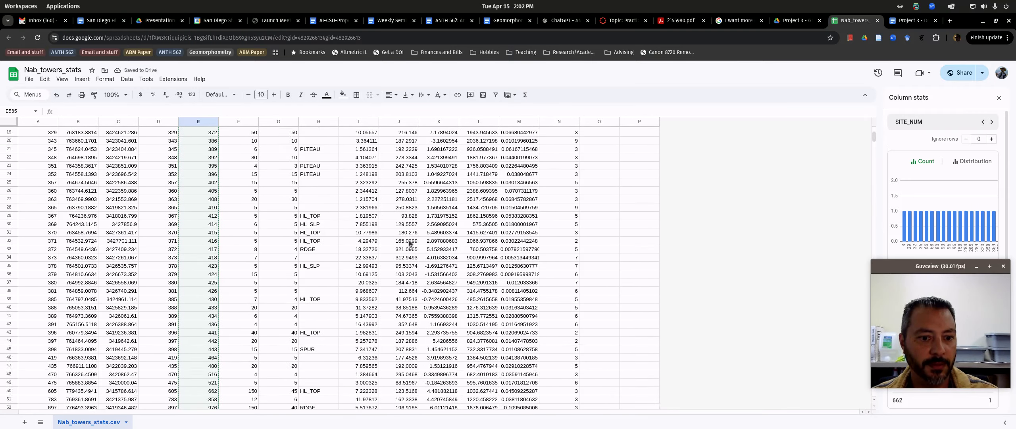
pyautogui.click(436, 240)
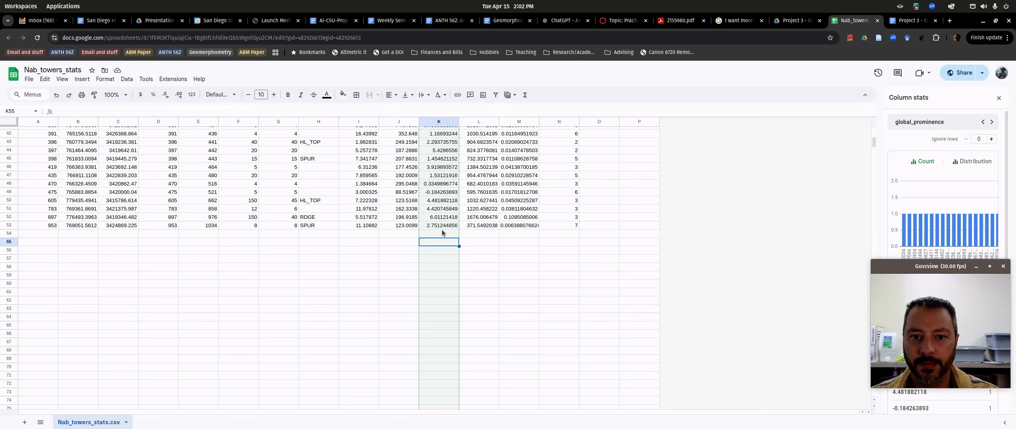
pyautogui.click(443, 235)
pyautogui.scroll(9, 402, 250)
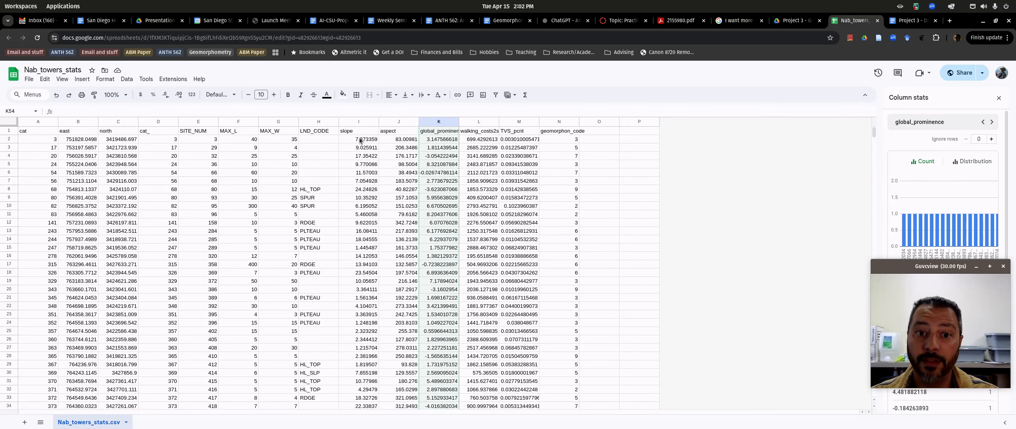
pyautogui.scroll(-10, 397, 257)
pyautogui.click(349, 335)
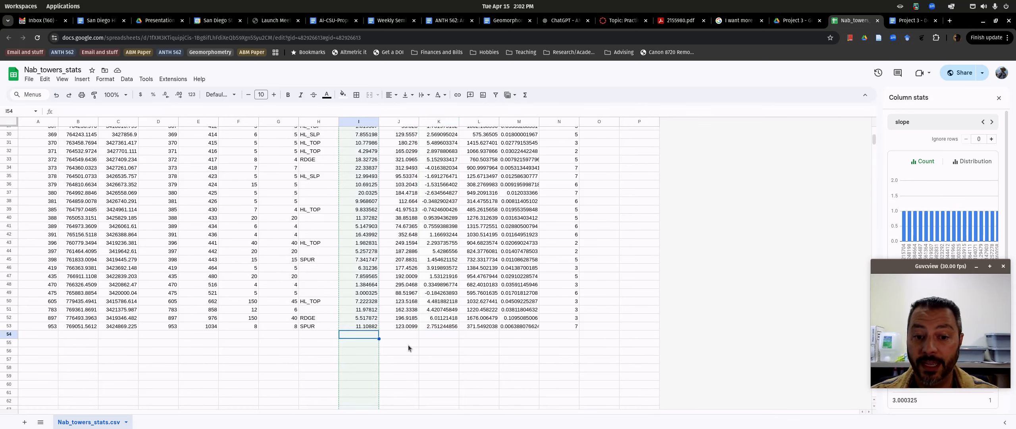
# Step: Label the three cells below the LND_CODE data, H54 to H56, as mean, median and standard dev
pyautogui.click(323, 337)
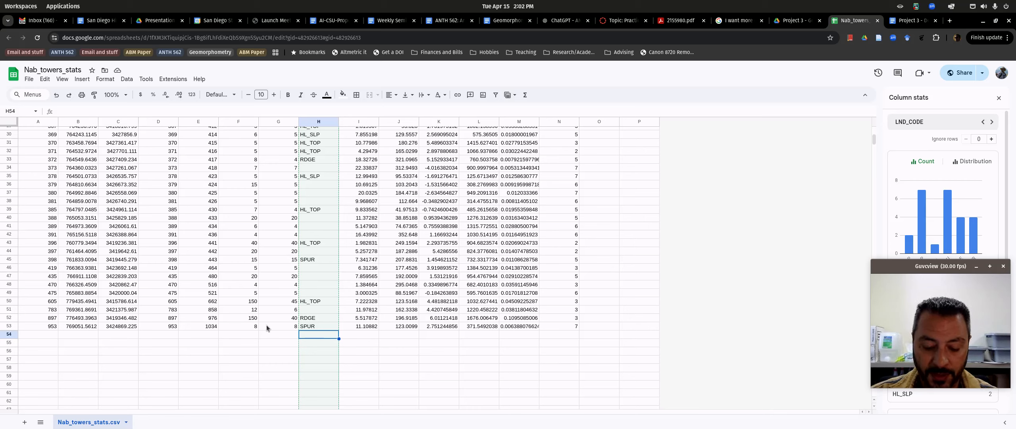
pyautogui.write('mean')
pyautogui.press('Return')
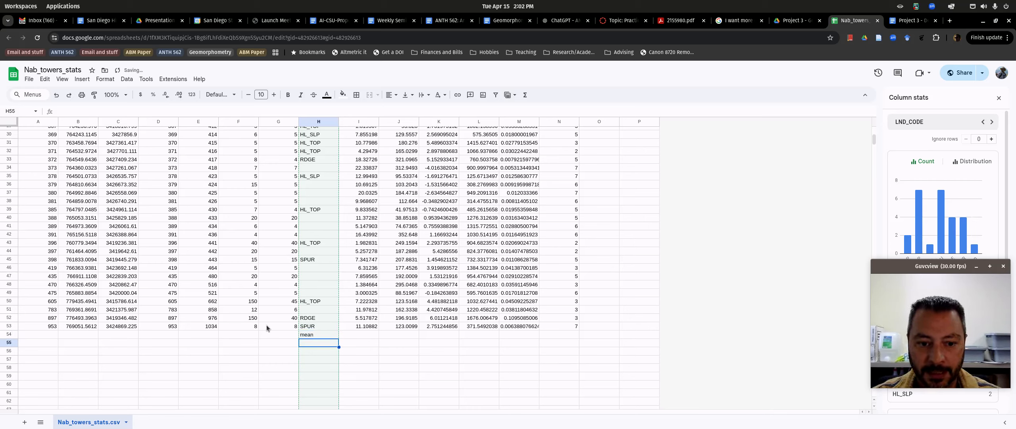
pyautogui.write('median')
pyautogui.press('Return')
pyautogui.write('st')
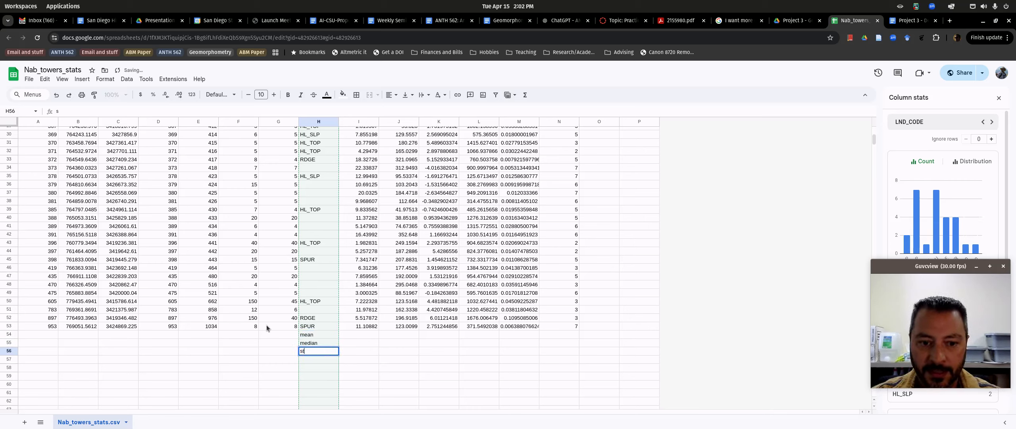
pyautogui.write('andard dev')
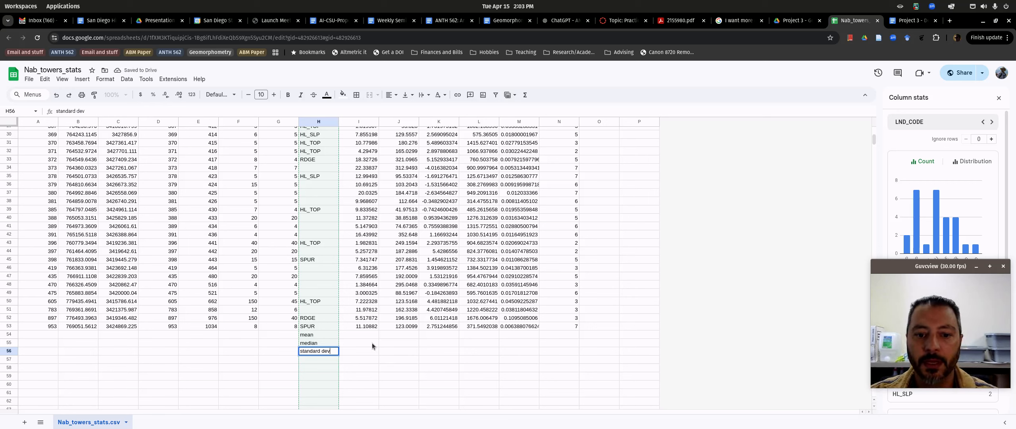
# Step: Calculate the mean slope in I54 with an AVERAGE formula over I2:I53
pyautogui.click(366, 341)
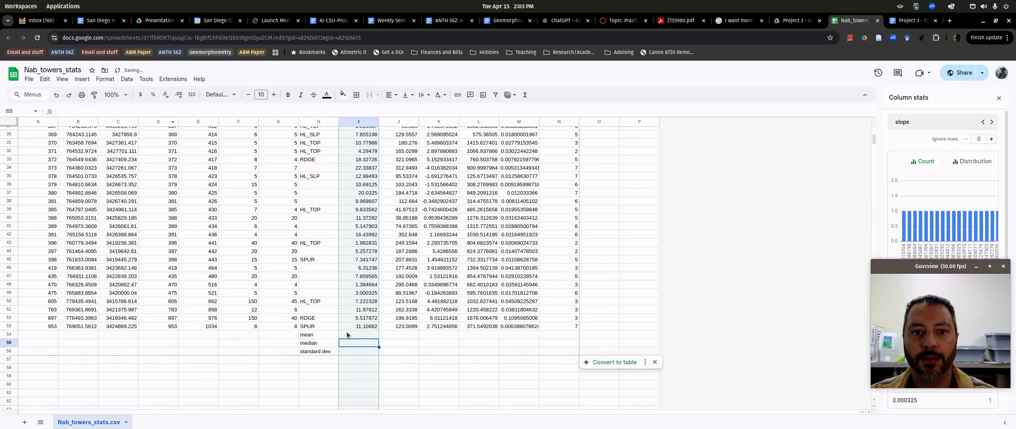
pyautogui.click(366, 328)
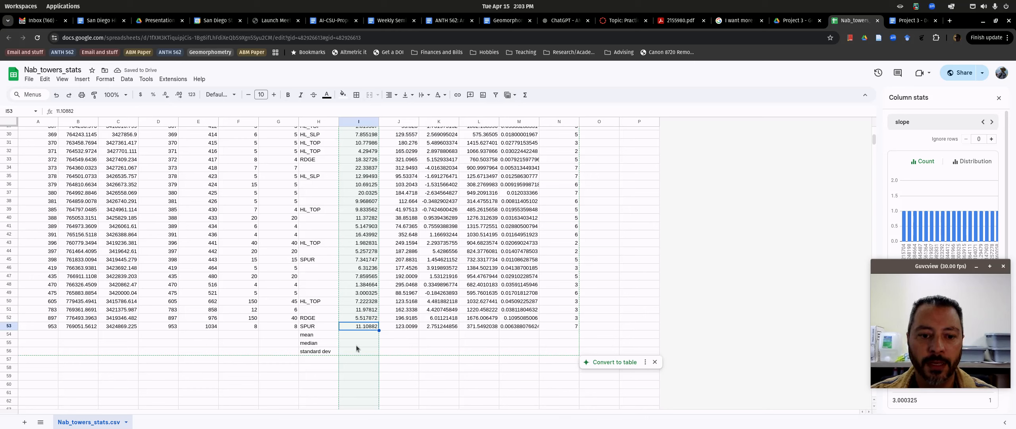
pyautogui.click(356, 336)
pyautogui.write('=')
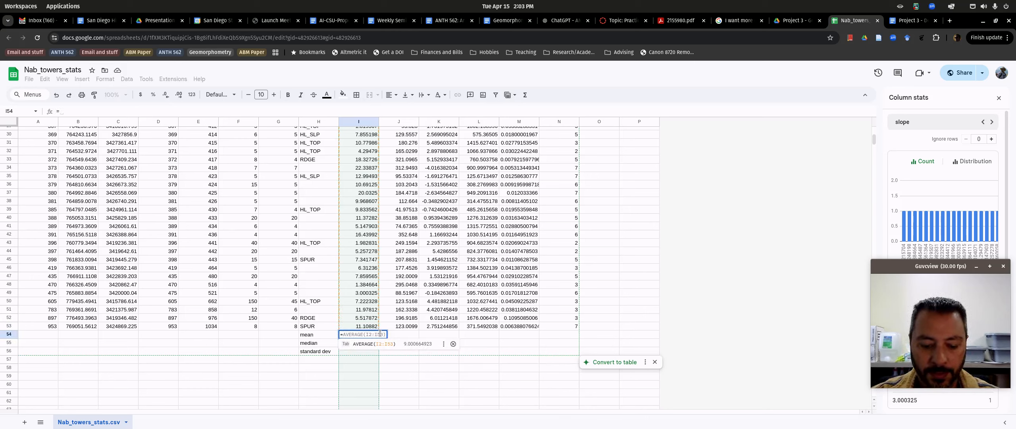
pyautogui.write('average')
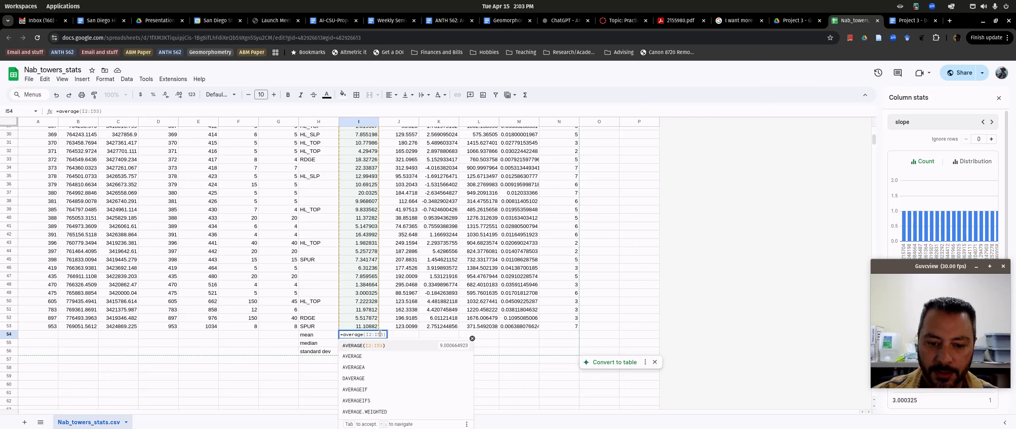
pyautogui.write('(')
pyautogui.moveTo(369, 320); pyautogui.dragTo(362, 149)
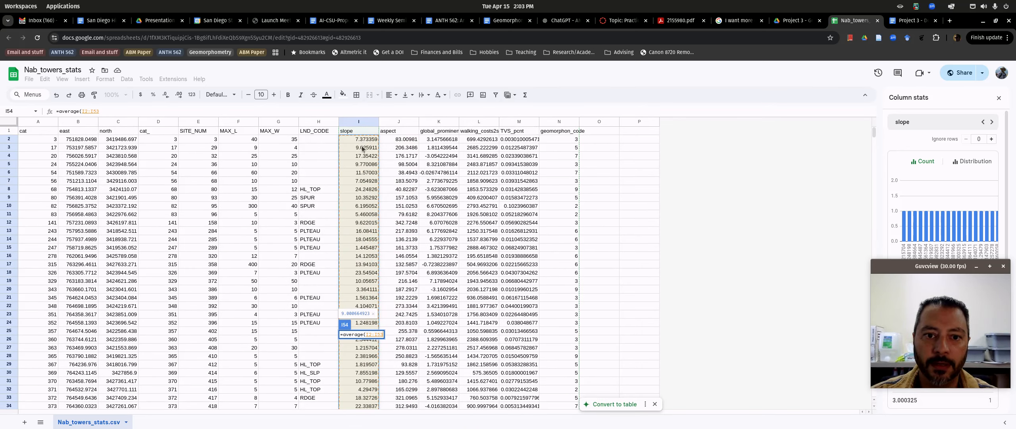
pyautogui.press('Return')
# Step: Calculate the slope's median in I55 and standard deviation in I56 with MEDIAN and STDEV formulas over I2:I53
pyautogui.scroll(-6, 362, 248)
pyautogui.write('=')
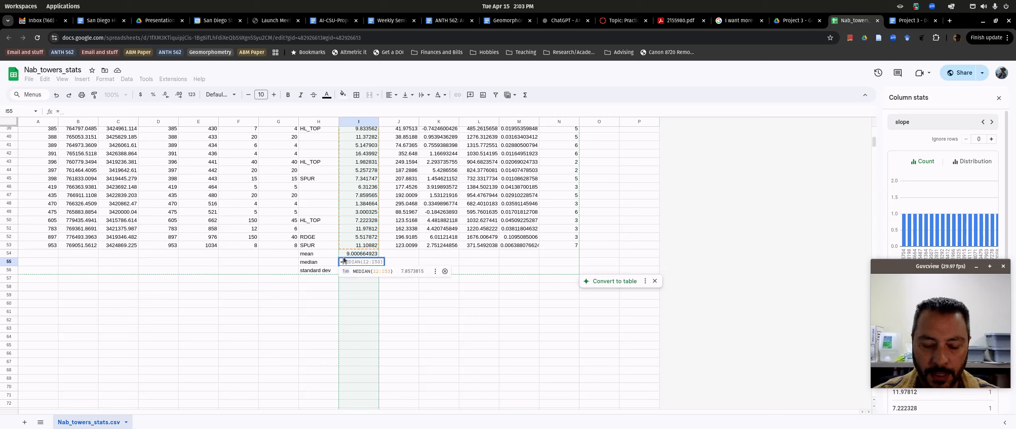
pyautogui.click(374, 273)
pyautogui.click(354, 271)
pyautogui.write('=s')
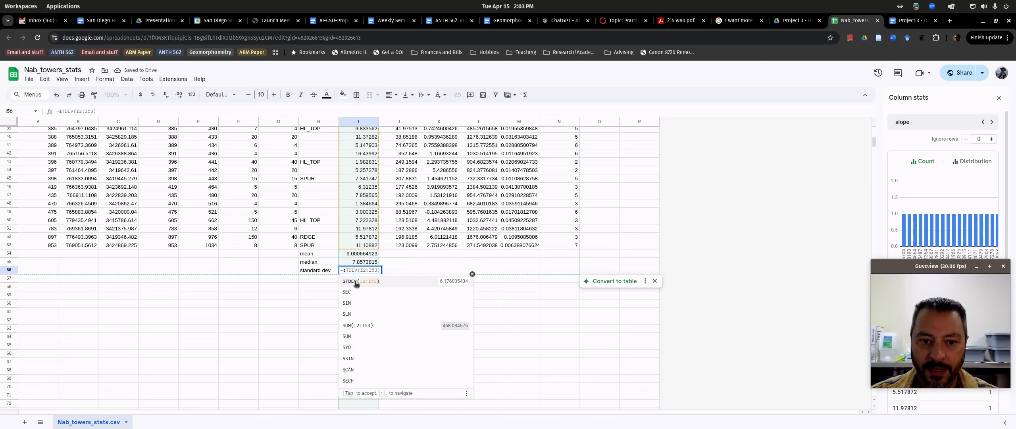
pyautogui.click(356, 282)
# Step: Copy the mean, median and standard deviation formulas from I54:I56 into J54:M56 for aspect through TVS_pcnt
pyautogui.click(356, 253)
pyautogui.keyDown('shift'); pyautogui.click(359, 272); pyautogui.keyUp('shift')
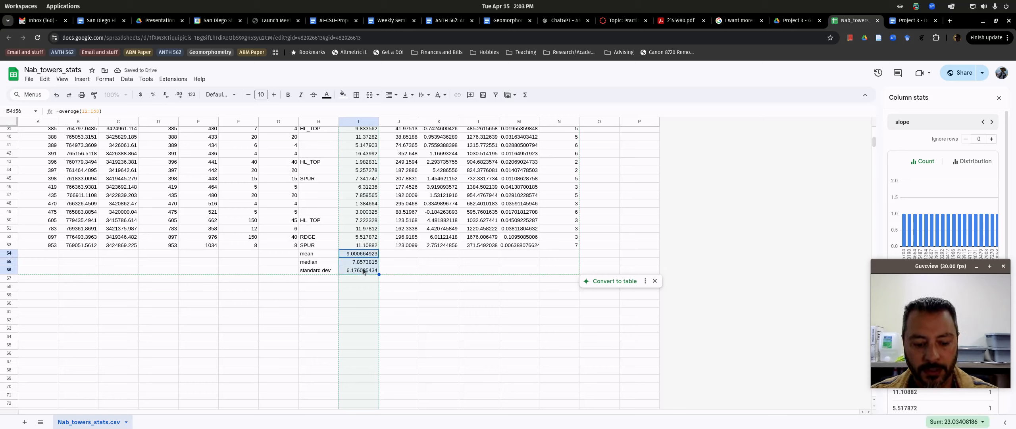
pyautogui.moveTo(396, 254); pyautogui.dragTo(513, 273)
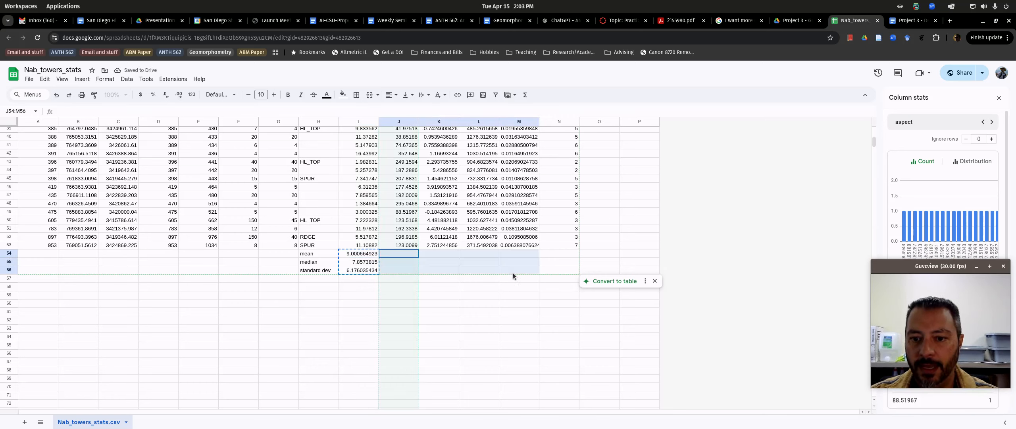
pyautogui.hotkey('ctrl', 'v')
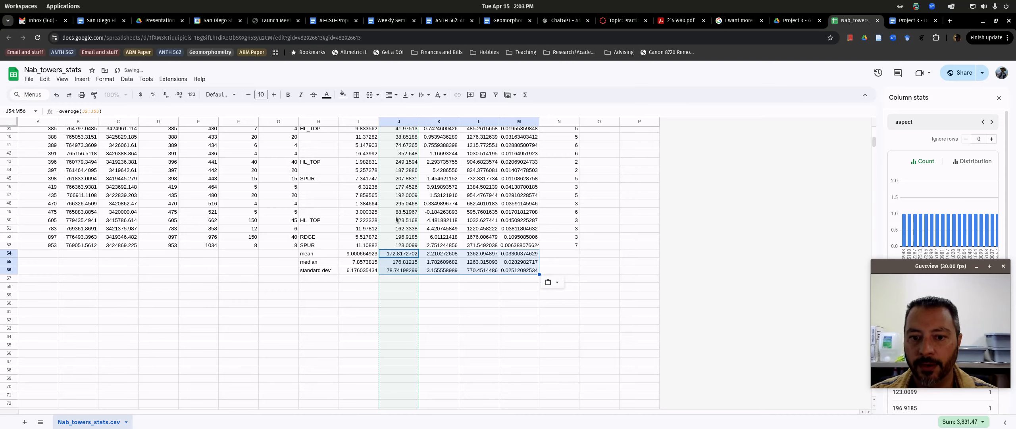
# Step: Format the summary labels and statistics in H54:M56 as bold italic
pyautogui.scroll(5, 483, 217)
pyautogui.scroll(-3, 397, 278)
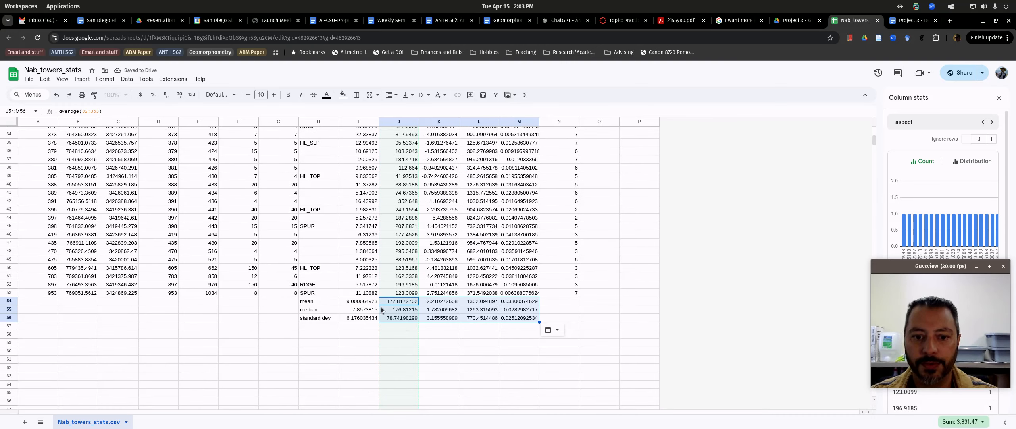
pyautogui.moveTo(318, 301); pyautogui.dragTo(520, 317)
pyautogui.hotkey('ctrl', 'i')
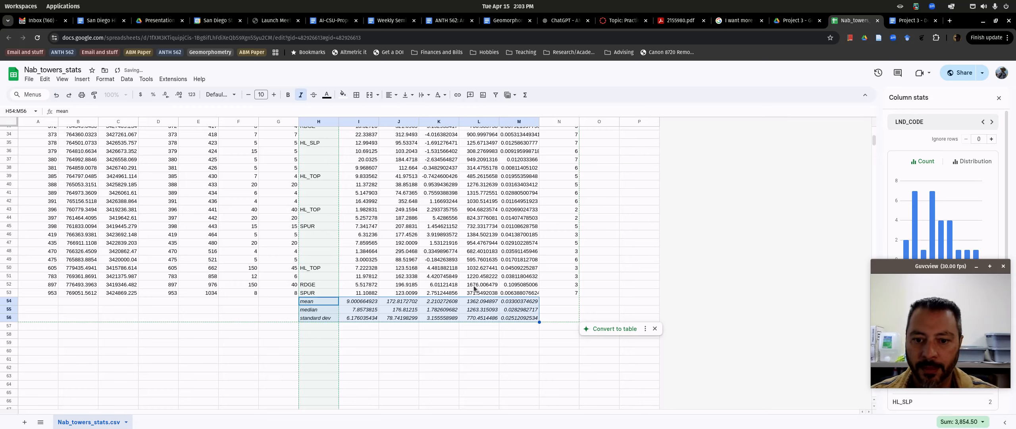
pyautogui.hotkey('ctrl', 'b')
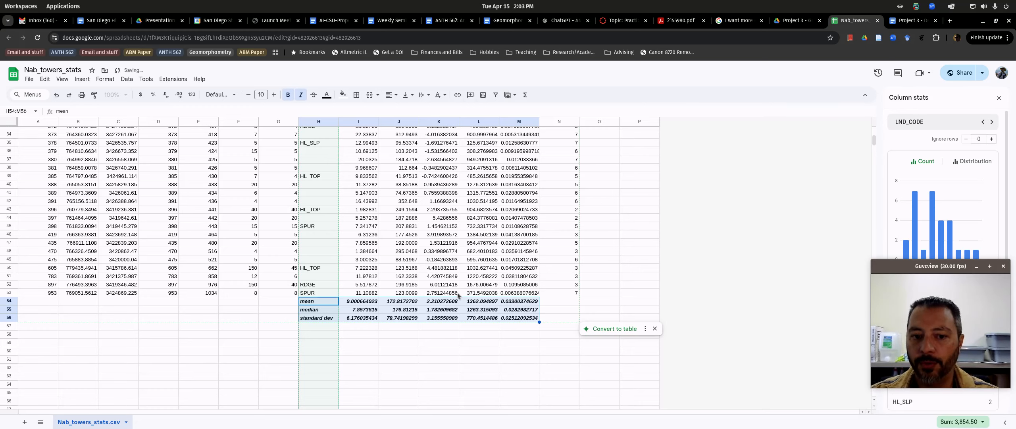
# Step: Review the geomorphon_code column and the other sampled columns from their headers down to the summary statistics rows
pyautogui.scroll(8, 583, 295)
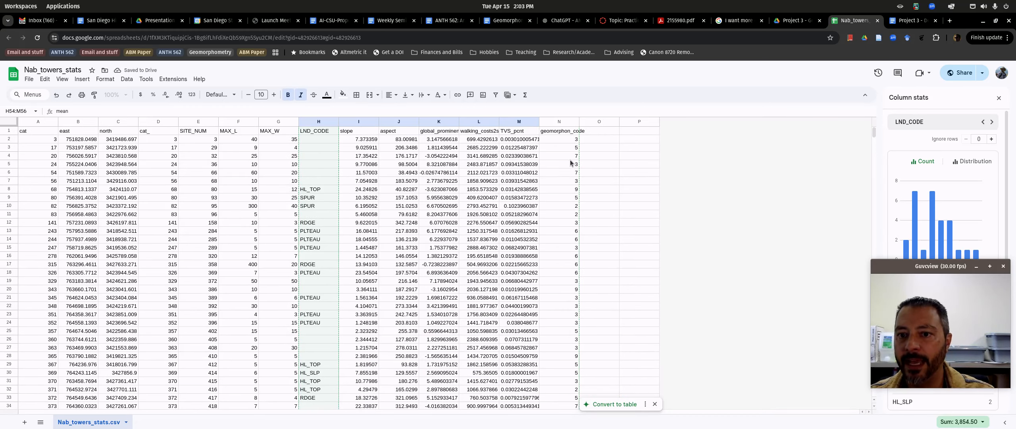
pyautogui.scroll(-8, 571, 163)
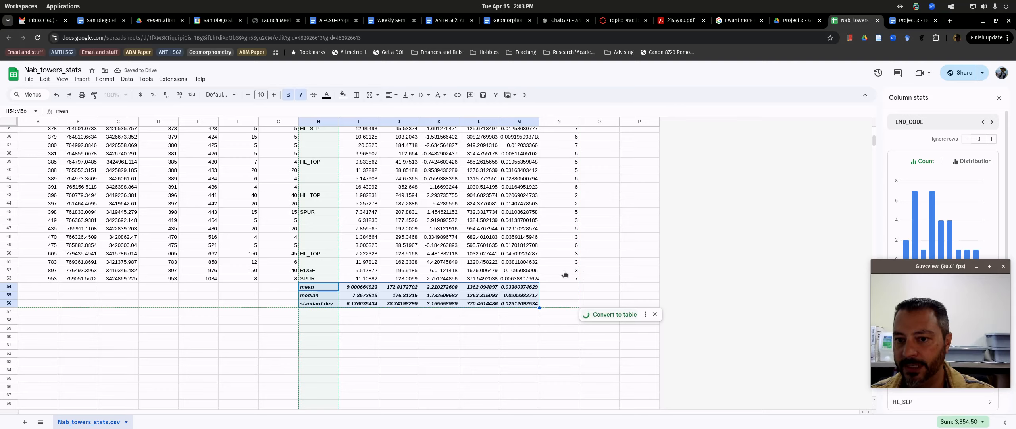
pyautogui.scroll(8, 566, 268)
pyautogui.scroll(-5, 589, 318)
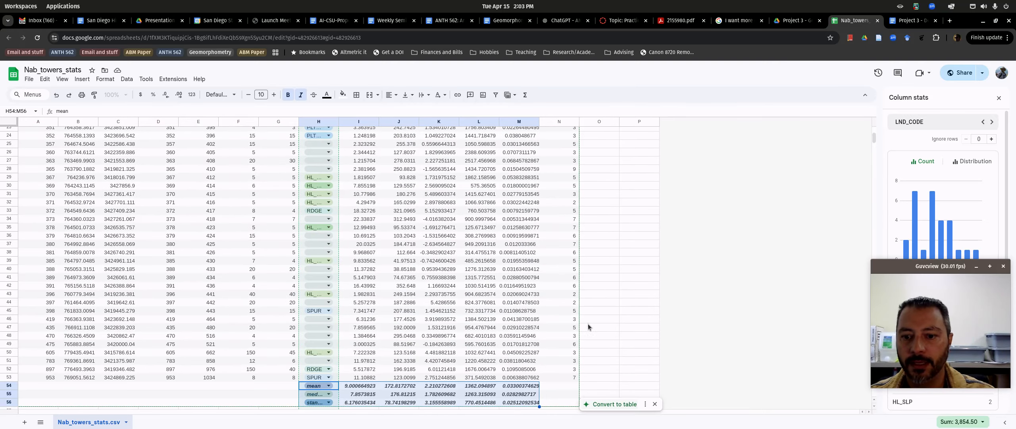
pyautogui.scroll(-4, 554, 376)
pyautogui.click(567, 243)
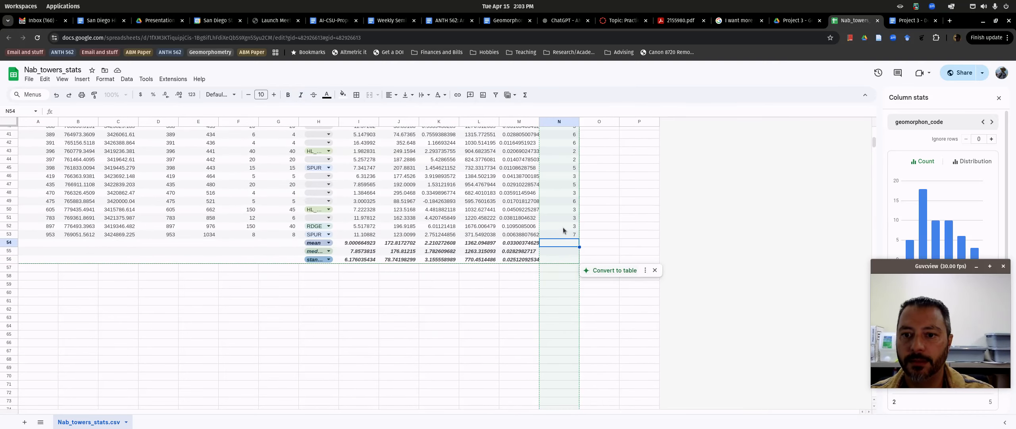
pyautogui.scroll(5, 563, 227)
pyautogui.scroll(5, 579, 235)
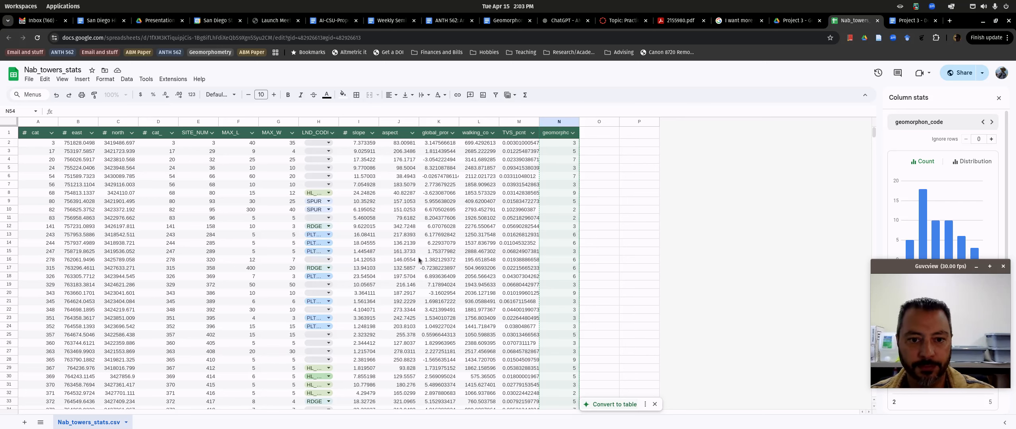
pyautogui.scroll(-8, 400, 241)
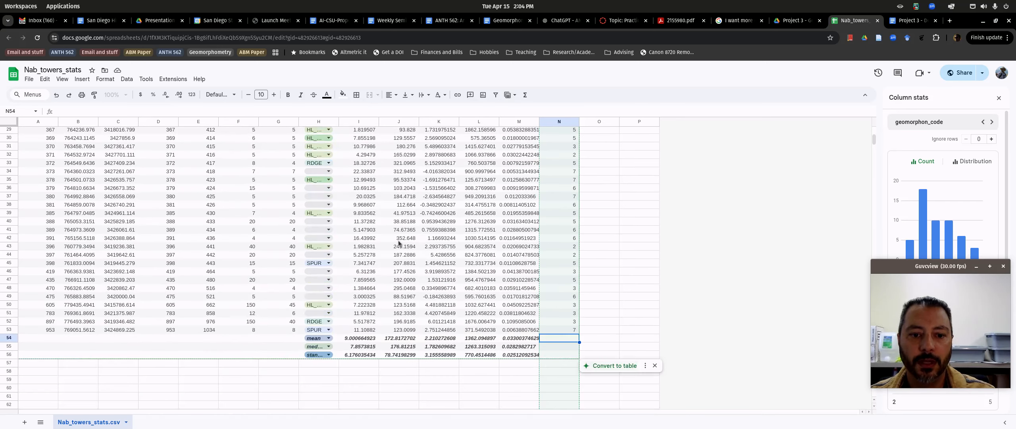
pyautogui.click(396, 394)
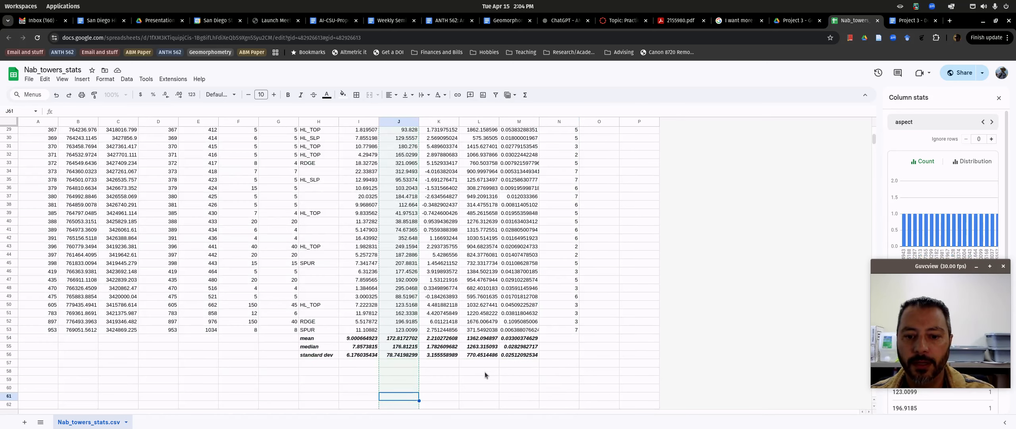
pyautogui.click(535, 384)
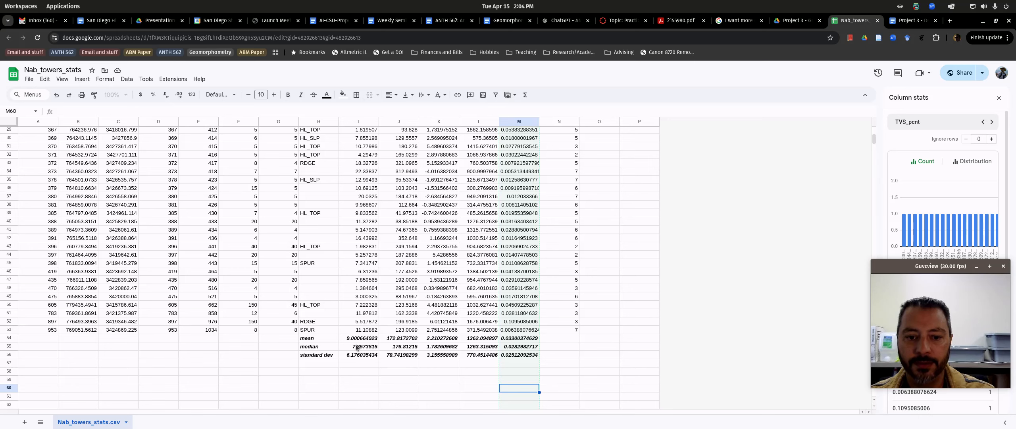
# Step: Insert a chart of the slope column from its header to the last tower record, I1:I53
pyautogui.scroll(8, 436, 350)
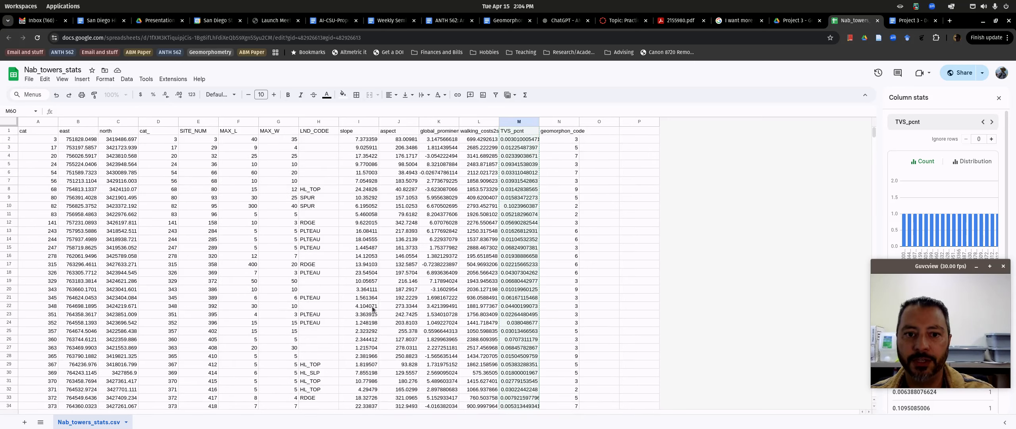
pyautogui.click(356, 133)
pyautogui.scroll(-8, 367, 220)
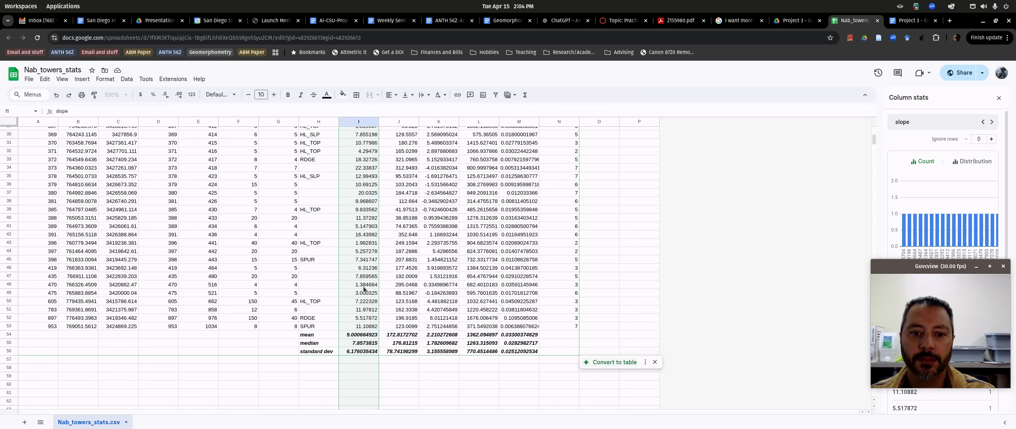
pyautogui.click(357, 327)
pyautogui.scroll(8, 354, 231)
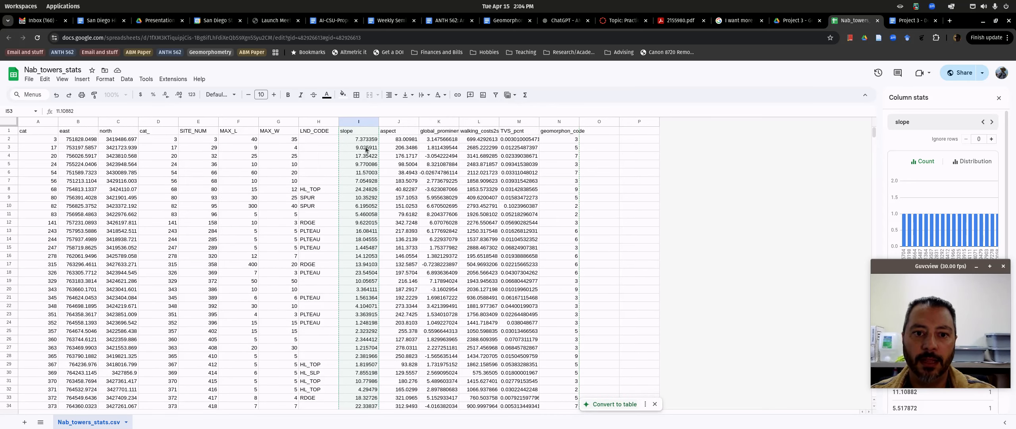
pyautogui.keyDown('shift'); pyautogui.click(357, 131); pyautogui.keyUp('shift')
pyautogui.scroll(-6, 392, 298)
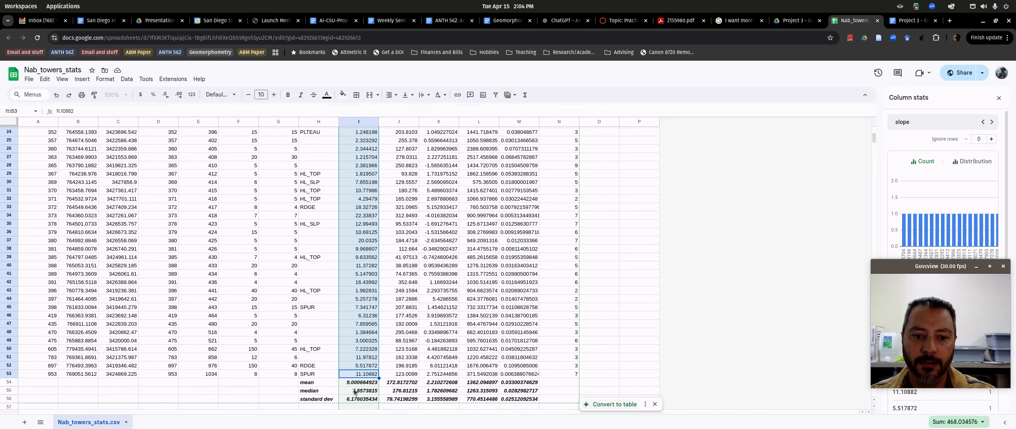
pyautogui.scroll(6, 397, 285)
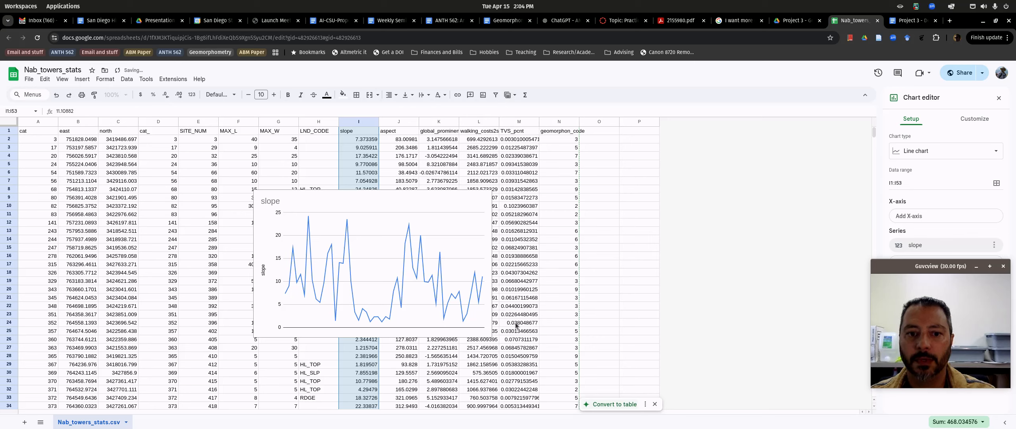
pyautogui.moveTo(953, 290); pyautogui.dragTo(778, 294)
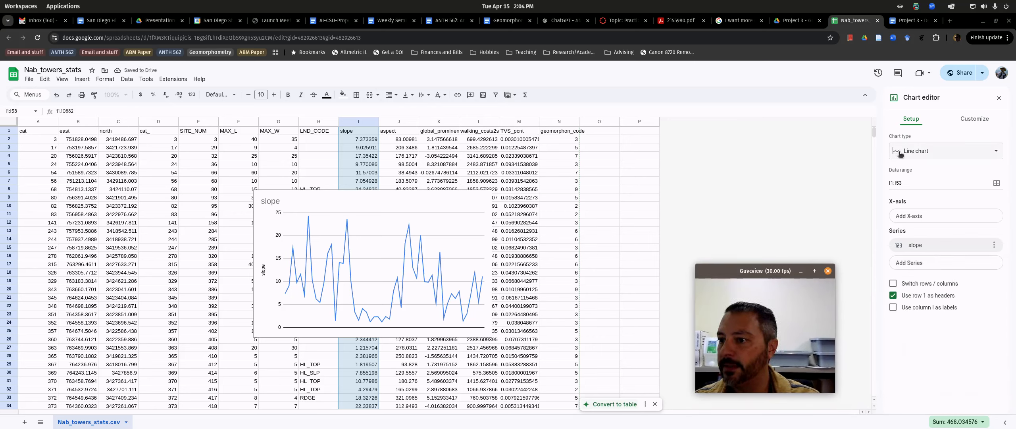
# Step: Change the slope chart's type from line chart to histogram
pyautogui.click(930, 150)
pyautogui.scroll(-5, 912, 319)
pyautogui.scroll(-1, 912, 319)
pyautogui.click(905, 311)
# Step: Try bucket sizes of 5, 10 and 1 for the slope histogram, and settle on a bucket size of 2
pyautogui.click(975, 118)
pyautogui.click(918, 162)
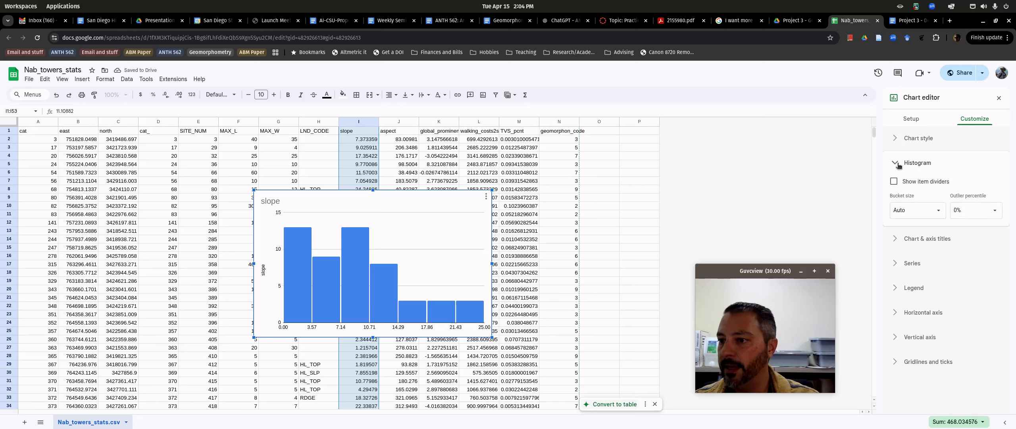
pyautogui.click(940, 211)
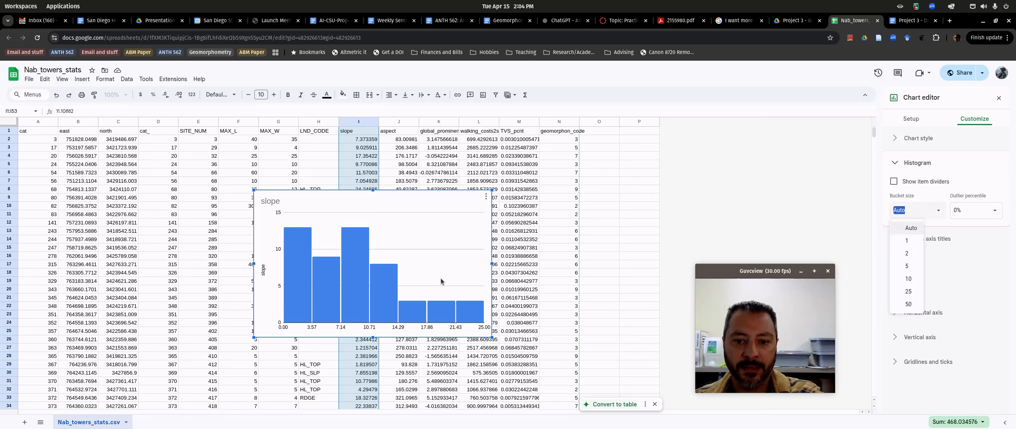
pyautogui.click(908, 266)
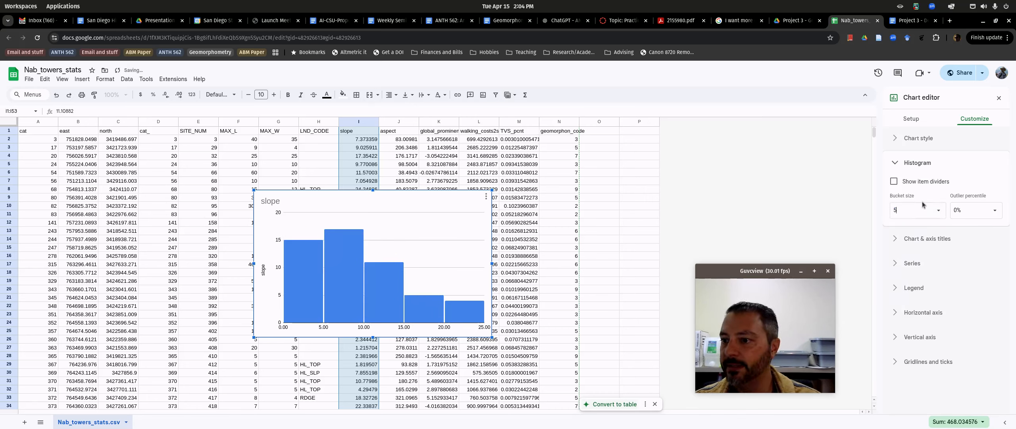
pyautogui.click(939, 210)
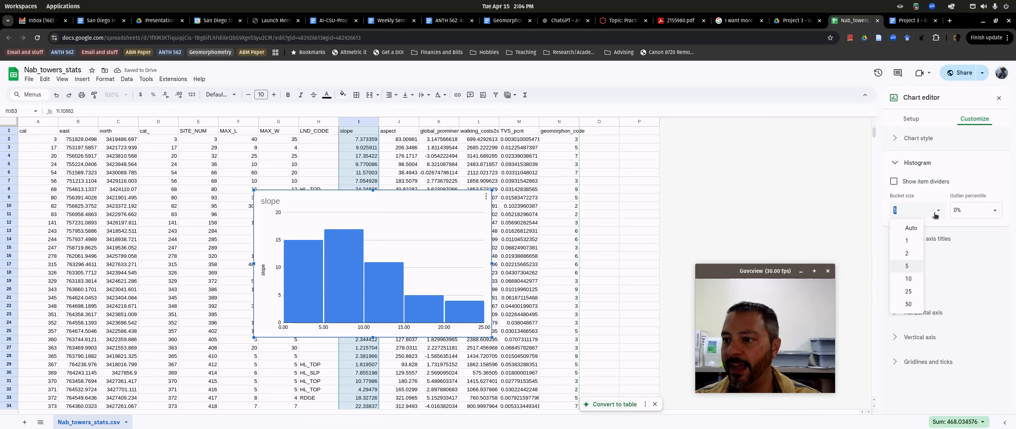
pyautogui.click(910, 279)
pyautogui.click(939, 210)
pyautogui.click(910, 245)
pyautogui.click(939, 210)
pyautogui.click(917, 255)
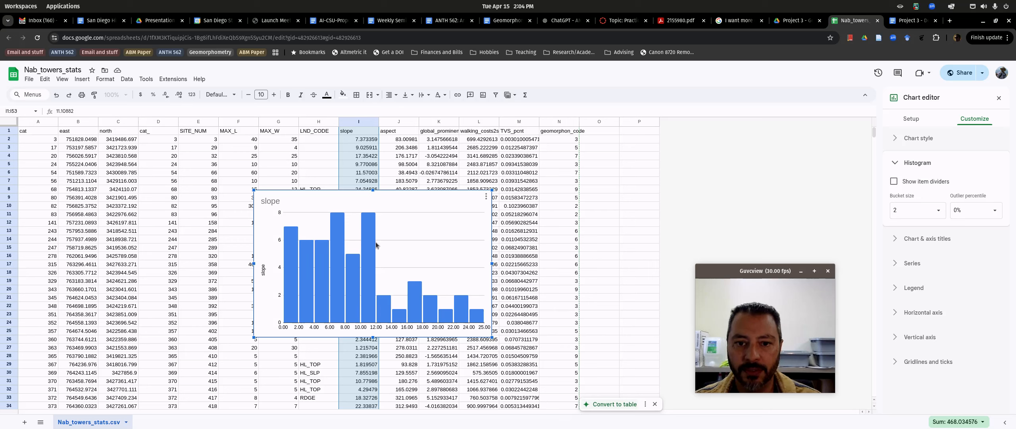
# Step: Move the slope histogram over columns A to G, just below the header row
pyautogui.moveTo(424, 199); pyautogui.dragTo(415, 198)
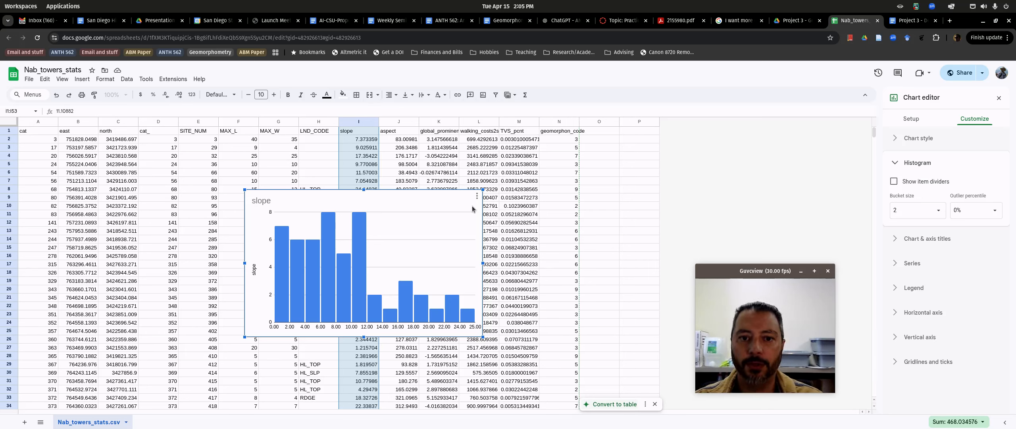
pyautogui.moveTo(423, 199); pyautogui.dragTo(211, 145)
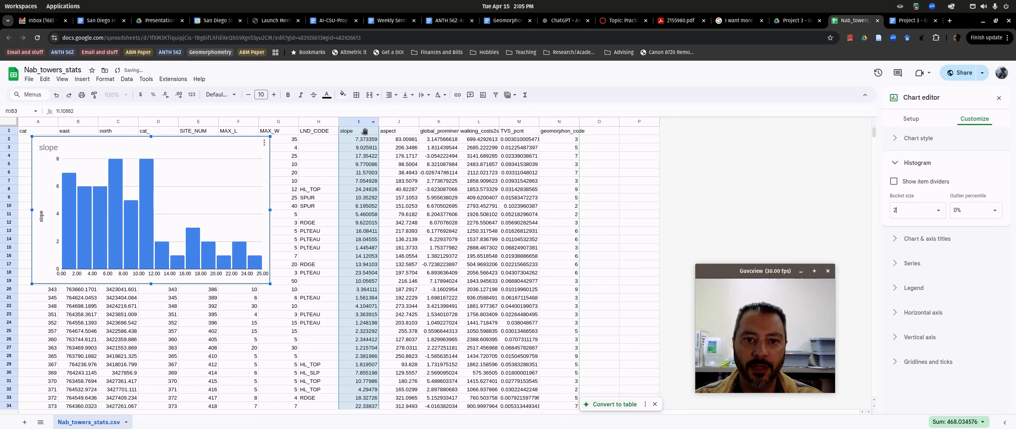
# Step: Insert a chart of the aspect column from its header to the last tower record, J1:J53
pyautogui.click(394, 133)
pyautogui.scroll(-10, 446, 214)
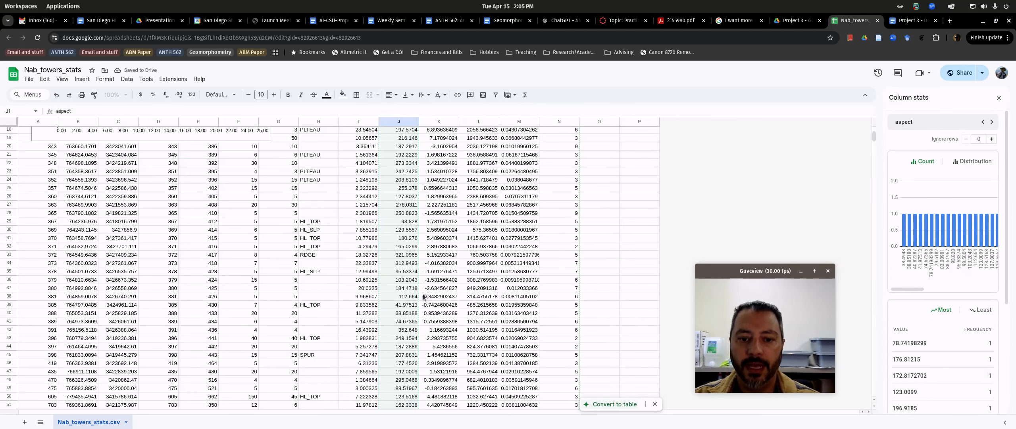
pyautogui.keyDown('shift'); pyautogui.click(416, 233); pyautogui.keyUp('shift')
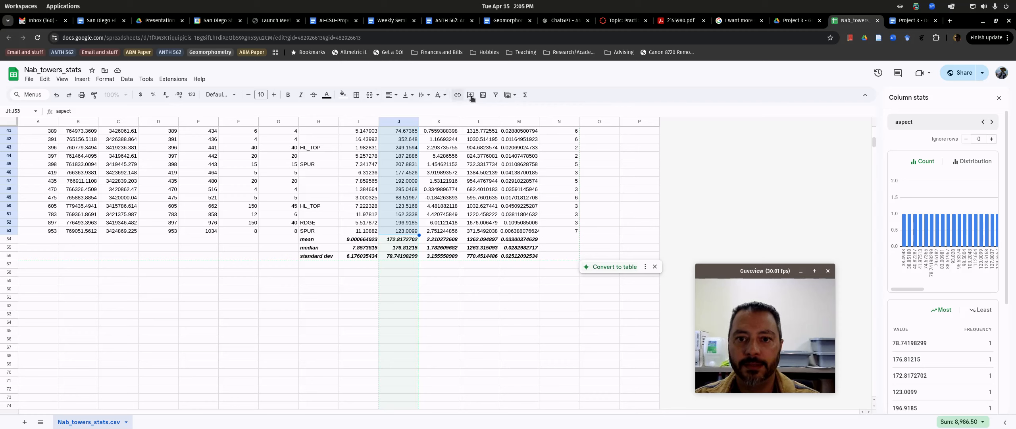
pyautogui.click(483, 95)
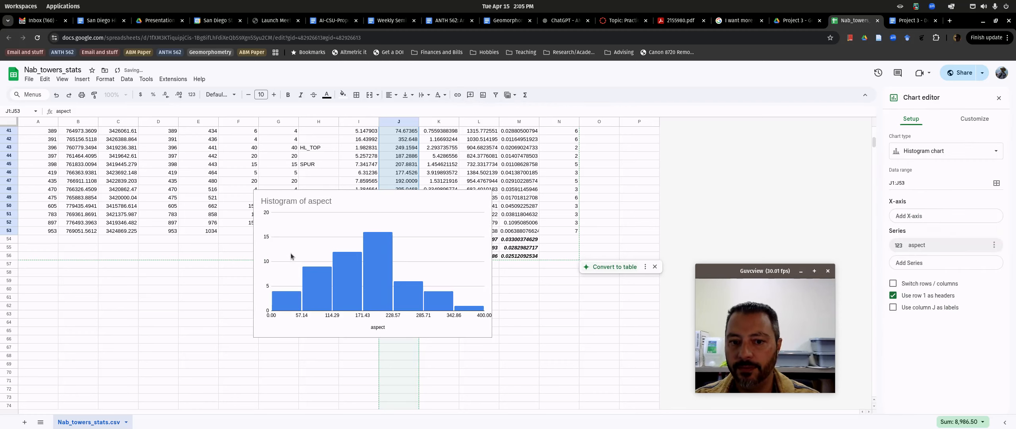
# Step: Try a bucket size of 10 for the aspect histogram, and set it to 25
pyautogui.click(971, 119)
pyautogui.click(915, 163)
pyautogui.click(939, 210)
pyautogui.click(909, 279)
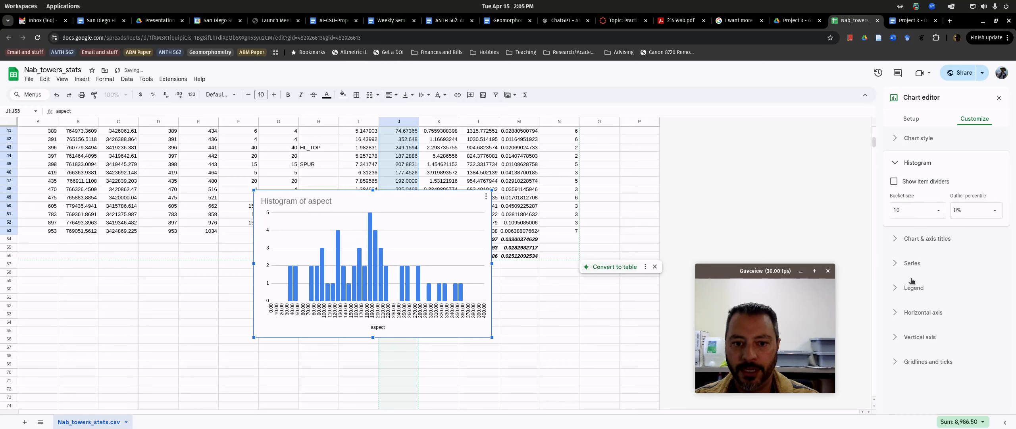
pyautogui.click(939, 209)
pyautogui.click(909, 292)
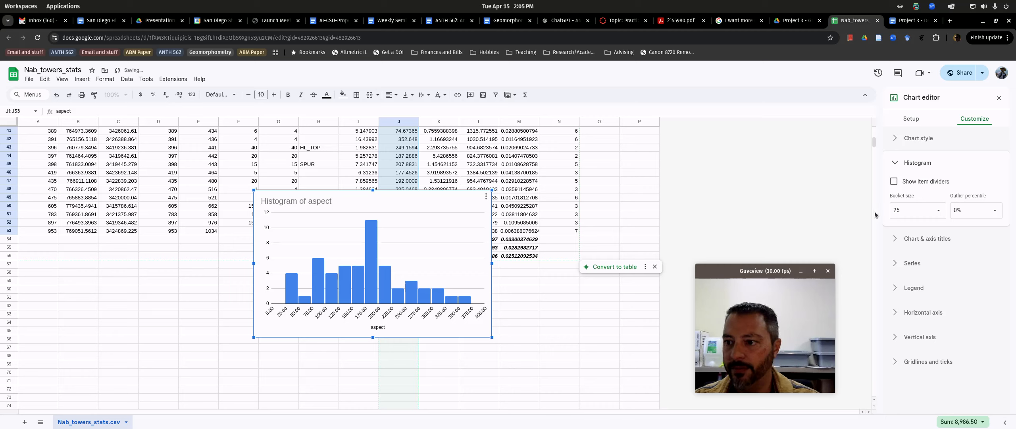
# Step: Set the aspect histogram's bucket size to 30 and move the chart over the first columns, below the slope chart
pyautogui.moveTo(903, 210); pyautogui.dragTo(874, 213)
pyautogui.write('30')
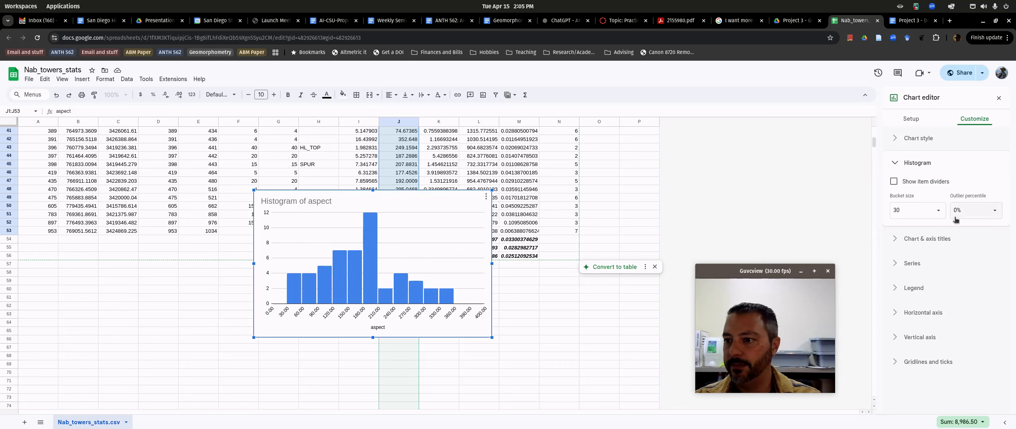
pyautogui.scroll(2, 426, 203)
pyautogui.moveTo(406, 294); pyautogui.dragTo(200, 169)
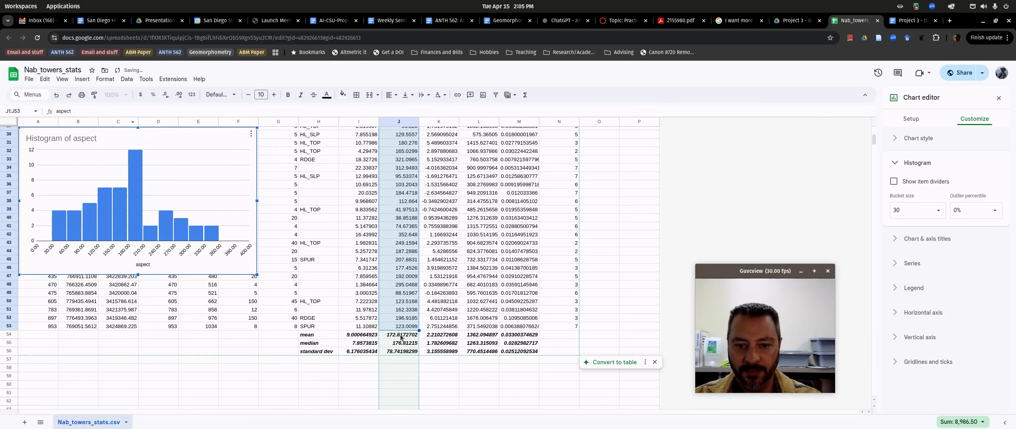
# Step: Insert a histogram of the global_prominence data in K1:K53, leaving out the summary statistics rows
pyautogui.scroll(6, 454, 206)
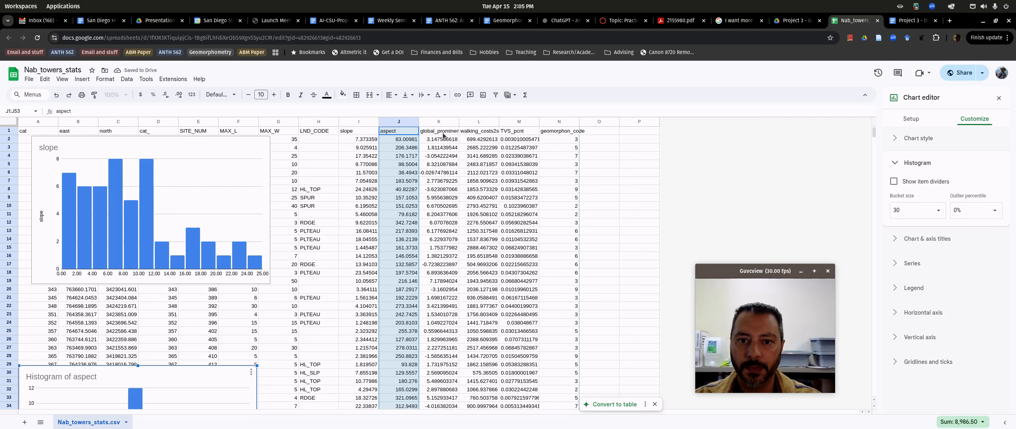
pyautogui.click(443, 141)
pyautogui.scroll(-6, 433, 254)
pyautogui.keyDown('shift'); pyautogui.click(449, 329); pyautogui.keyUp('shift')
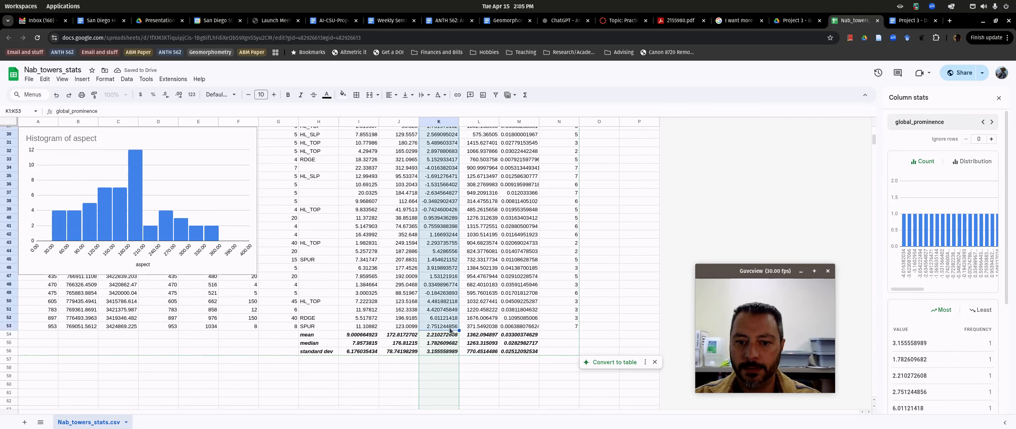
pyautogui.click(483, 94)
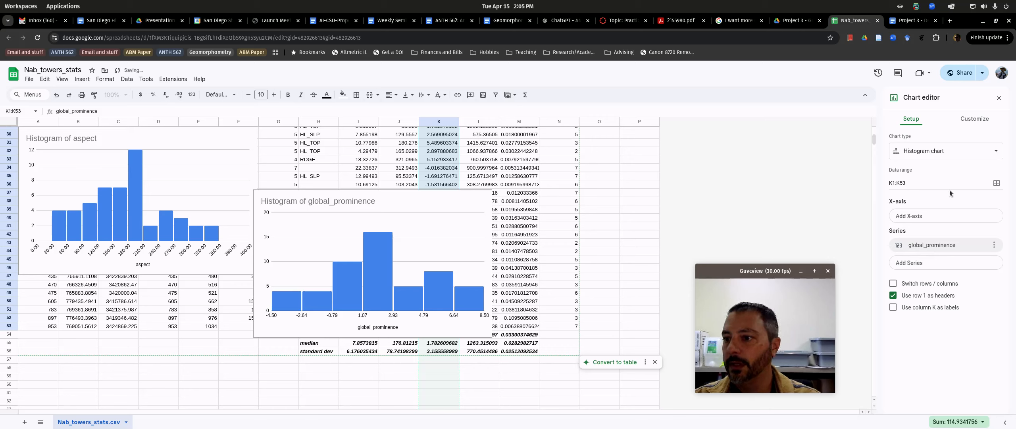
# Step: Try bucket sizes 10 and 2 on the global_prominence histogram, settle on 1, and move the chart below the aspect histogram
pyautogui.click(965, 120)
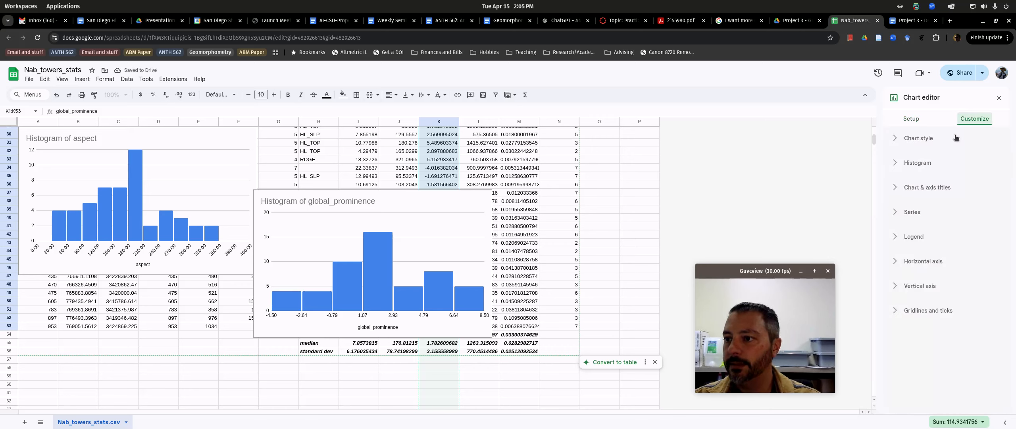
pyautogui.click(896, 164)
pyautogui.click(923, 212)
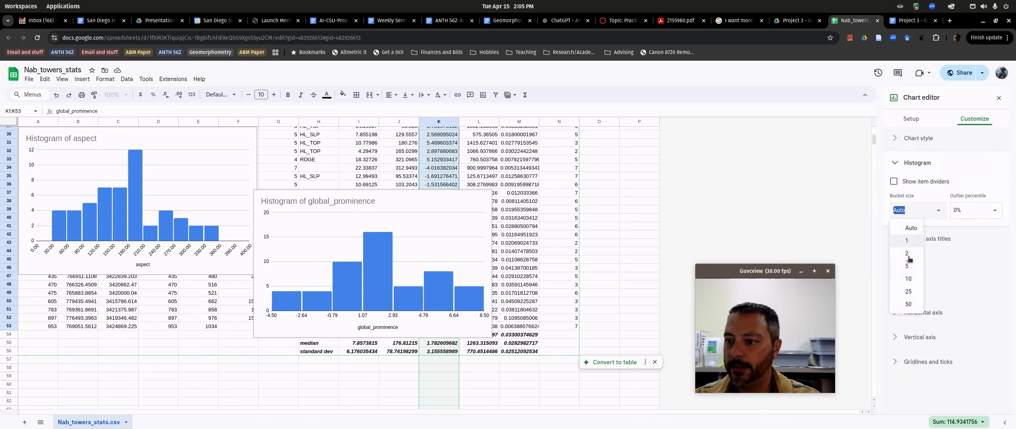
pyautogui.click(912, 279)
pyautogui.click(939, 210)
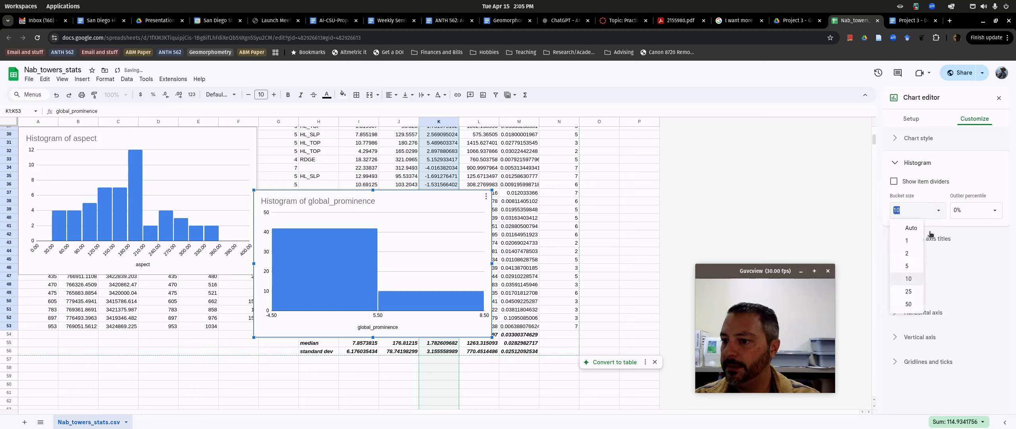
pyautogui.click(915, 255)
pyautogui.click(939, 210)
pyautogui.click(911, 241)
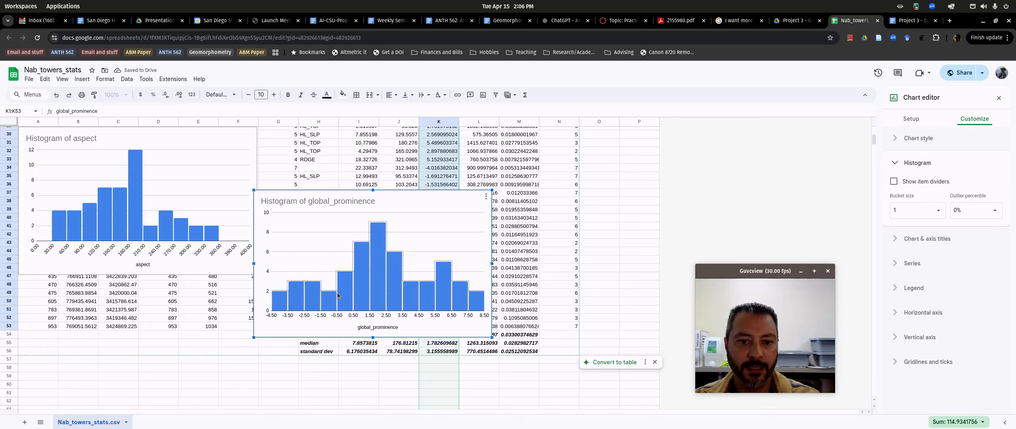
pyautogui.moveTo(283, 272); pyautogui.dragTo(100, 323)
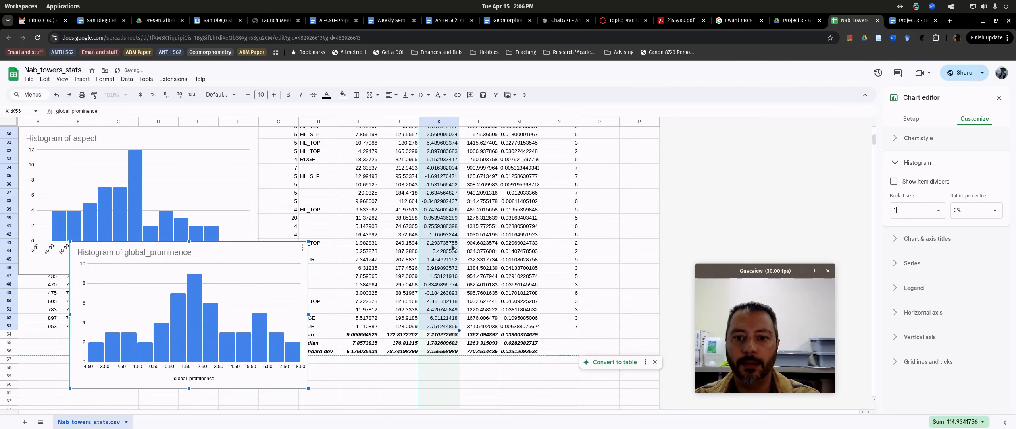
# Step: Insert a histogram of the walking_costs2streams data in L1:L53
pyautogui.scroll(6, 452, 248)
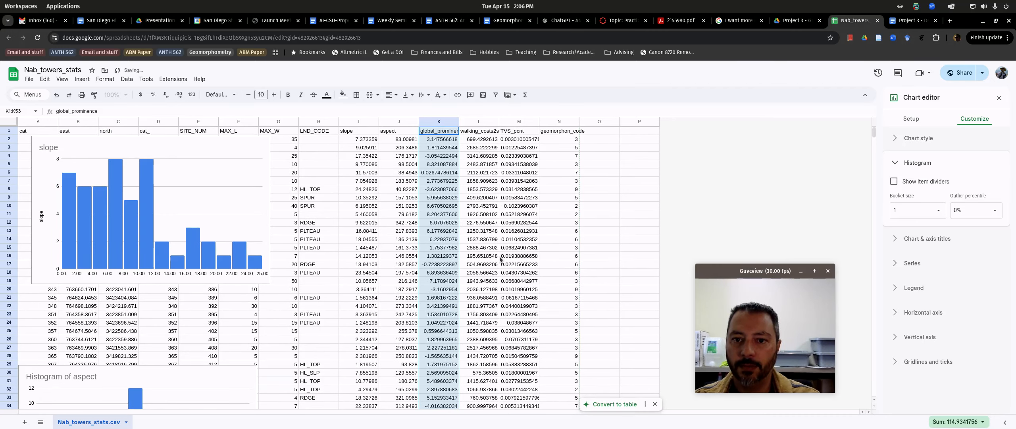
pyautogui.click(474, 130)
pyautogui.scroll(-9, 473, 226)
pyautogui.keyDown('shift'); pyautogui.click(478, 184); pyautogui.keyUp('shift')
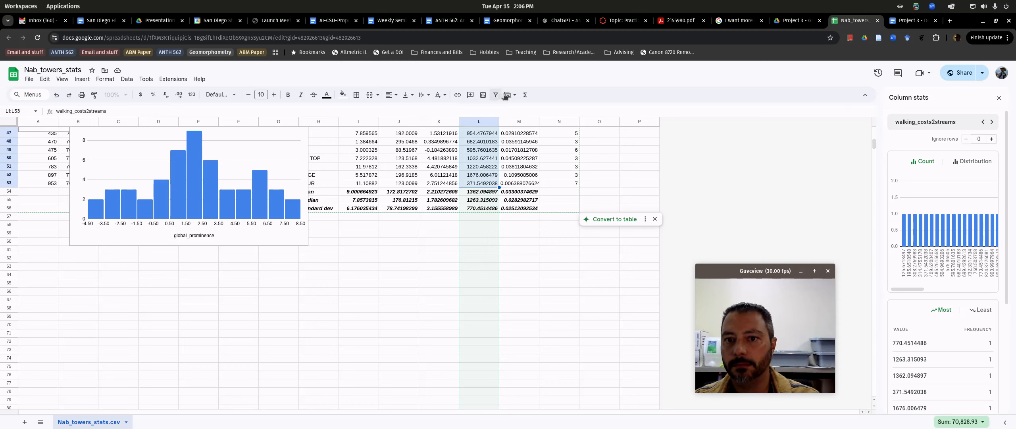
pyautogui.click(483, 94)
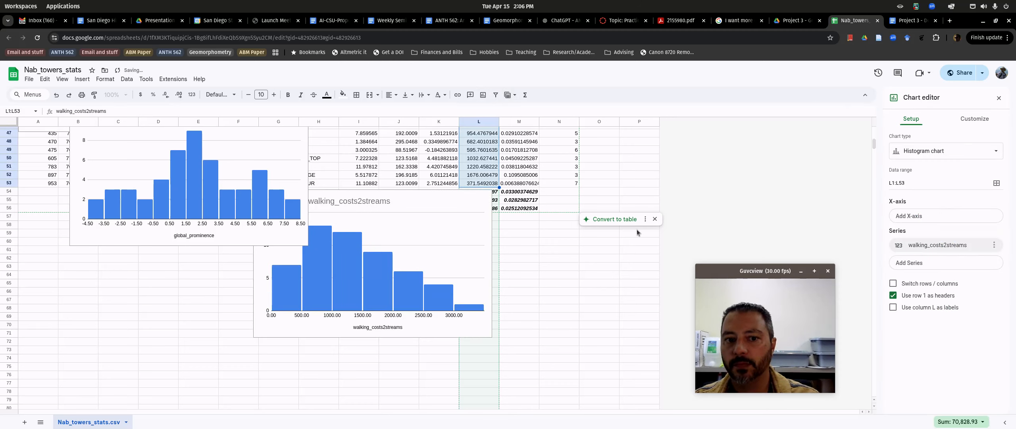
# Step: Try bucket sizes 5 and 50 on the walking_costs2streams histogram, settle on 200, and move the chart below the global_prominence histogram
pyautogui.click(975, 118)
pyautogui.click(918, 163)
pyautogui.click(918, 210)
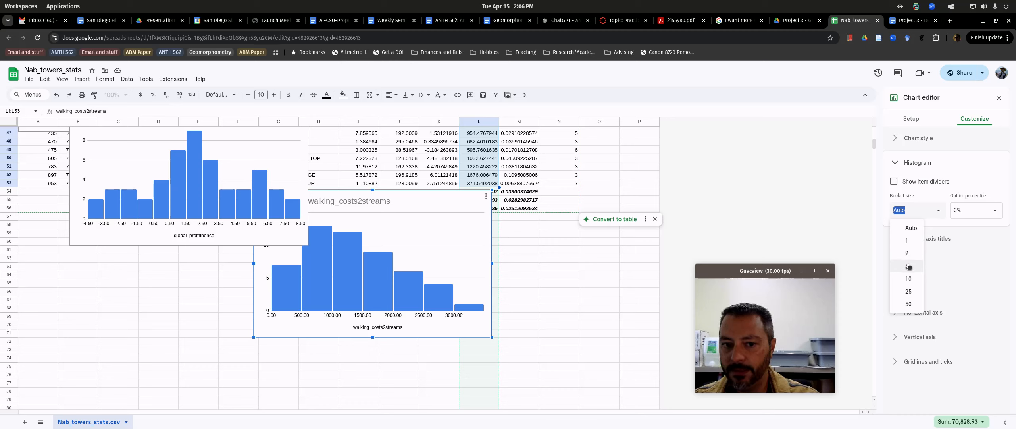
pyautogui.click(908, 265)
pyautogui.click(936, 218)
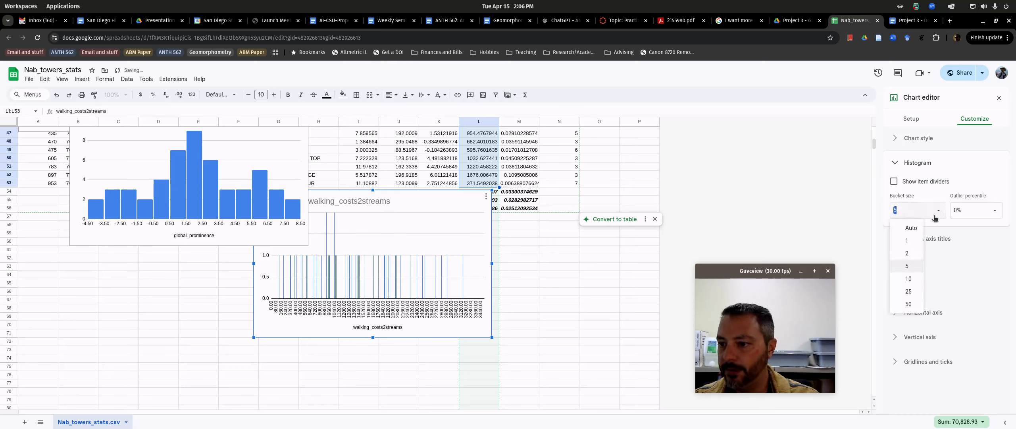
pyautogui.click(909, 303)
pyautogui.click(938, 211)
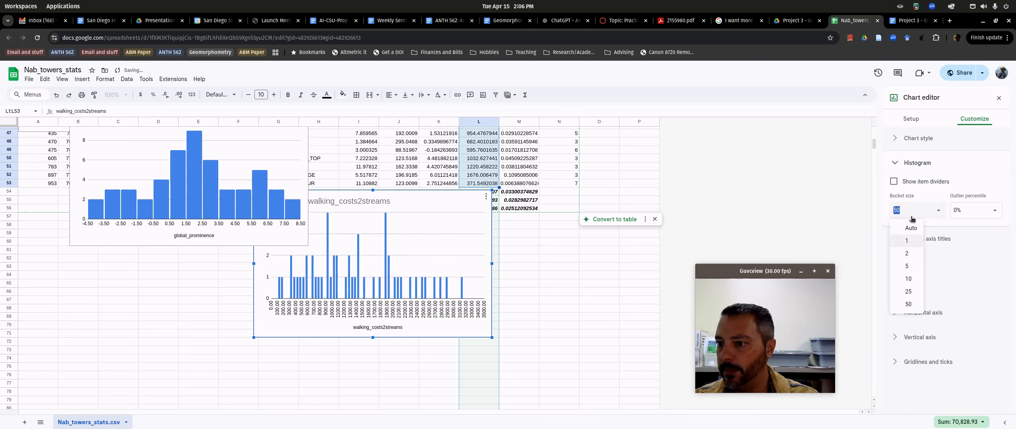
pyautogui.write('200')
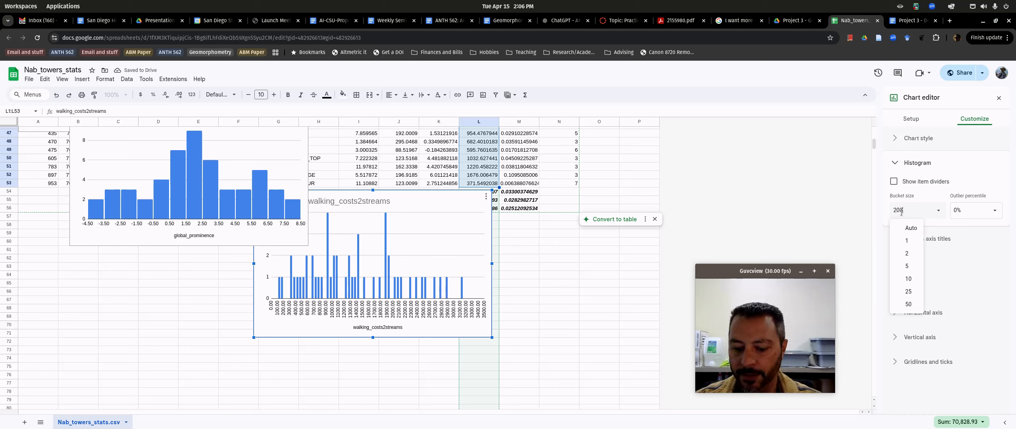
pyautogui.press('Return')
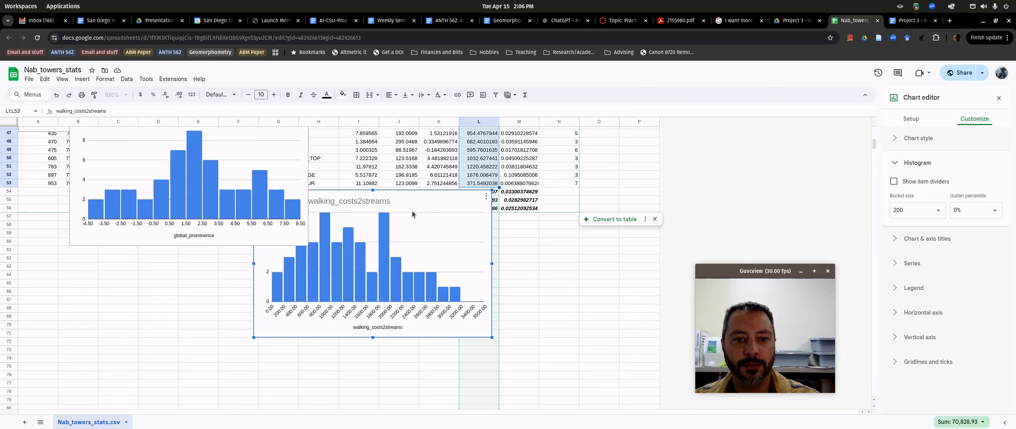
pyautogui.moveTo(446, 194); pyautogui.dragTo(249, 255)
# Step: Insert a histogram of the TVS_pcnt data in M1:M53
pyautogui.scroll(4, 497, 244)
pyautogui.scroll(11, 497, 244)
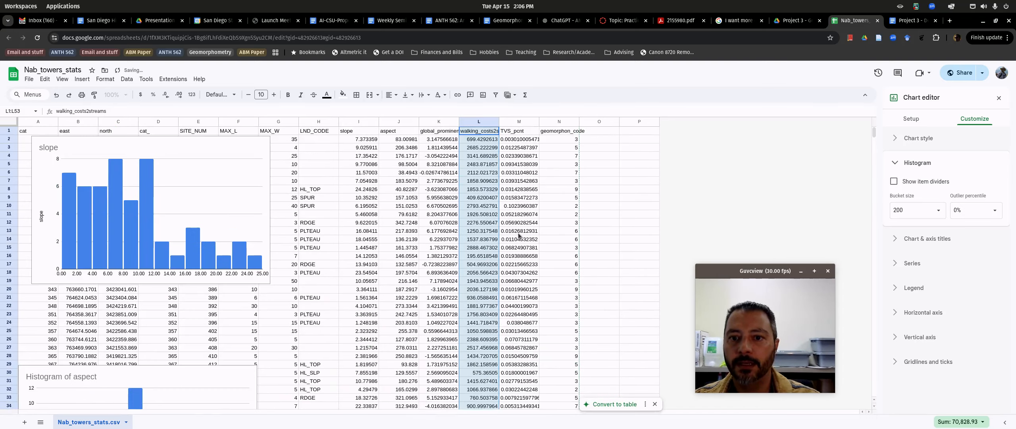
pyautogui.click(521, 131)
pyautogui.scroll(-4, 528, 270)
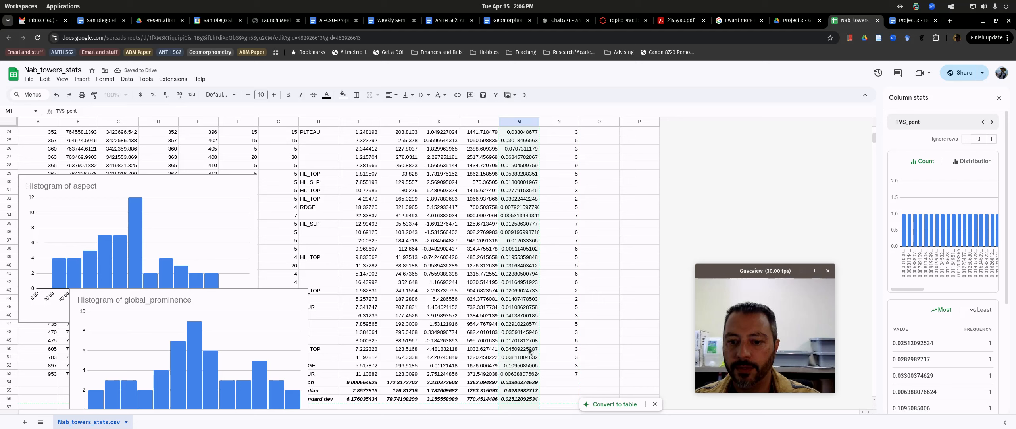
pyautogui.keyDown('shift'); pyautogui.click(537, 375); pyautogui.keyUp('shift')
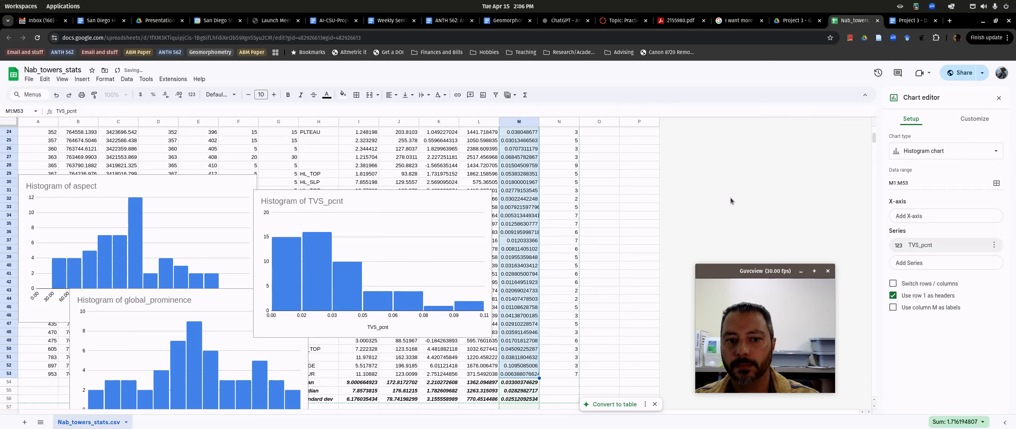
# Step: Try bucket sizes of 1 and 0.5 on the TVS_pcnt histogram
pyautogui.click(974, 118)
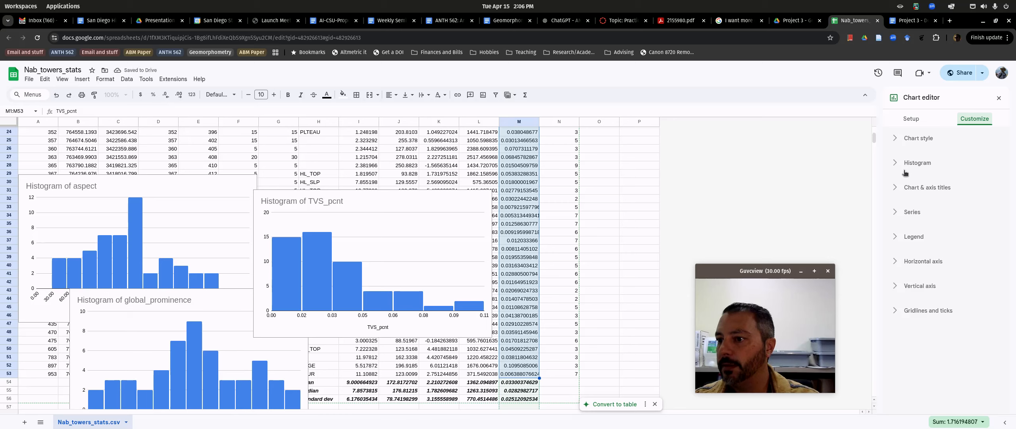
pyautogui.click(909, 163)
pyautogui.click(939, 210)
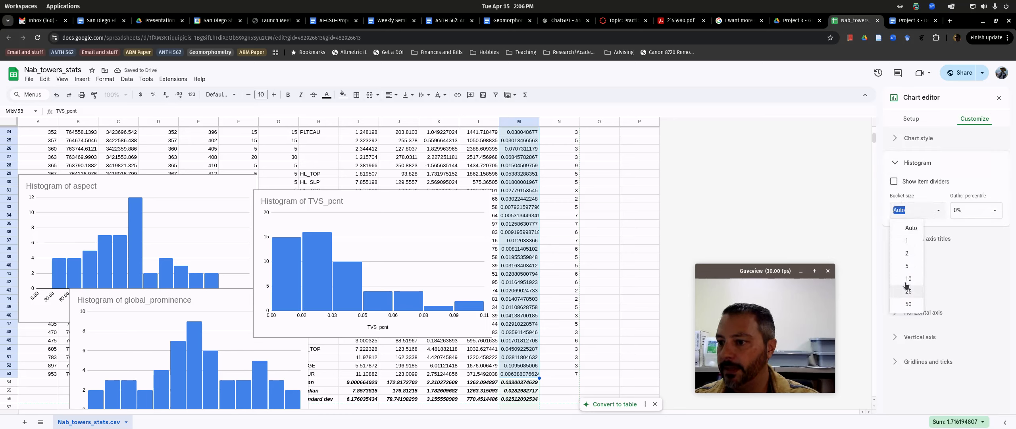
pyautogui.click(910, 241)
pyautogui.click(914, 217)
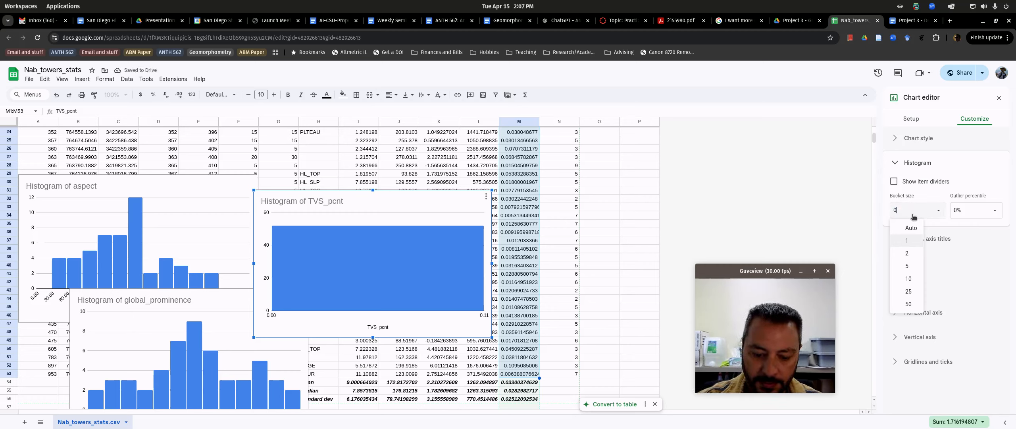
pyautogui.write('0.5')
pyautogui.press('Return')
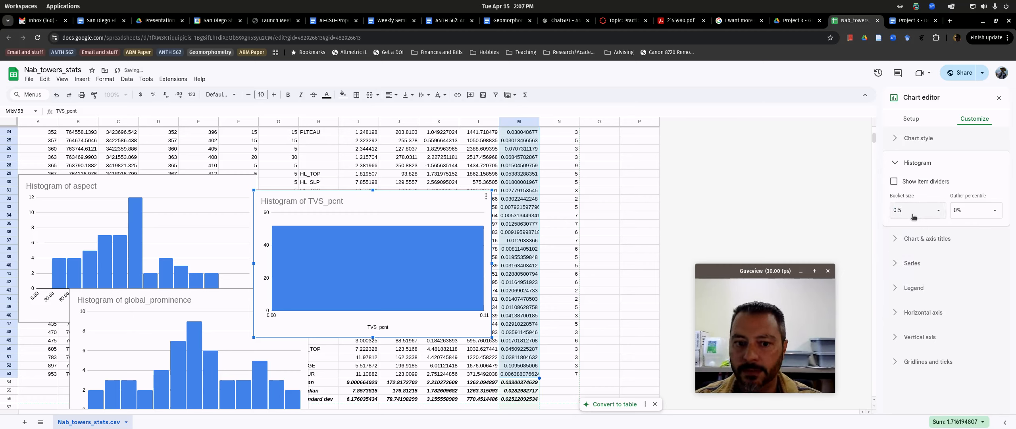
# Step: Try a bucket size of 0.05 on the TVS_pcnt histogram
pyautogui.click(928, 217)
pyautogui.click(879, 219)
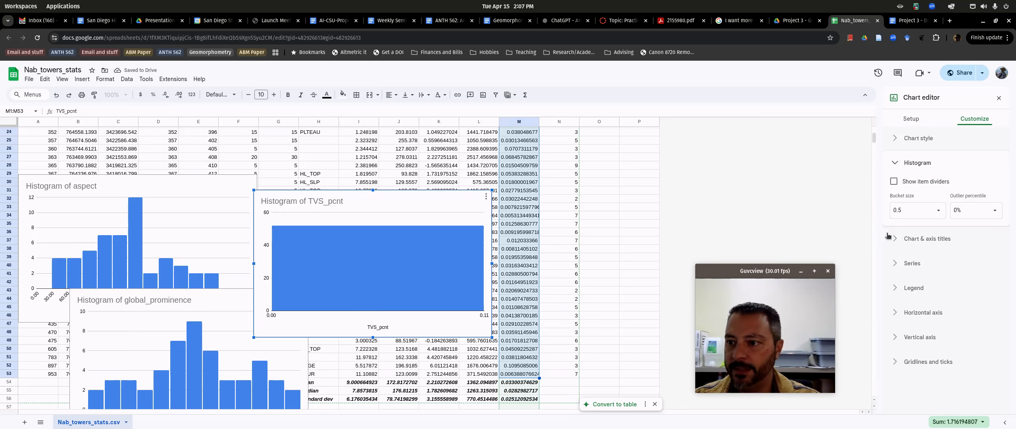
pyautogui.click(898, 212)
pyautogui.click(896, 210)
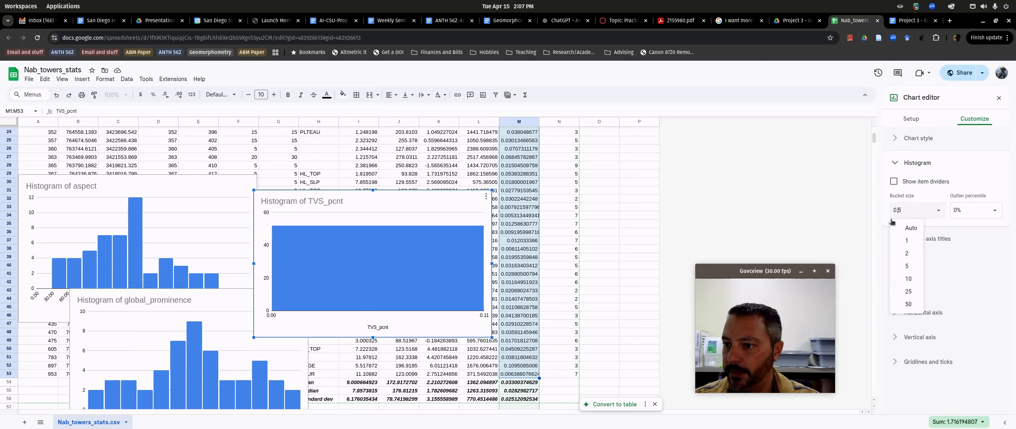
pyautogui.write('0')
pyautogui.press('Return')
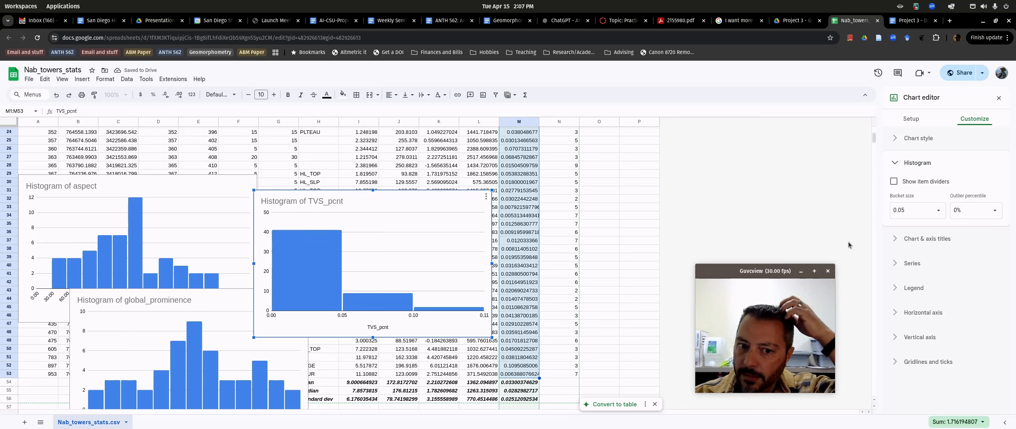
# Step: Set the TVS_pcnt histogram's bucket size to 0.005
pyautogui.click(905, 216)
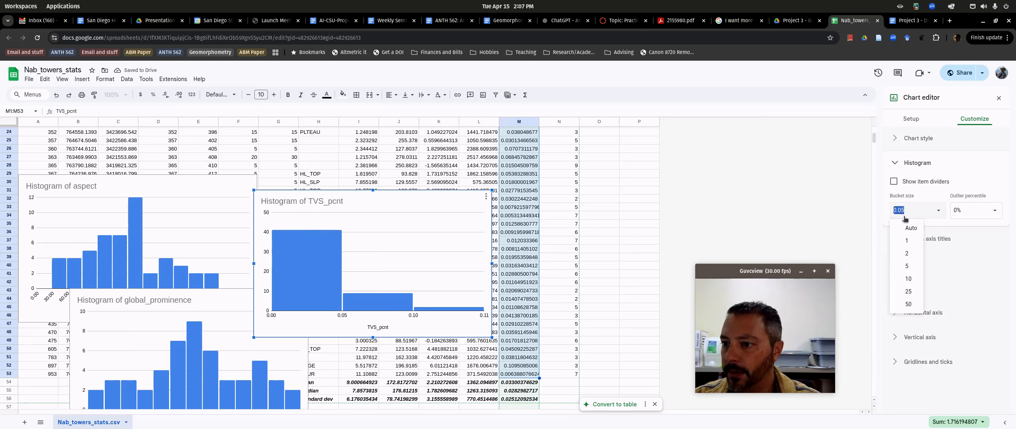
pyautogui.click(900, 211)
pyautogui.write('0')
pyautogui.press('Return')
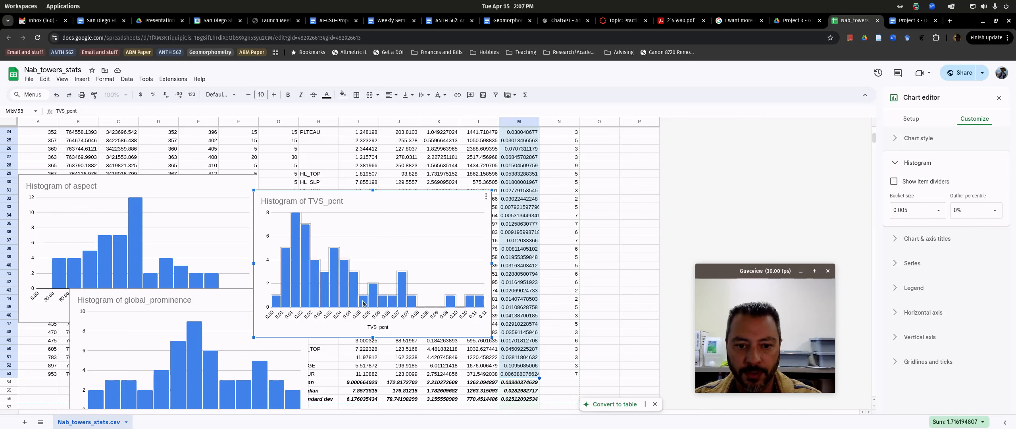
# Step: Insert a histogram of the geomorphon_code data in N1:N53
pyautogui.scroll(-3, 576, 283)
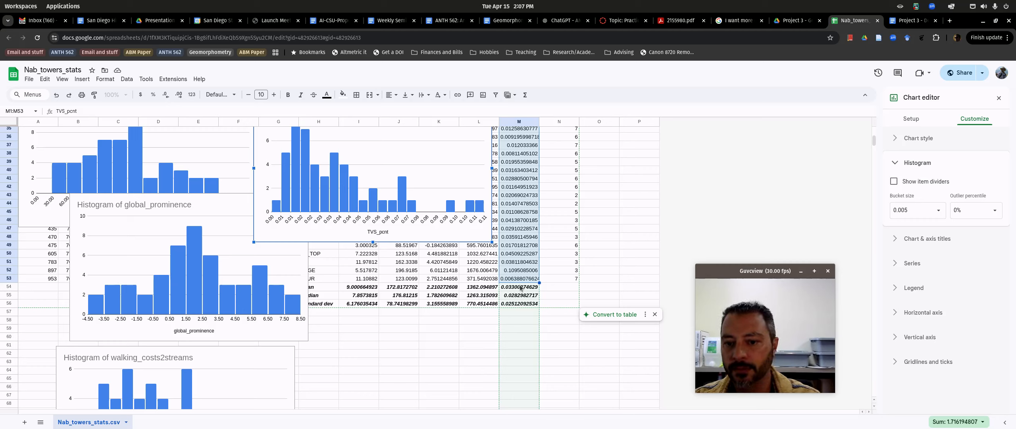
pyautogui.scroll(10, 440, 239)
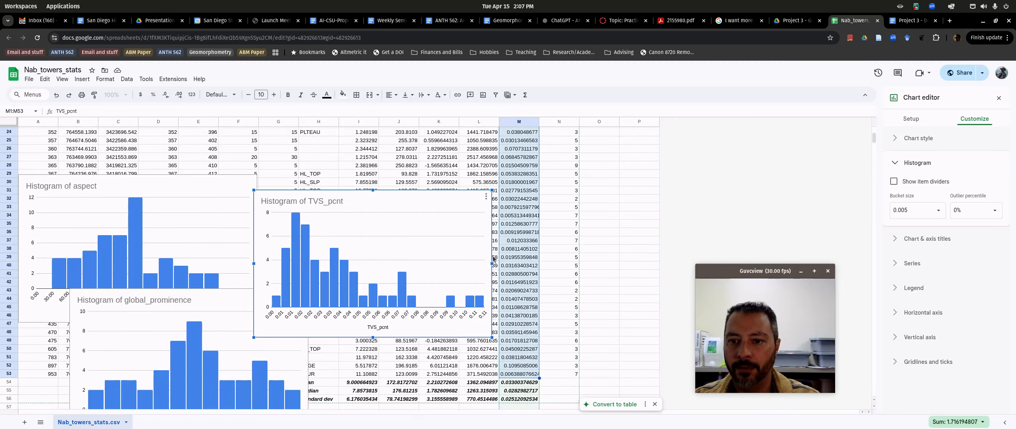
pyautogui.click(562, 131)
pyautogui.scroll(-10, 567, 270)
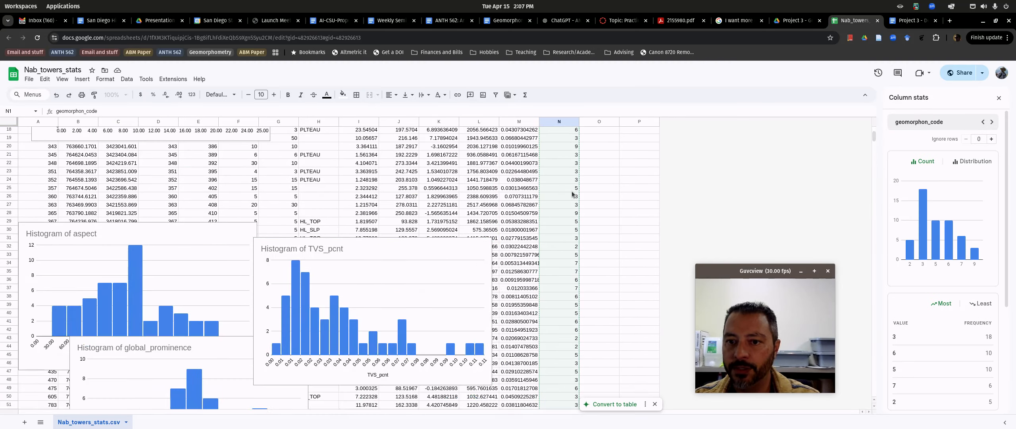
pyautogui.keyDown('shift'); pyautogui.click(571, 276); pyautogui.keyUp('shift')
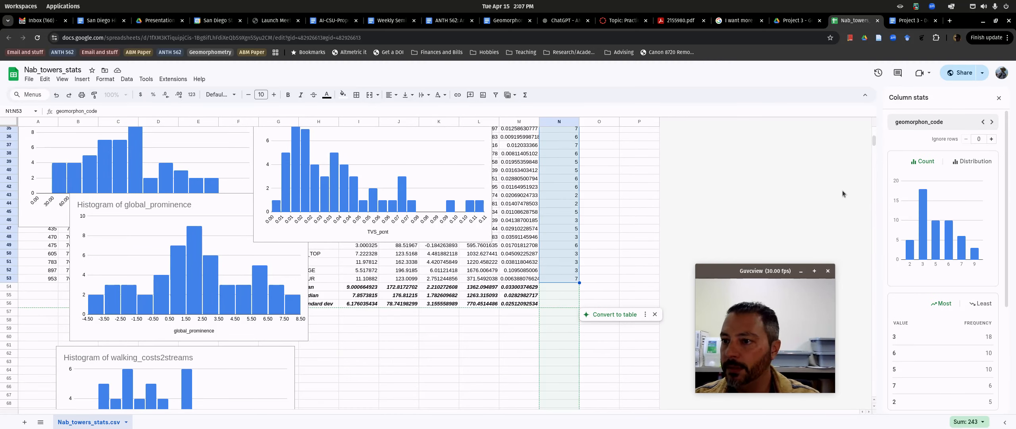
pyautogui.click(483, 96)
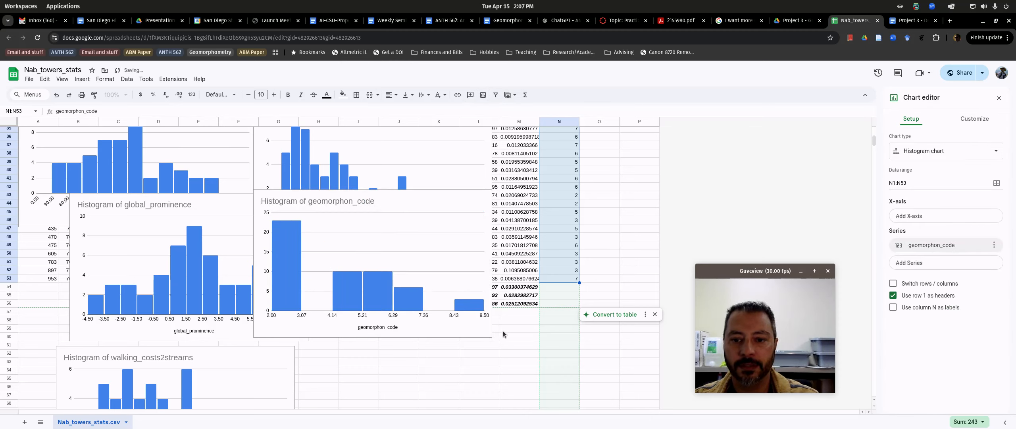
# Step: Set the geomorphon_code histogram's bucket size to 1
pyautogui.scroll(5, 610, 247)
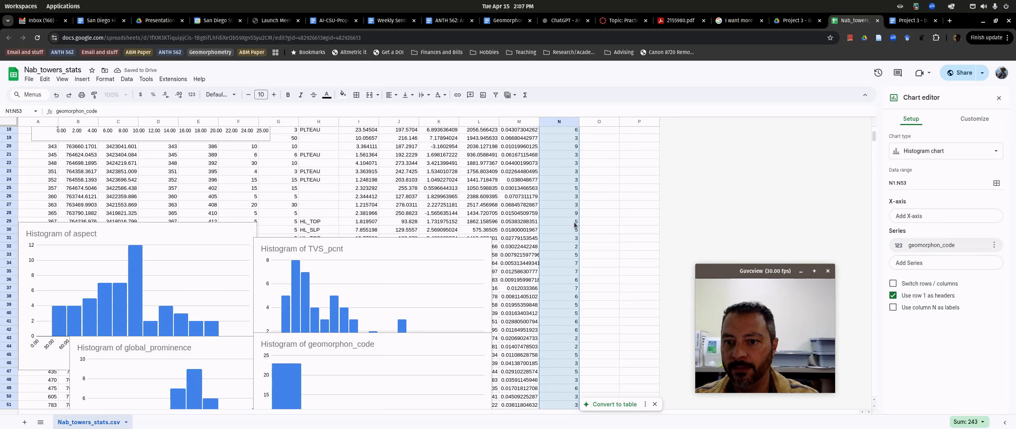
pyautogui.scroll(-5, 574, 226)
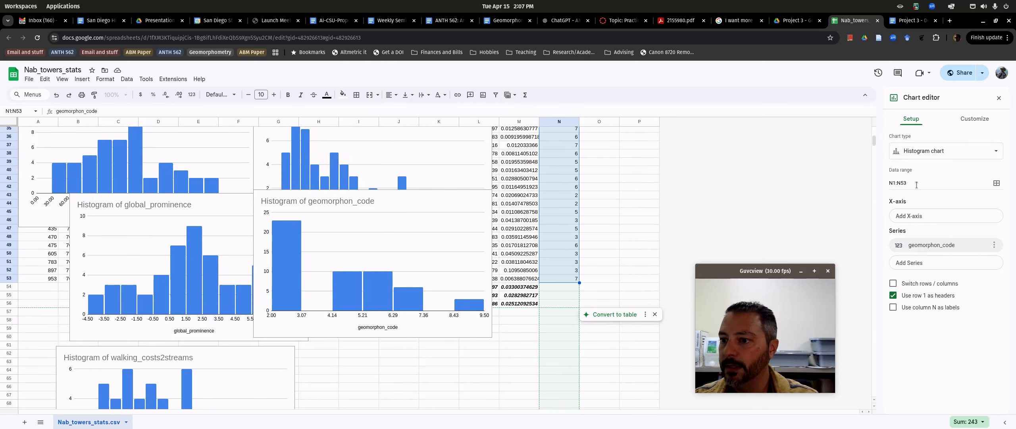
pyautogui.click(965, 120)
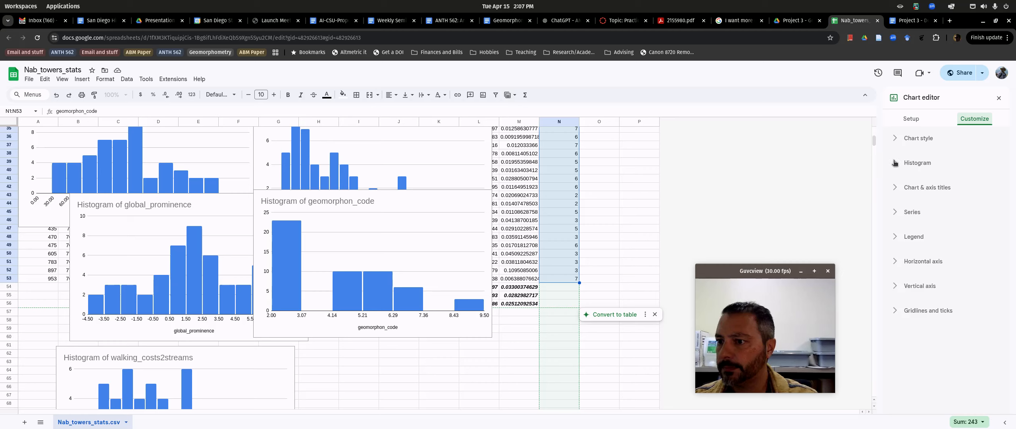
pyautogui.click(895, 162)
pyautogui.click(916, 210)
pyautogui.click(925, 242)
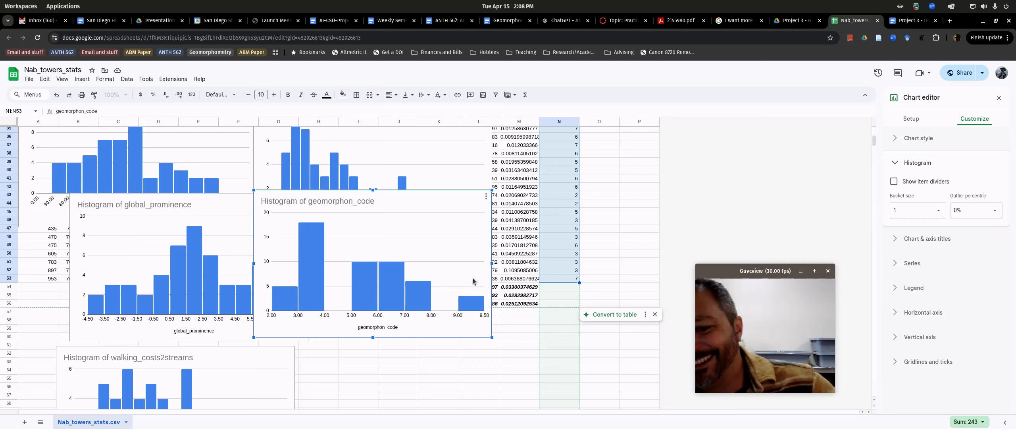
# Step: Move the geomorphon_code histogram clear of the TVS_pcnt one and place the aspect histogram just below the slope chart
pyautogui.moveTo(589, 232); pyautogui.dragTo(474, 263)
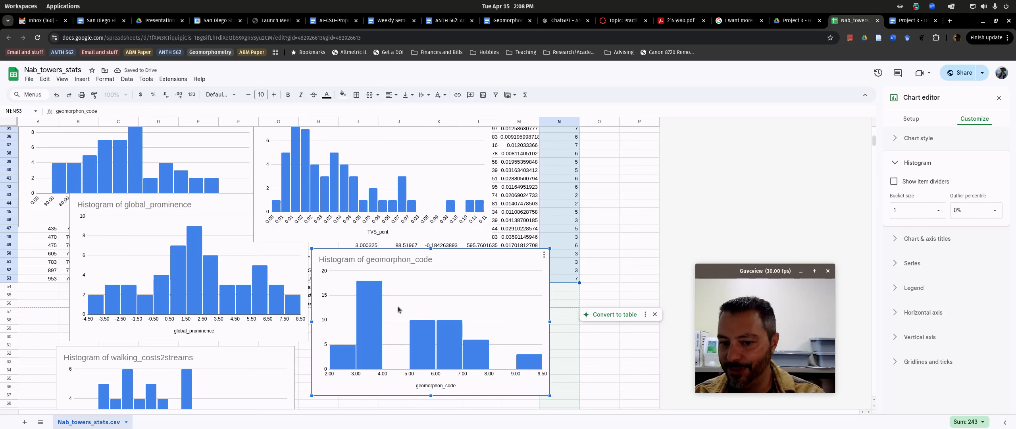
pyautogui.scroll(10, 208, 209)
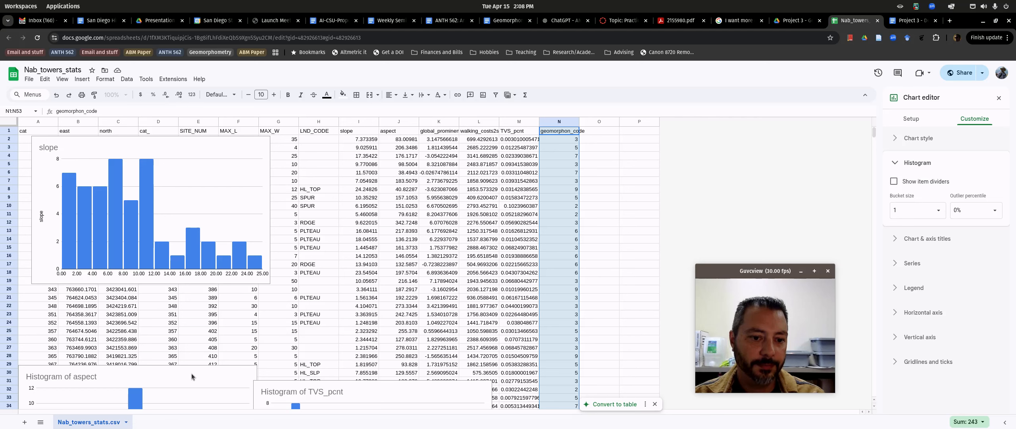
pyautogui.scroll(-4, 193, 376)
pyautogui.moveTo(200, 272); pyautogui.dragTo(202, 191)
pyautogui.scroll(4, 397, 317)
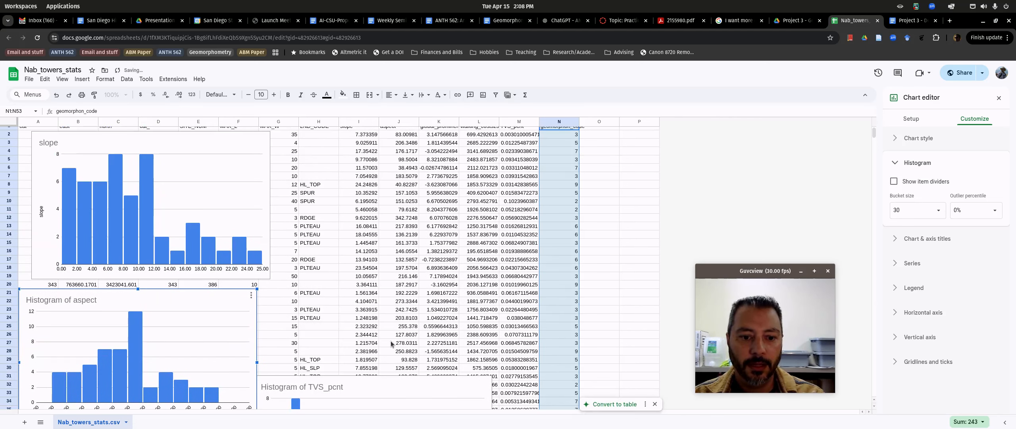
# Step: Move the TVS_pcnt histogram up beside the slope chart
pyautogui.click(378, 385)
pyautogui.moveTo(378, 385); pyautogui.dragTo(388, 128)
pyautogui.scroll(5, 403, 234)
pyautogui.scroll(-13, 380, 280)
pyautogui.scroll(4, 240, 262)
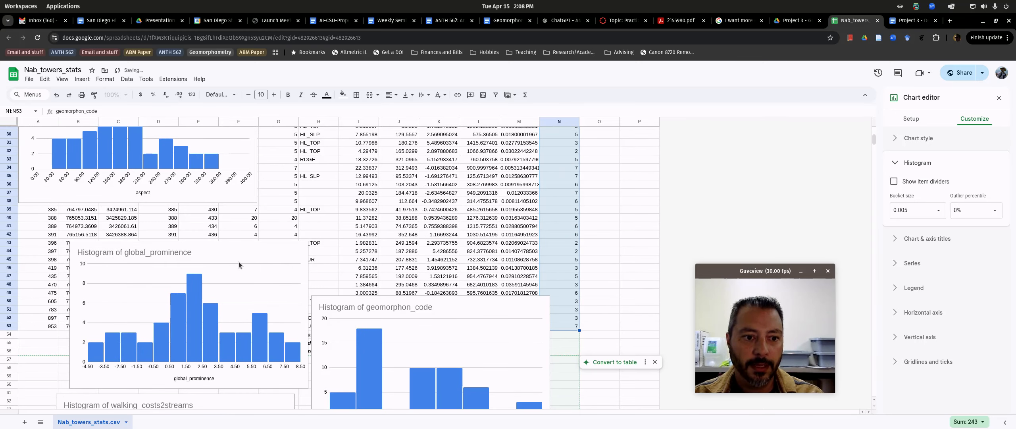
# Step: Place the global_prominence histogram directly beneath the TVS_pcnt histogram, beside the aspect histogram
pyautogui.moveTo(238, 249); pyautogui.dragTo(429, 119)
pyautogui.scroll(2, 437, 198)
pyautogui.scroll(6, 421, 308)
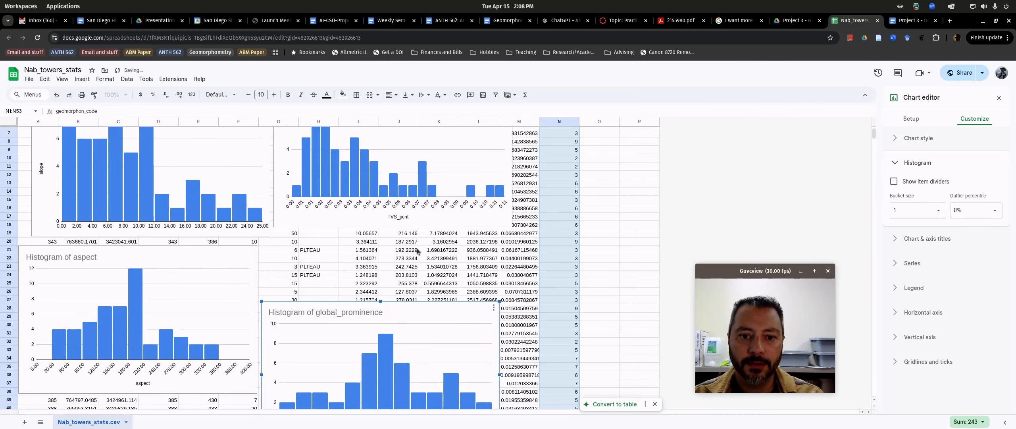
pyautogui.moveTo(419, 305); pyautogui.dragTo(423, 239)
# Step: Place the walking_costs2streams histogram beneath the aspect histogram and the geomorphon_code histogram beneath the global_prominence one
pyautogui.scroll(-5, 383, 269)
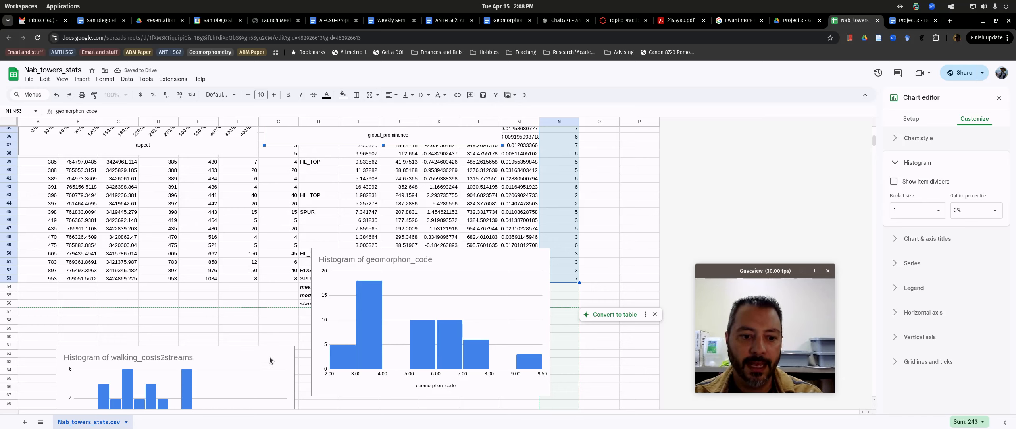
pyautogui.moveTo(262, 350); pyautogui.dragTo(232, 191)
pyautogui.scroll(2, 230, 273)
pyautogui.moveTo(205, 247); pyautogui.dragTo(148, 228)
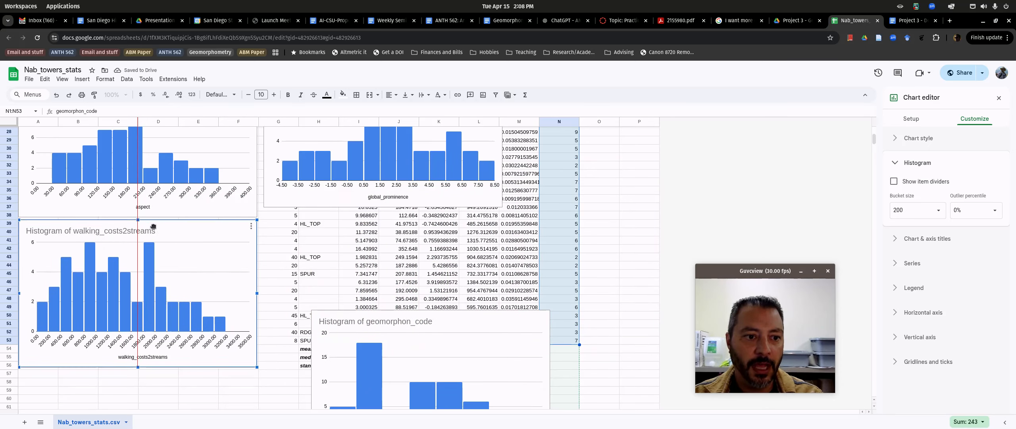
pyautogui.scroll(2, 361, 323)
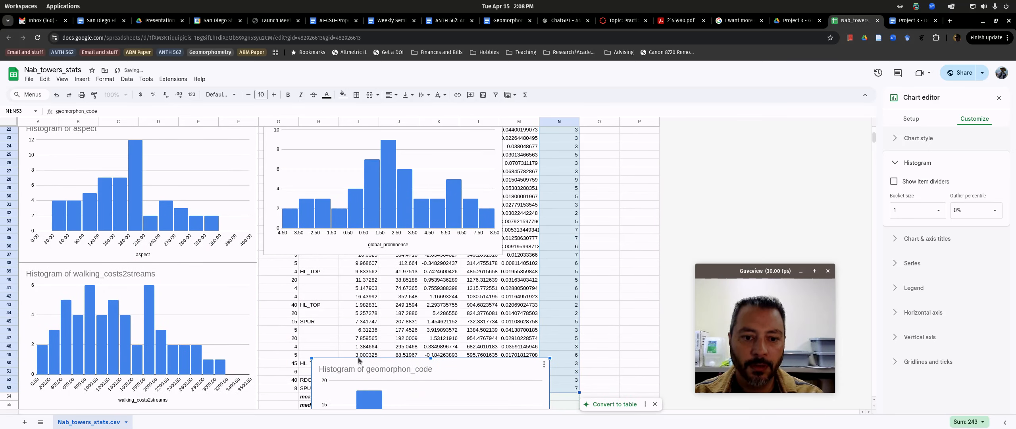
pyautogui.moveTo(358, 358); pyautogui.dragTo(301, 256)
# Step: Review the value distributions in all six arranged histograms, ending at walking_costs2streams and geomorphon_code
pyautogui.scroll(7, 155, 281)
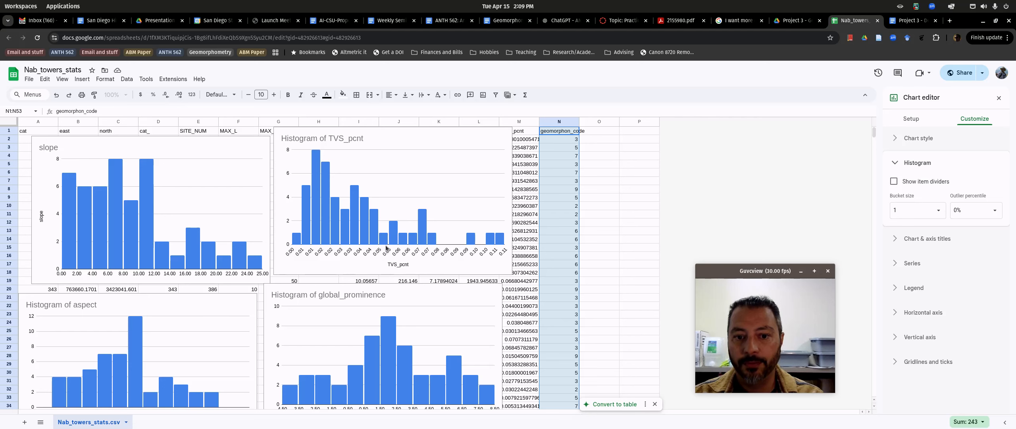
pyautogui.scroll(-5, 390, 224)
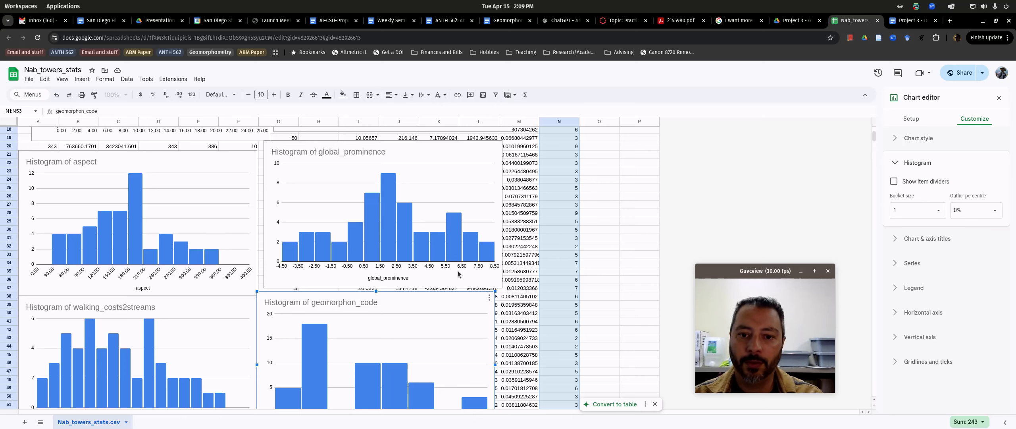
pyautogui.scroll(-4, 353, 291)
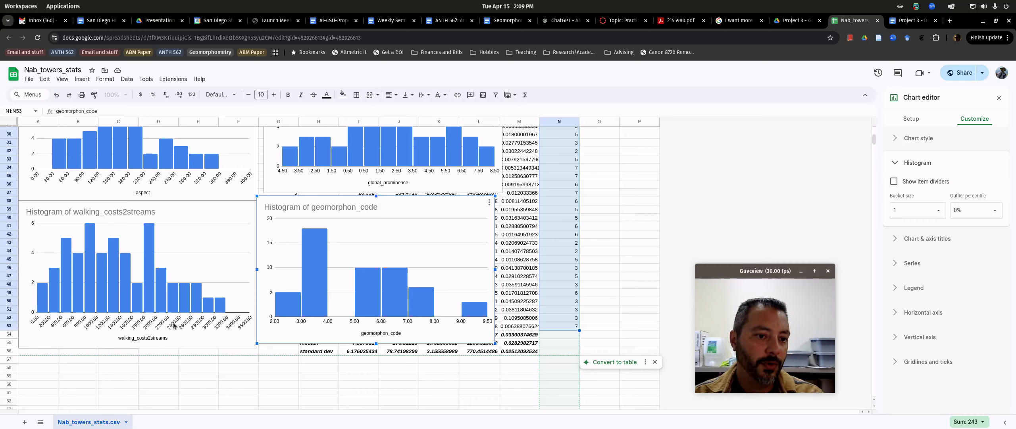
pyautogui.scroll(2, 174, 325)
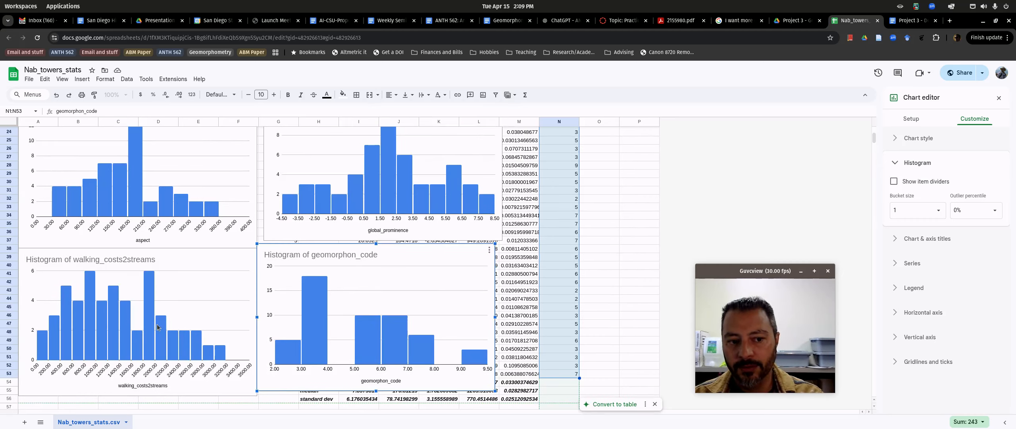
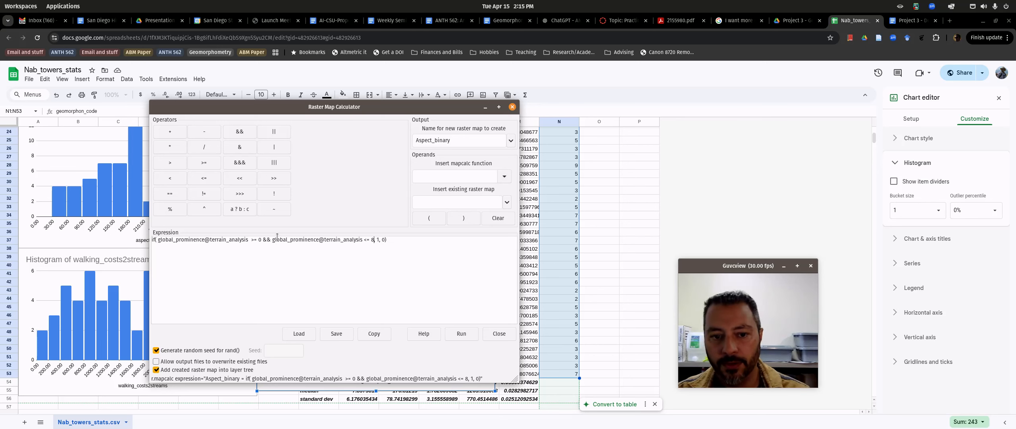
# Step: In the GRASS GIS Raster Map Calculator, name the output map GPROM_binary and run the global_prominence expression
pyautogui.moveTo(362, 113); pyautogui.dragTo(716, 112)
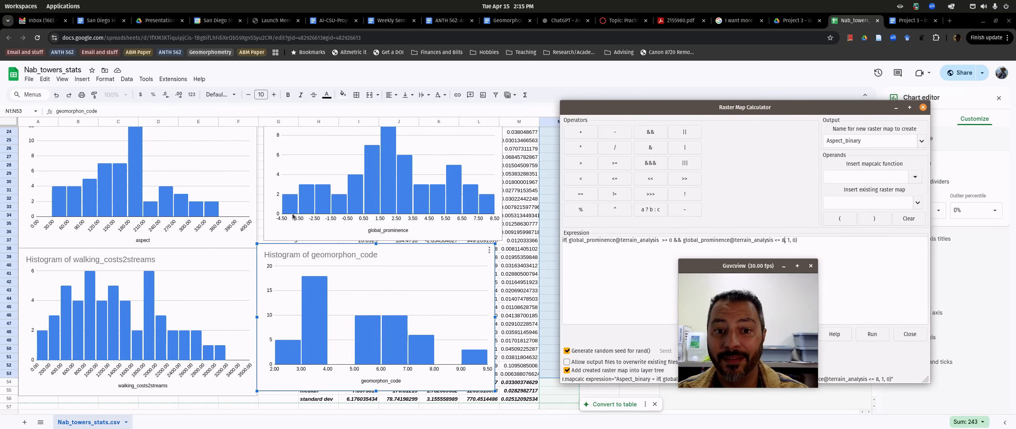
pyautogui.moveTo(690, 106); pyautogui.dragTo(397, 98)
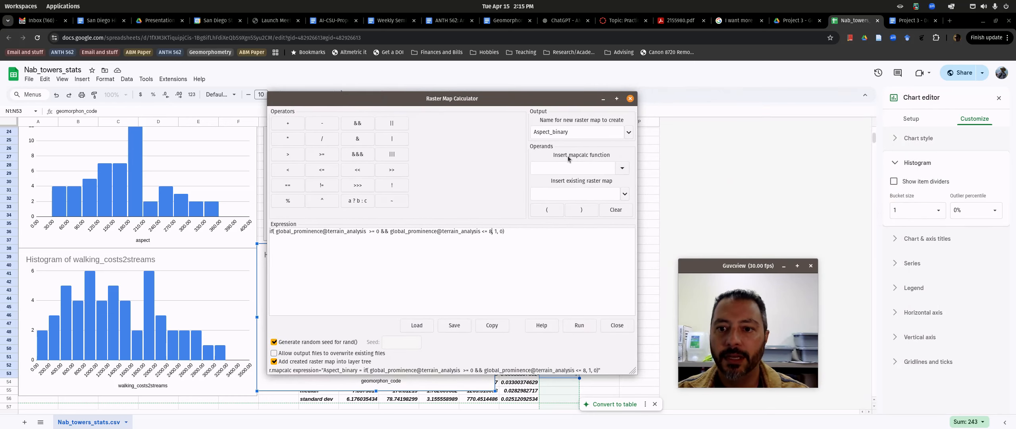
pyautogui.moveTo(552, 133); pyautogui.dragTo(505, 130)
pyautogui.write('GPROM')
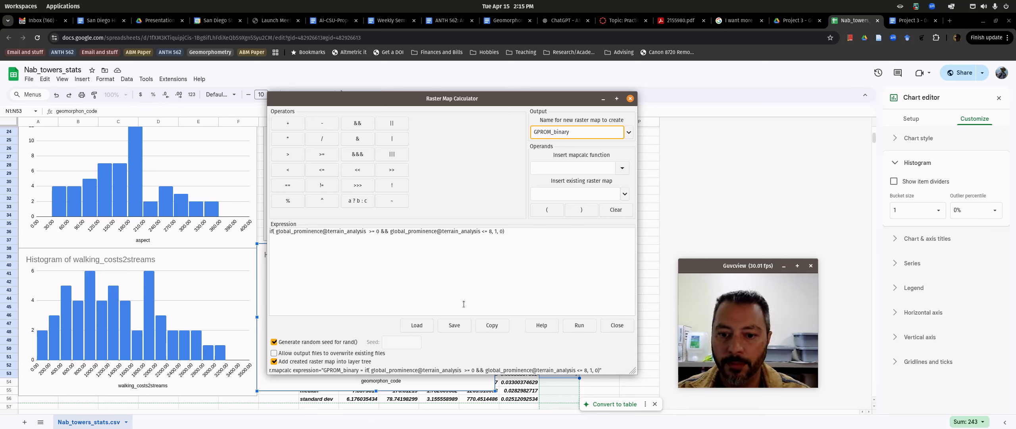
pyautogui.click(570, 328)
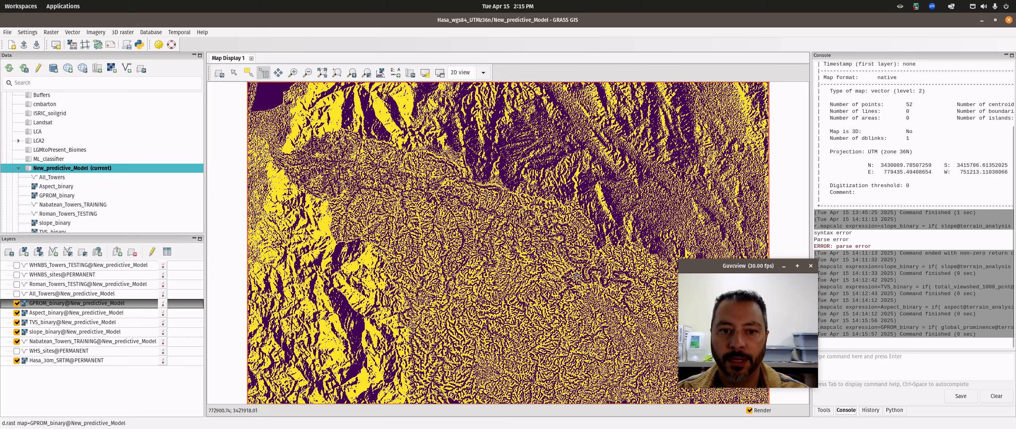
# Step: Switch to the spreadsheet in Chrome to check the walking_costs2streams histogram, and bring the GRASS Raster Map Calculator in front of it
pyautogui.press('super')
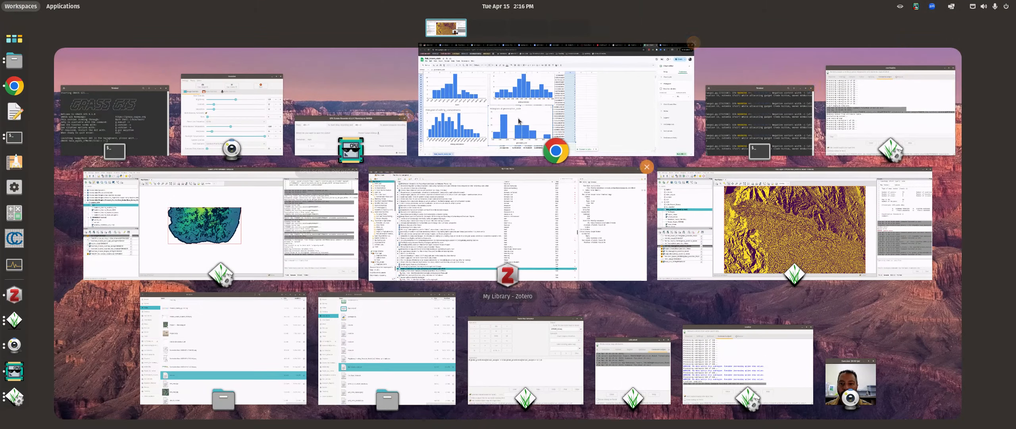
pyautogui.click(488, 112)
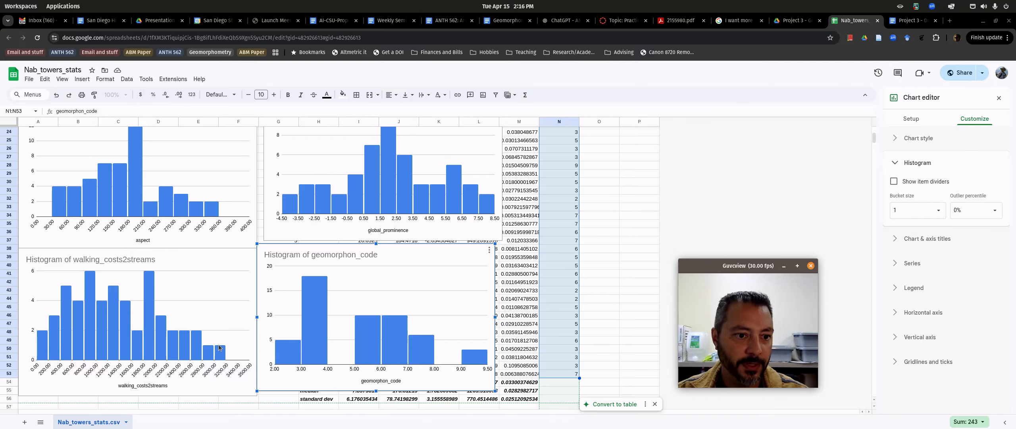
pyautogui.moveTo(1, 2)
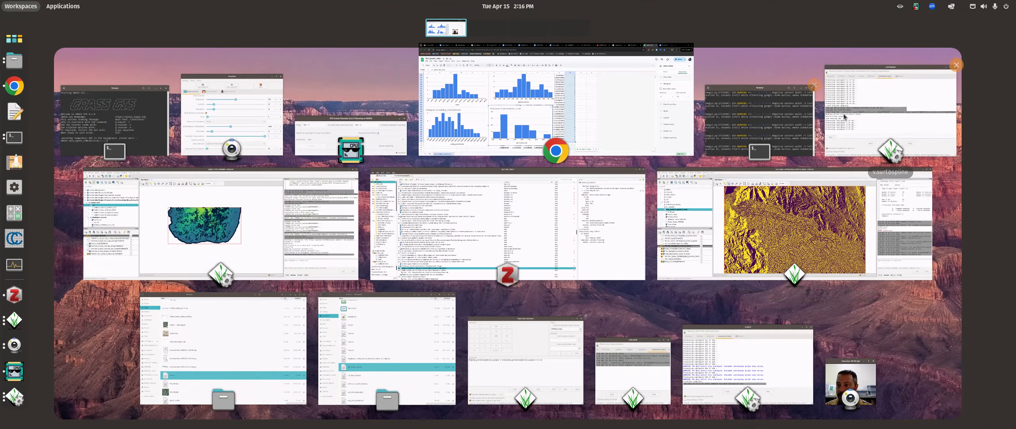
pyautogui.click(520, 361)
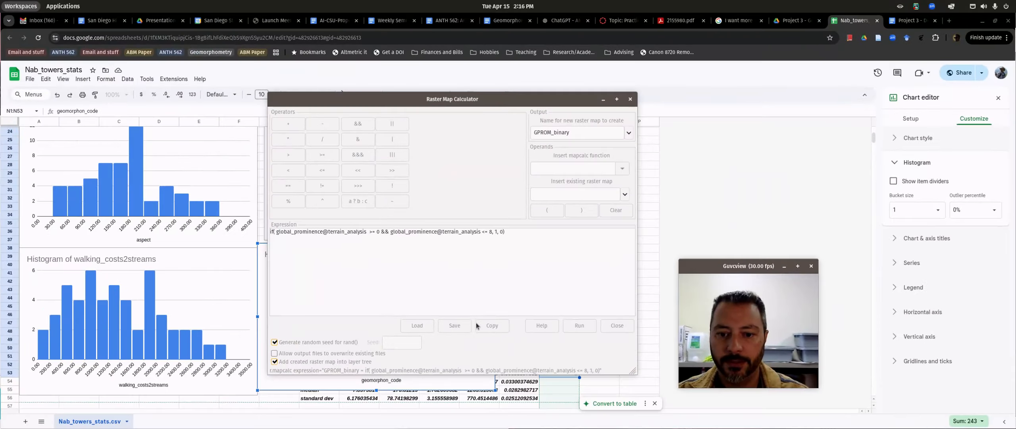
# Step: Replace the first global_prominence map in the calculator expression with streams_anisotropic_cost_surface from the LCA2 mapset
pyautogui.moveTo(365, 232); pyautogui.dragTo(277, 231)
pyautogui.press('BackSpace')
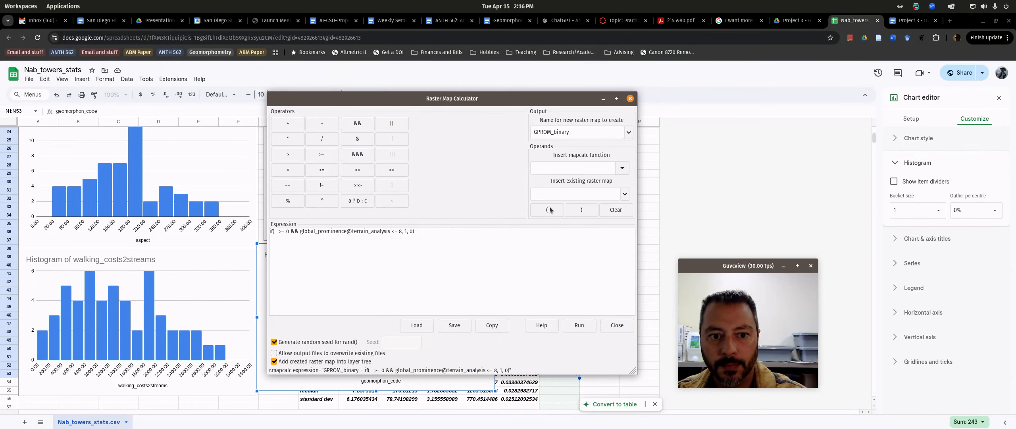
pyautogui.click(628, 195)
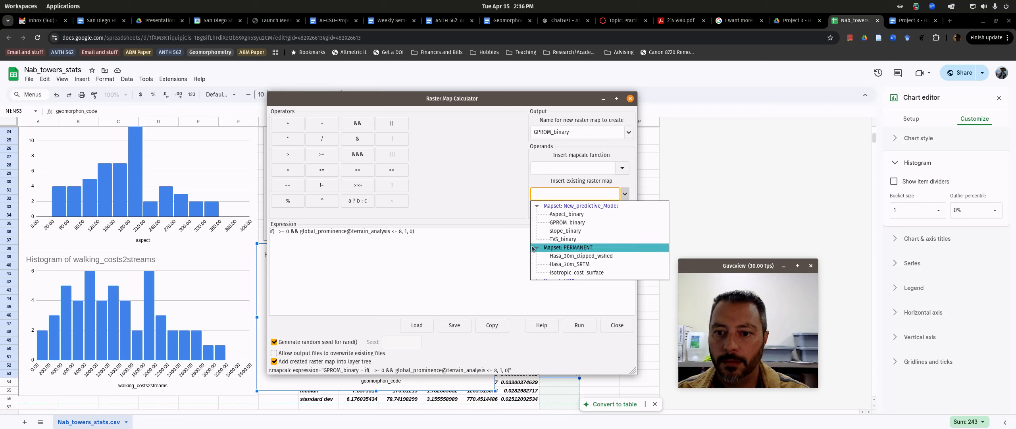
pyautogui.scroll(-2, 538, 247)
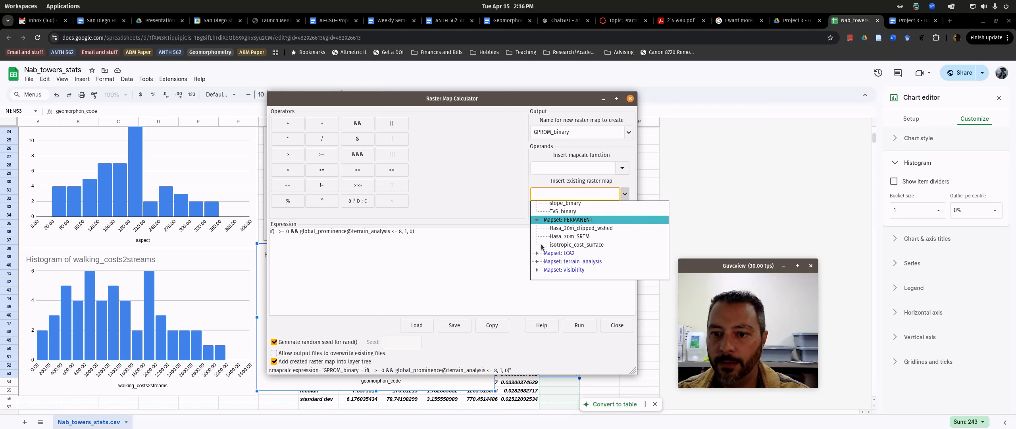
pyautogui.click(537, 253)
pyautogui.scroll(-5, 576, 258)
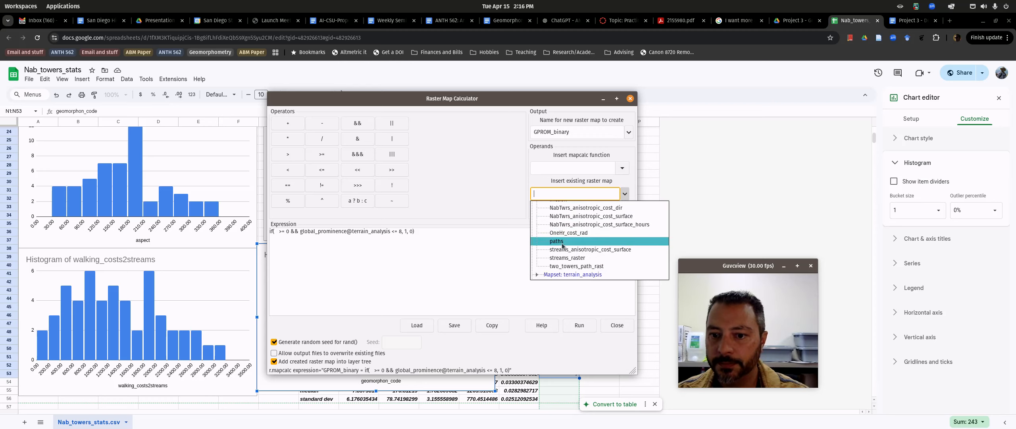
pyautogui.click(591, 249)
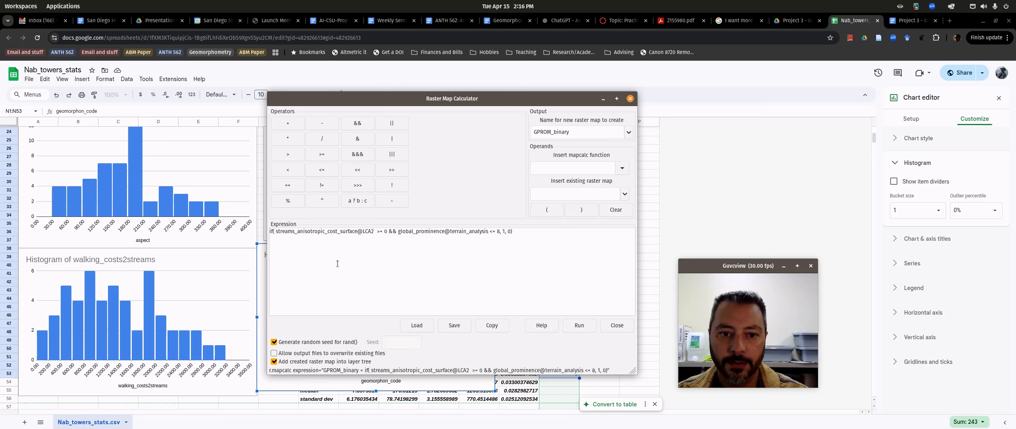
# Step: Replace the second map in the expression with a copy of streams_anisotropic_cost_surface@LCA2 and set the limits to >= 400 and <= 2200
pyautogui.moveTo(374, 231); pyautogui.dragTo(276, 231)
pyautogui.rightClick(283, 234)
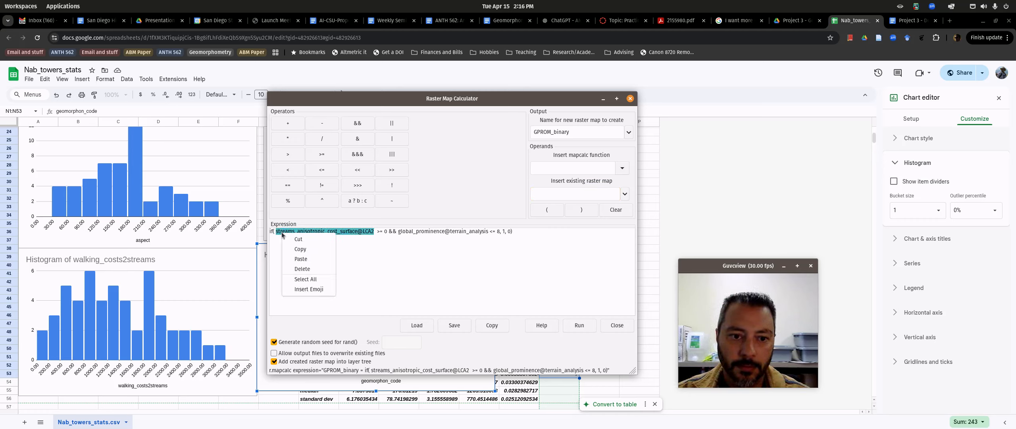
pyautogui.click(300, 248)
pyautogui.click(399, 231)
pyautogui.moveTo(399, 231); pyautogui.dragTo(484, 230)
pyautogui.rightClick(482, 232)
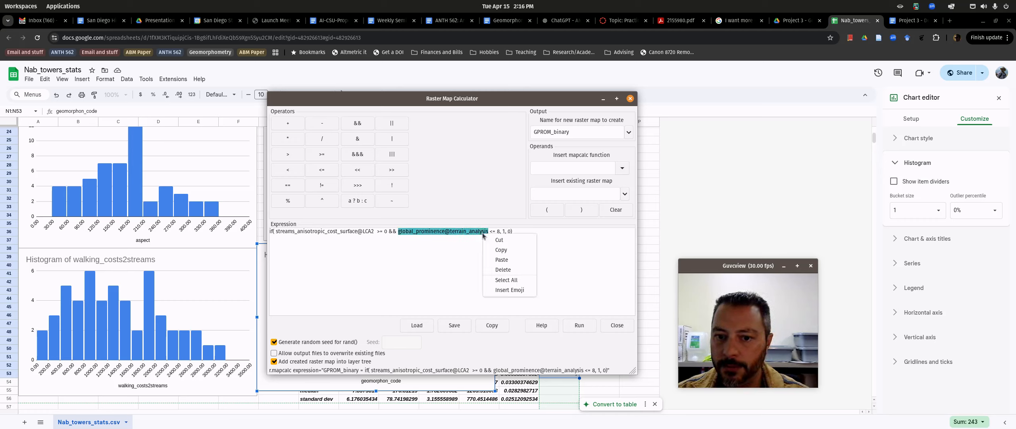
pyautogui.click(500, 256)
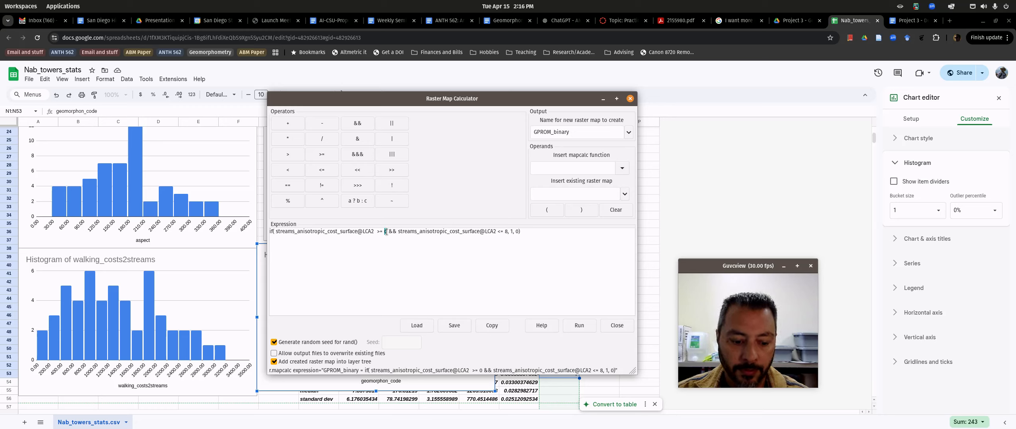
pyautogui.write('00')
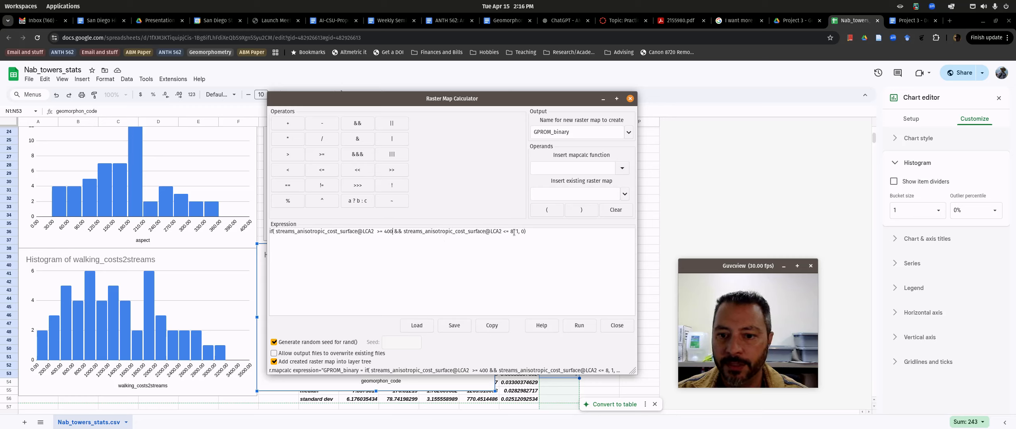
pyautogui.write('200')
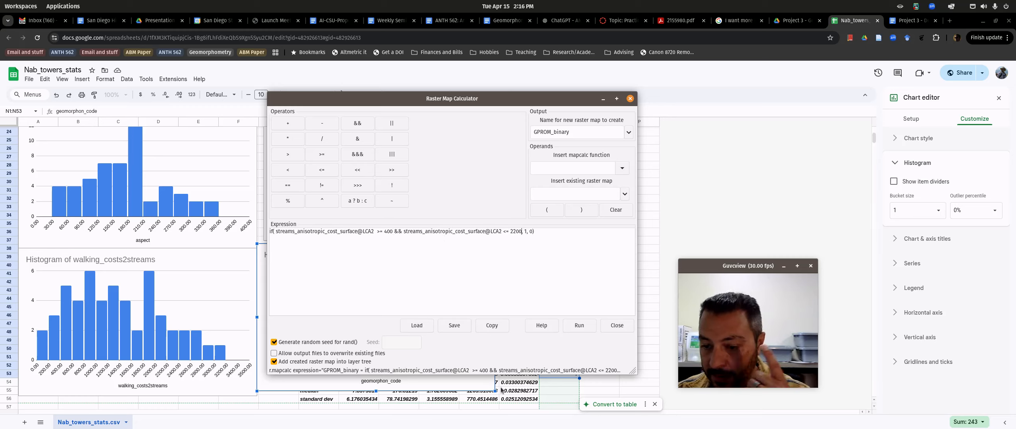
# Step: Name the output map Walking2Streams_binary and run the streams_anisotropic_cost_surface expression
pyautogui.moveTo(552, 133); pyautogui.dragTo(521, 135)
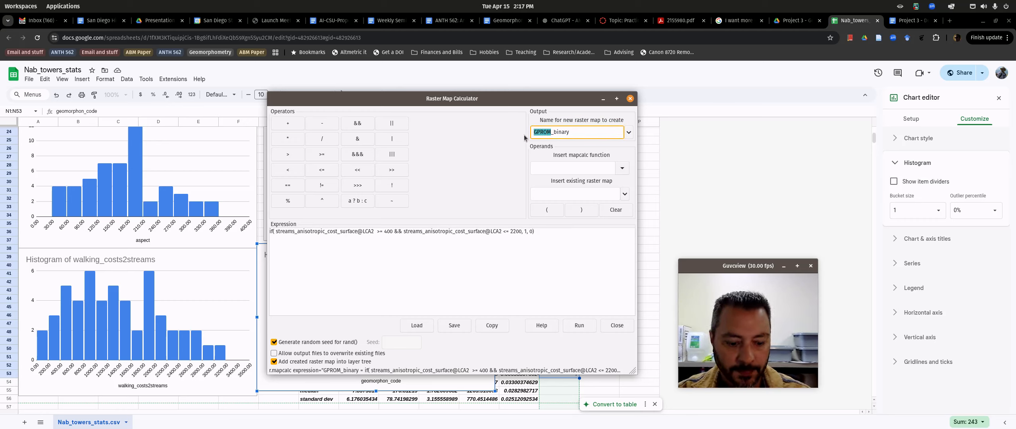
pyautogui.write('Walking')
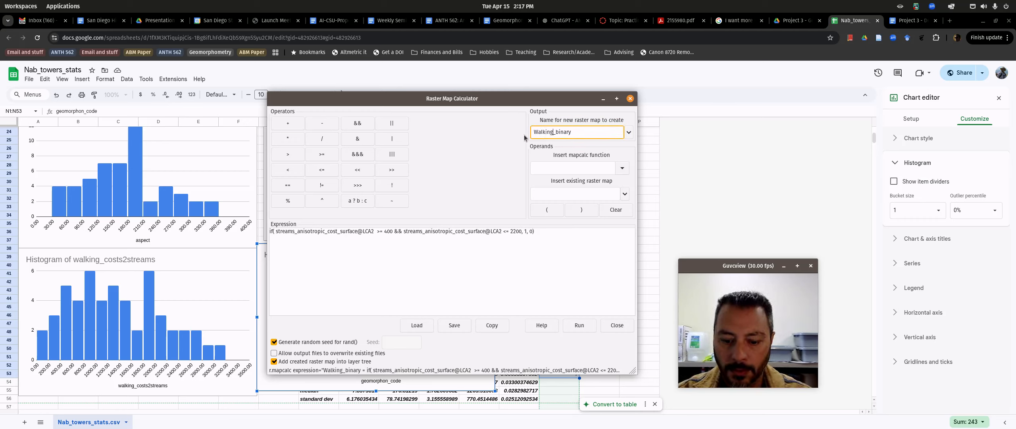
pyautogui.write('2Strem')
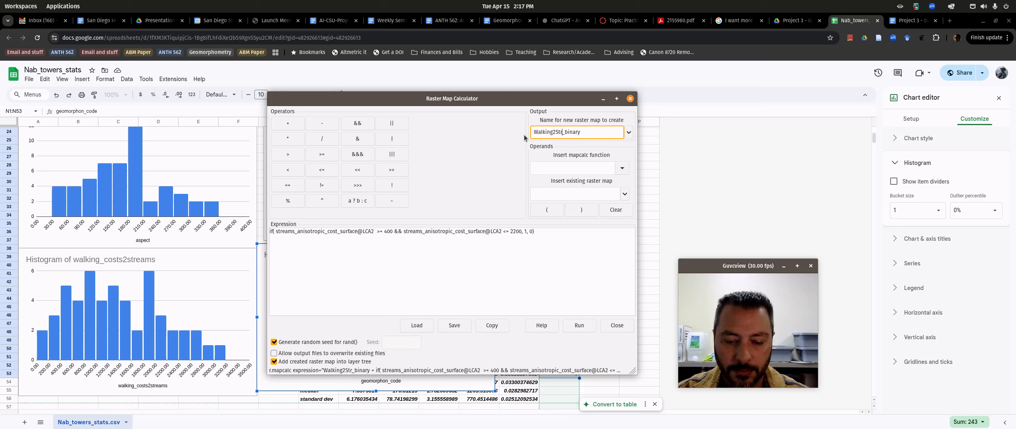
pyautogui.press('BackSpace')
pyautogui.write('ams')
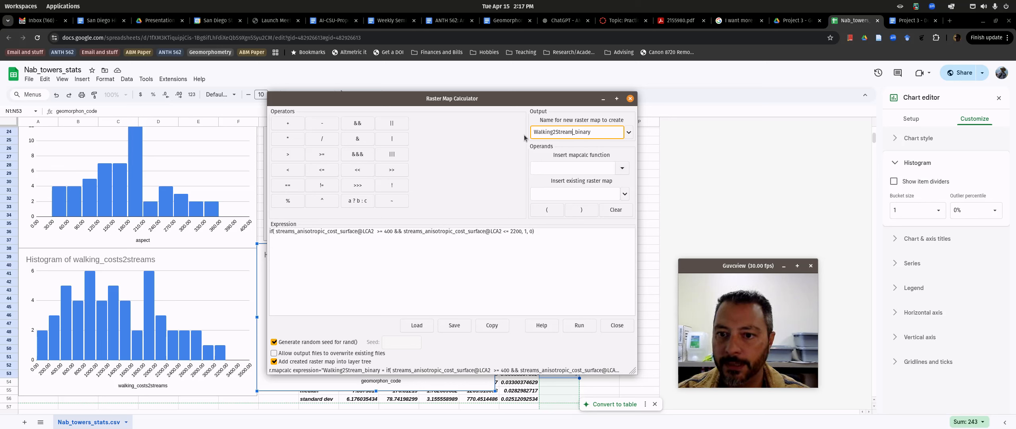
pyautogui.click(582, 326)
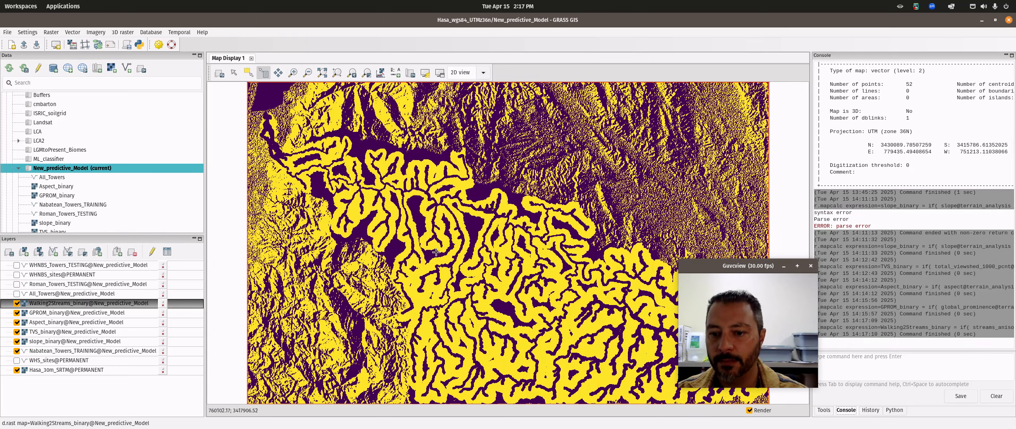
# Step: Switch to the spreadsheet in Chrome to check the geomorphon_code histogram, and bring the GRASS Raster Map Calculator in front of it
pyautogui.moveTo(0, 0)
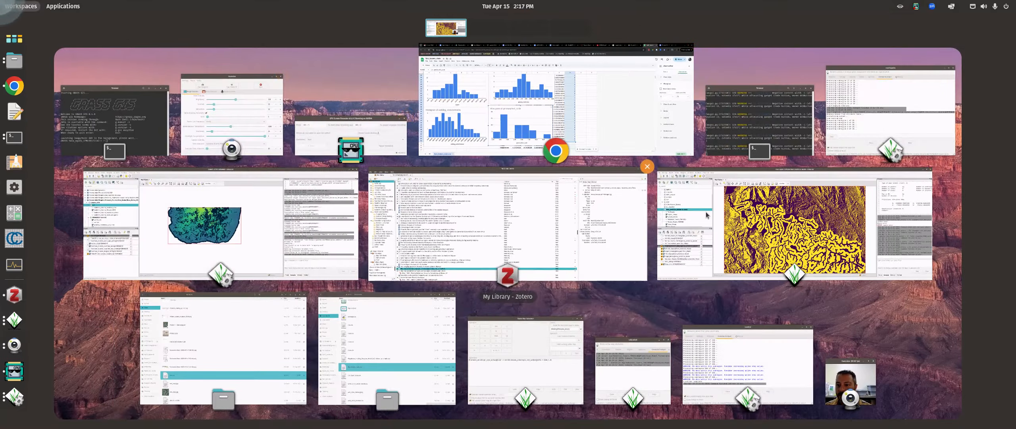
pyautogui.click(865, 119)
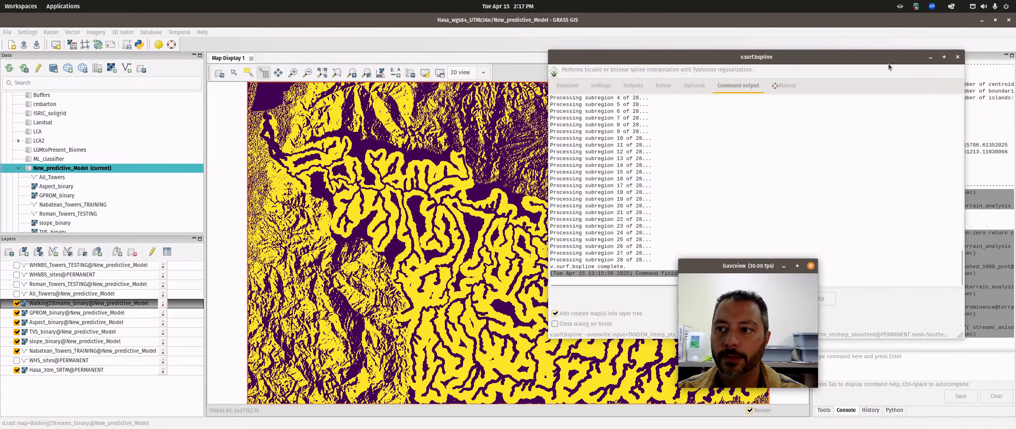
pyautogui.press('super')
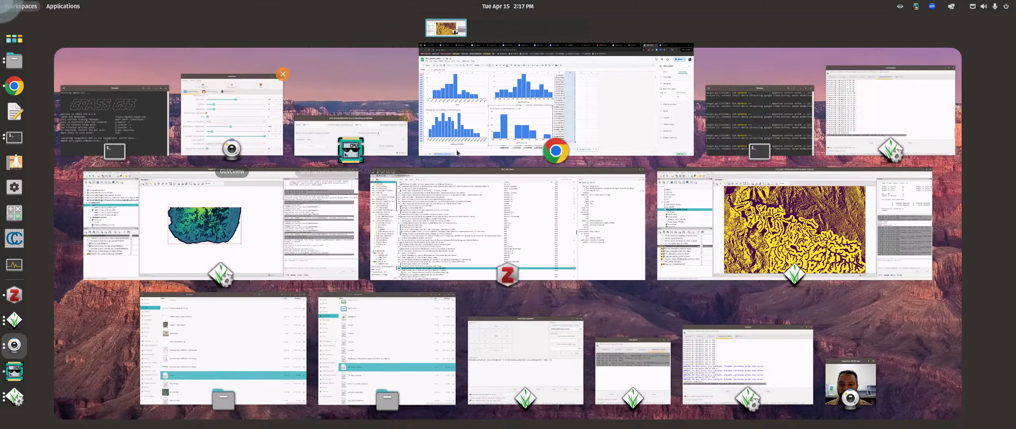
pyautogui.click(523, 119)
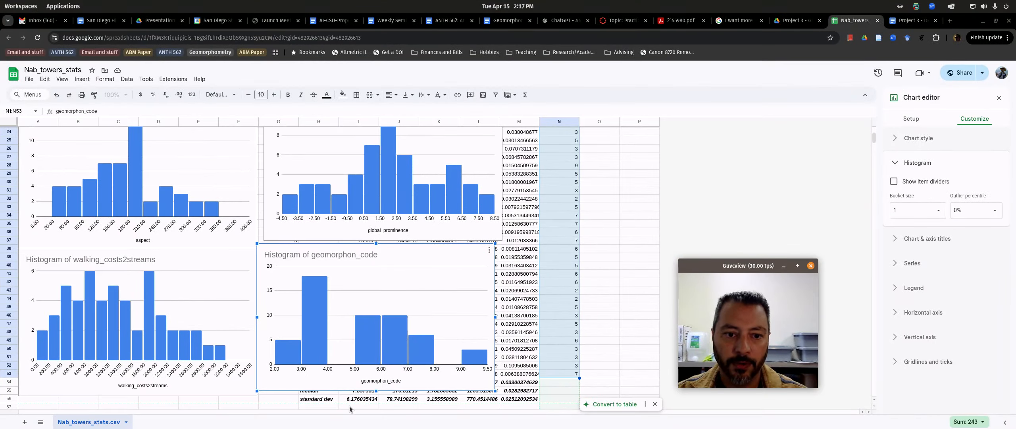
pyautogui.moveTo(1, 1)
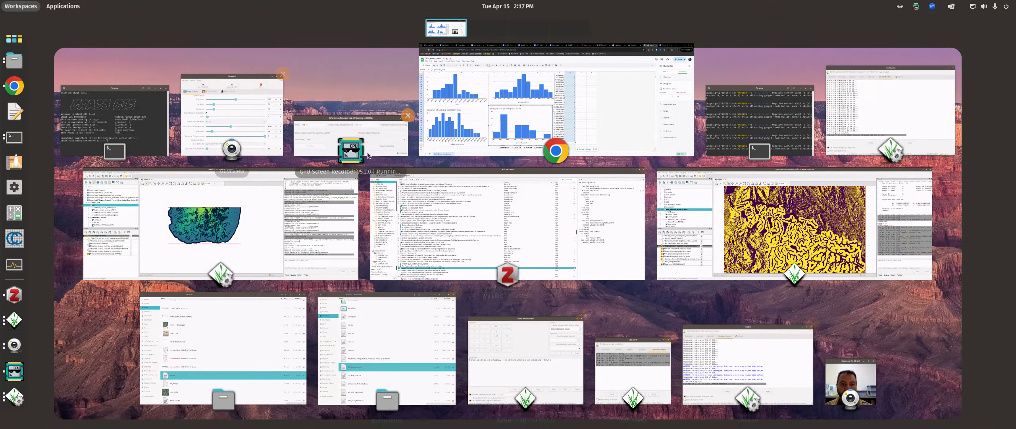
pyautogui.click(514, 333)
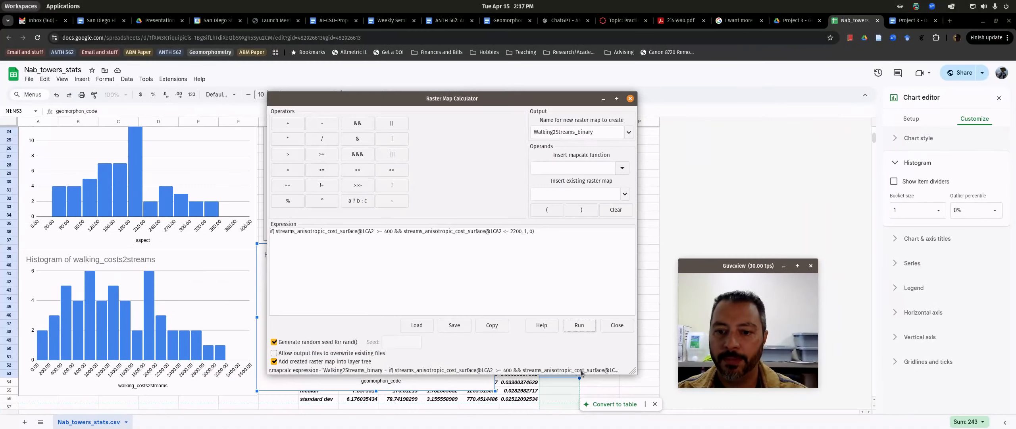
# Step: Replace the calculator expression with if( followed by geomorphons_7x7 from the terrain_analysis mapset, and move the calculator off the geomorphon_code histogram
pyautogui.moveTo(543, 233); pyautogui.dragTo(202, 218)
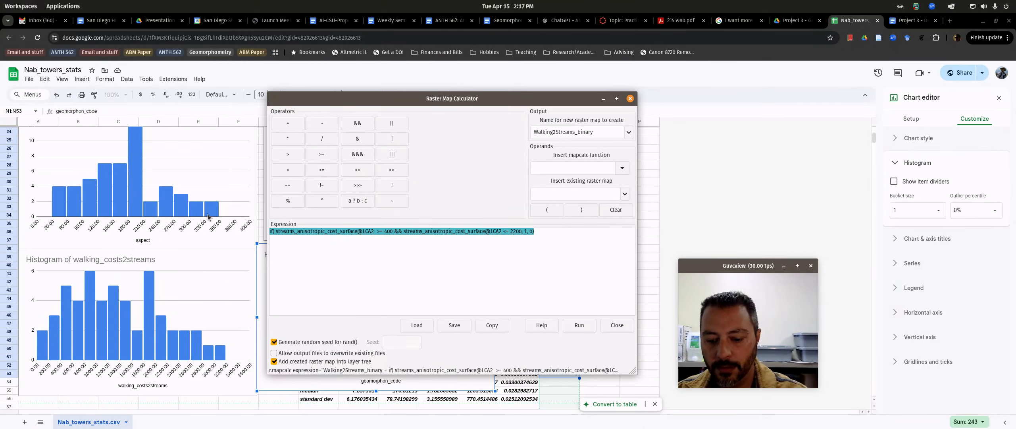
pyautogui.press('BackSpace')
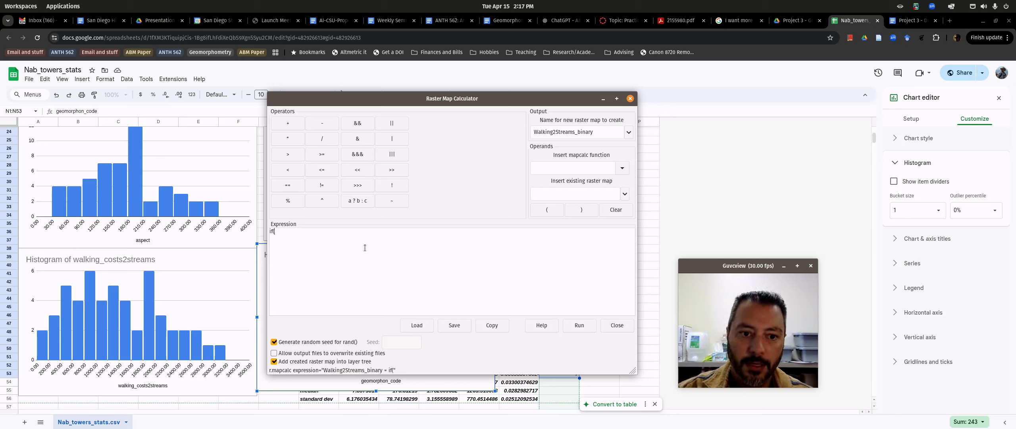
pyautogui.click(625, 195)
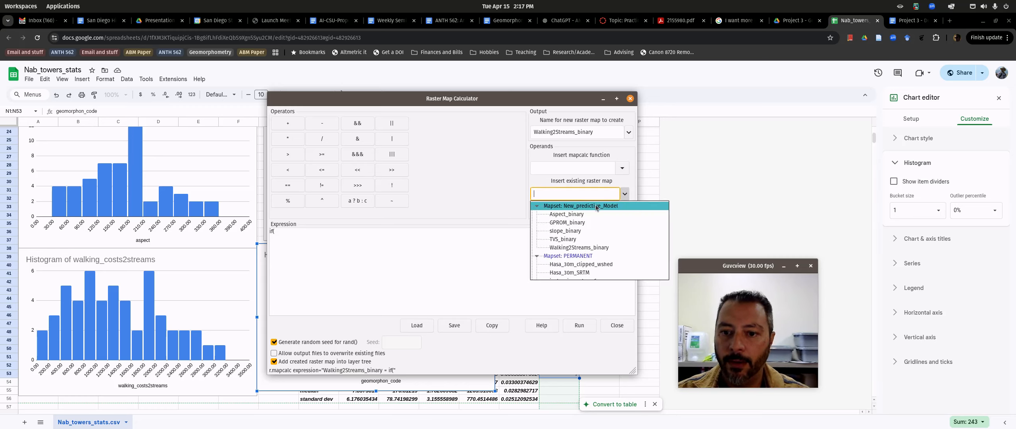
pyautogui.scroll(-2, 572, 241)
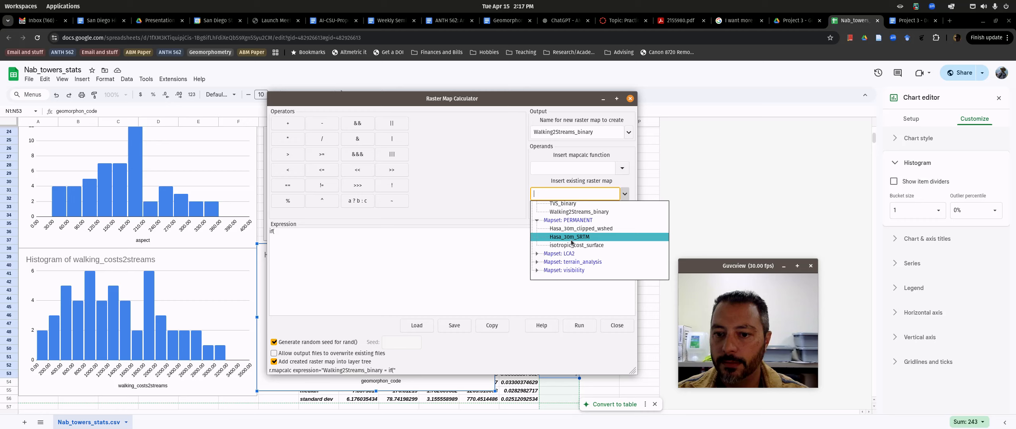
pyautogui.click(538, 270)
pyautogui.scroll(-5, 566, 249)
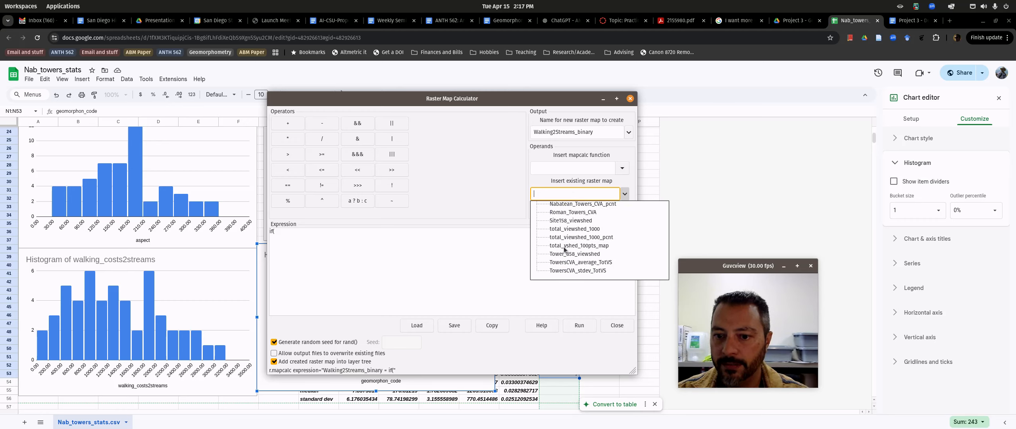
pyautogui.scroll(6, 580, 238)
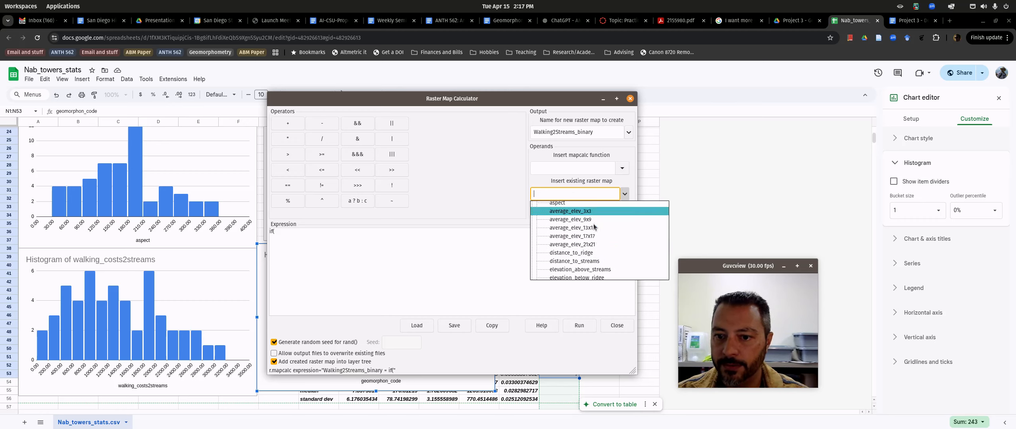
pyautogui.scroll(-1, 594, 229)
pyautogui.click(588, 240)
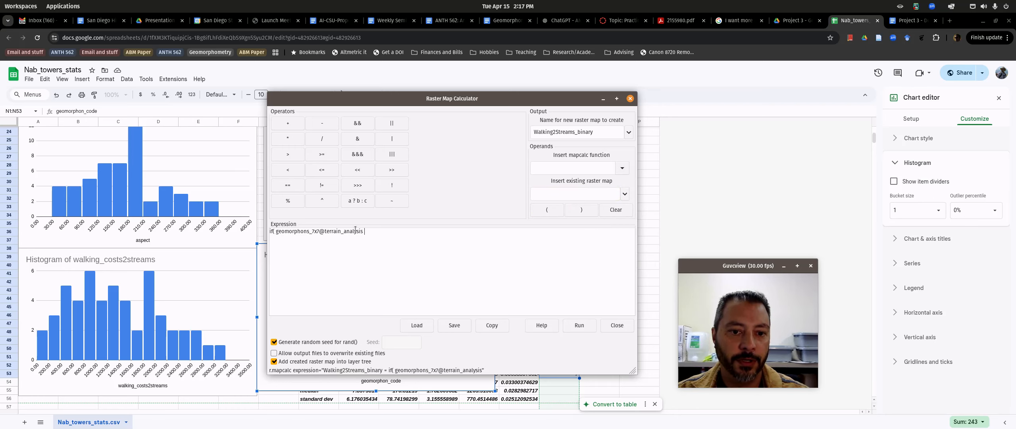
pyautogui.moveTo(333, 99); pyautogui.dragTo(590, 91)
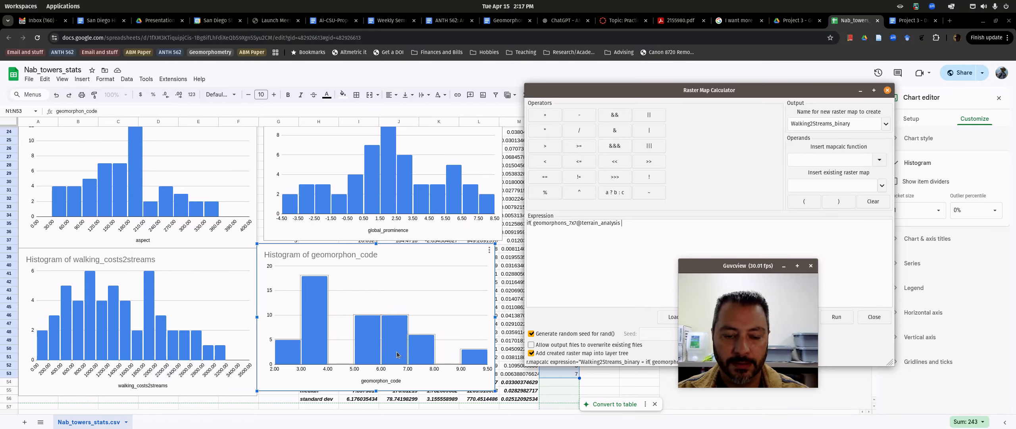
# Step: Switch to the main GRASS GIS window and add the geomorphons_7x7 raster from the terrain_analysis mapset to the map display
pyautogui.click(20, 6)
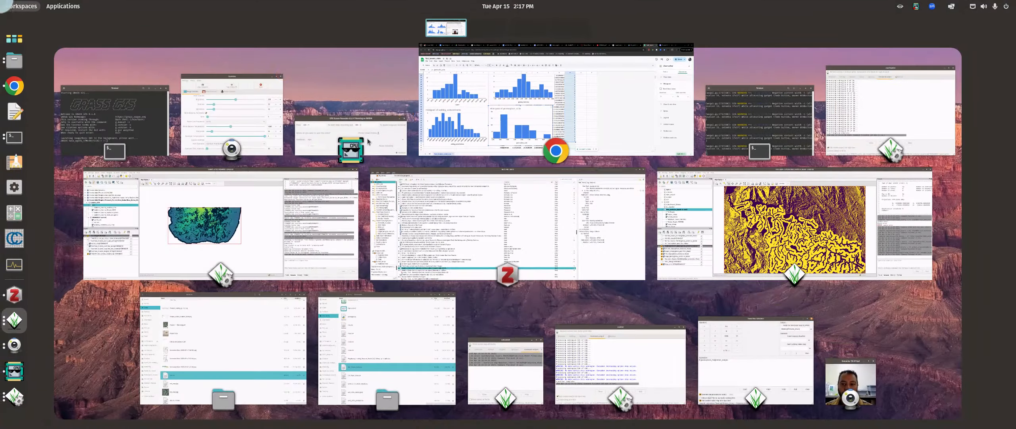
pyautogui.click(672, 270)
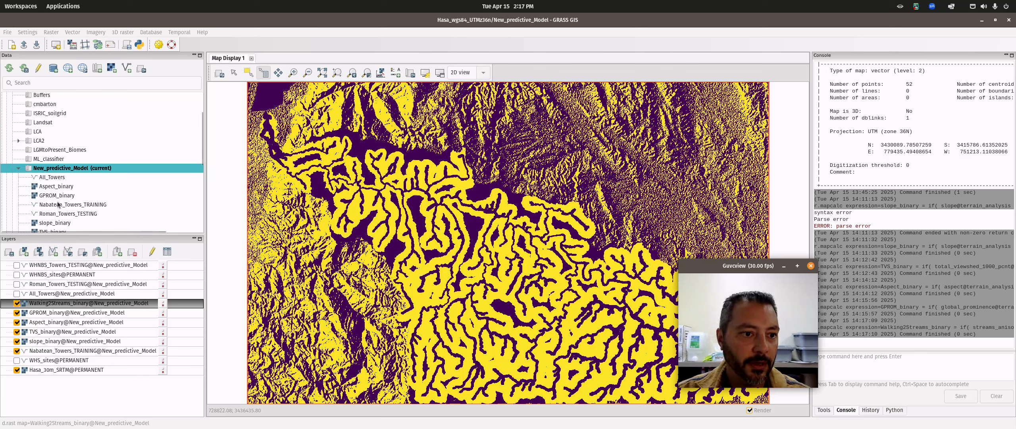
pyautogui.click(18, 170)
pyautogui.click(19, 151)
pyautogui.scroll(-5, 48, 167)
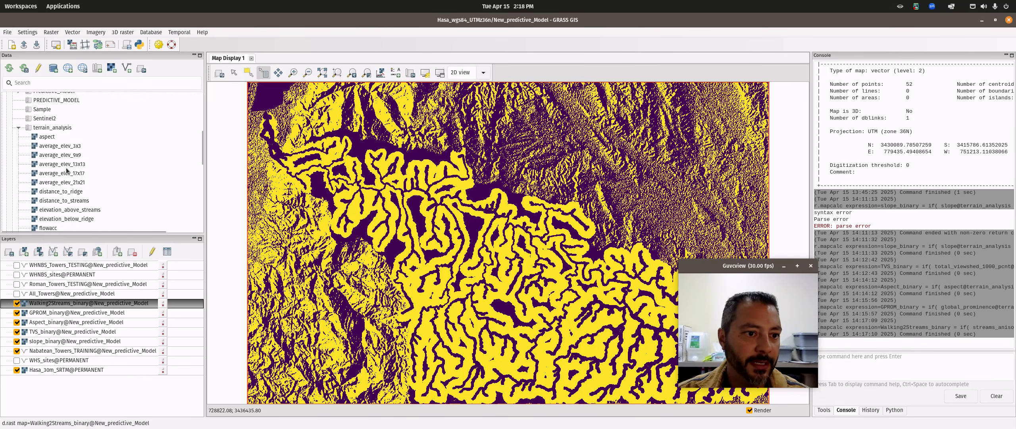
pyautogui.doubleClick(56, 195)
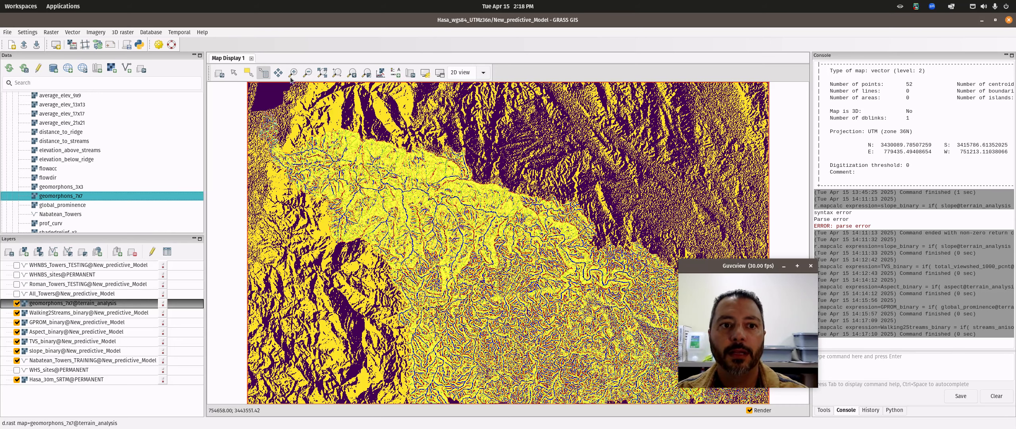
# Step: Add a raster legend for geomorphons_7x7@terrain_analysis to the map display with its background shown
pyautogui.click(410, 75)
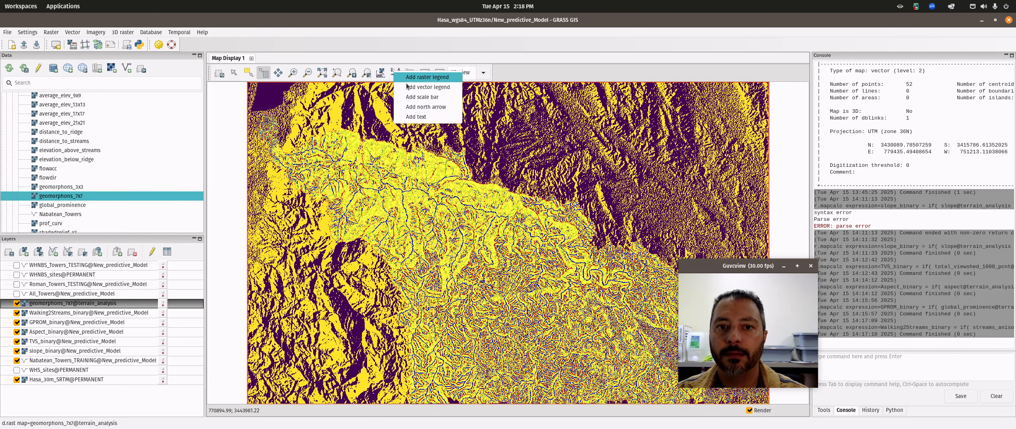
pyautogui.click(428, 80)
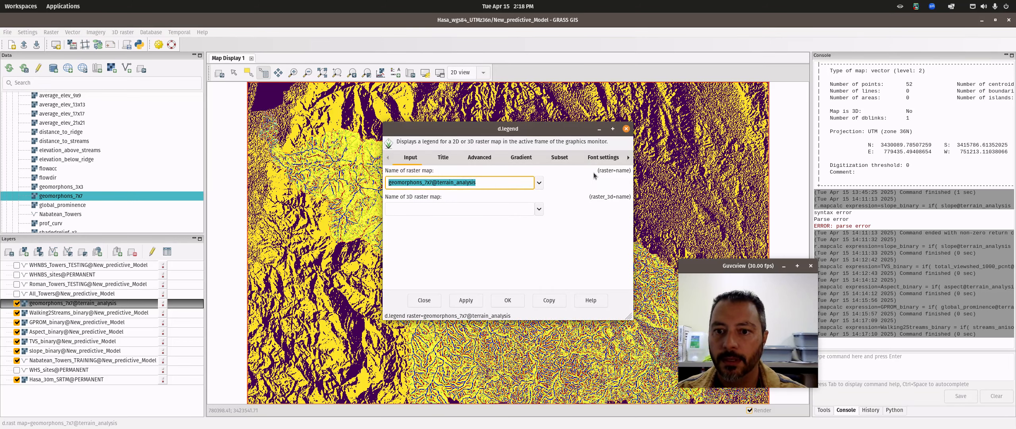
pyautogui.moveTo(629, 193); pyautogui.dragTo(768, 193)
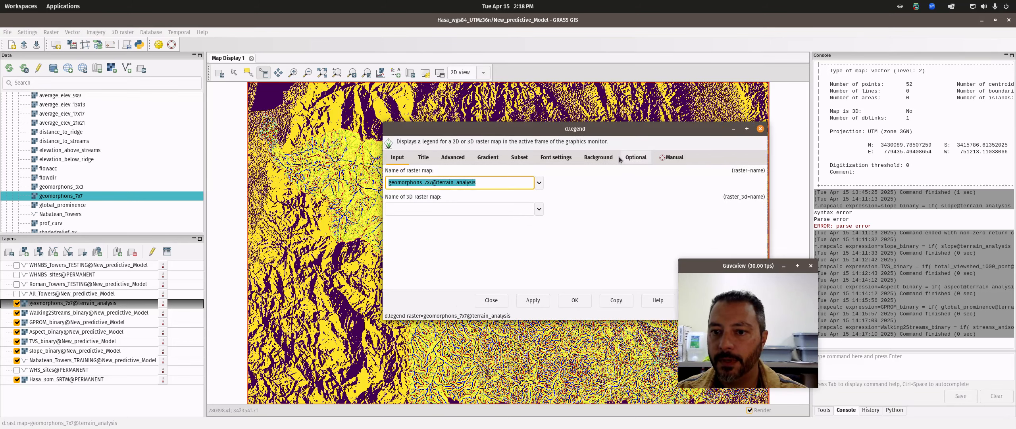
pyautogui.click(598, 158)
pyautogui.click(389, 172)
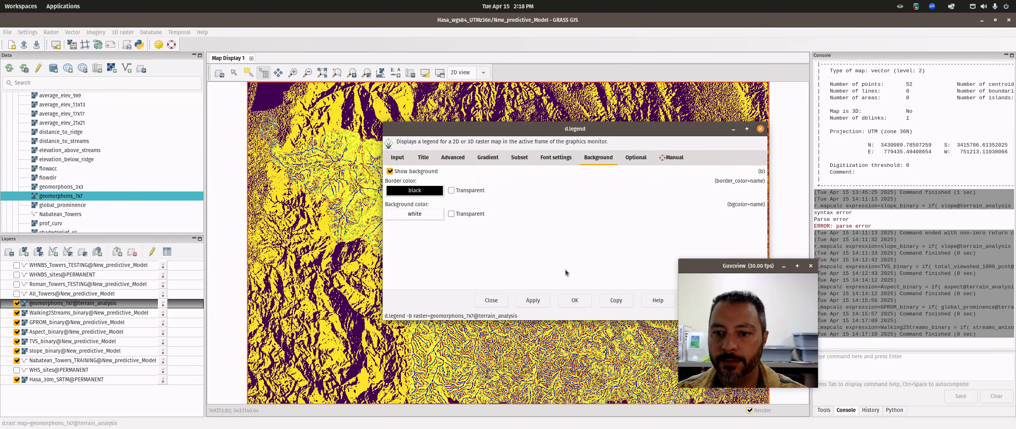
pyautogui.click(574, 301)
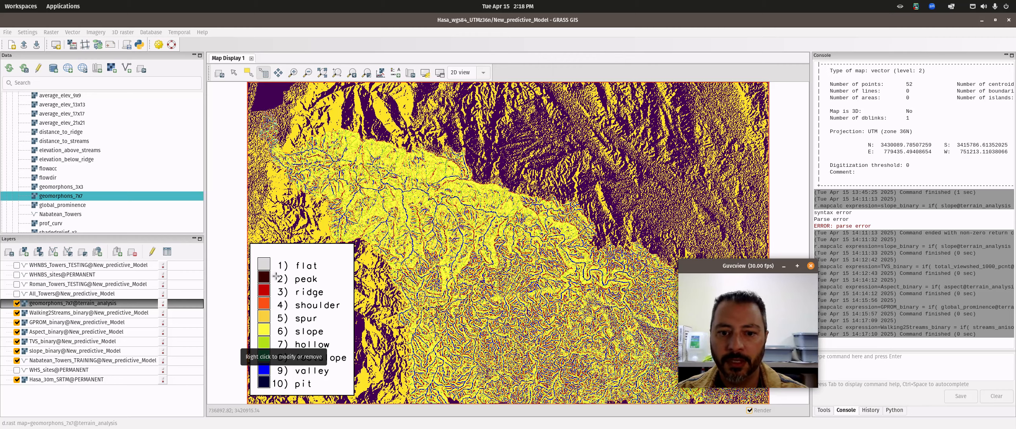
# Step: Compare the geomorphon_code histogram in the Chrome spreadsheet with the landform classes in the GRASS GIS map legend
pyautogui.moveTo(2, 3)
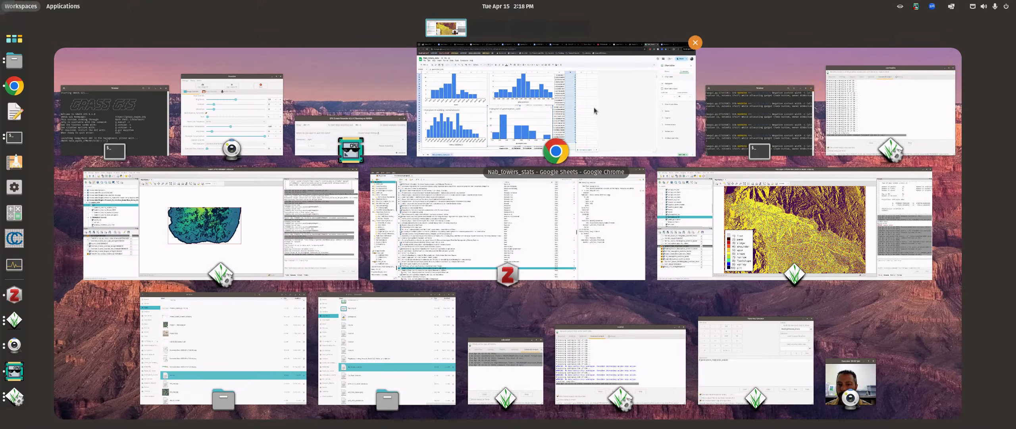
pyautogui.click(477, 149)
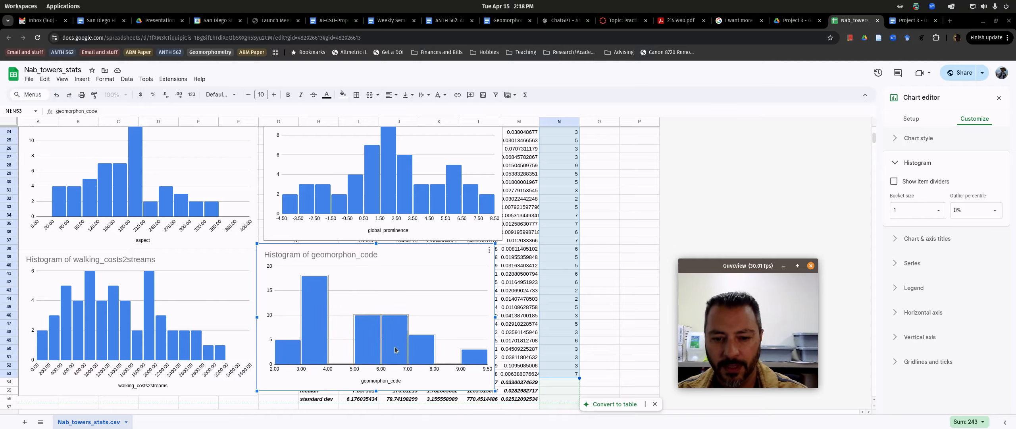
pyautogui.press('super')
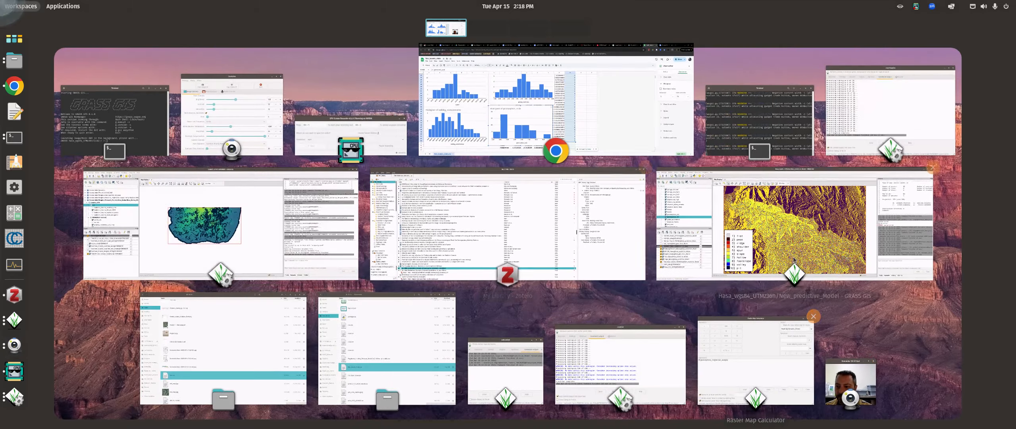
pyautogui.click(729, 262)
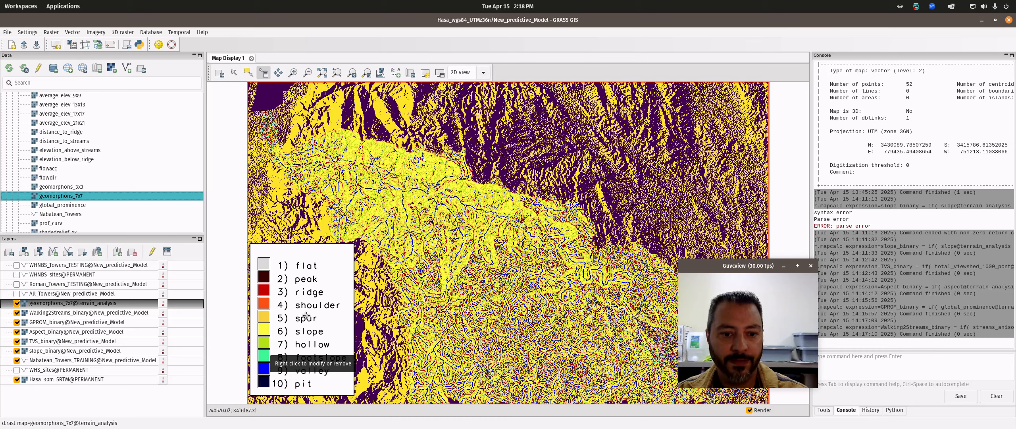
# Step: Return to the Raster Map Calculator and extend the geomorphons_7x7 condition with == 2 || in the expression
pyautogui.press('super')
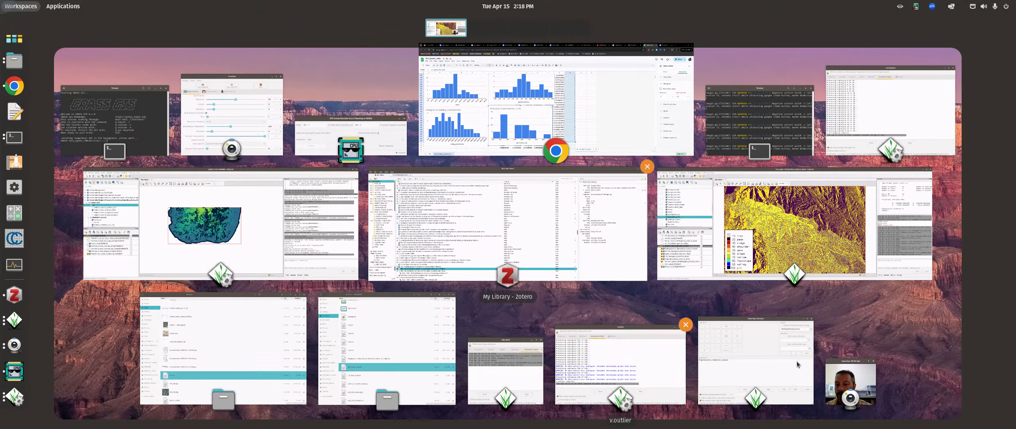
pyautogui.click(756, 367)
pyautogui.moveTo(629, 80); pyautogui.dragTo(397, 63)
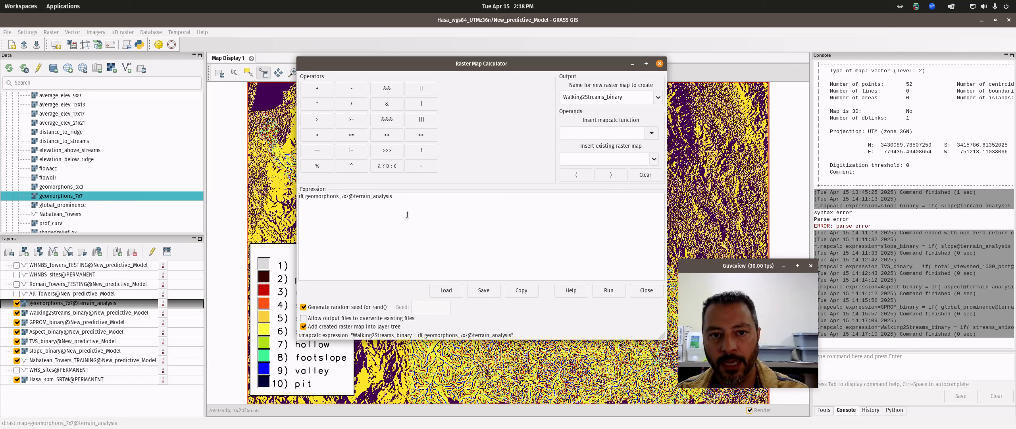
pyautogui.click(317, 150)
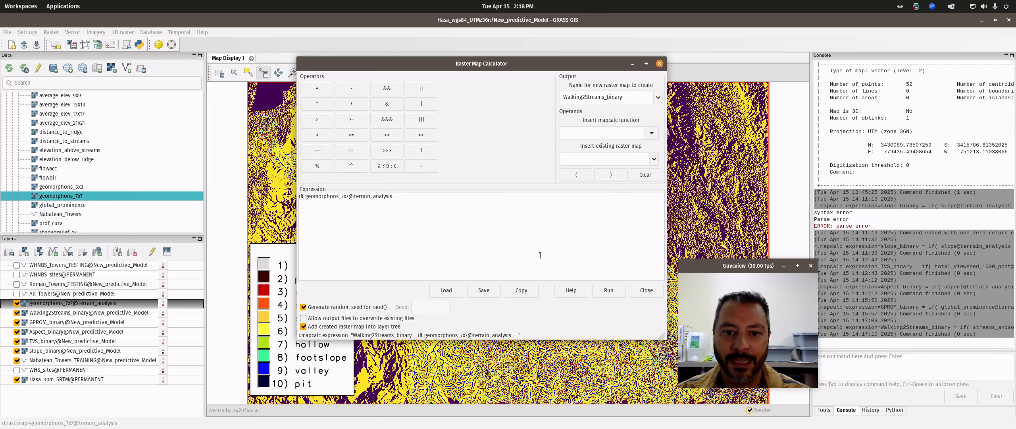
pyautogui.write('2')
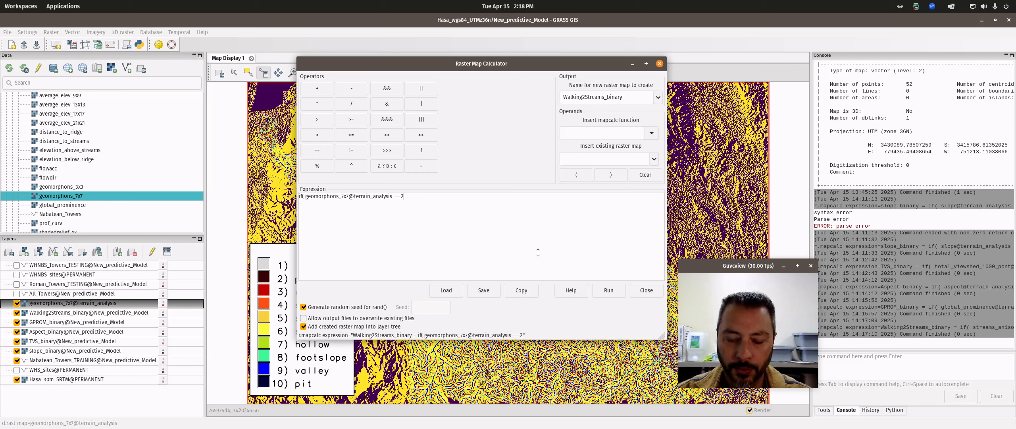
pyautogui.click(422, 92)
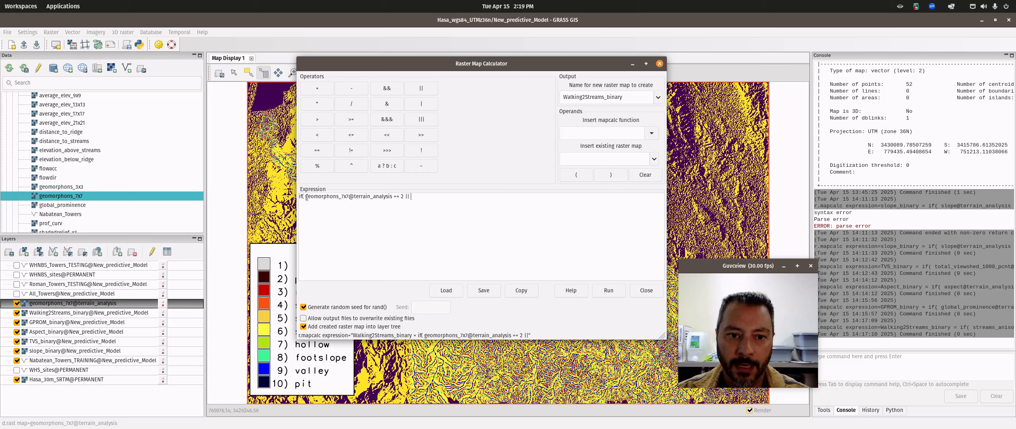
# Step: Append a second condition that reuses the geomorphons_7x7@terrain_analysis map name, followed by == 5 ||
pyautogui.moveTo(306, 196); pyautogui.dragTo(389, 196)
pyautogui.rightClick(388, 196)
pyautogui.click(412, 214)
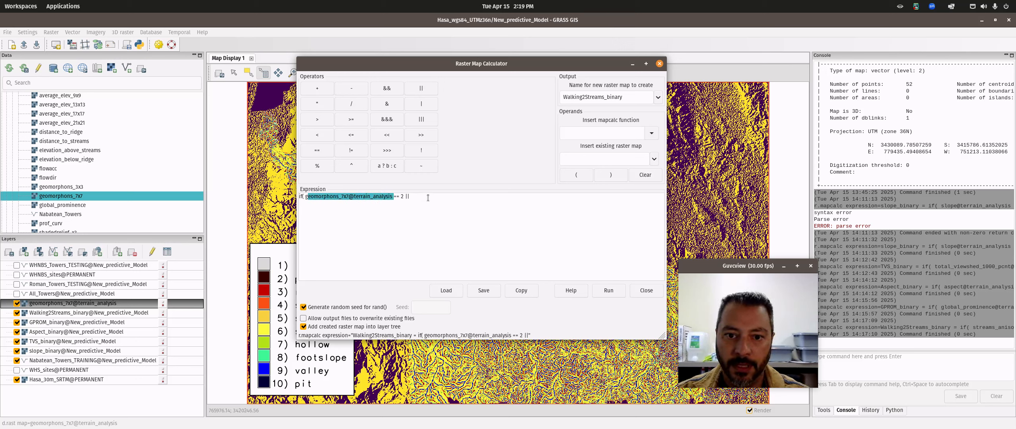
pyautogui.click(428, 197)
pyautogui.hotkey('ctrl', 'v')
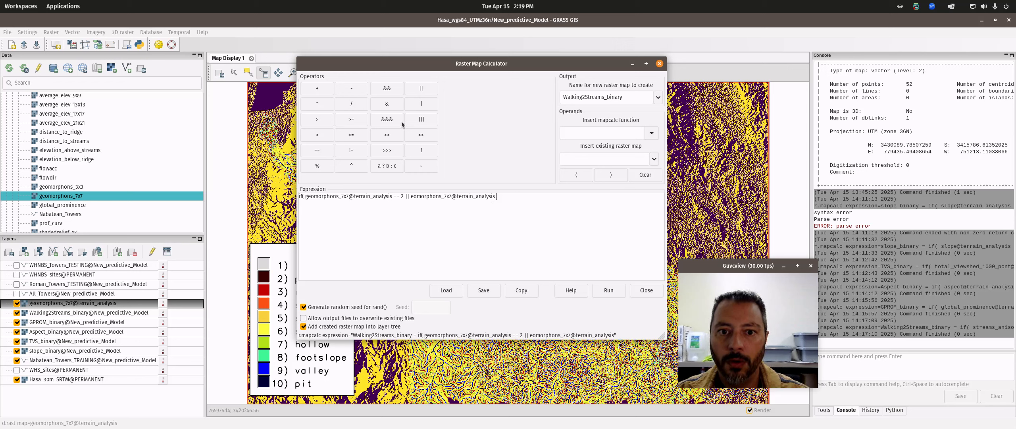
pyautogui.click(319, 150)
pyautogui.write('5')
pyautogui.click(421, 88)
# Step: Complete the expression with geomorphons_7x7@terrain_analysis == 6, 1, 0), restoring the missing g in the pasted map names
pyautogui.rightClick(534, 196)
pyautogui.click(548, 225)
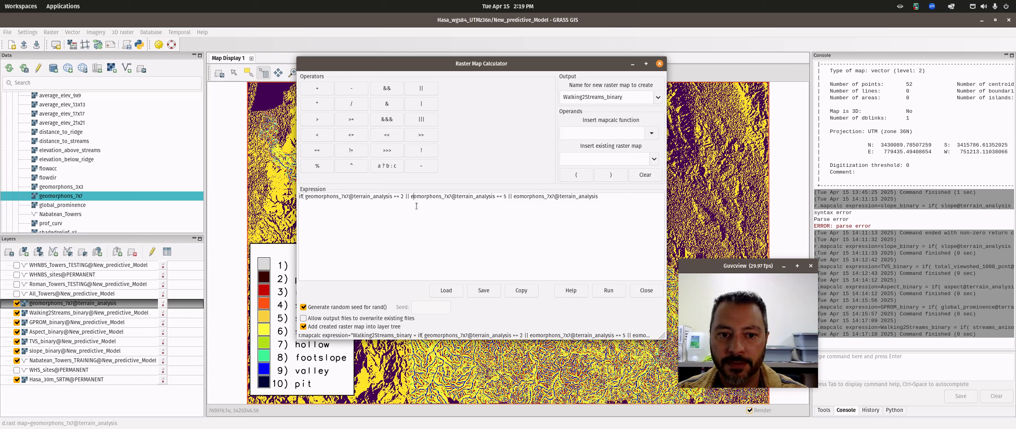
pyautogui.write('g')
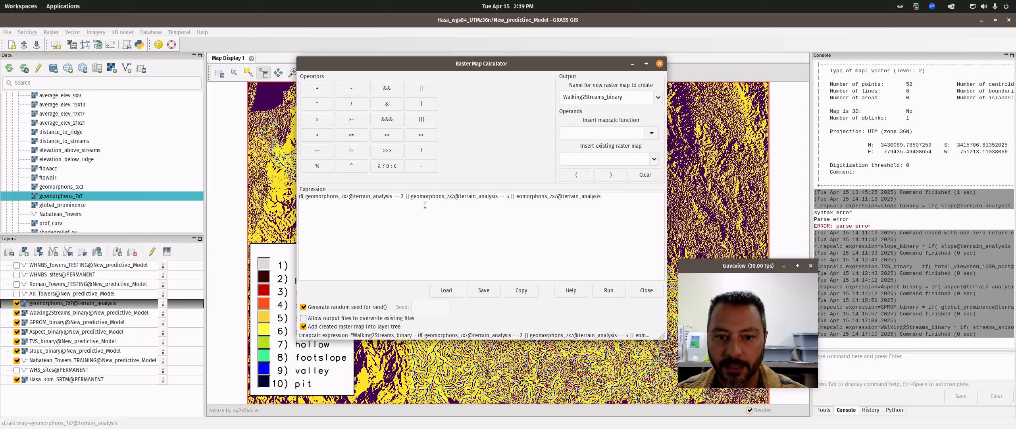
pyautogui.write('g')
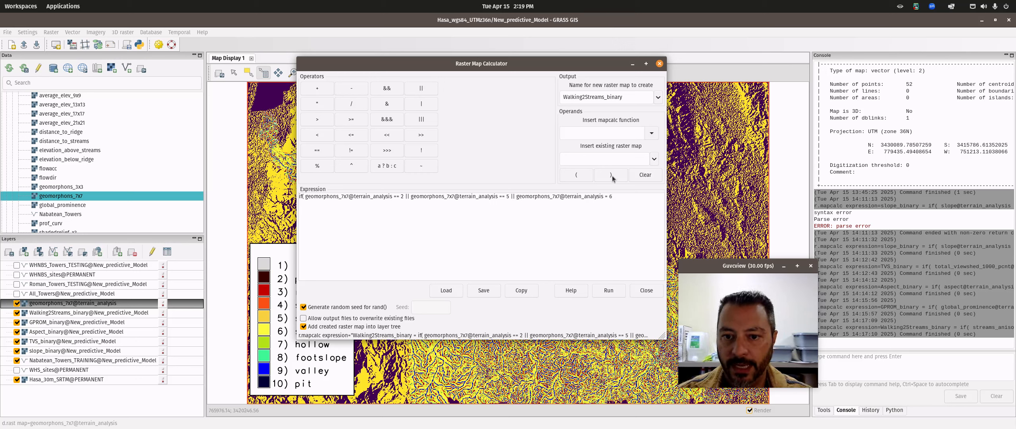
pyautogui.press('Left')
pyautogui.press('Left')
pyautogui.write('=')
pyautogui.click(619, 195)
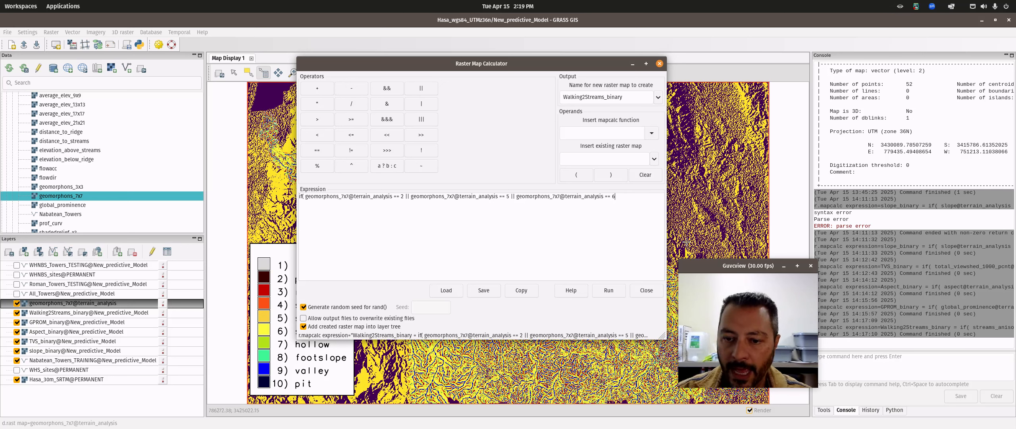
pyautogui.write(', 1, 0)')
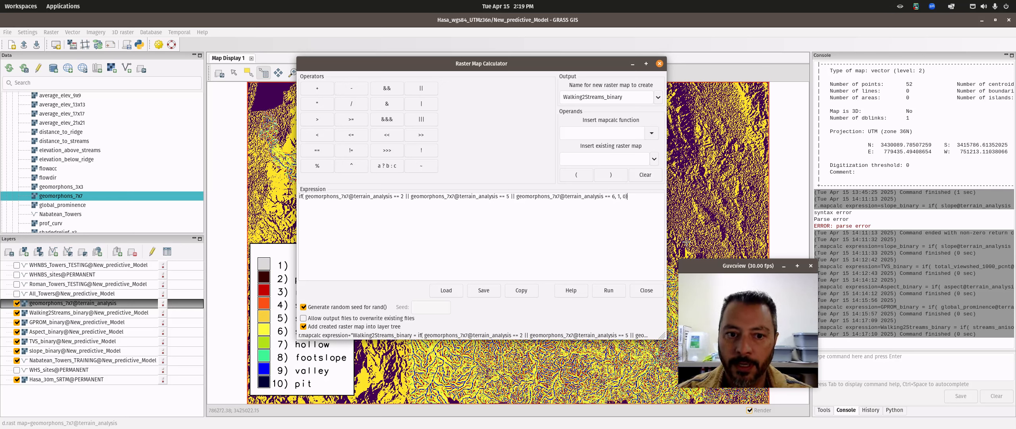
# Step: Name the output raster landforms_binary and run the map calculation
pyautogui.click(606, 97)
pyautogui.moveTo(606, 97); pyautogui.dragTo(523, 97)
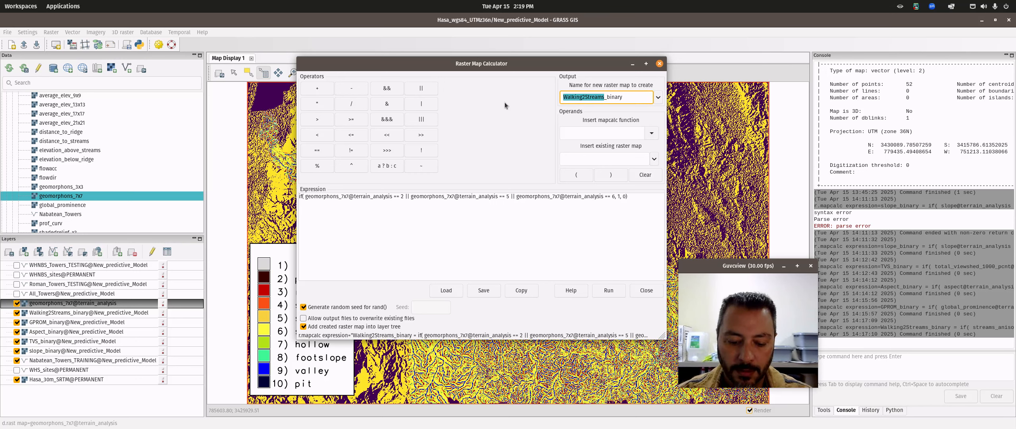
pyautogui.write('landfomrs')
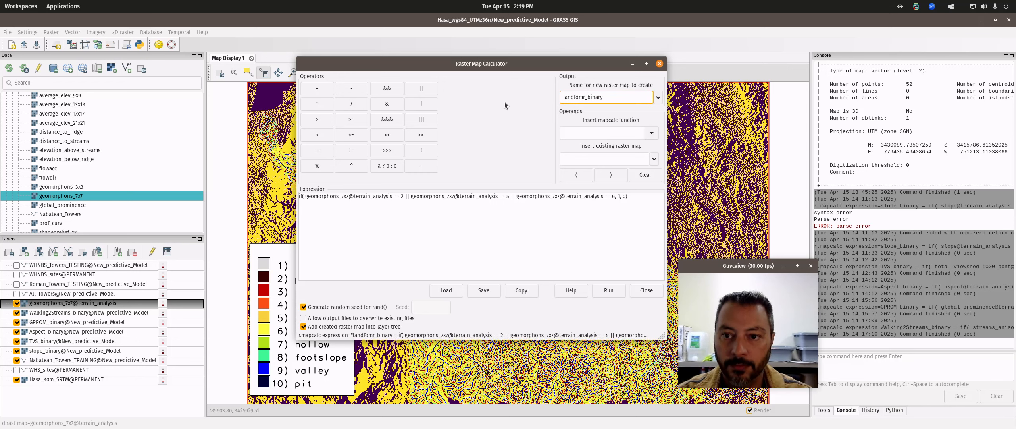
pyautogui.press('BackSpace')
pyautogui.press('BackSpace')
pyautogui.press('BackSpace')
pyautogui.write('rms')
pyautogui.click(609, 290)
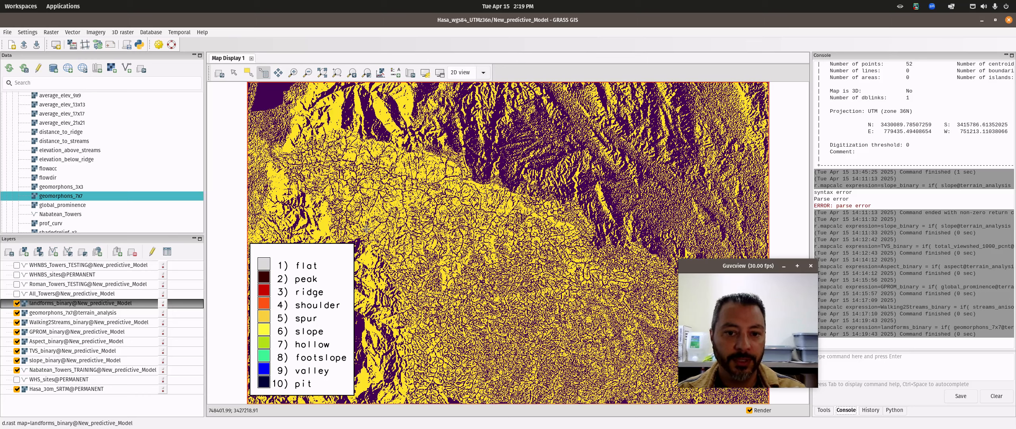
# Step: Bring back the Raster Map Calculator and replace the expression with an opening parenthesis, Aspect_binary from the New_predictive_Model mapset and a plus sign
pyautogui.moveTo(1, 0)
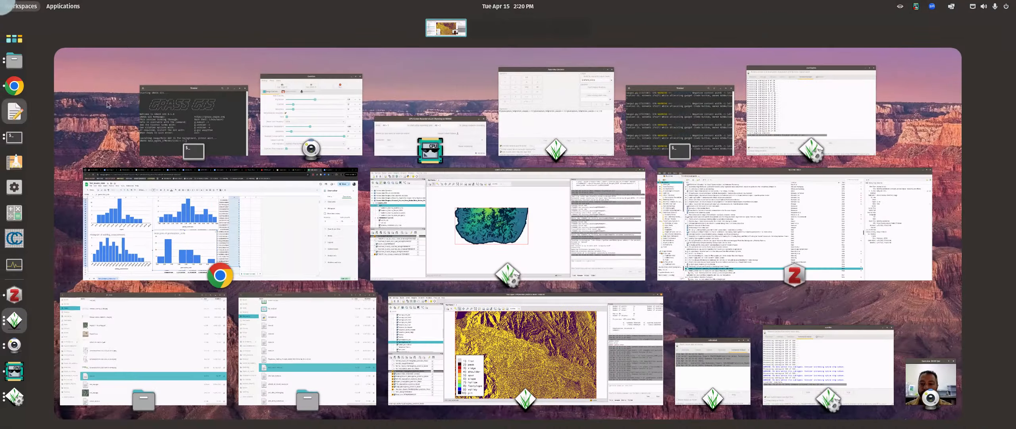
pyautogui.click(541, 123)
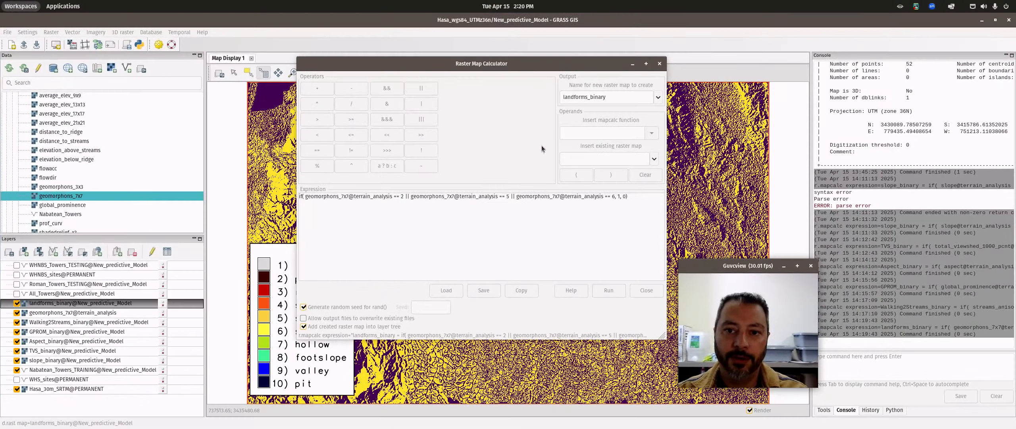
pyautogui.moveTo(658, 212); pyautogui.dragTo(280, 186)
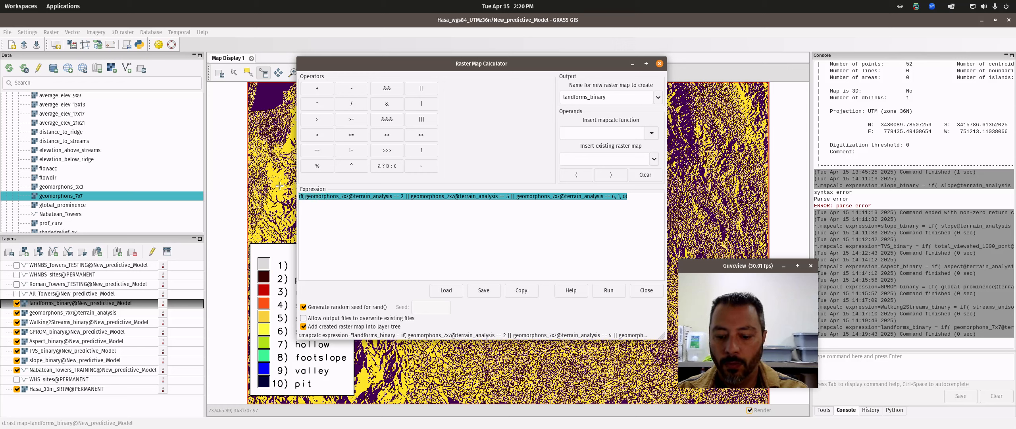
pyautogui.press('BackSpace')
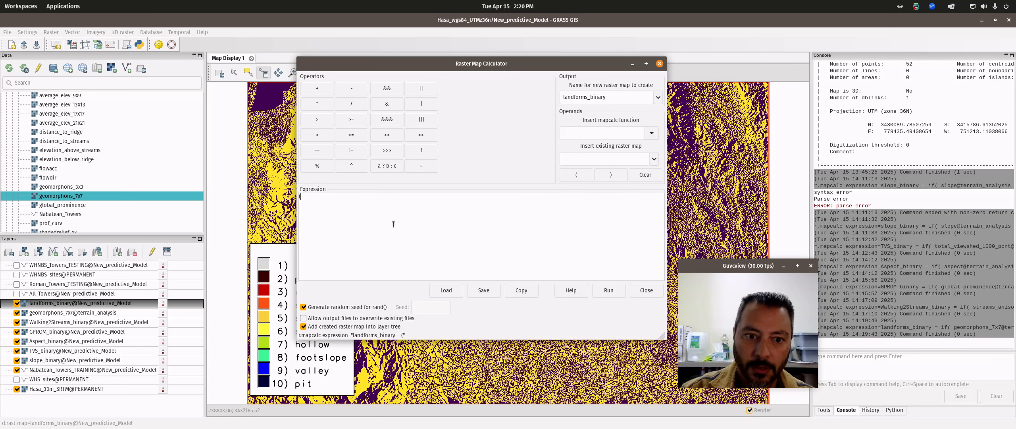
pyautogui.write('(')
pyautogui.click(655, 159)
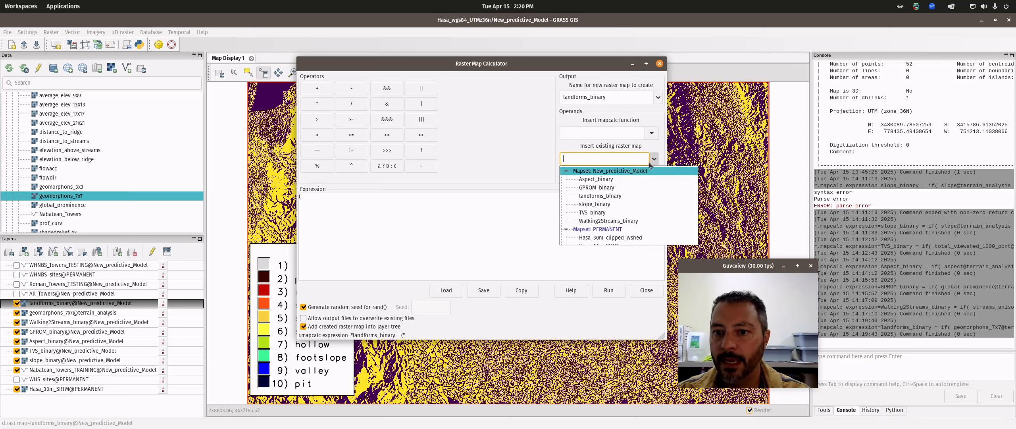
pyautogui.click(595, 179)
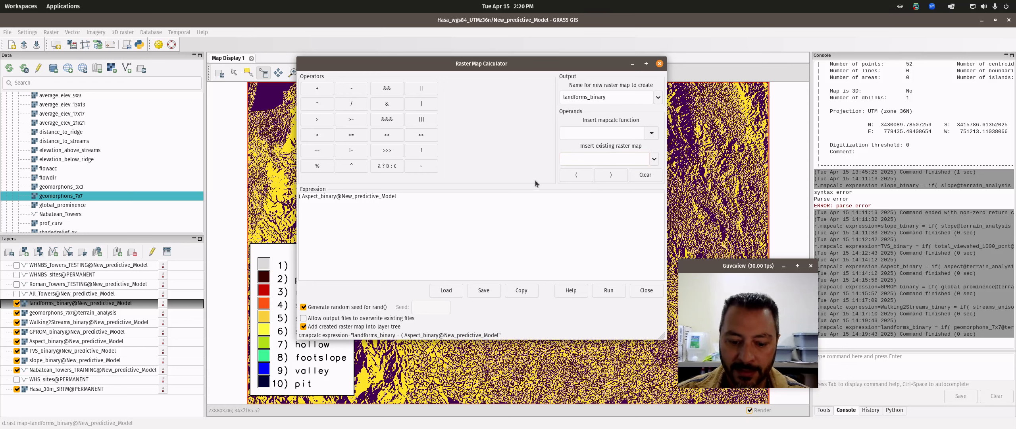
pyautogui.write('+')
# Step: Add the GPROM_binary and landforms_binary maps to the sum, each followed by a plus sign
pyautogui.click(653, 160)
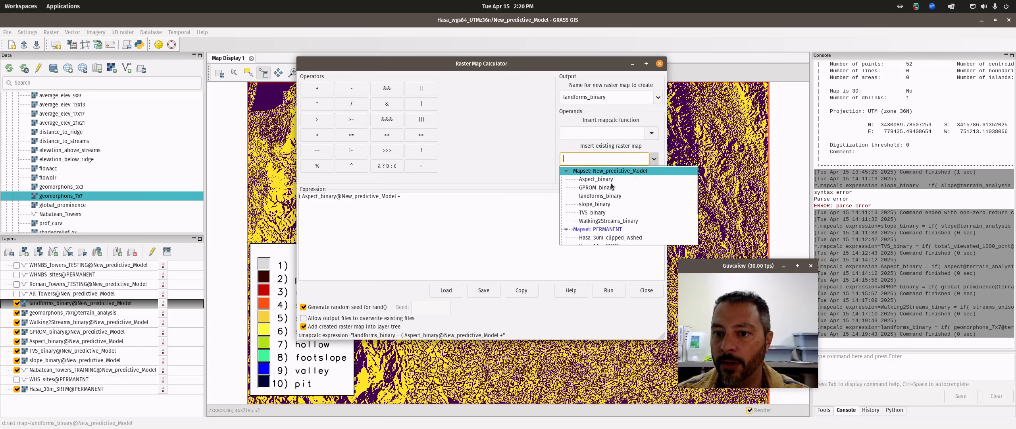
pyautogui.click(593, 187)
pyautogui.write('+')
pyautogui.click(653, 160)
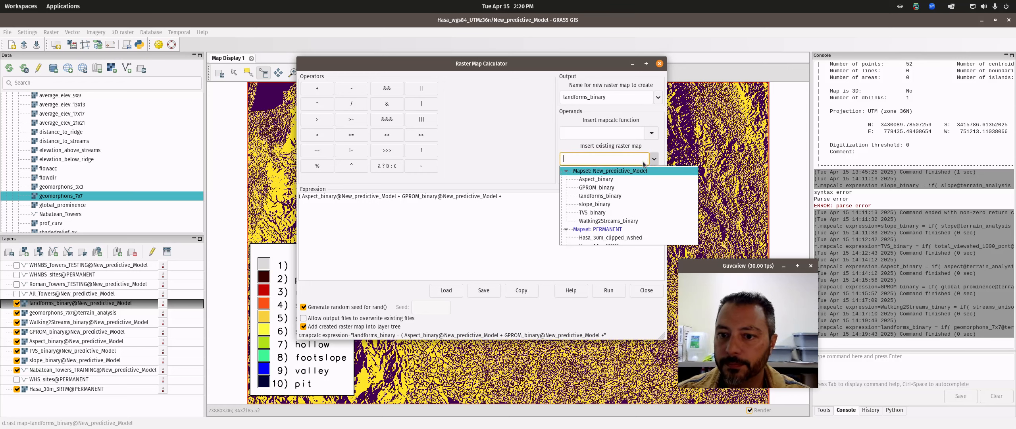
pyautogui.click(601, 196)
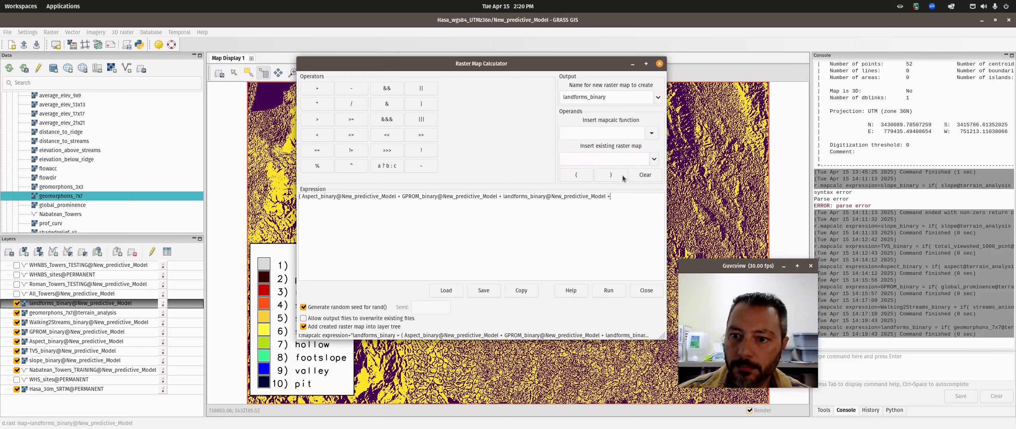
pyautogui.write('+')
# Step: Add slope_binary, TVS_binary and Walking2Streams_binary to the sum, close the parenthesis and divide it by 6
pyautogui.click(654, 159)
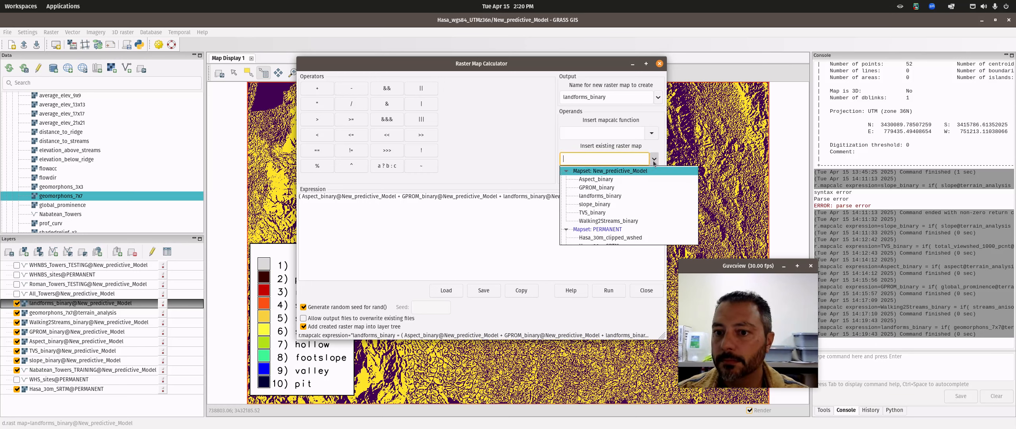
pyautogui.click(600, 205)
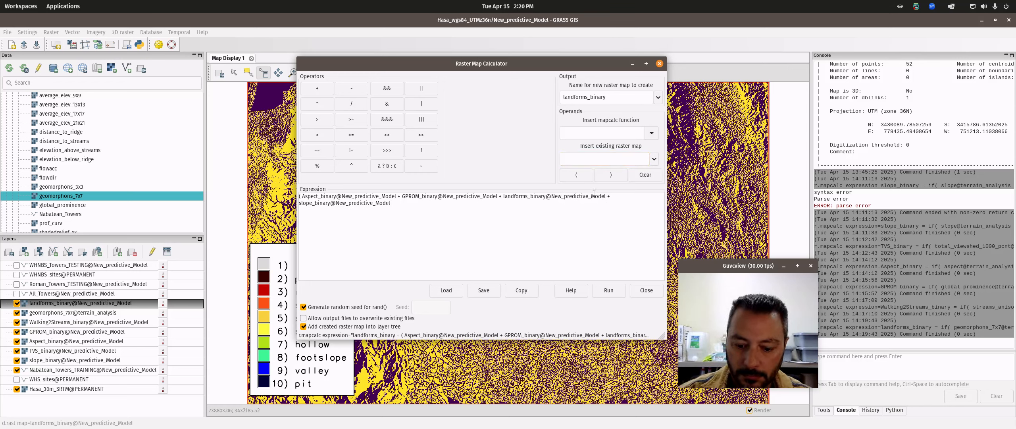
pyautogui.click(654, 159)
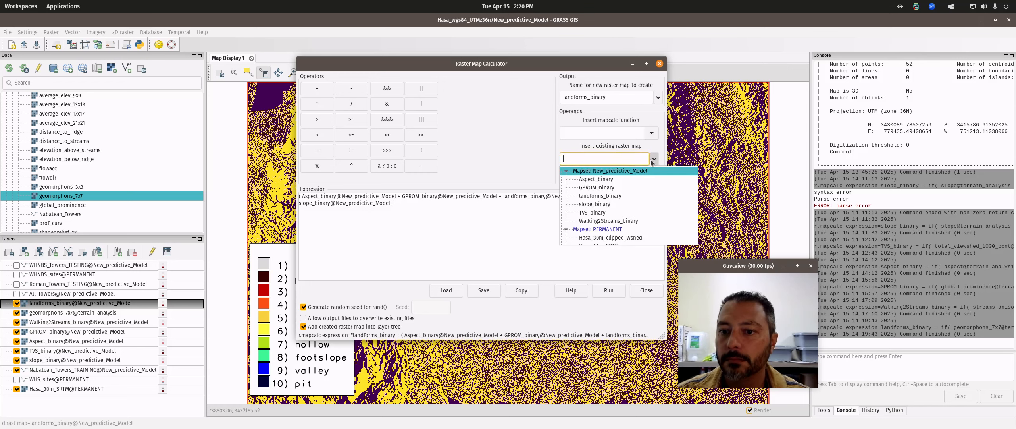
pyautogui.click(600, 214)
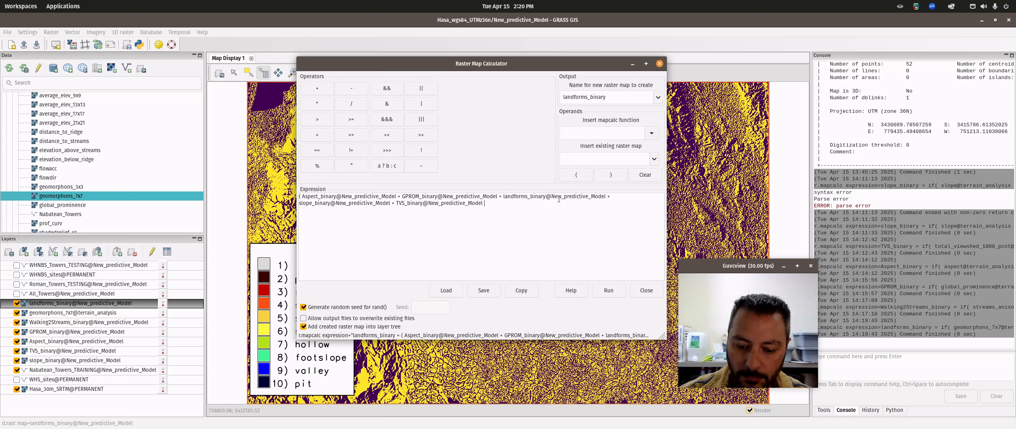
pyautogui.click(654, 159)
pyautogui.click(617, 217)
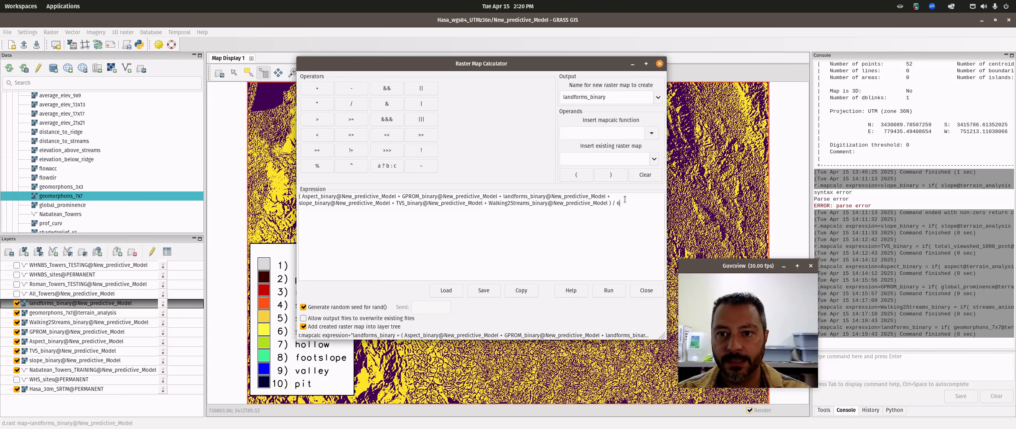
# Step: Set the output raster name to Non_weighted_inductive_predictive_model
pyautogui.moveTo(623, 98); pyautogui.dragTo(524, 100)
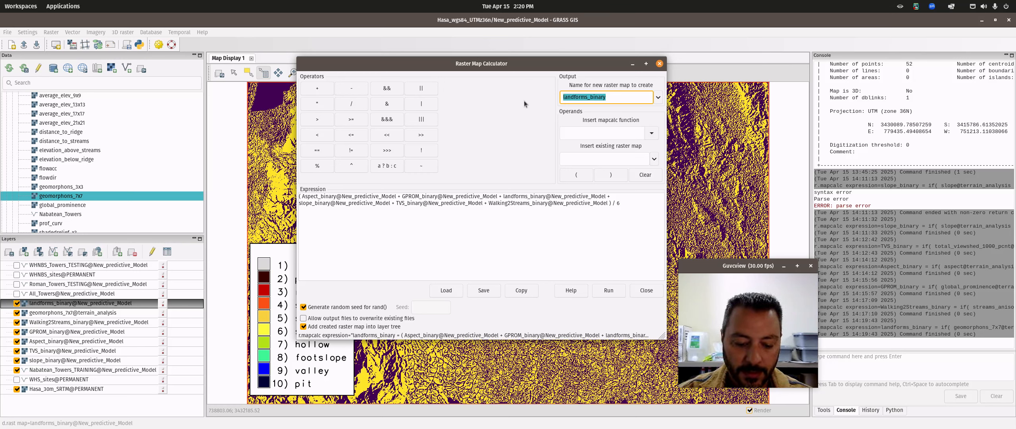
pyautogui.write('Non')
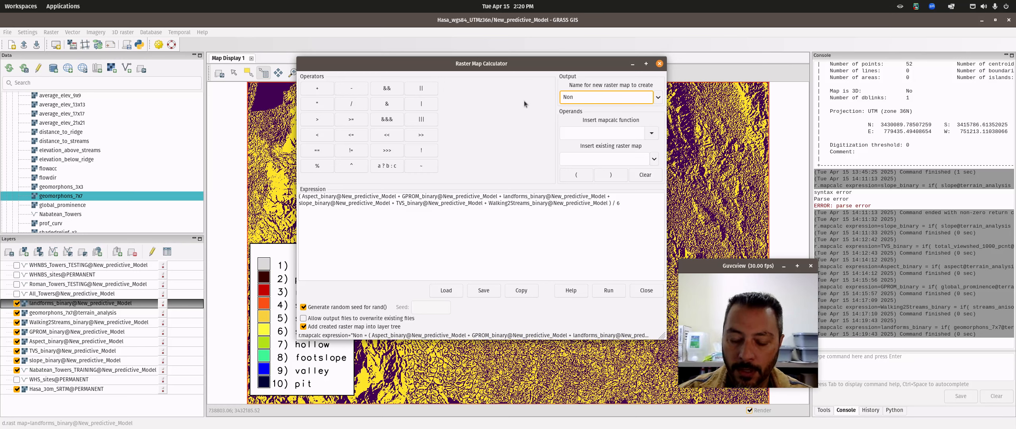
pyautogui.write('-')
pyautogui.press('BackSpace')
pyautogui.write('_weighted')
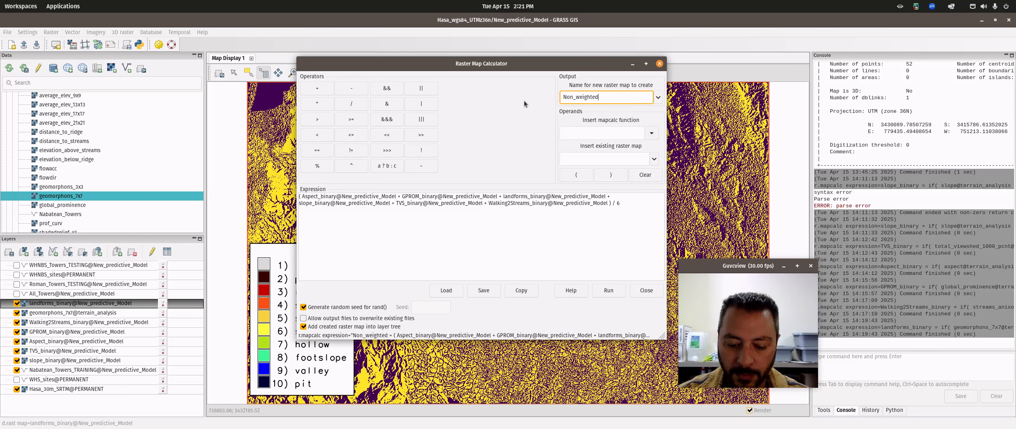
pyautogui.write('_inductive')
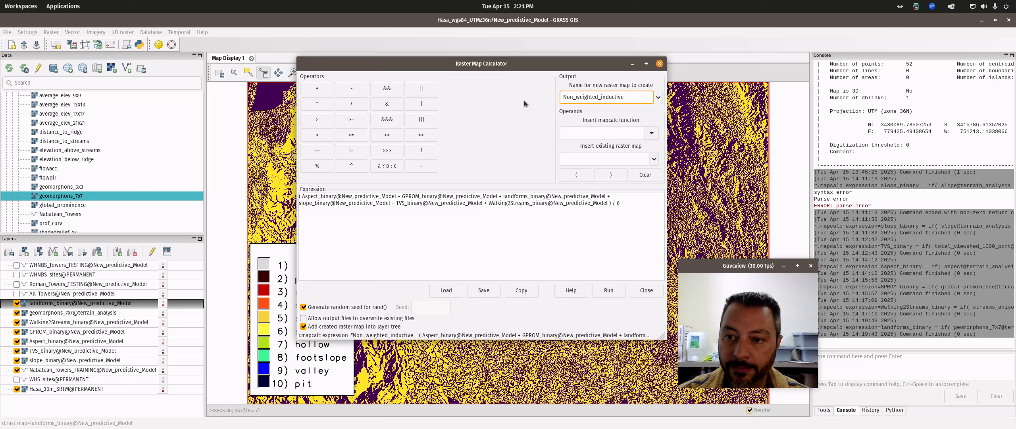
pyautogui.write('_predi')
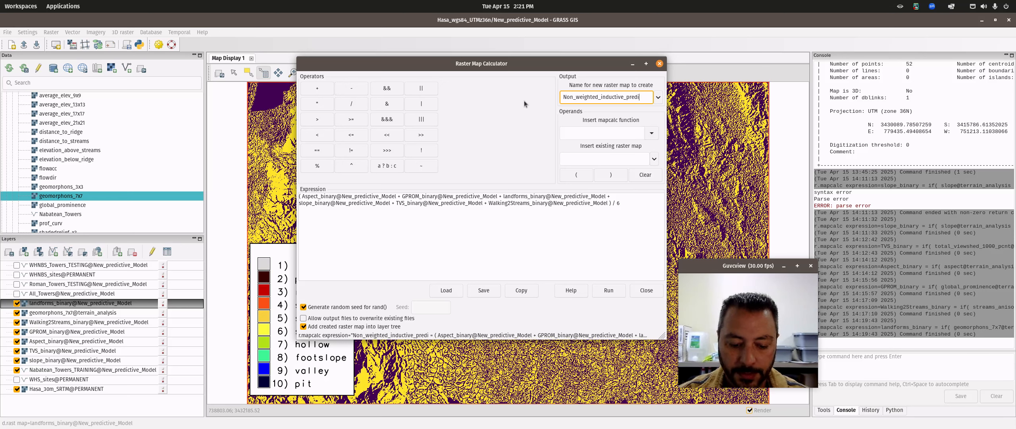
pyautogui.write('ctive_model')
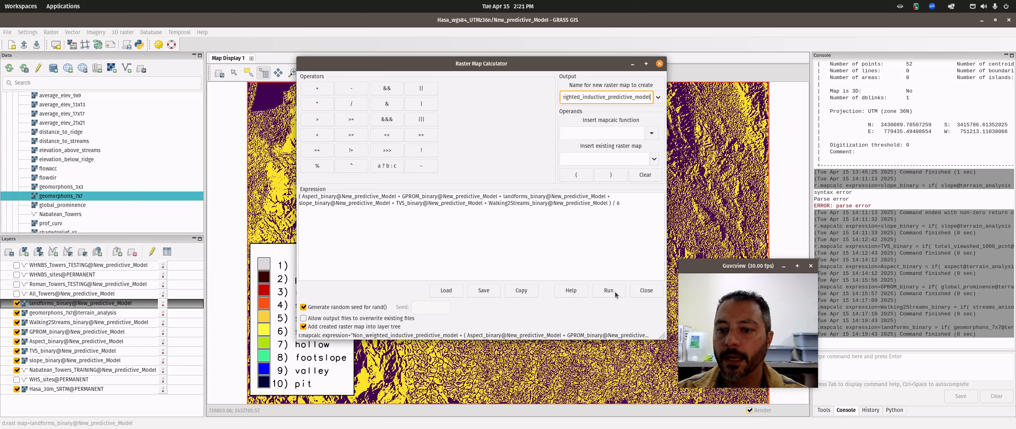
# Step: Change the divisor at the end of the expression to 6.0 and run the raster calculation
pyautogui.click(619, 204)
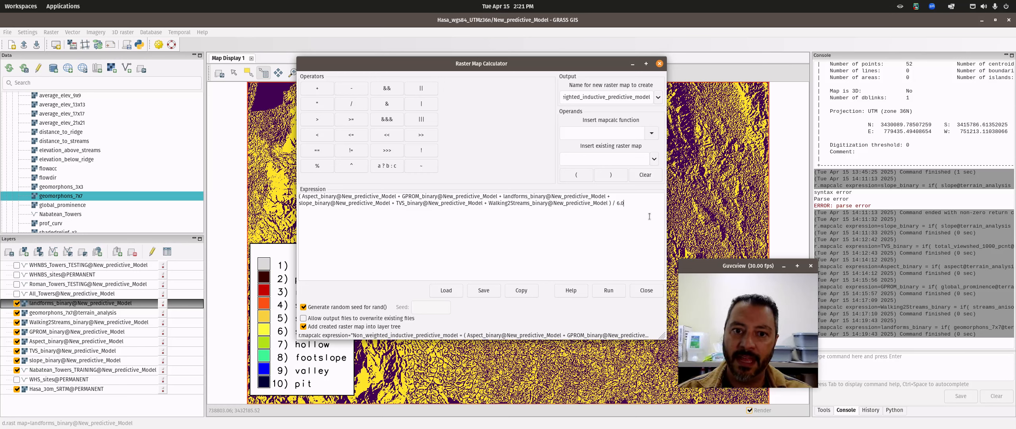
pyautogui.click(606, 291)
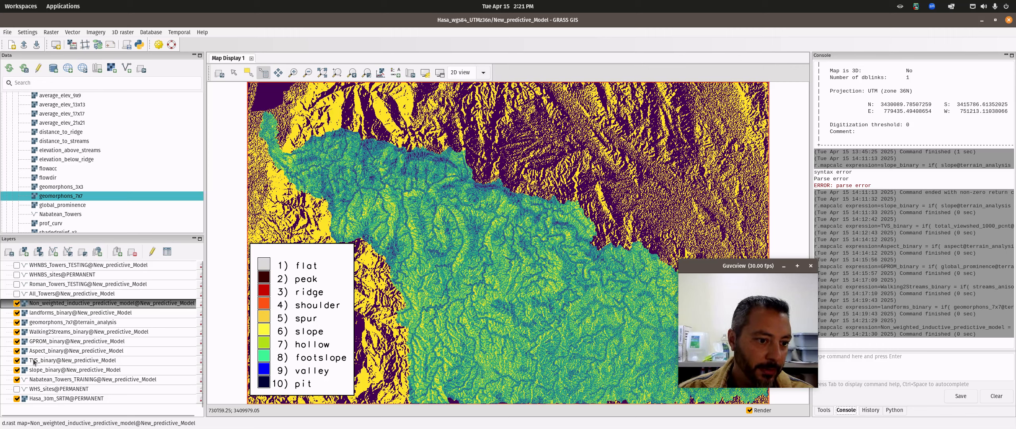
# Step: Move the Nabatean_Towers_TRAINING layer above the non-weighted model layer and set its point symbol to basic/circle
pyautogui.moveTo(46, 381); pyautogui.dragTo(48, 302)
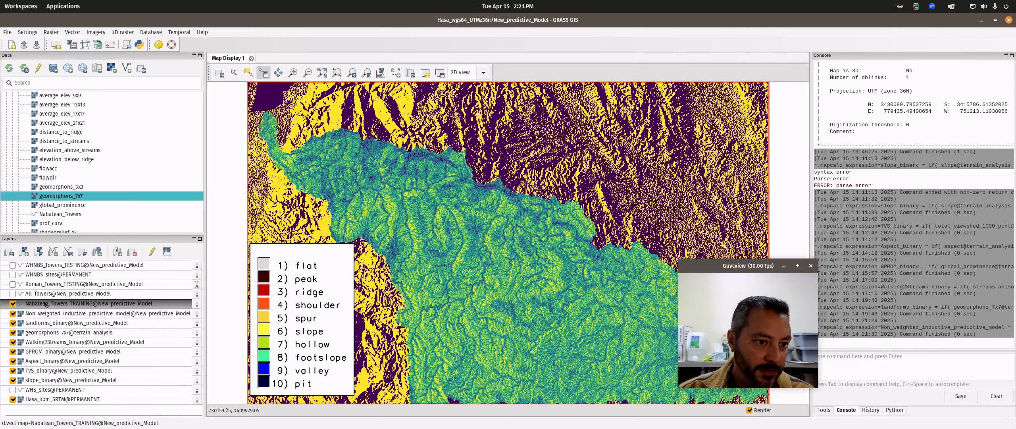
pyautogui.doubleClick(85, 304)
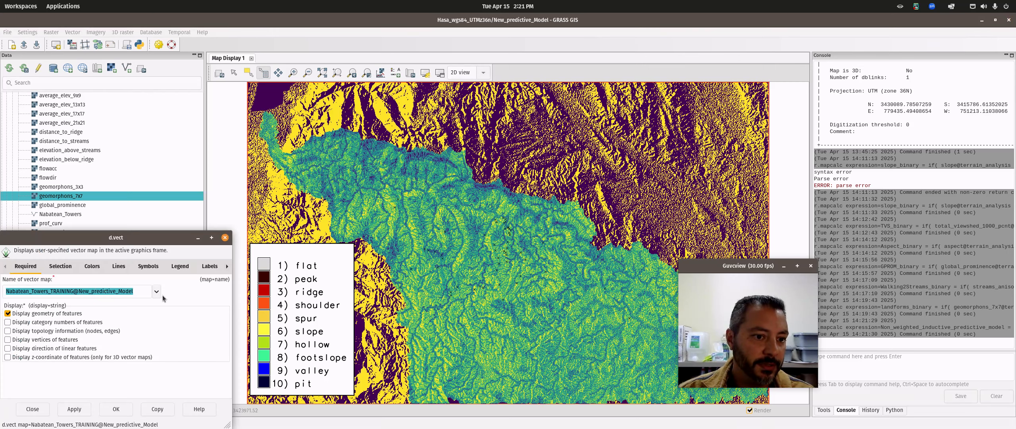
pyautogui.click(89, 267)
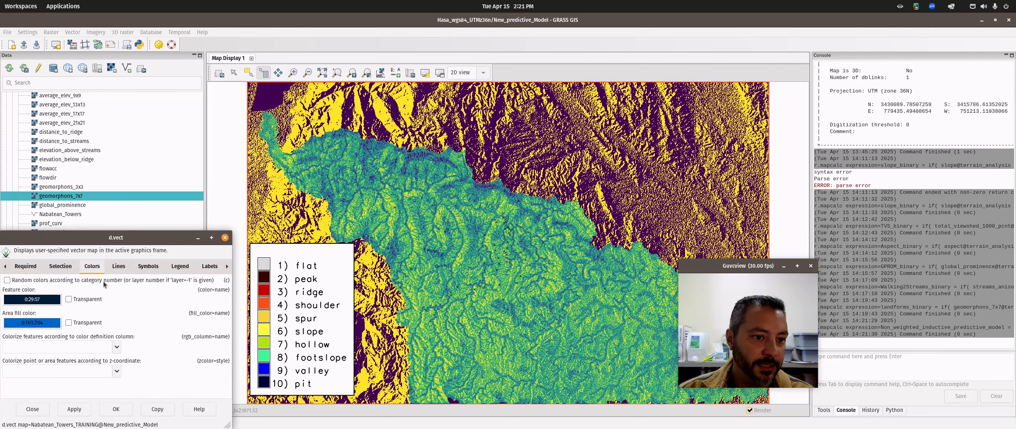
pyautogui.click(150, 266)
pyautogui.click(12, 300)
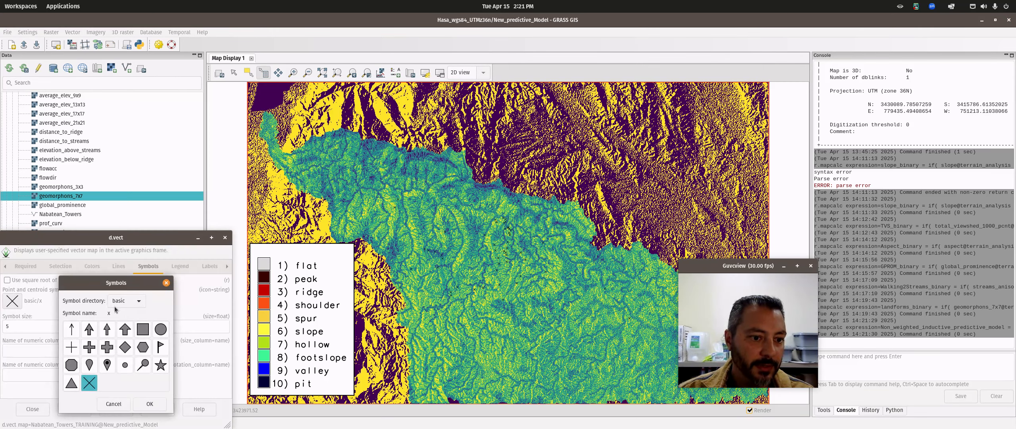
pyautogui.click(161, 330)
pyautogui.click(157, 405)
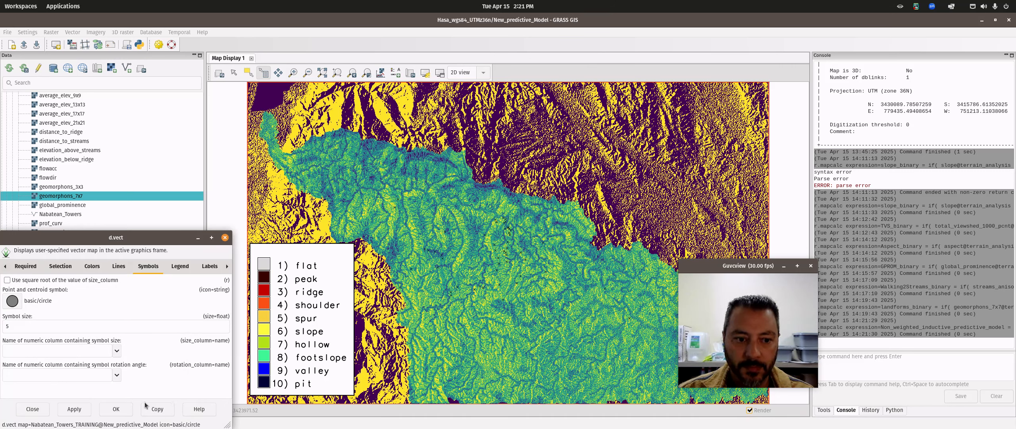
pyautogui.click(85, 407)
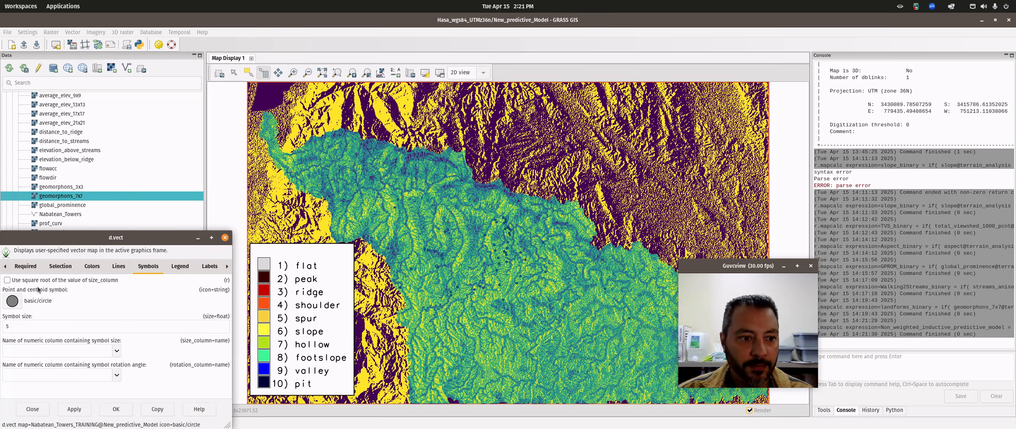
# Step: Set the area fill color of the Nabatean_Towers_TRAINING points to red and apply it to the map
pyautogui.click(92, 266)
pyautogui.click(43, 323)
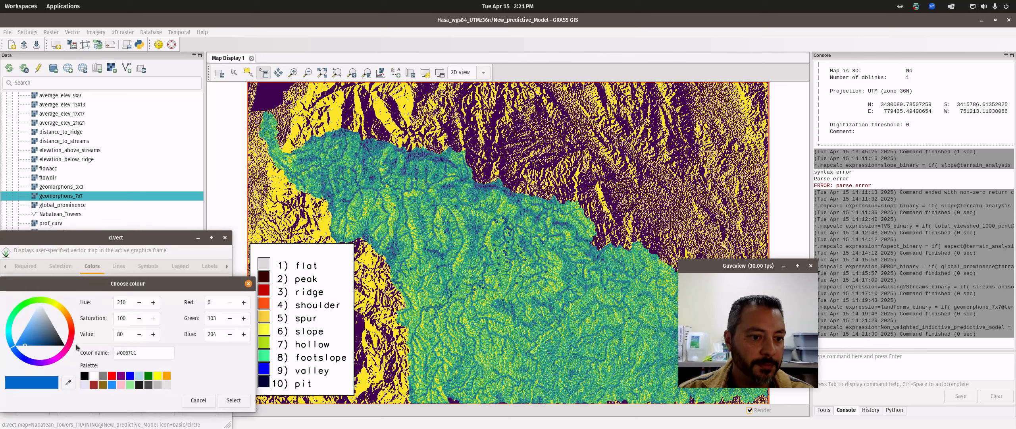
pyautogui.click(112, 375)
pyautogui.click(229, 401)
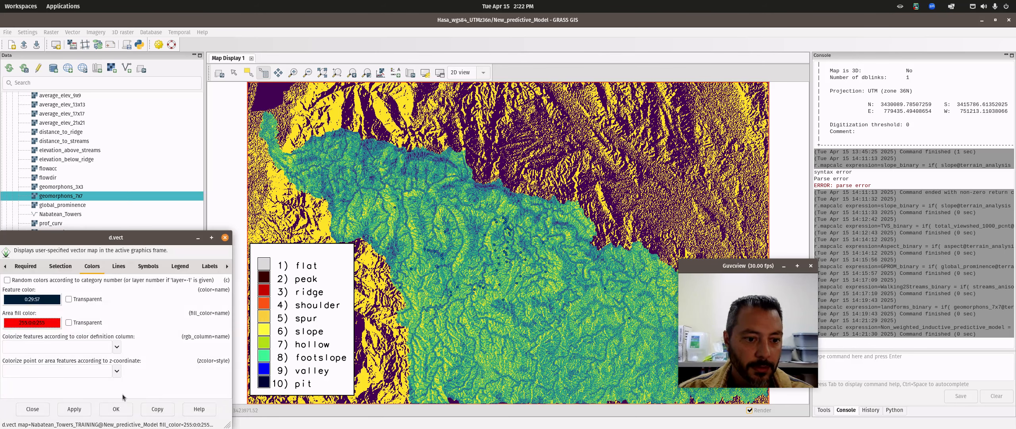
pyautogui.click(74, 409)
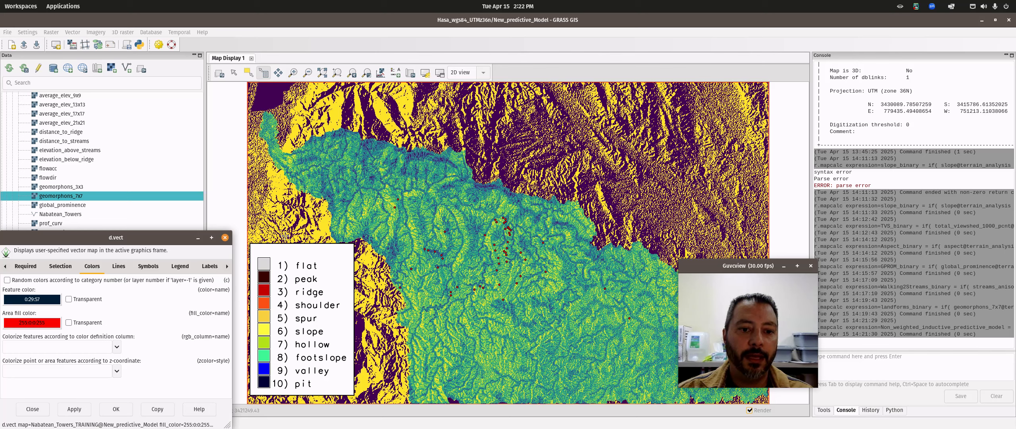
# Step: Switch the map legend's raster to Non_weighted_inductive_predictive_model from the New_predictive_Model mapset
pyautogui.click(234, 73)
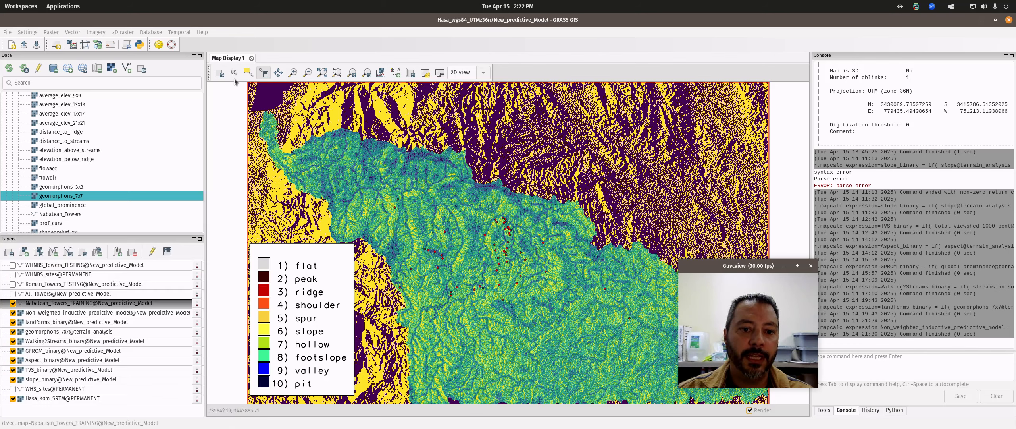
pyautogui.rightClick(261, 266)
pyautogui.click(309, 326)
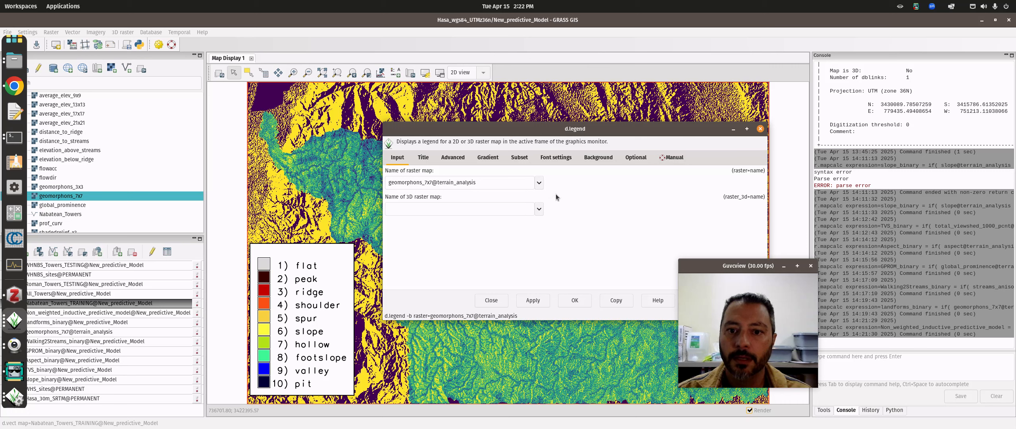
pyautogui.click(538, 183)
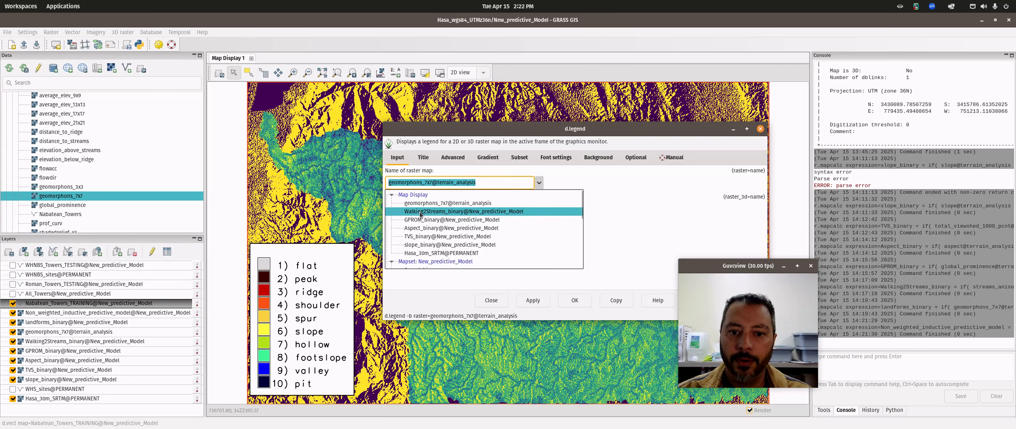
pyautogui.click(392, 195)
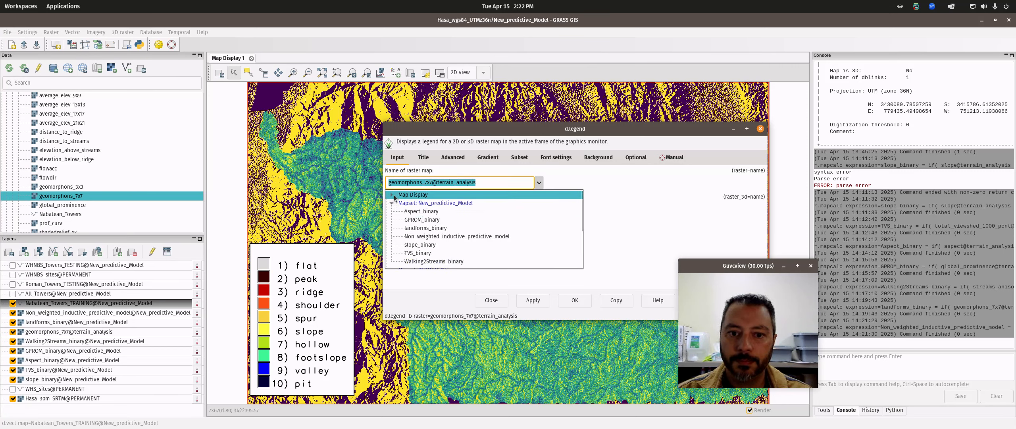
pyautogui.click(392, 195)
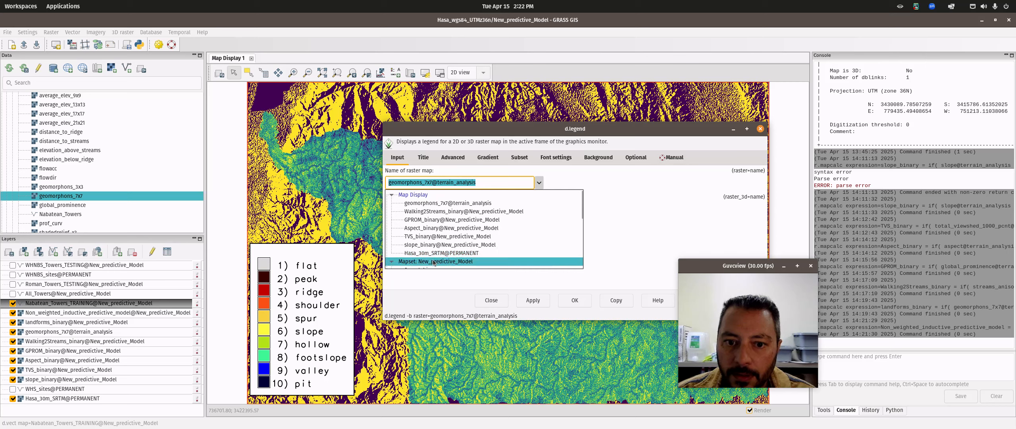
pyautogui.click(392, 195)
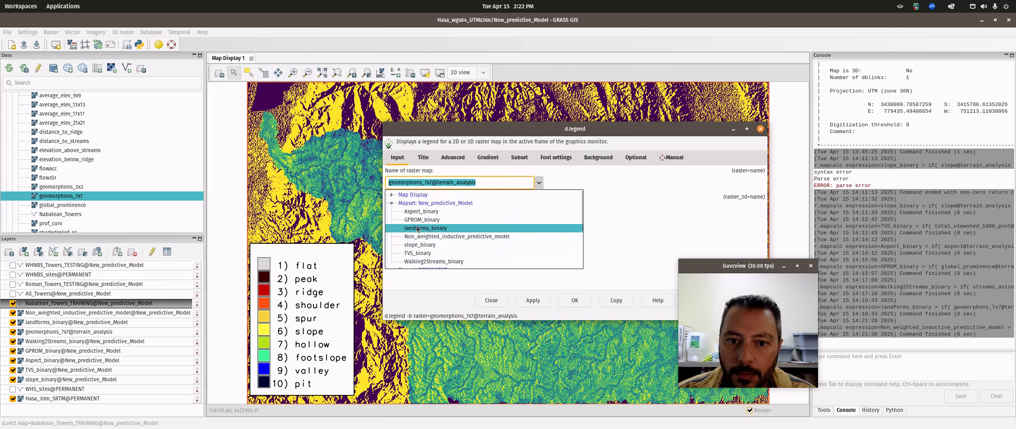
pyautogui.click(546, 304)
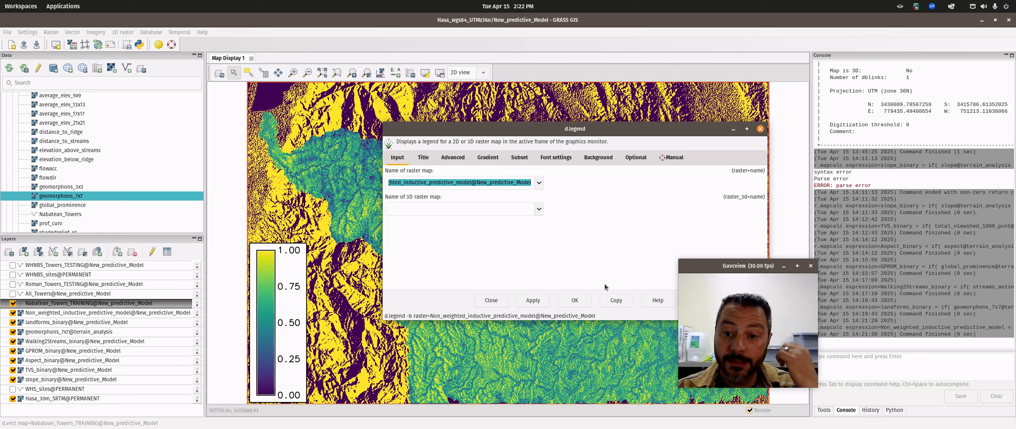
pyautogui.click(761, 129)
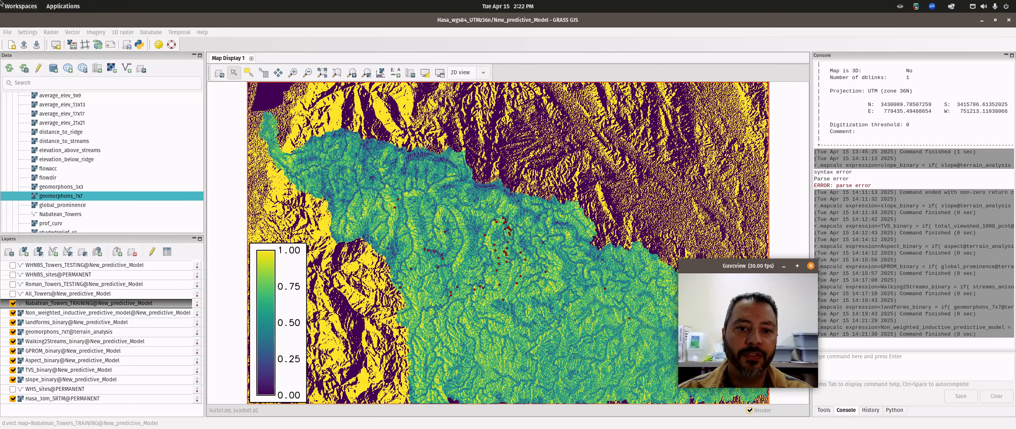
# Step: Bring back the Raster Map Calculator, put landforms_binary in parentheses multiplied by 2, and set the divisor to 7.0
pyautogui.press('super')
pyautogui.click(545, 115)
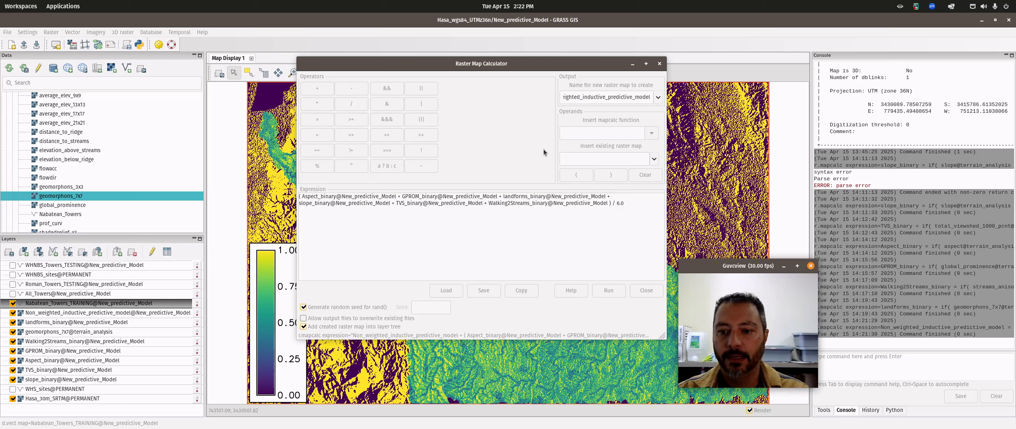
pyautogui.click(403, 197)
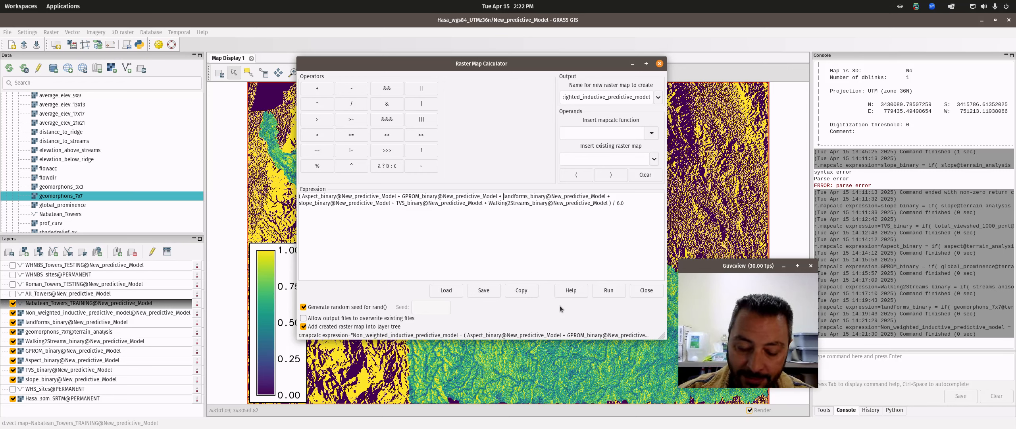
pyautogui.write('(')
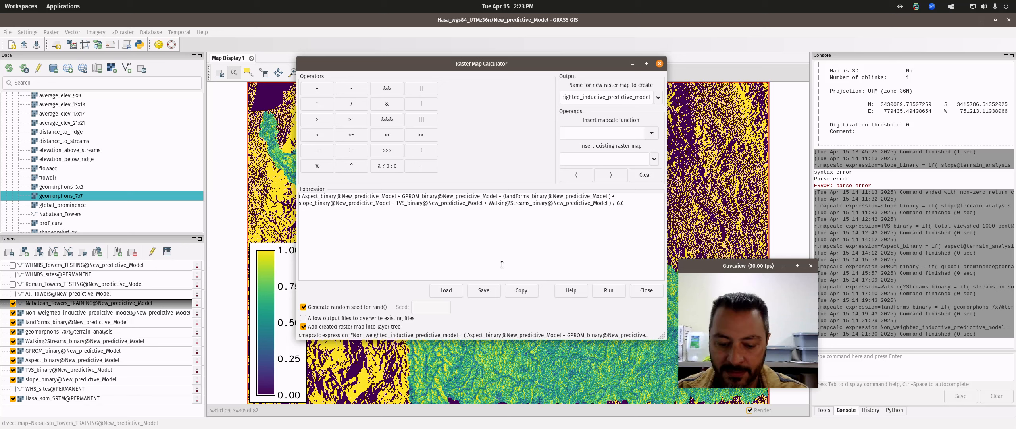
pyautogui.write('* ')
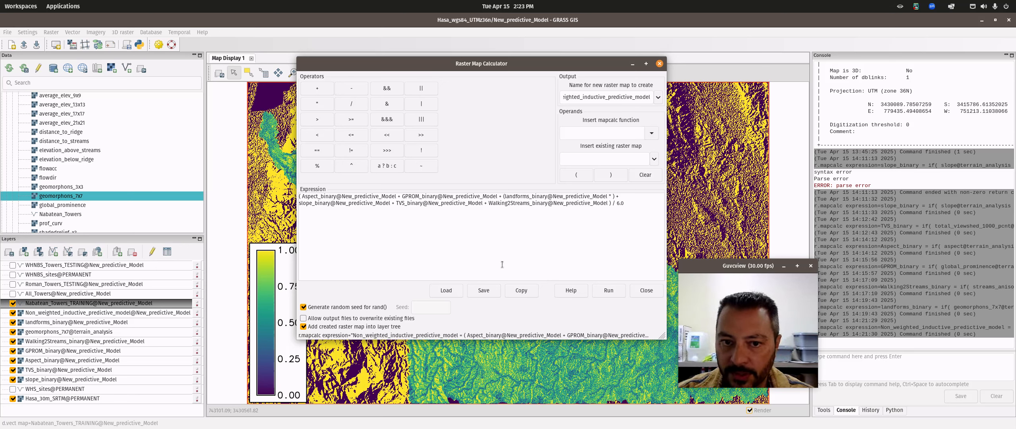
pyautogui.write('2')
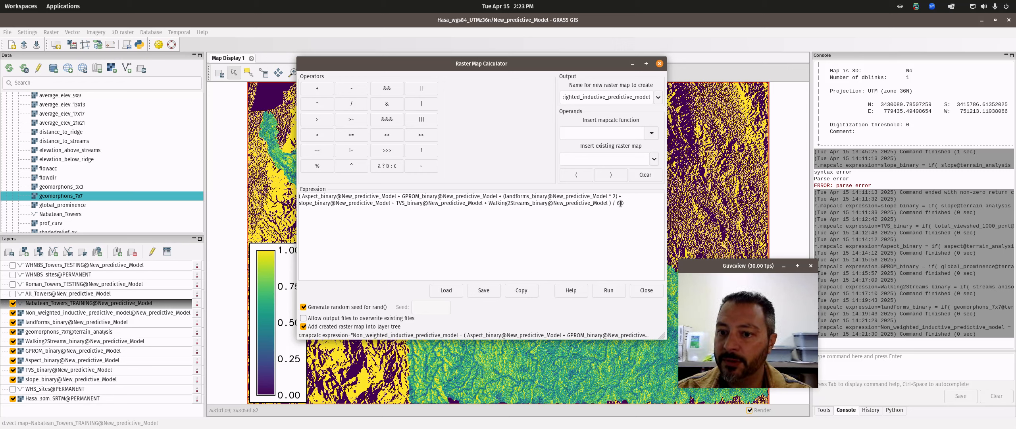
pyautogui.moveTo(619, 204); pyautogui.dragTo(616, 204)
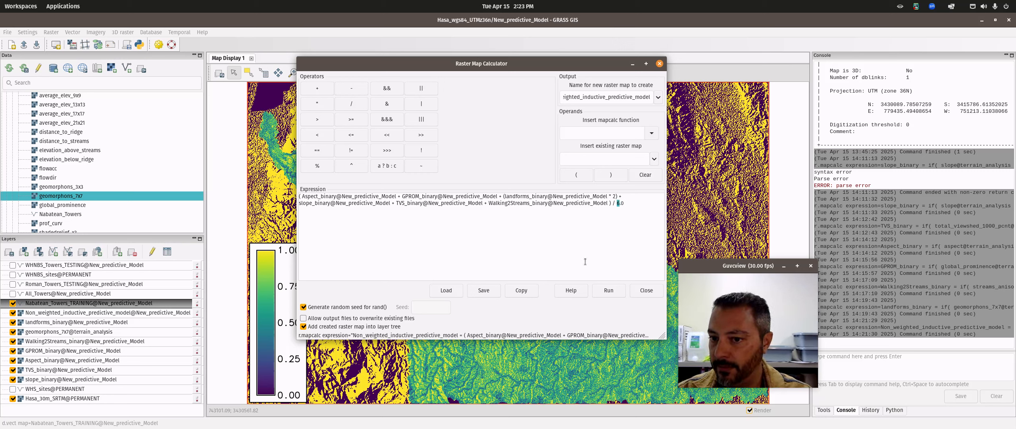
pyautogui.write('7')
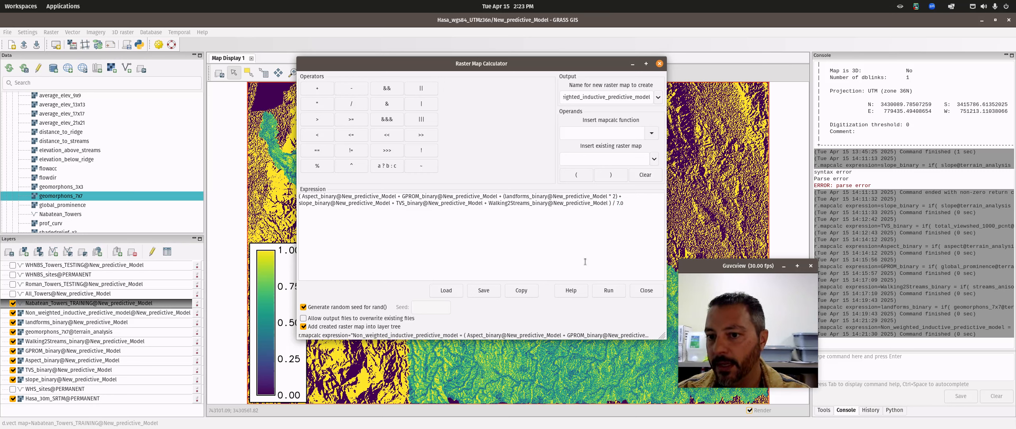
# Step: Change the landforms_binary multiplier to 3 and the divisor to 8.0
pyautogui.press('BackSpace')
pyautogui.write('3')
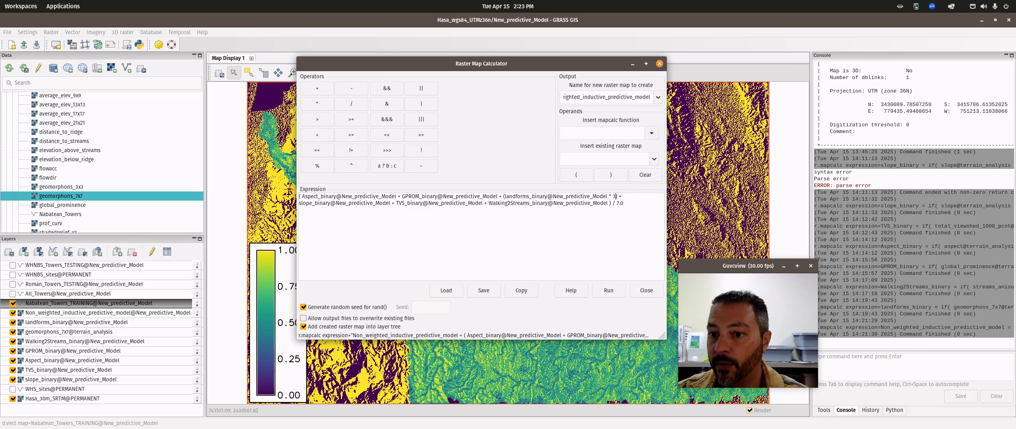
pyautogui.press('BackSpace')
pyautogui.write('8')
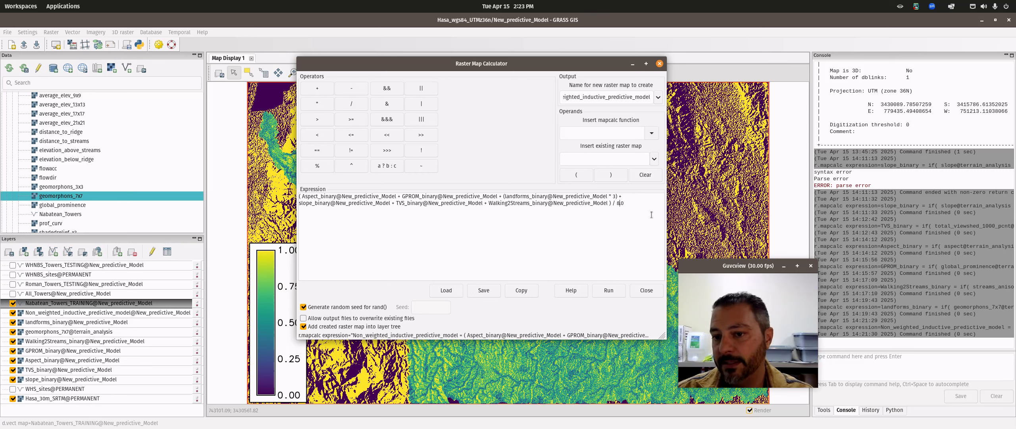
# Step: Rename the output raster weighted_inductive_predictive_model_landforms and run the calculation
pyautogui.click(604, 93)
pyautogui.moveTo(605, 92); pyautogui.dragTo(558, 100)
pyautogui.click(591, 97)
pyautogui.press('BackSpace')
pyautogui.press('End')
pyautogui.press('Right')
pyautogui.press('Right')
pyautogui.write('_landforms')
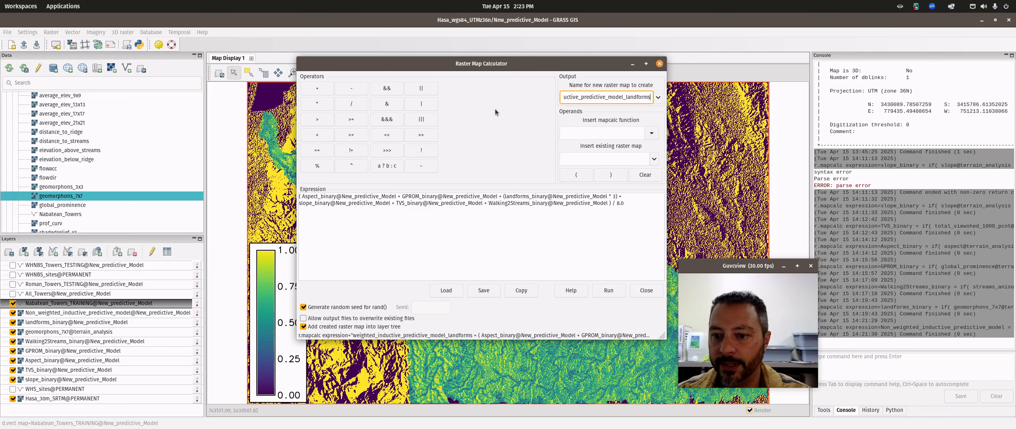
pyautogui.click(609, 291)
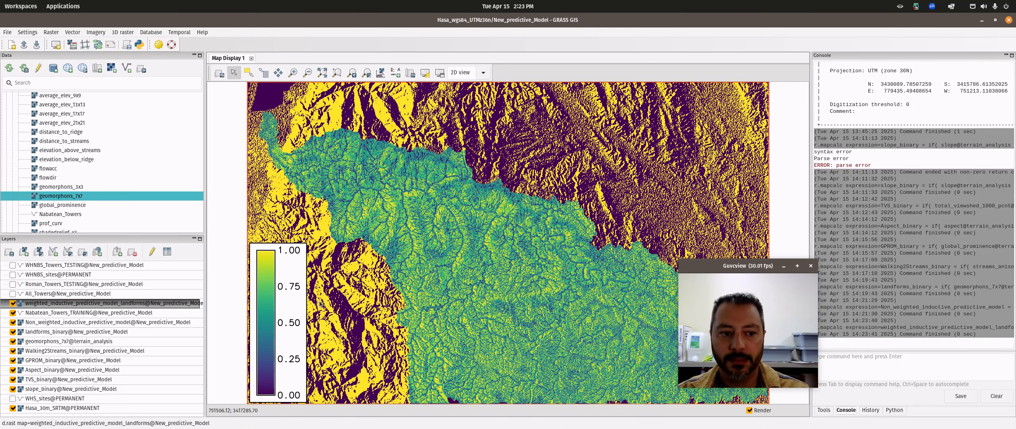
# Step: Move the Nabatean_Towers_TRAINING layer above the weighted landforms model and toggle the weighted model's visibility to compare it with the non-weighted one
pyautogui.click(13, 303)
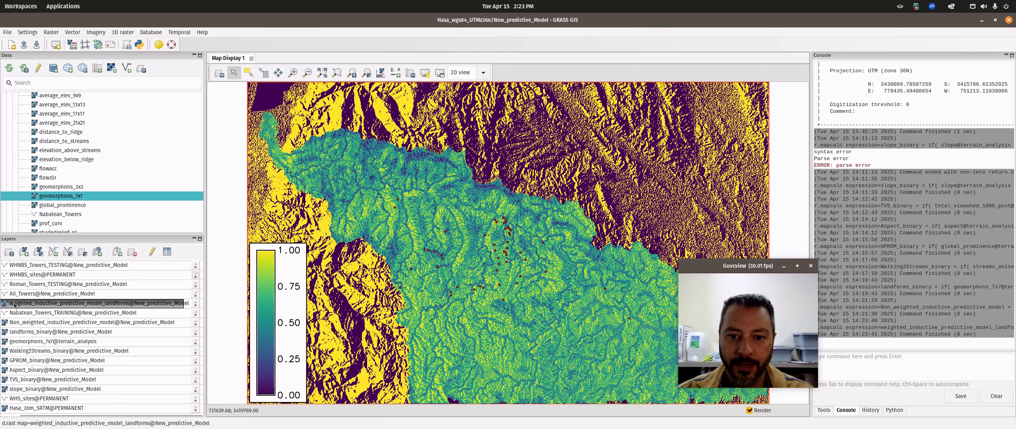
pyautogui.moveTo(21, 313); pyautogui.dragTo(22, 296)
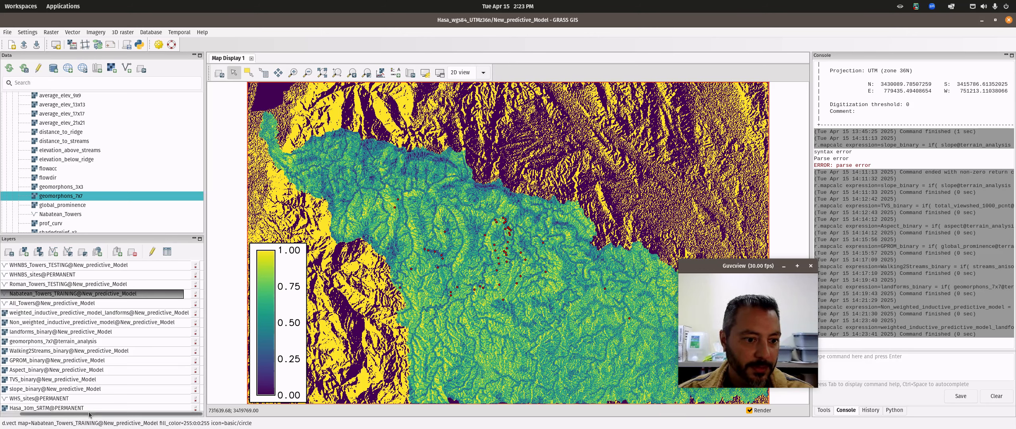
pyautogui.click(17, 322)
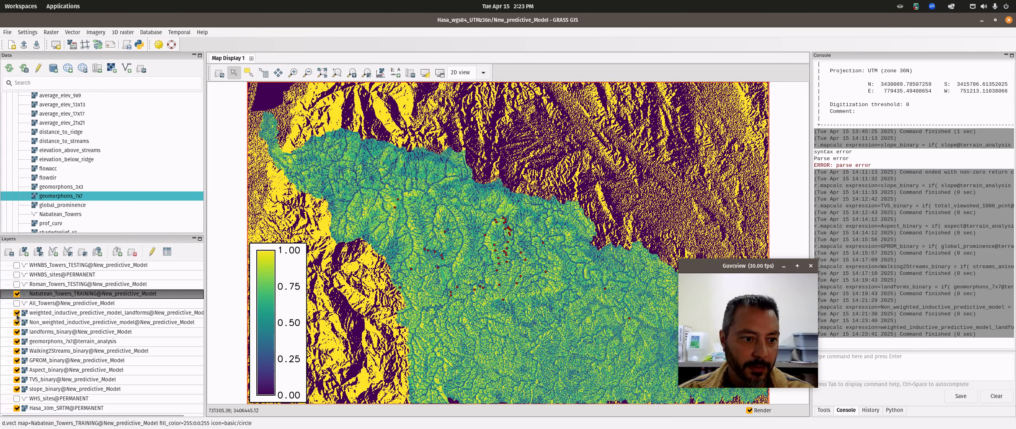
pyautogui.click(17, 314)
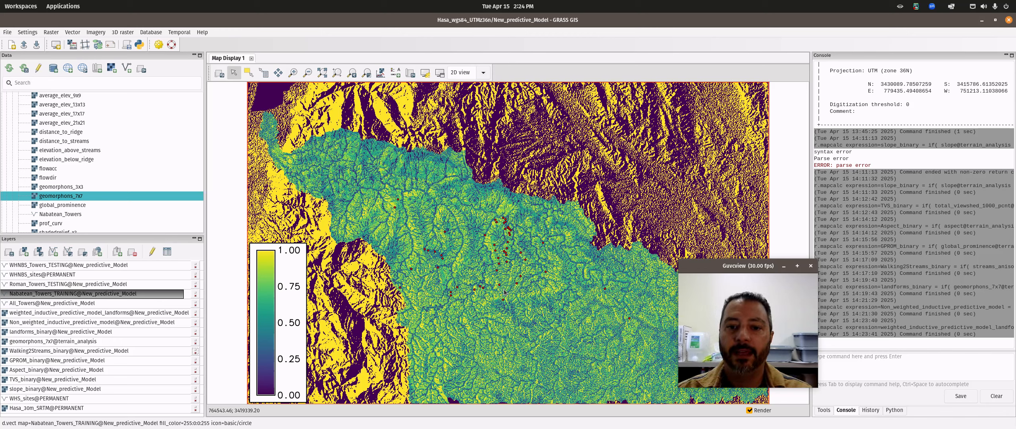
pyautogui.moveTo(725, 265); pyautogui.dragTo(692, 189)
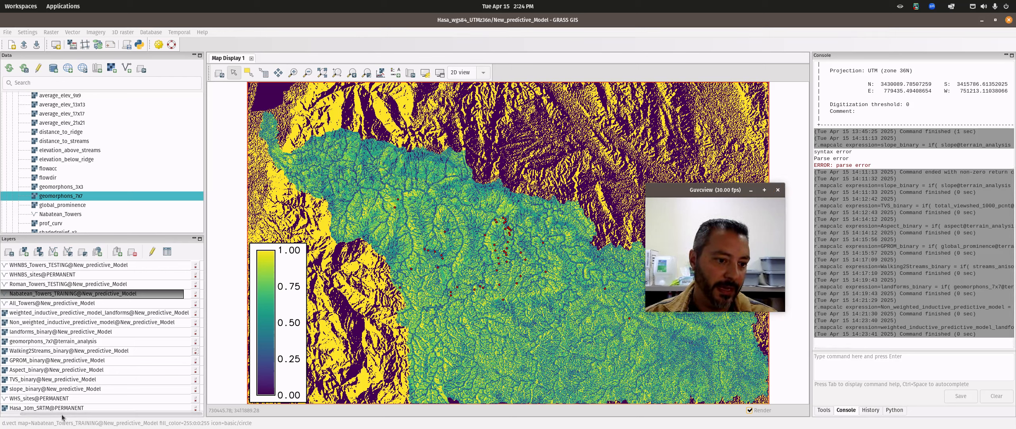
# Step: Move the geomorphons_7x7 layer directly beneath Nabatean_Towers_TRAINING in the layer order so it displays above the predictive models
pyautogui.moveTo(62, 414); pyautogui.dragTo(37, 414)
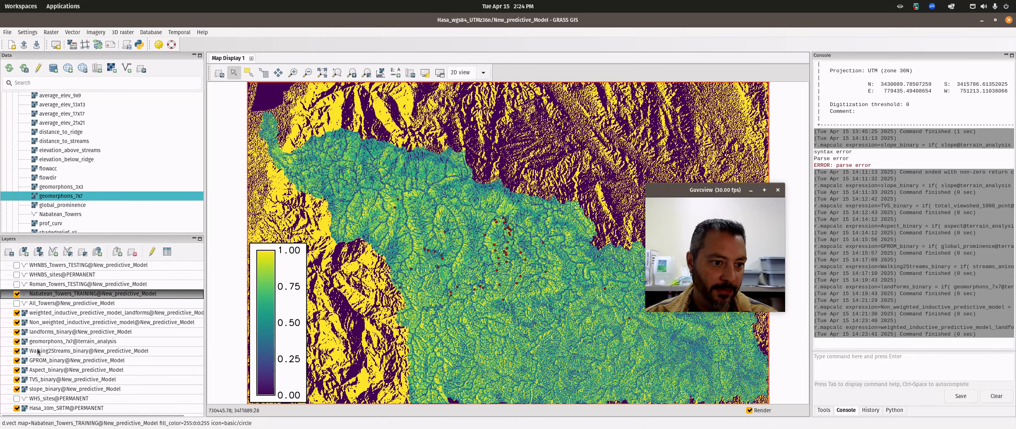
pyautogui.scroll(2, 58, 194)
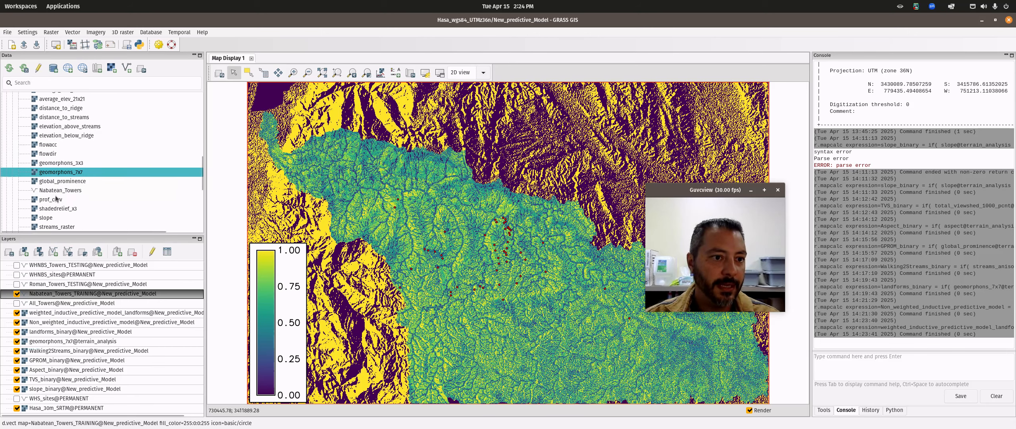
pyautogui.scroll(4, 58, 194)
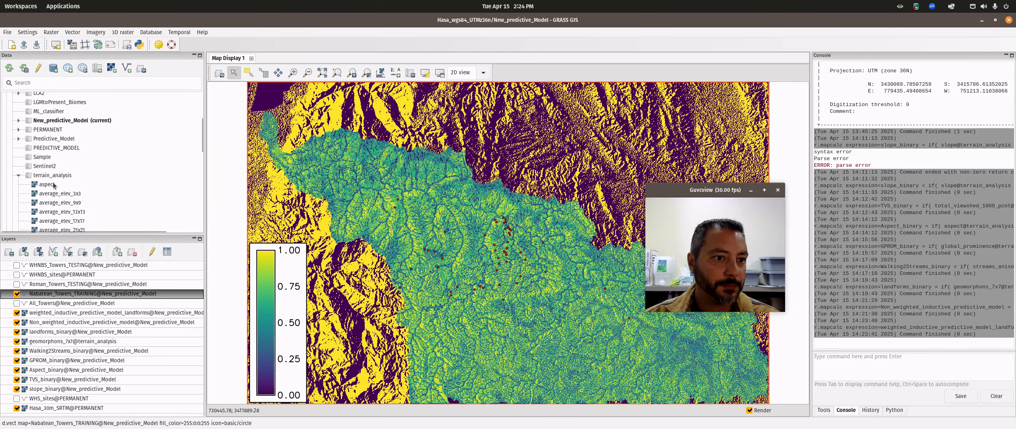
pyautogui.scroll(-5, 54, 183)
pyautogui.click(51, 341)
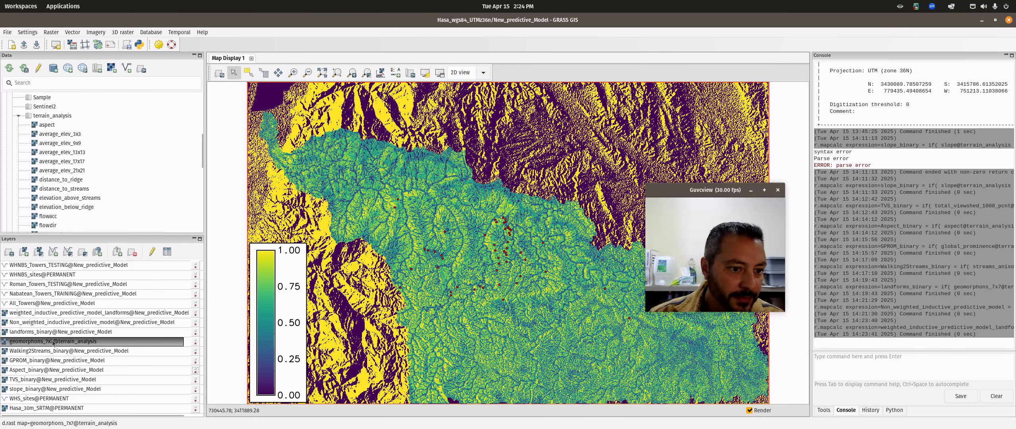
pyautogui.moveTo(48, 325); pyautogui.dragTo(48, 303)
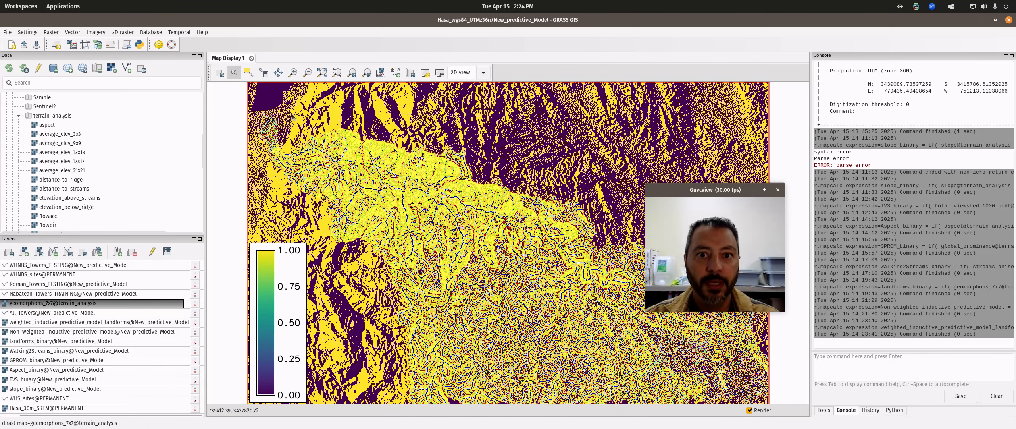
# Step: Examine an enlarged histogram of the geomorphons_7x7 raster for its cell value distribution, and close it
pyautogui.click(381, 73)
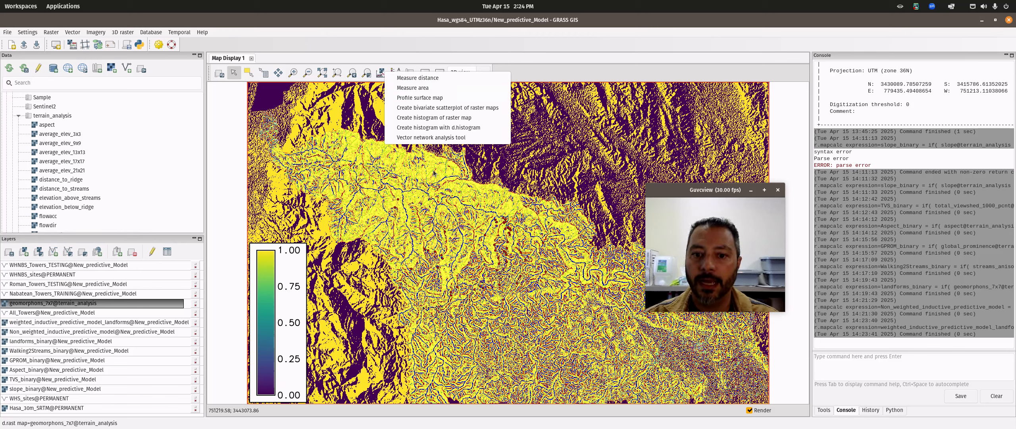
pyautogui.click(436, 117)
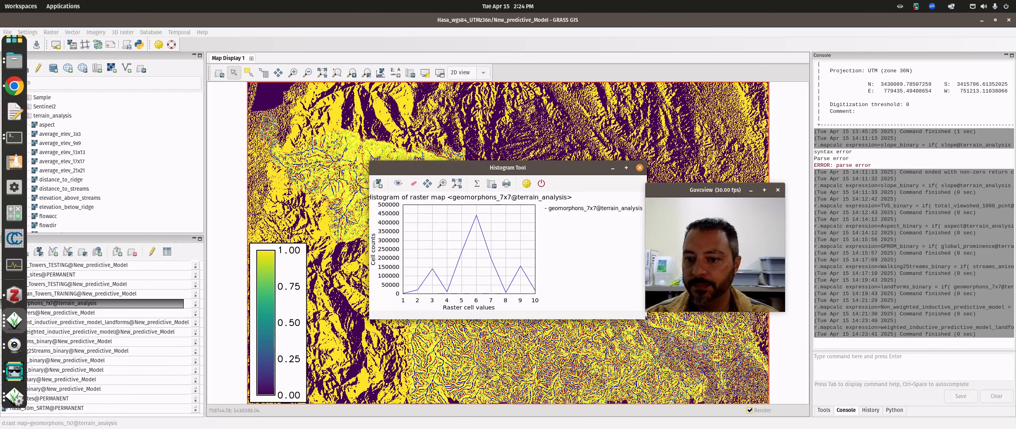
pyautogui.moveTo(538, 172); pyautogui.dragTo(452, 96)
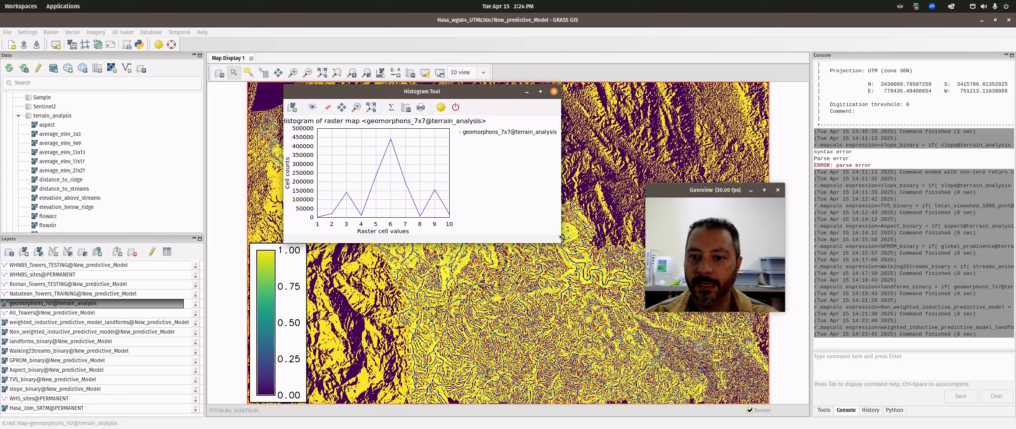
pyautogui.moveTo(561, 237); pyautogui.dragTo(700, 297)
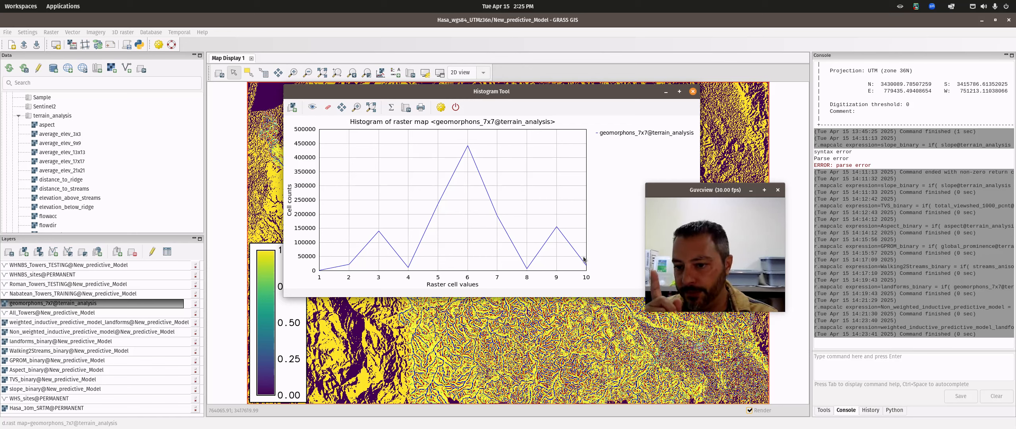
pyautogui.click(692, 92)
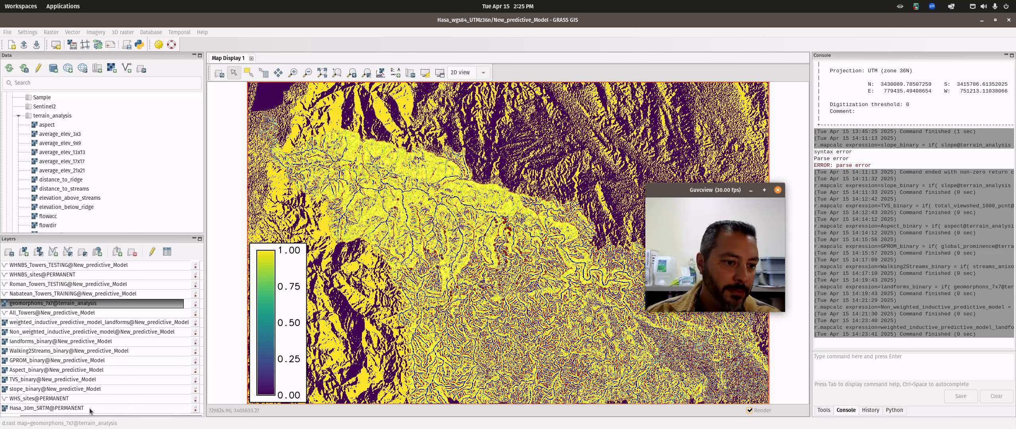
# Step: Add the slope raster from the terrain_analysis mapset to the map and inspect its histogram before closing it
pyautogui.scroll(-4, 44, 140)
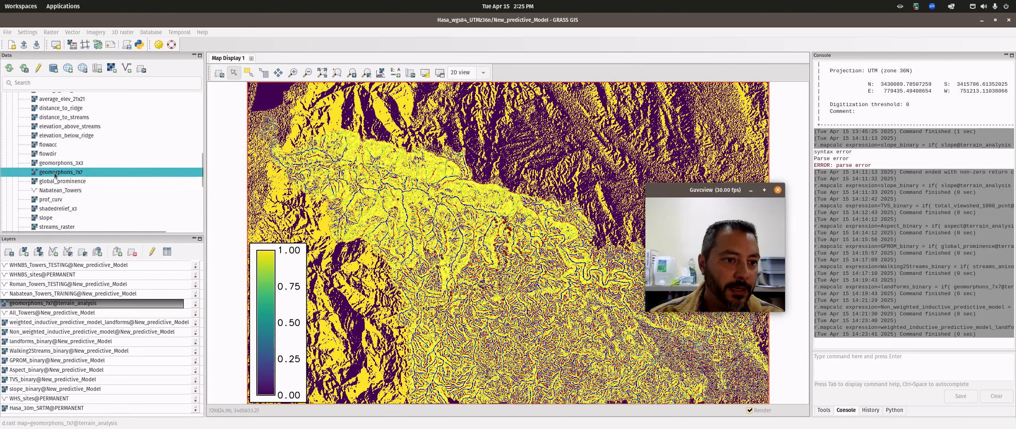
pyautogui.doubleClick(45, 170)
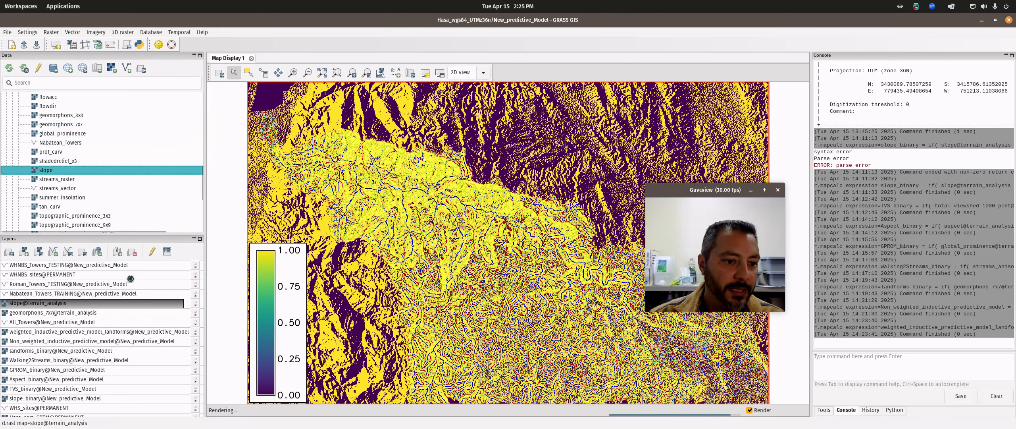
pyautogui.click(380, 72)
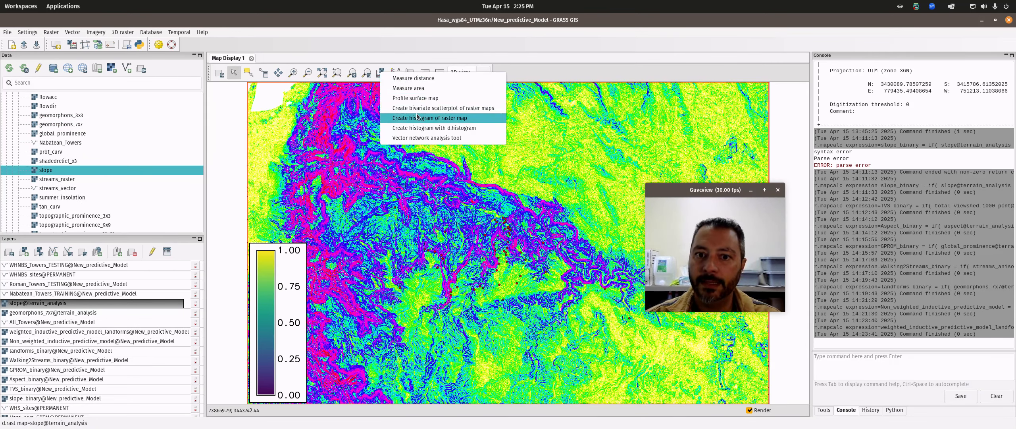
pyautogui.click(417, 118)
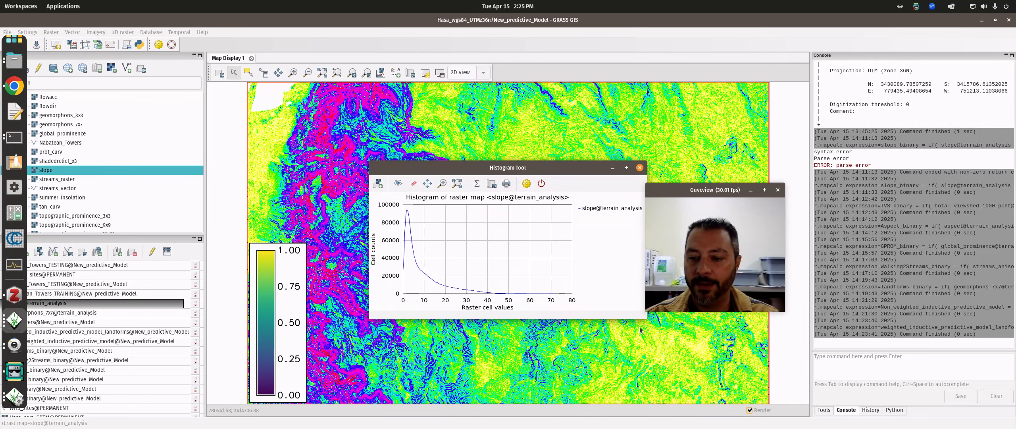
pyautogui.moveTo(558, 163); pyautogui.dragTo(246, 133)
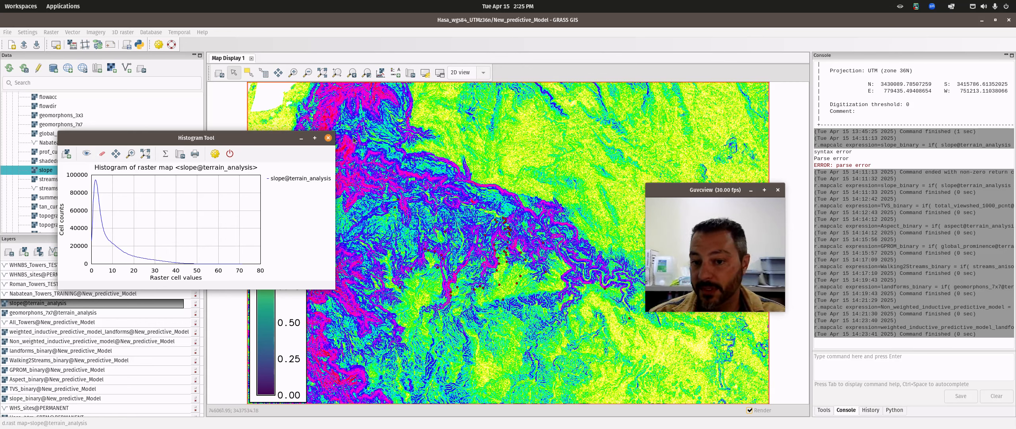
pyautogui.click(328, 138)
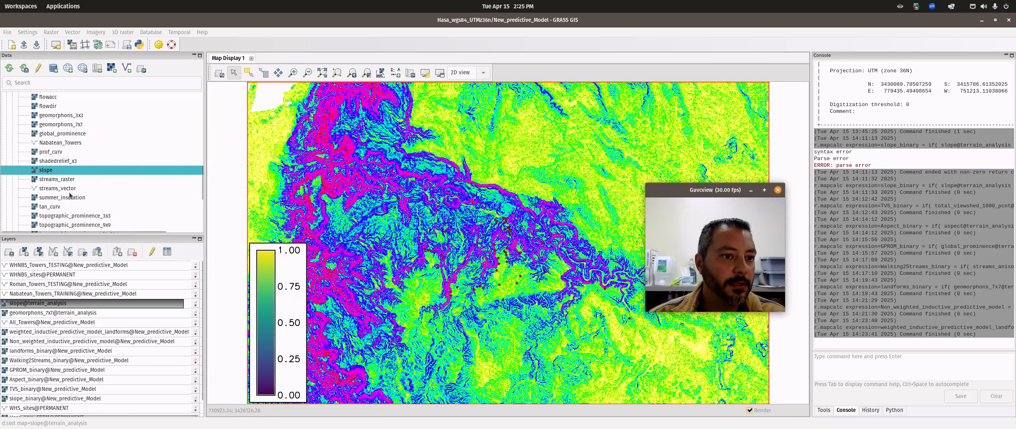
# Step: Collapse the terrain_analysis mapset and add the streams_anisotropic_cost_surface raster from the LCA2 mapset to the map
pyautogui.scroll(-1, 70, 195)
pyautogui.scroll(8, 70, 195)
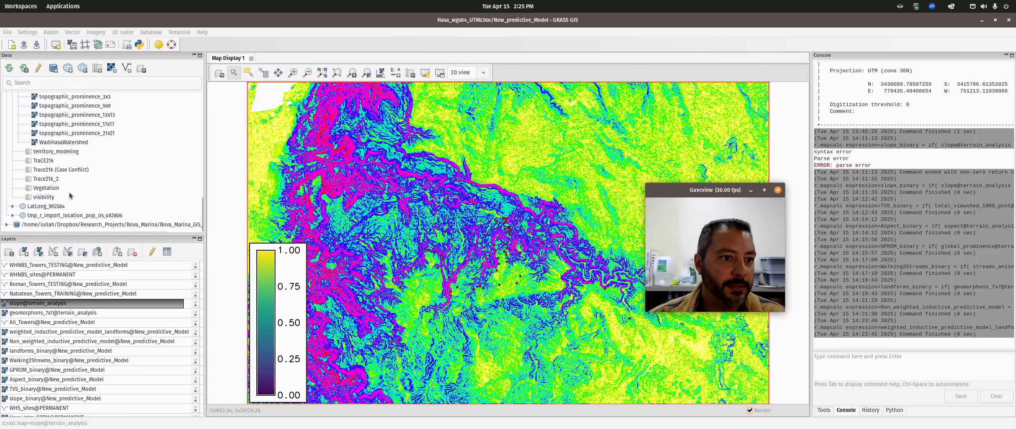
pyautogui.scroll(6, 69, 196)
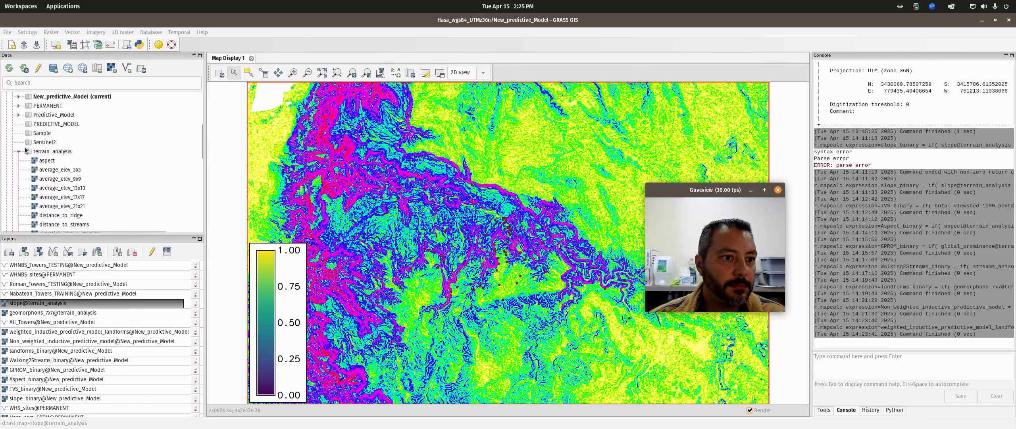
pyautogui.click(18, 151)
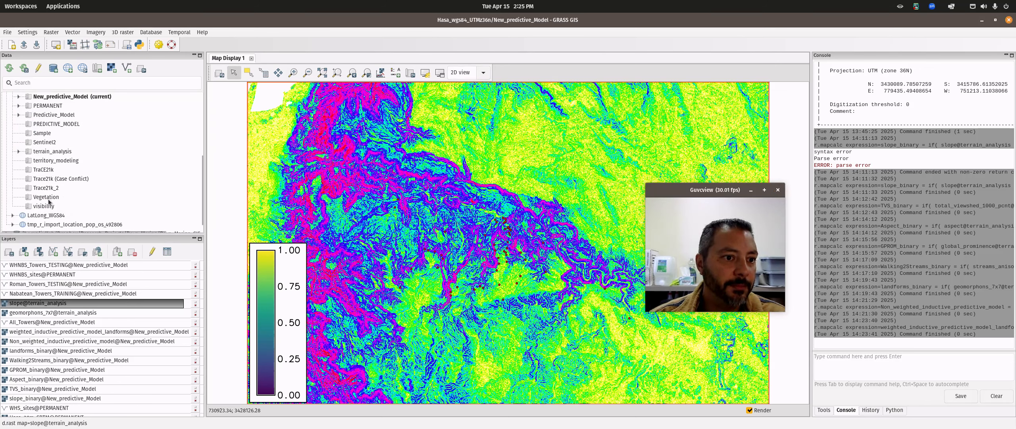
pyautogui.scroll(3, 49, 195)
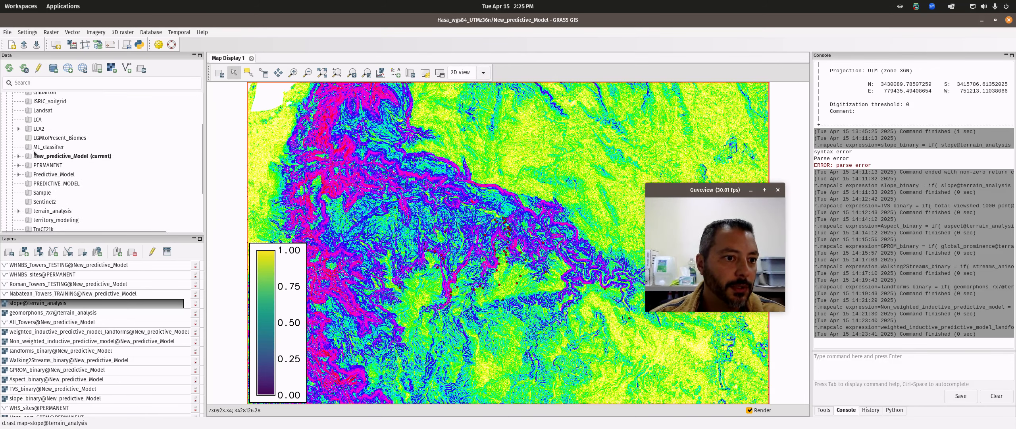
pyautogui.click(19, 129)
pyautogui.scroll(-5, 68, 201)
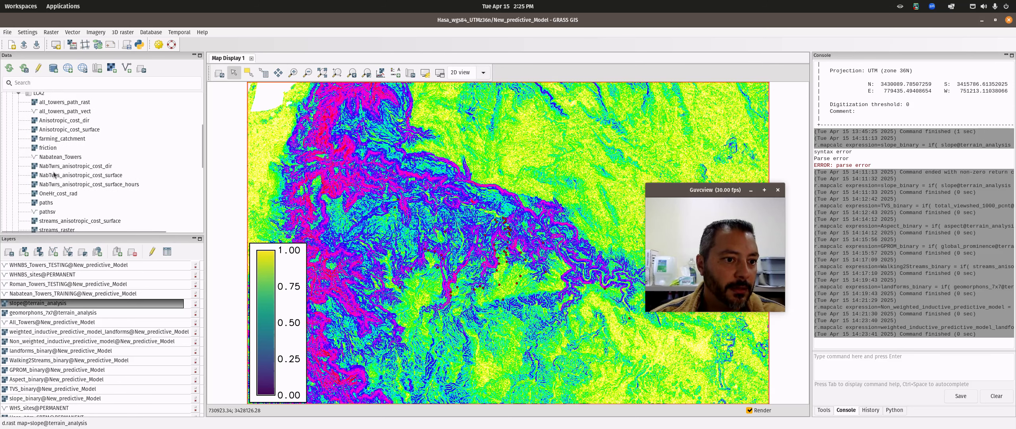
pyautogui.doubleClick(69, 198)
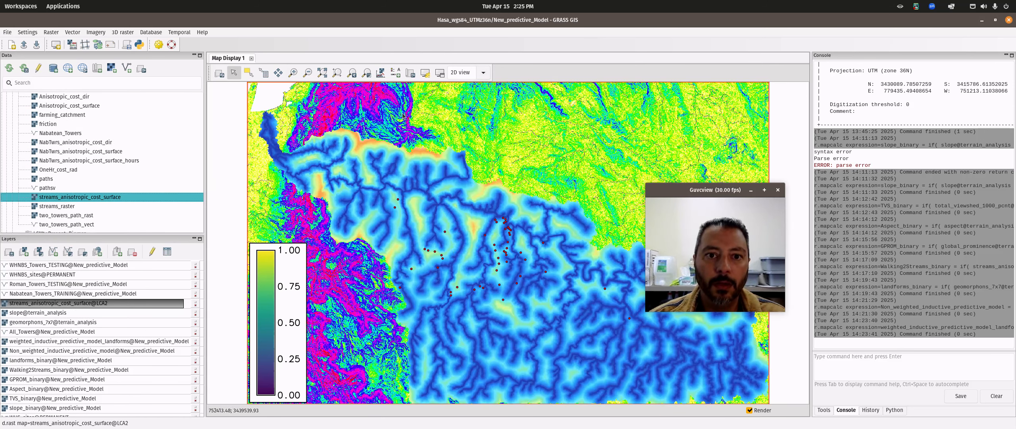
# Step: Examine an enlarged histogram of the streams_anisotropic_cost_surface raster and close it
pyautogui.click(380, 72)
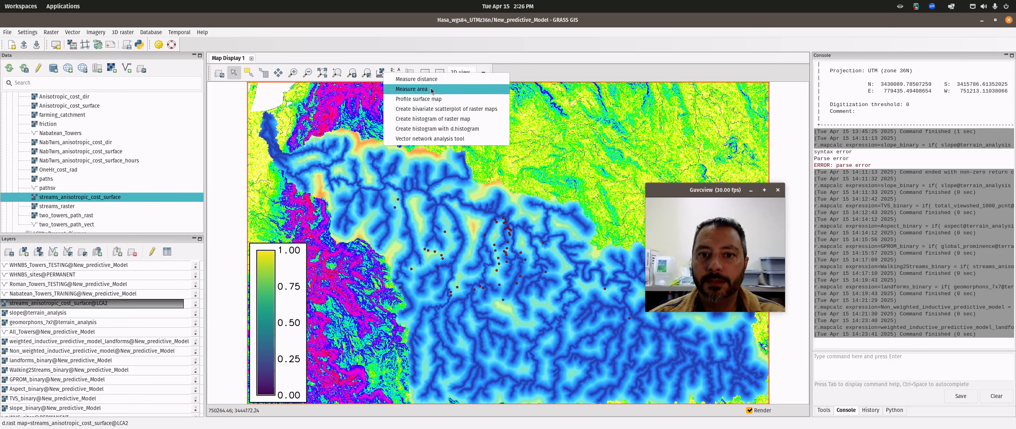
pyautogui.click(434, 119)
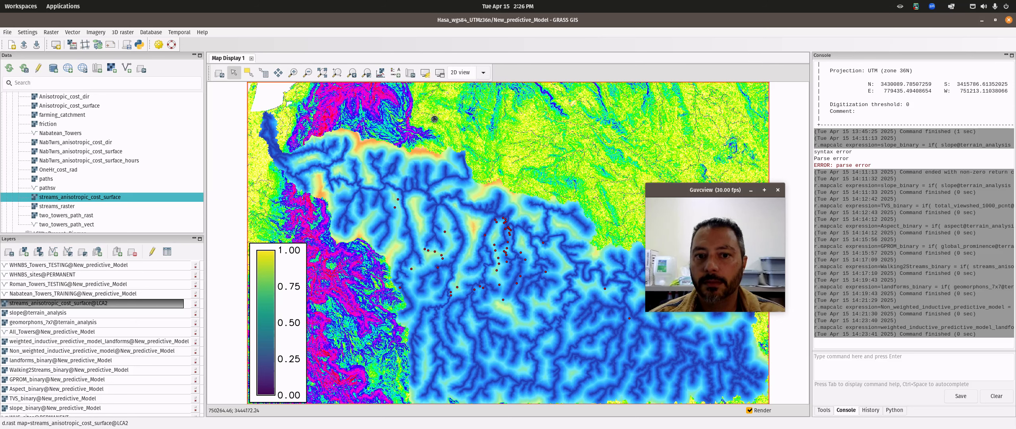
pyautogui.moveTo(504, 162); pyautogui.dragTo(384, 88)
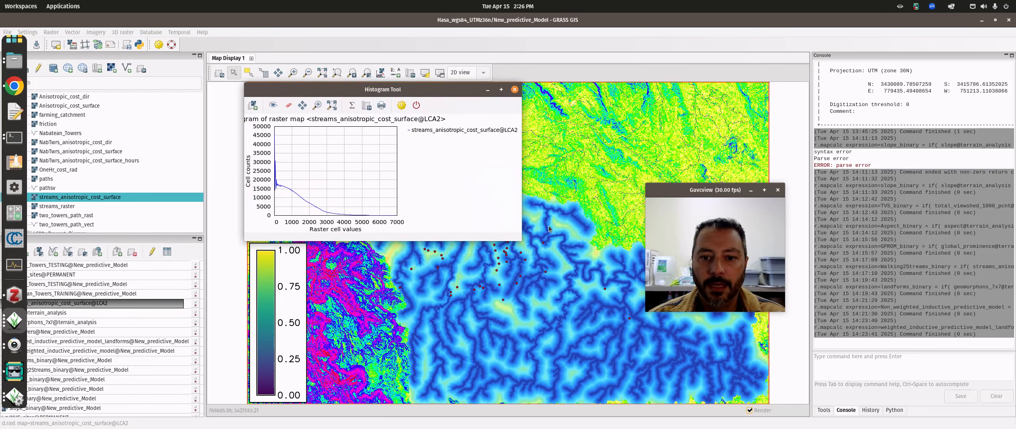
pyautogui.moveTo(521, 241); pyautogui.dragTo(686, 296)
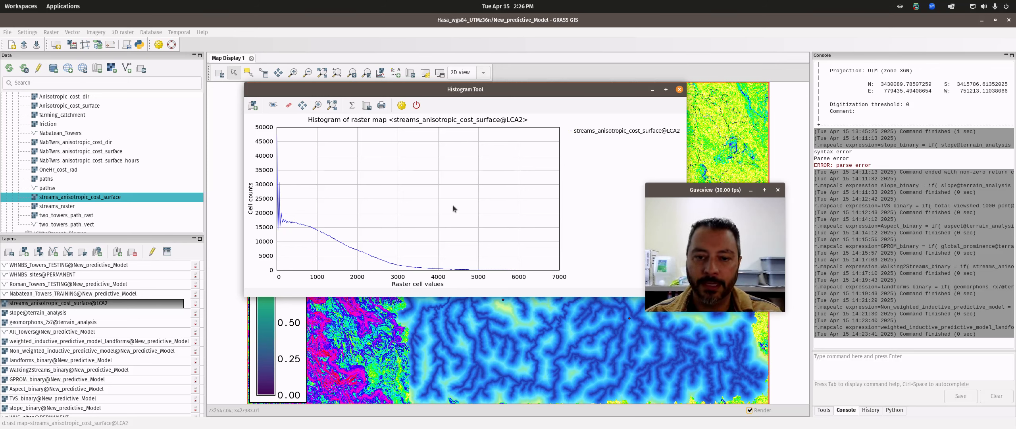
pyautogui.moveTo(616, 92); pyautogui.dragTo(489, 91)
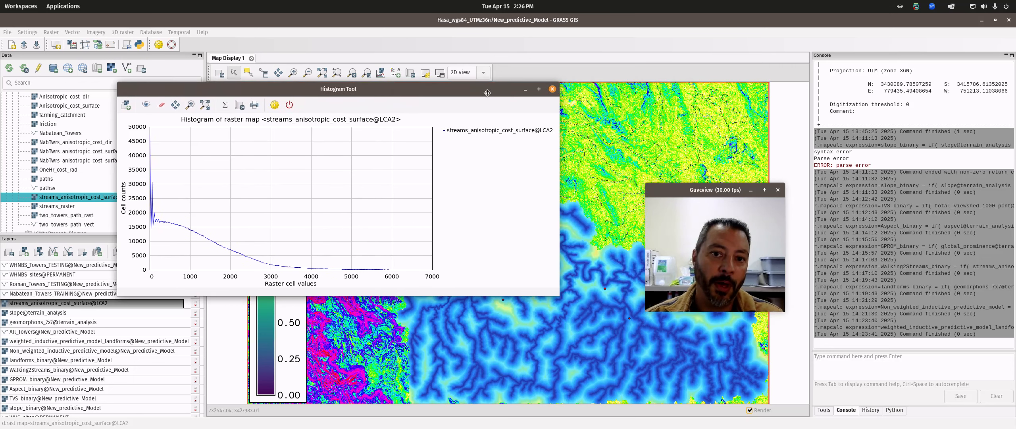
pyautogui.click(553, 90)
# Step: Bring the Raster Map Calculator window to the front to review the weighted model expression, and close it
pyautogui.moveTo(1, 1)
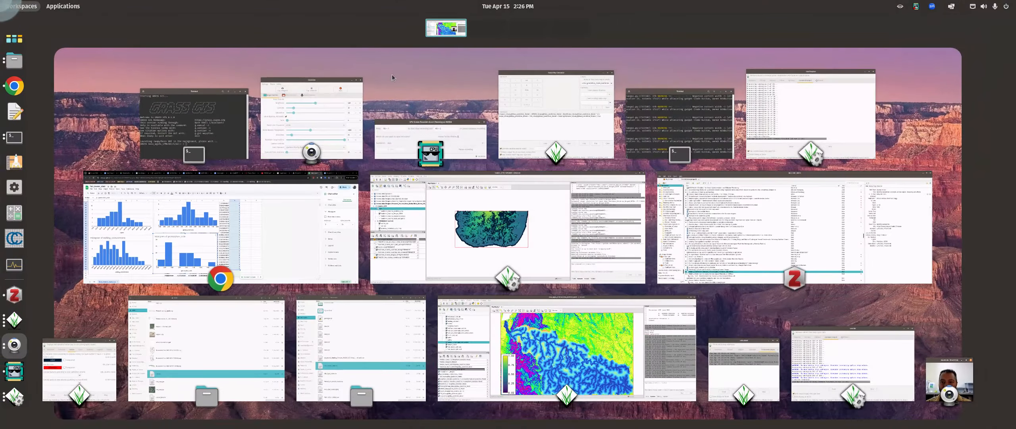
pyautogui.click(551, 112)
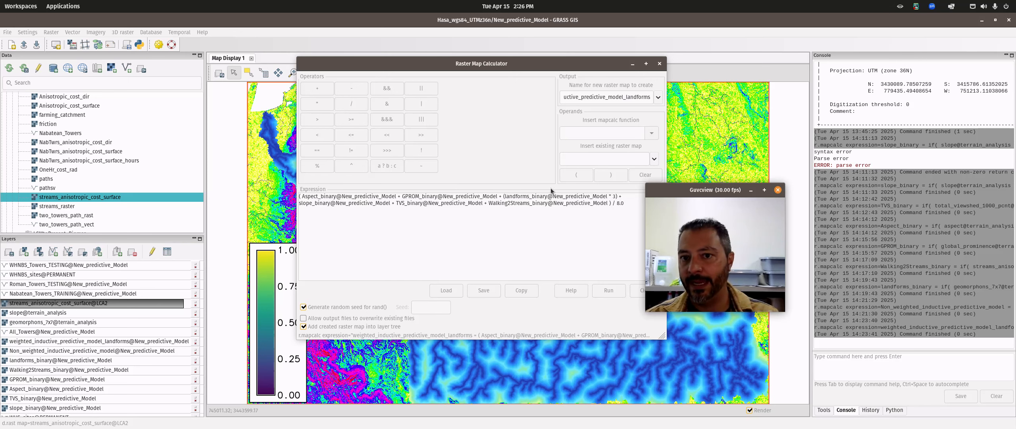
pyautogui.click(659, 64)
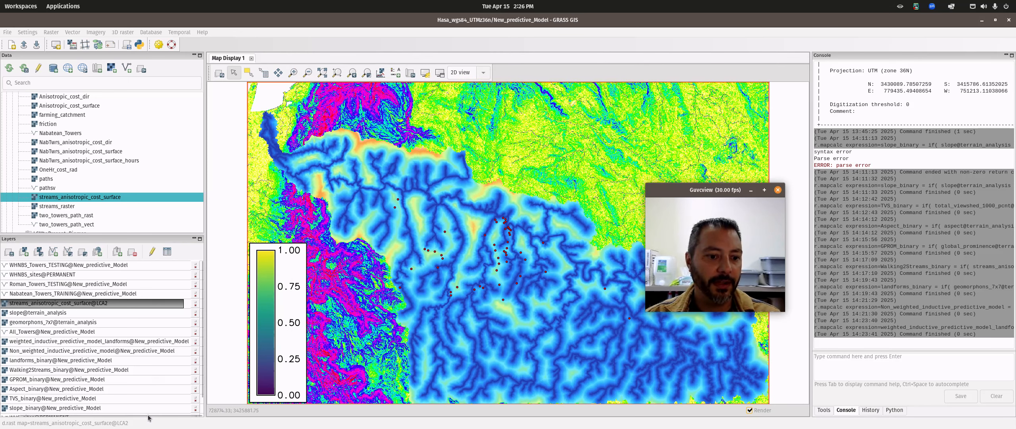
# Step: Hide the streams_anisotropic_cost_surface layer and widen the layer list so the full layer names fit
pyautogui.click(64, 413)
pyautogui.moveTo(64, 413); pyautogui.dragTo(31, 413)
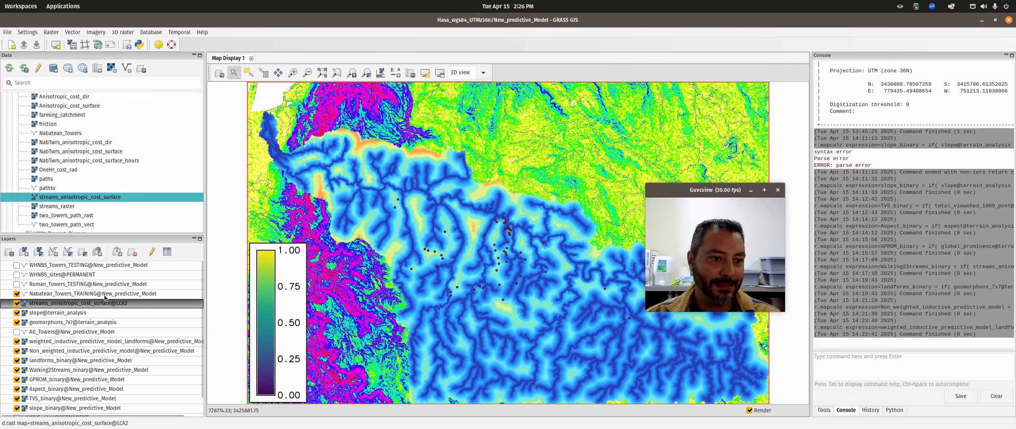
pyautogui.click(92, 266)
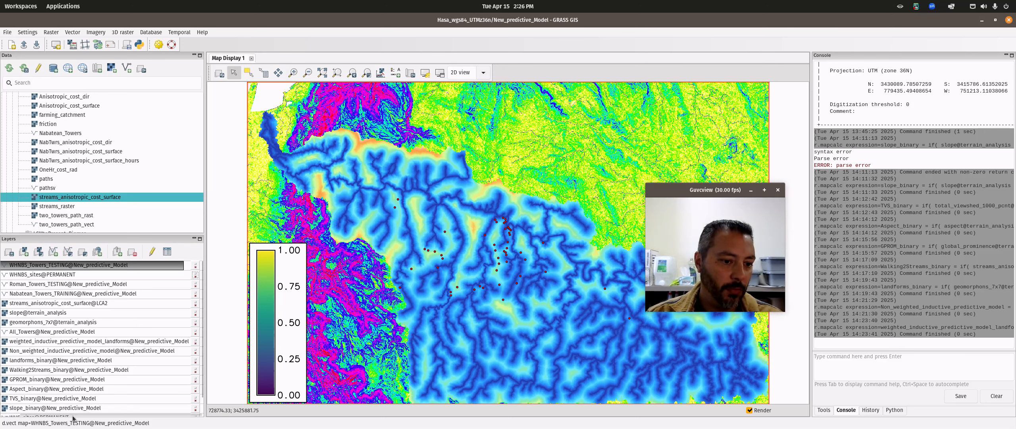
pyautogui.moveTo(74, 417); pyautogui.dragTo(54, 416)
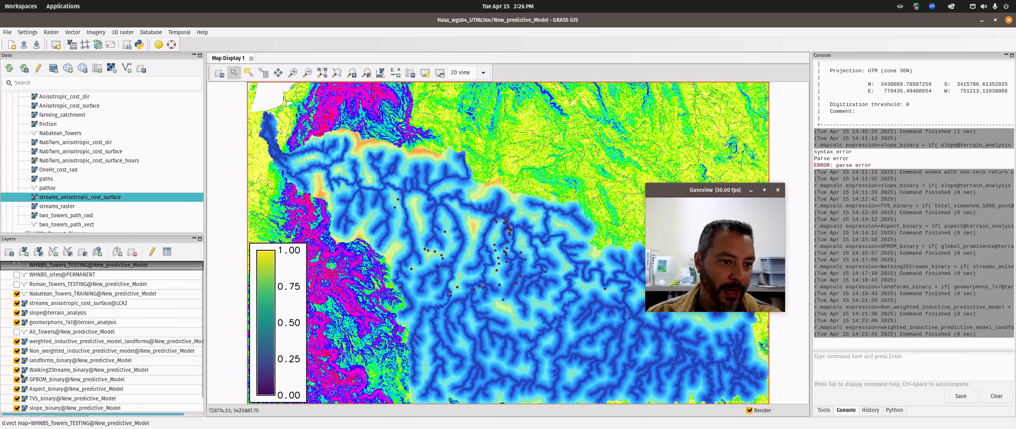
pyautogui.click(17, 304)
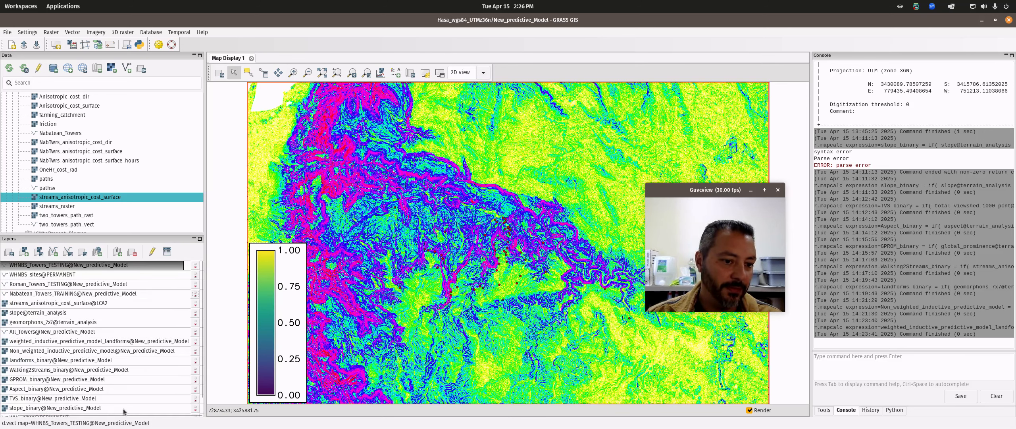
pyautogui.moveTo(205, 377); pyautogui.dragTo(292, 378)
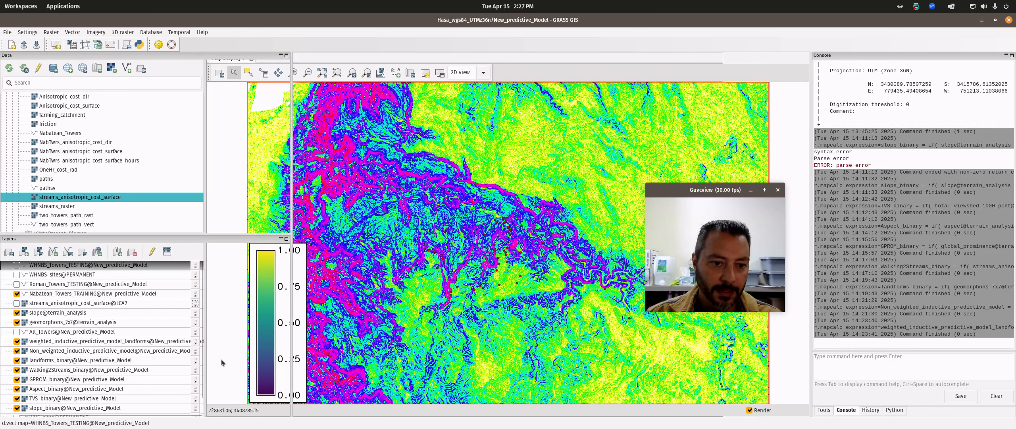
# Step: Hide the slope and geomorphons_7x7 layers and show the WHNBS_Towers_TESTING and Roman_Towers_TESTING layers
pyautogui.click(17, 313)
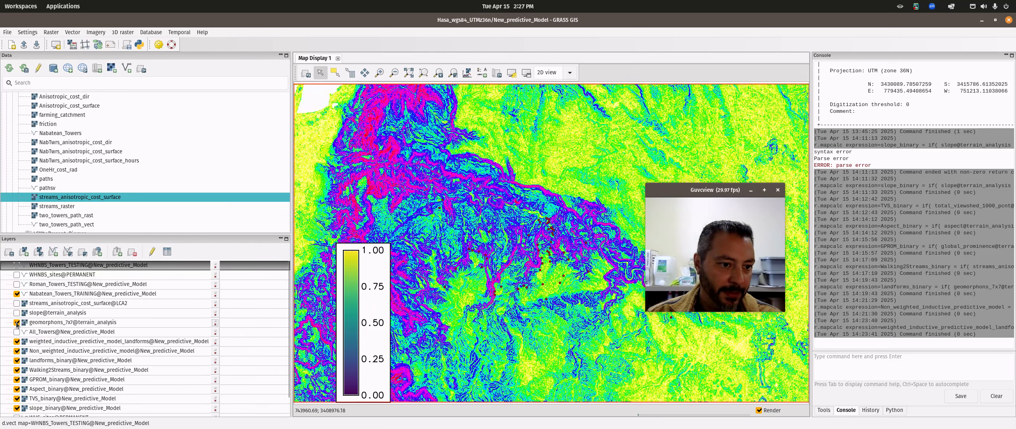
pyautogui.click(17, 322)
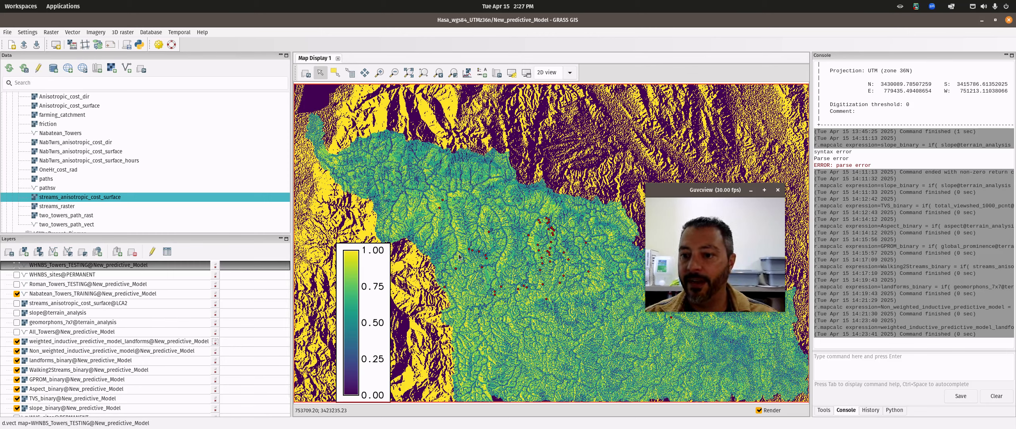
pyautogui.moveTo(714, 191); pyautogui.dragTo(874, 74)
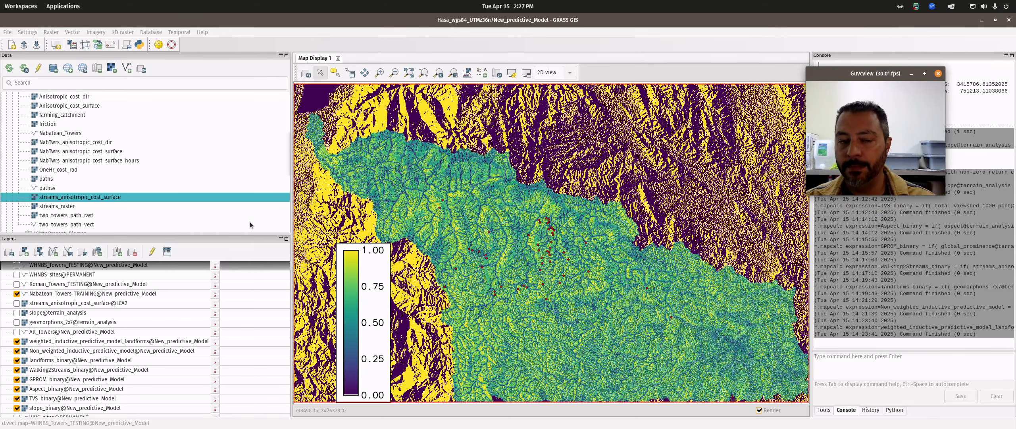
pyautogui.click(17, 266)
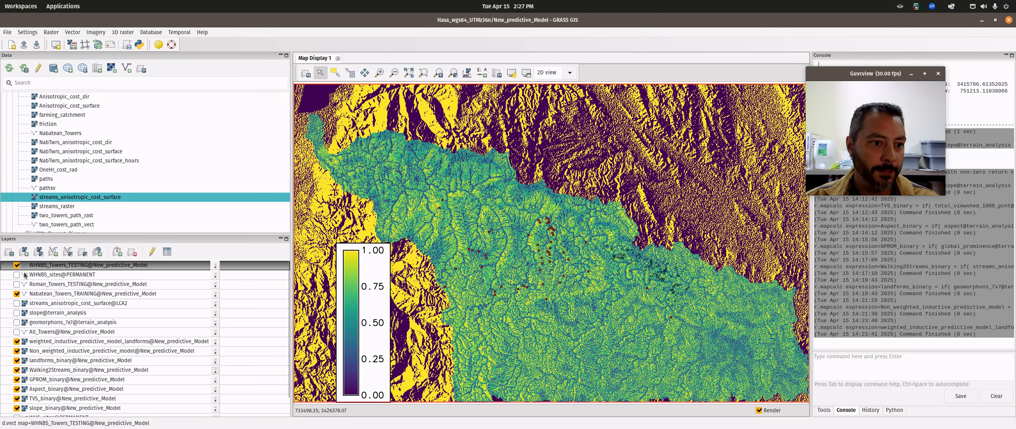
pyautogui.click(16, 284)
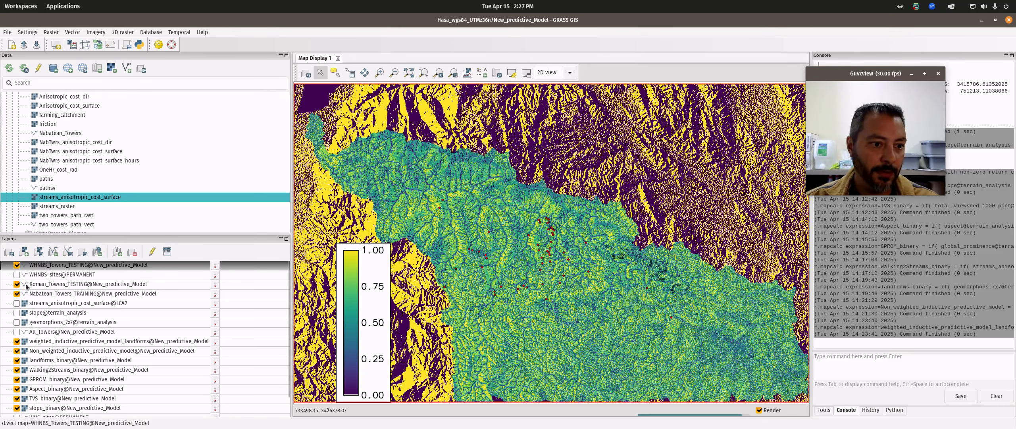
pyautogui.moveTo(24, 285); pyautogui.dragTo(40, 281)
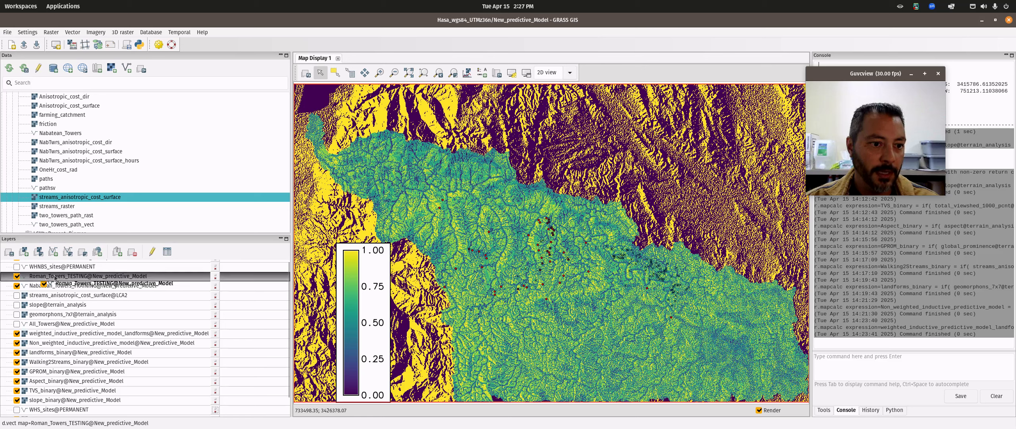
pyautogui.doubleClick(55, 276)
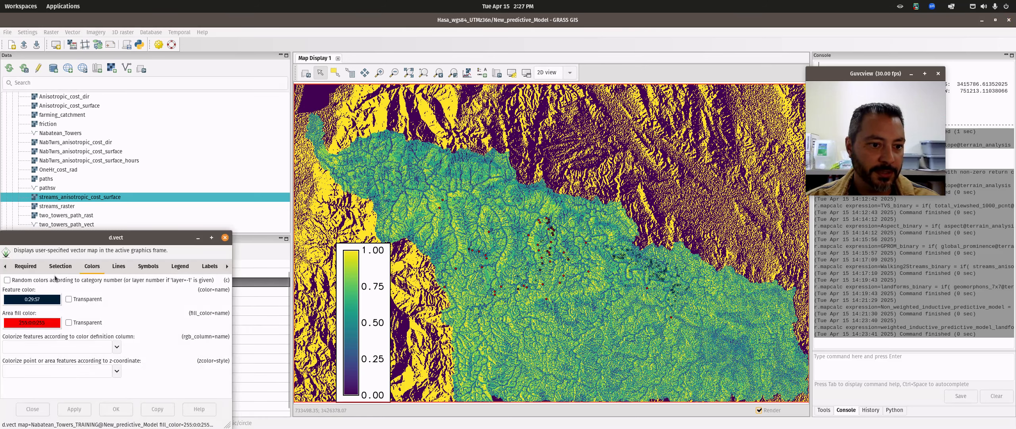
pyautogui.click(225, 238)
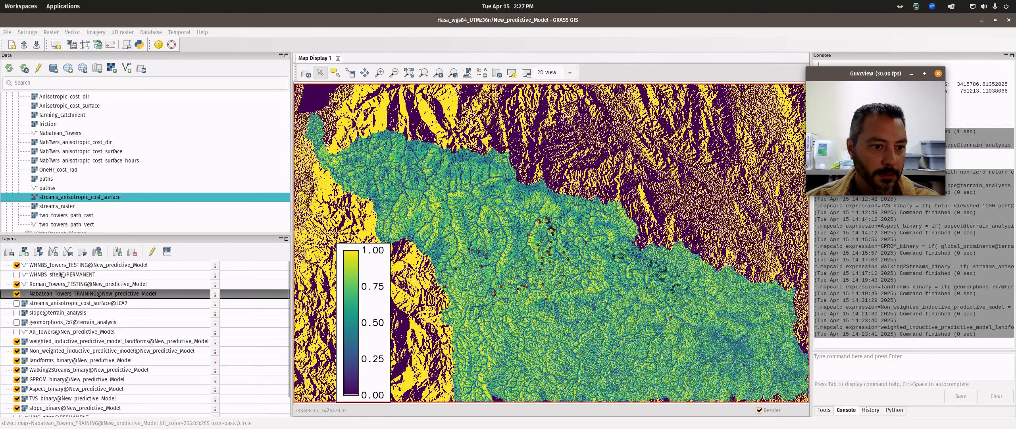
# Step: Set the area fill color of the Roman_Towers_TESTING layer to yellow
pyautogui.scroll(-1, 59, 274)
pyautogui.click(58, 268)
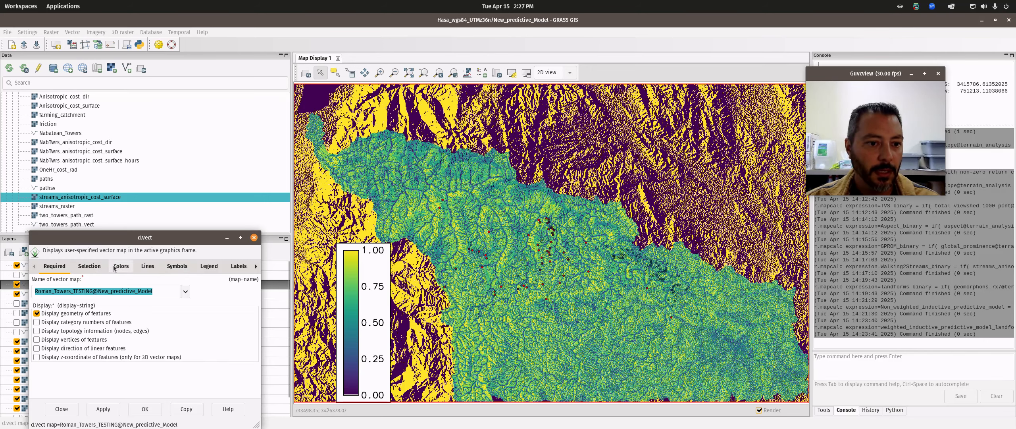
pyautogui.click(121, 266)
pyautogui.click(84, 321)
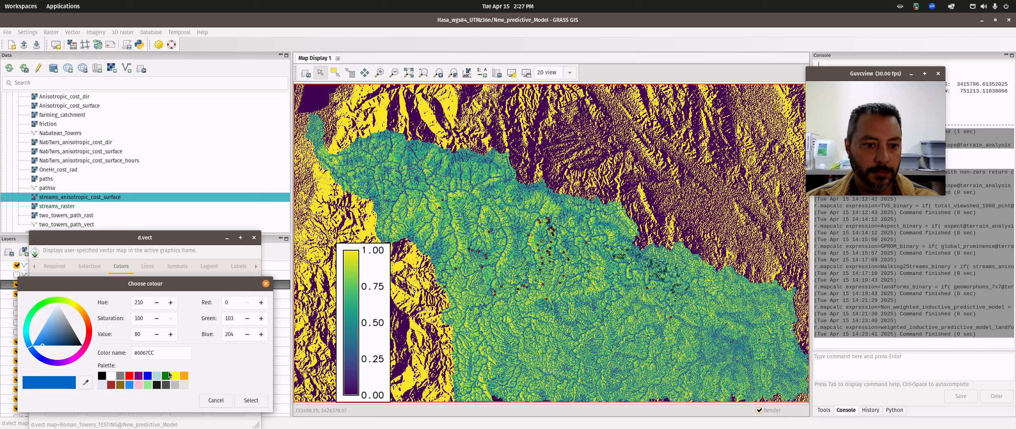
pyautogui.click(176, 376)
pyautogui.click(242, 400)
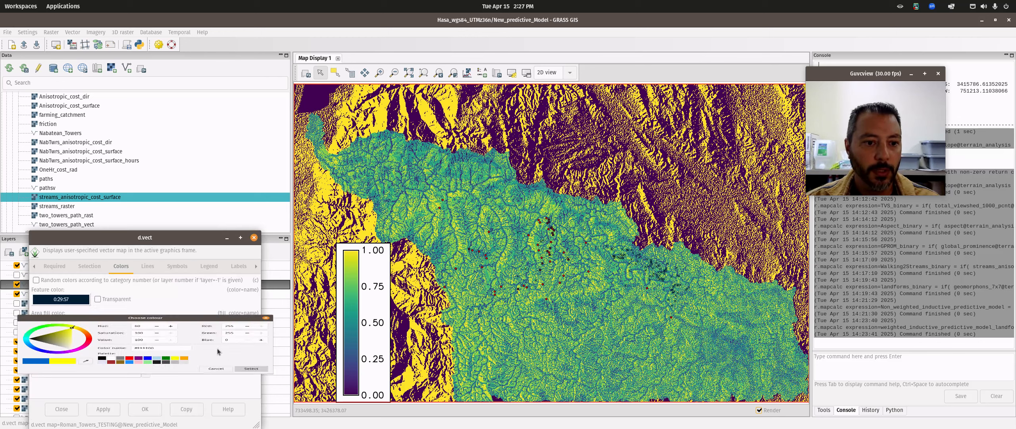
# Step: Change the Roman_Towers_TESTING point symbol to basic/box and apply the display settings
pyautogui.click(185, 269)
pyautogui.click(41, 300)
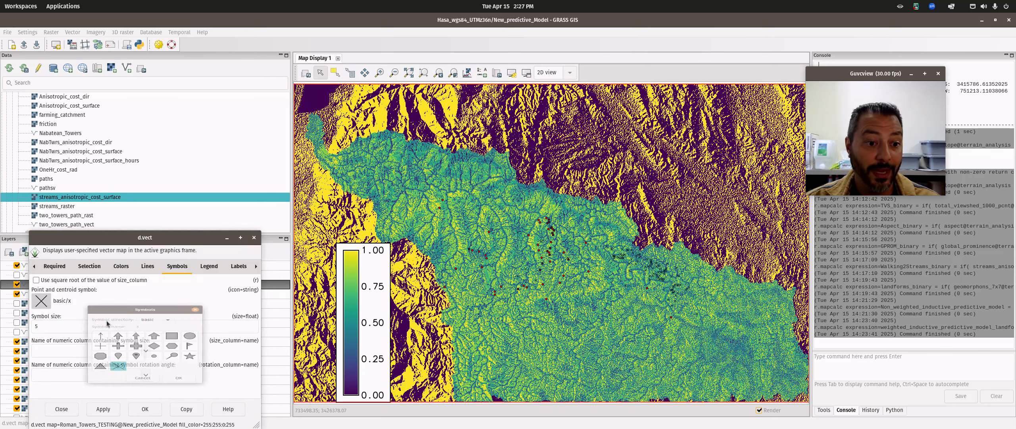
pyautogui.click(172, 329)
pyautogui.click(178, 404)
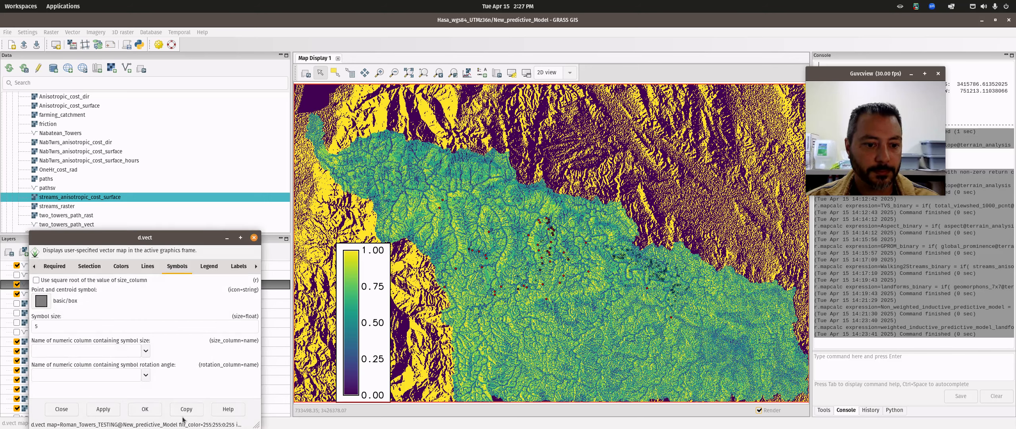
pyautogui.click(146, 410)
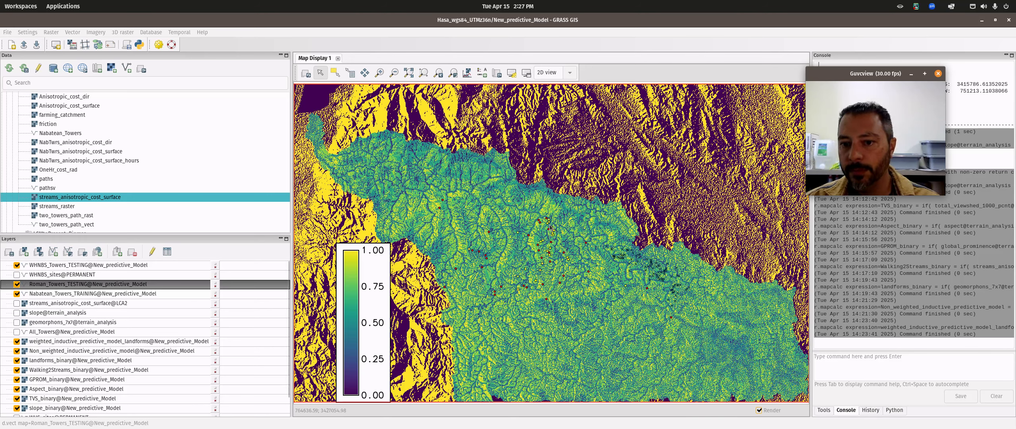
# Step: Set the area fill color of the WHNBS_Towers_TESTING layer to yellow (#FFFF00)
pyautogui.click(49, 265)
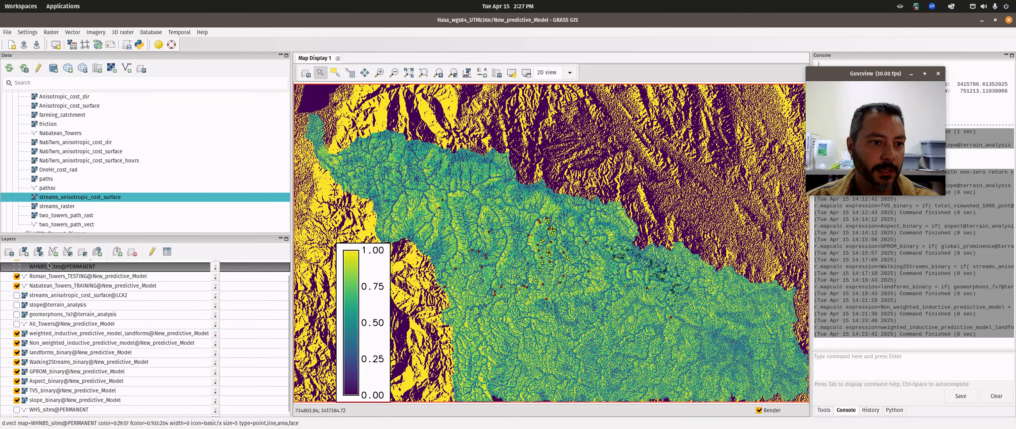
pyautogui.scroll(1, 48, 286)
pyautogui.doubleClick(54, 271)
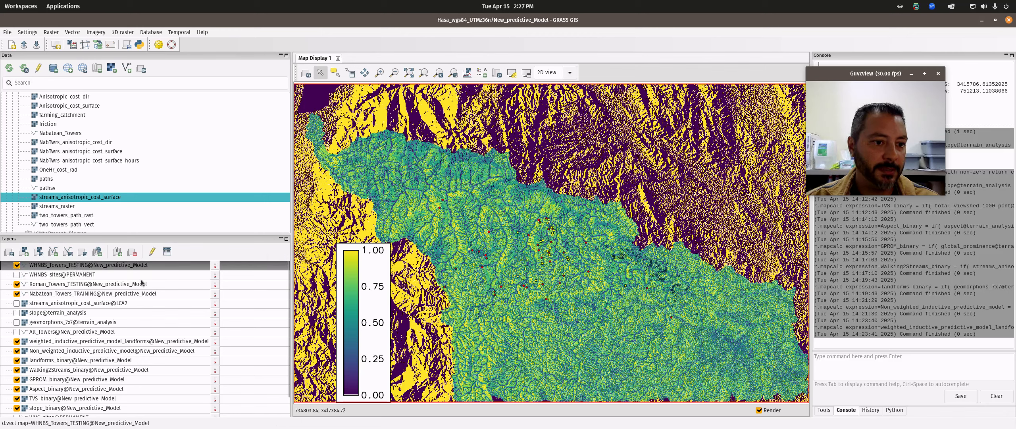
pyautogui.click(135, 271)
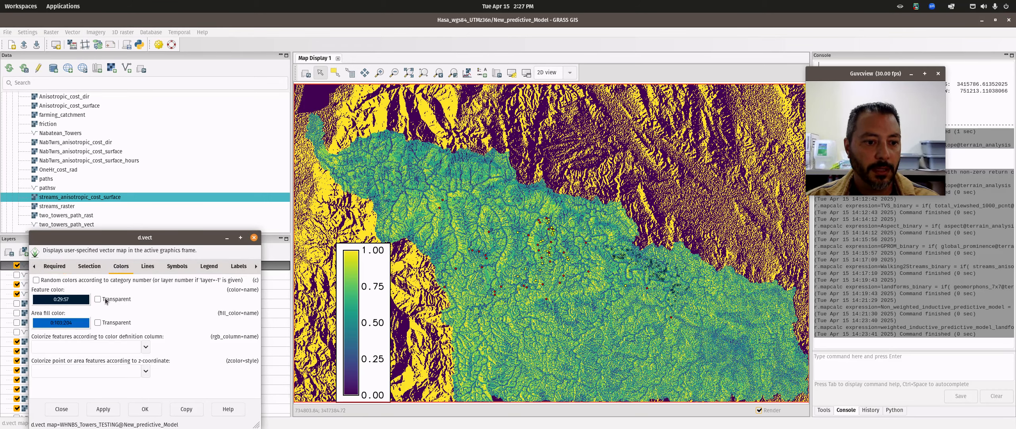
pyautogui.click(73, 330)
pyautogui.click(175, 376)
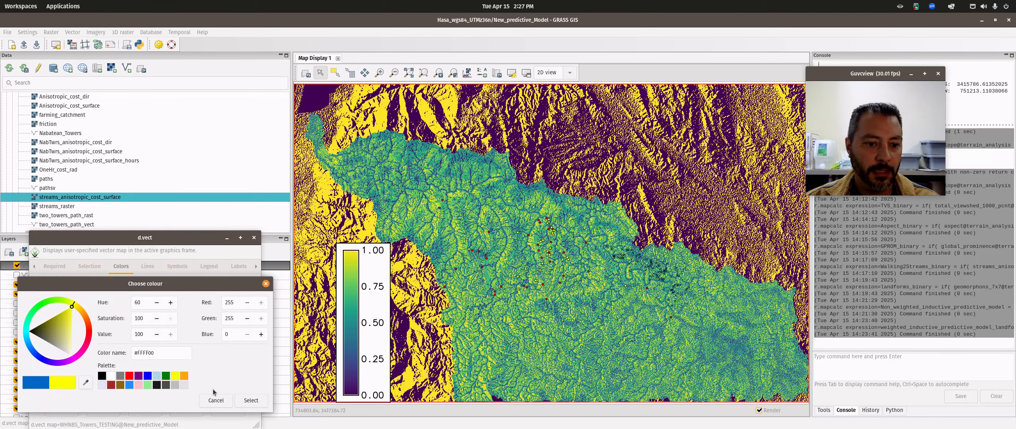
pyautogui.click(244, 402)
# Step: Change the WHNBS_Towers_TESTING point symbol to the basic triangle and apply the display settings
pyautogui.click(178, 265)
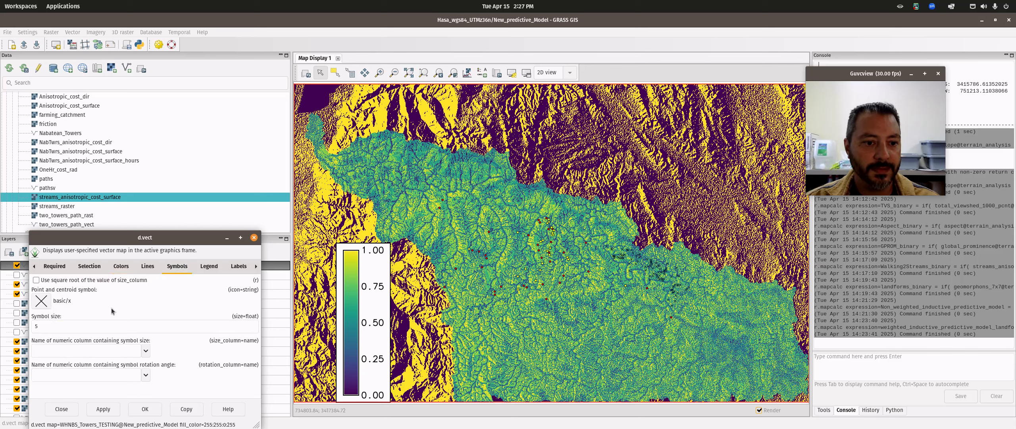
pyautogui.click(41, 300)
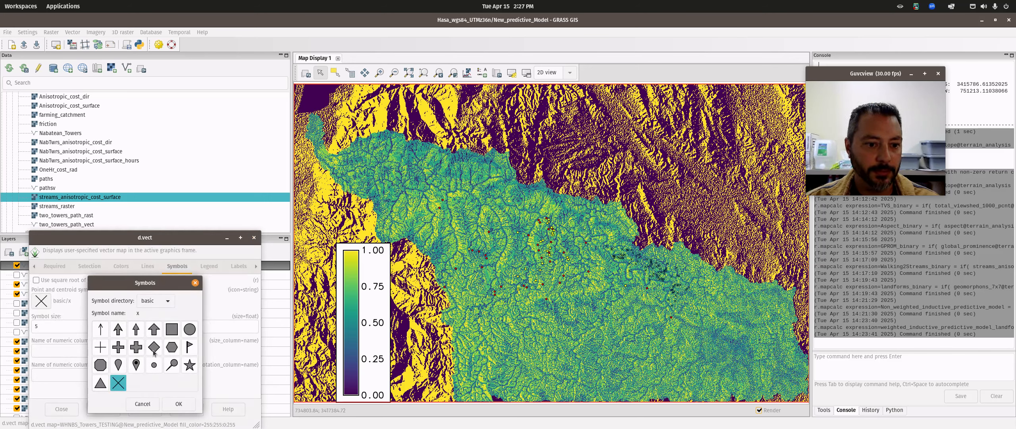
pyautogui.click(100, 383)
pyautogui.click(179, 404)
pyautogui.click(144, 410)
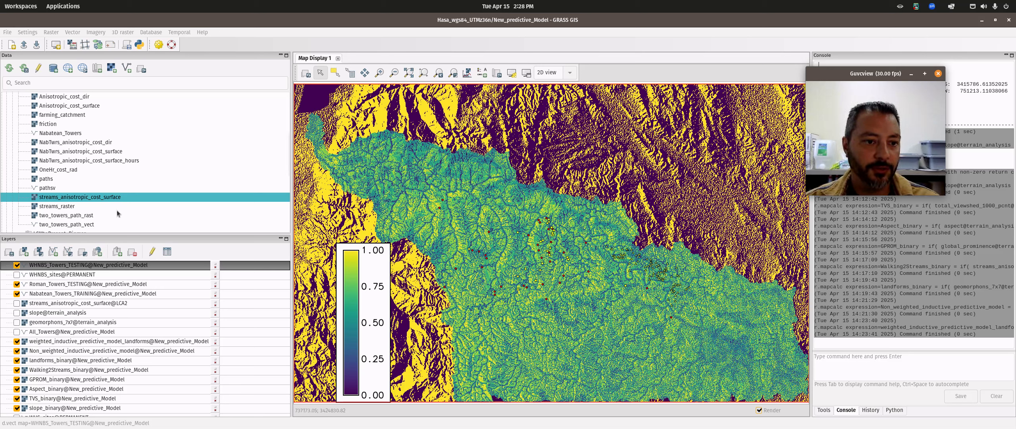
# Step: Start v.what.rast for WHNBS_Towers_TESTING with weighted_inductive_predictive_model_landforms as the raster to query, and enlarge the dialog
pyautogui.click(73, 32)
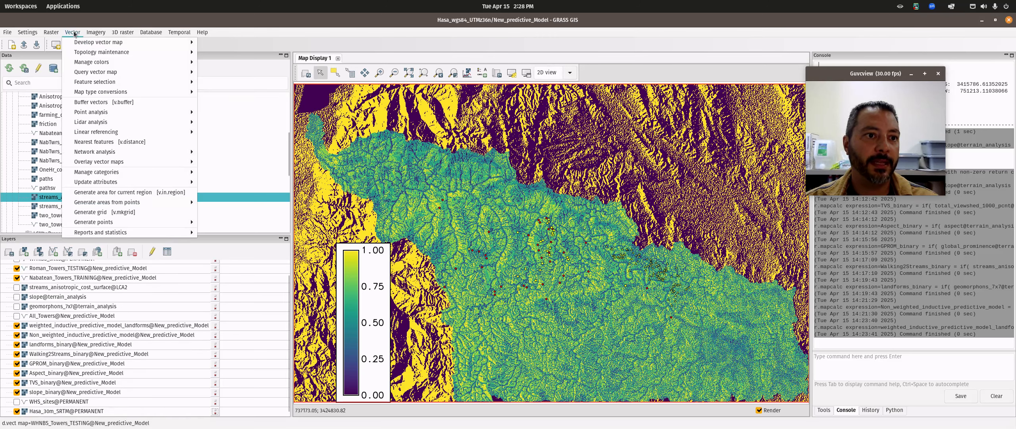
pyautogui.moveTo(127, 183)
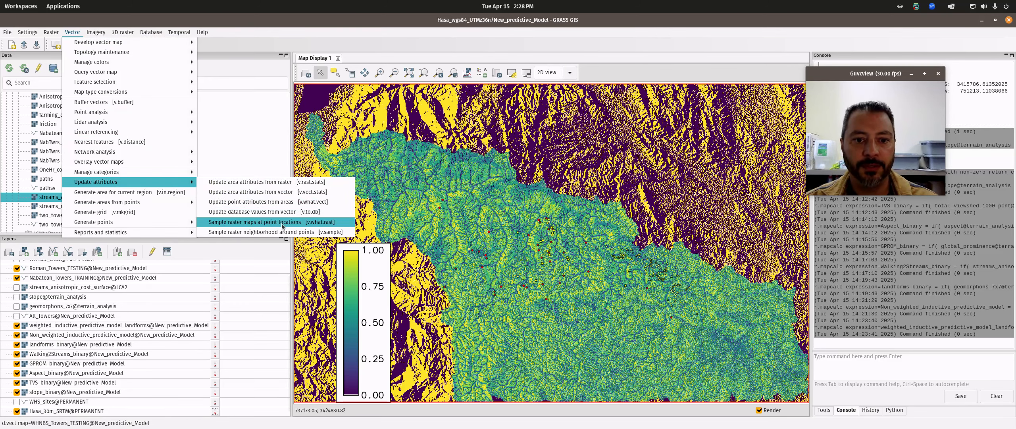
pyautogui.click(262, 222)
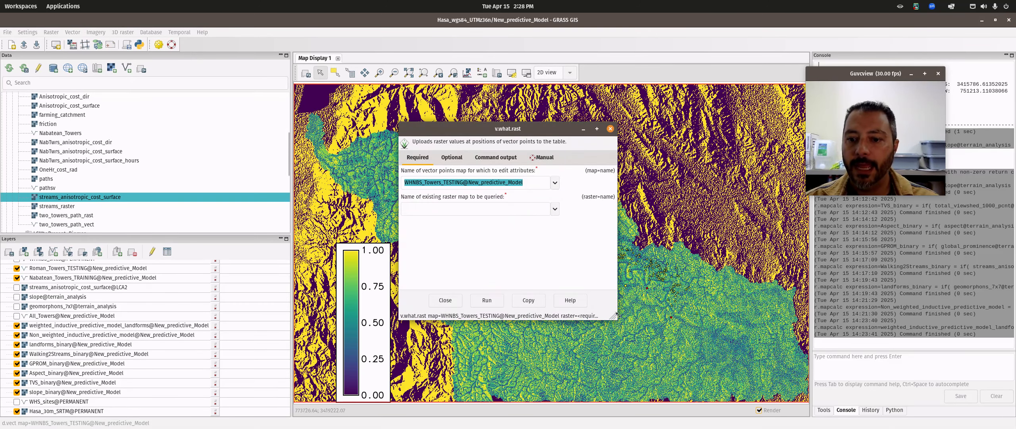
pyautogui.moveTo(614, 315); pyautogui.dragTo(660, 317)
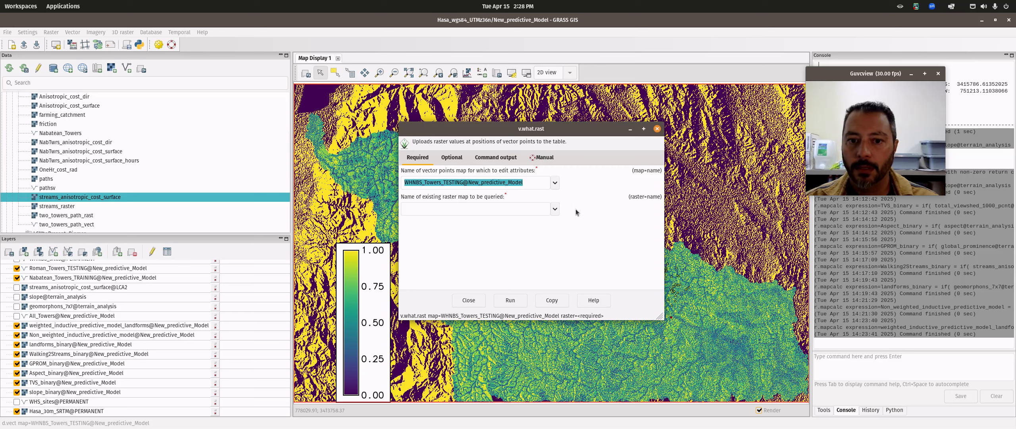
pyautogui.click(555, 210)
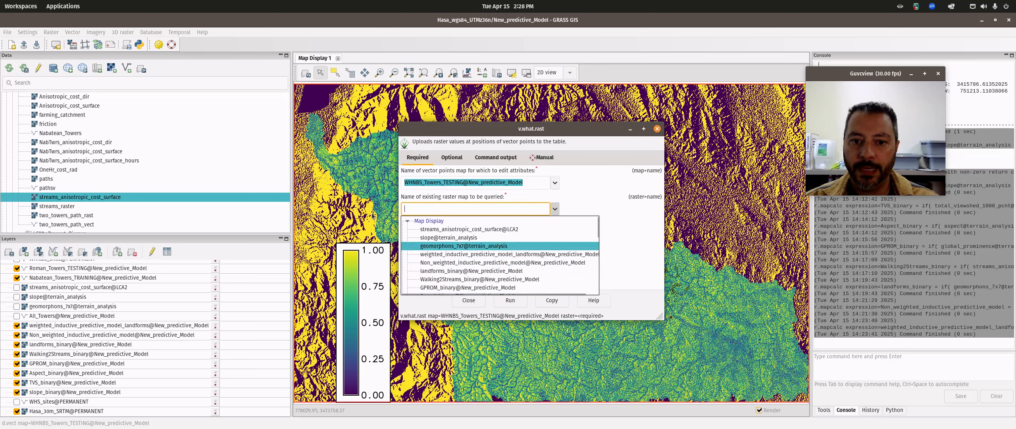
pyautogui.click(437, 254)
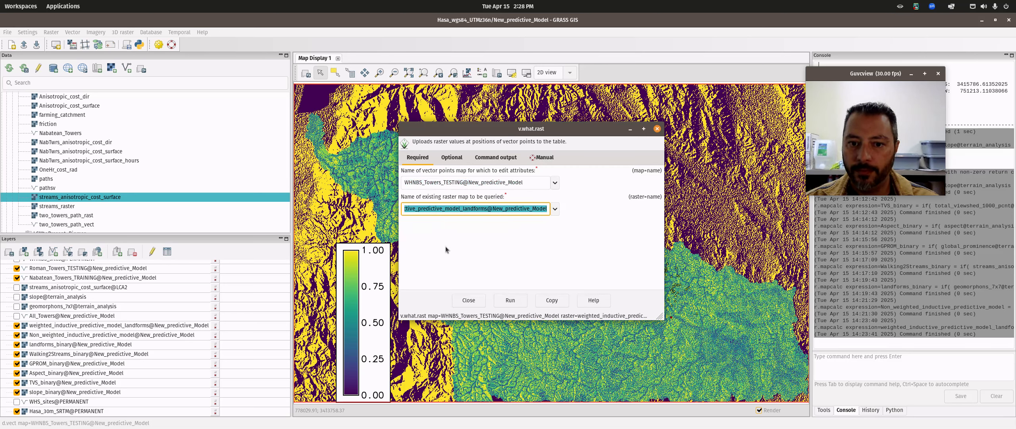
pyautogui.moveTo(661, 317); pyautogui.dragTo(818, 372)
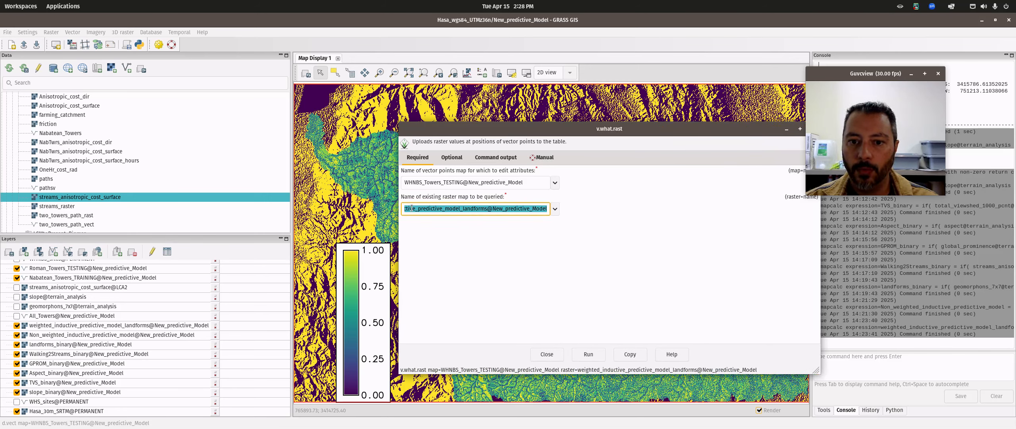
# Step: Sample the raster into an attribute column named weighted_model, interpolating values from the nearest four cells
pyautogui.click(452, 158)
pyautogui.click(491, 264)
pyautogui.write('weuig')
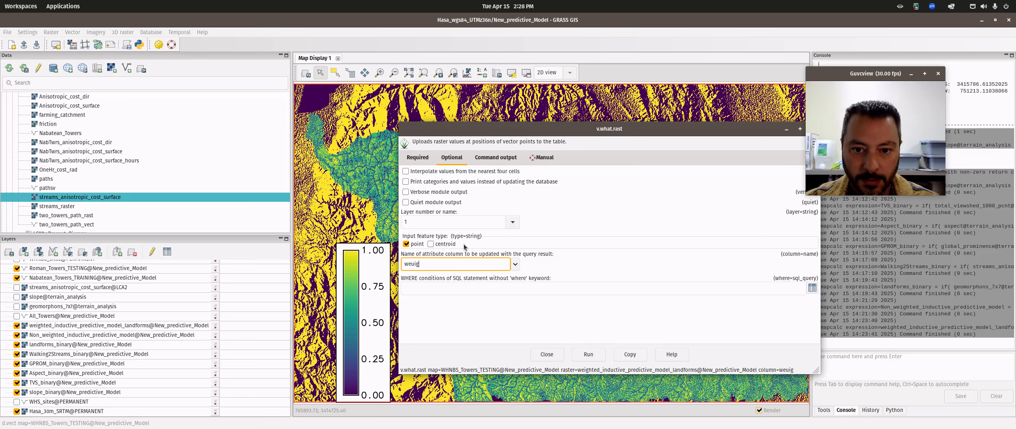
pyautogui.press('BackSpace')
pyautogui.press('BackSpace')
pyautogui.press('BackSpace')
pyautogui.write('ir')
pyautogui.press('BackSpace')
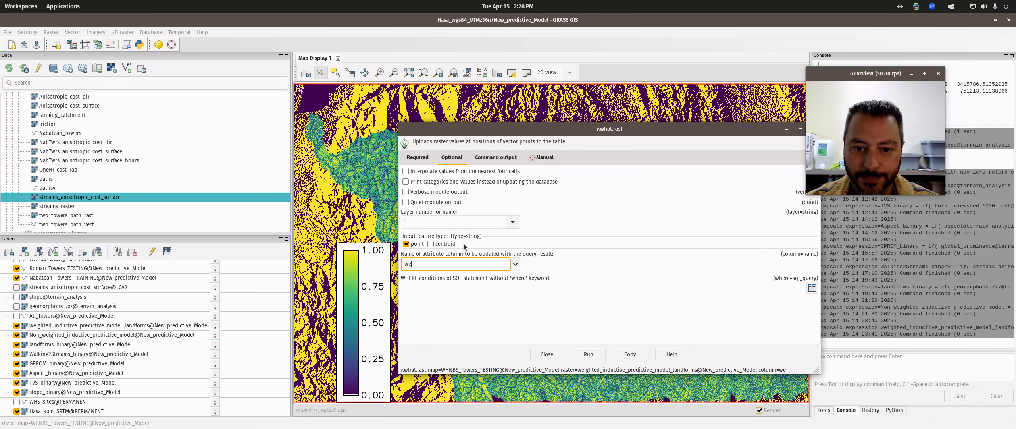
pyautogui.write('ighted_model')
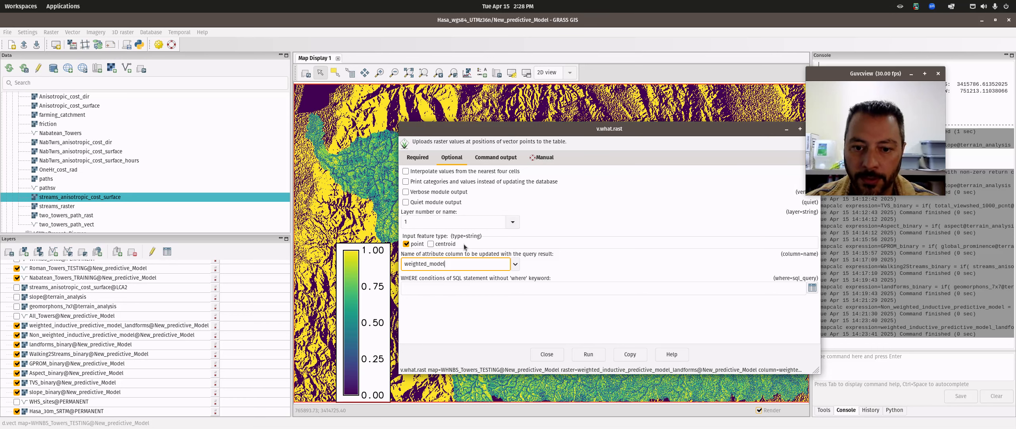
pyautogui.click(415, 172)
pyautogui.click(592, 355)
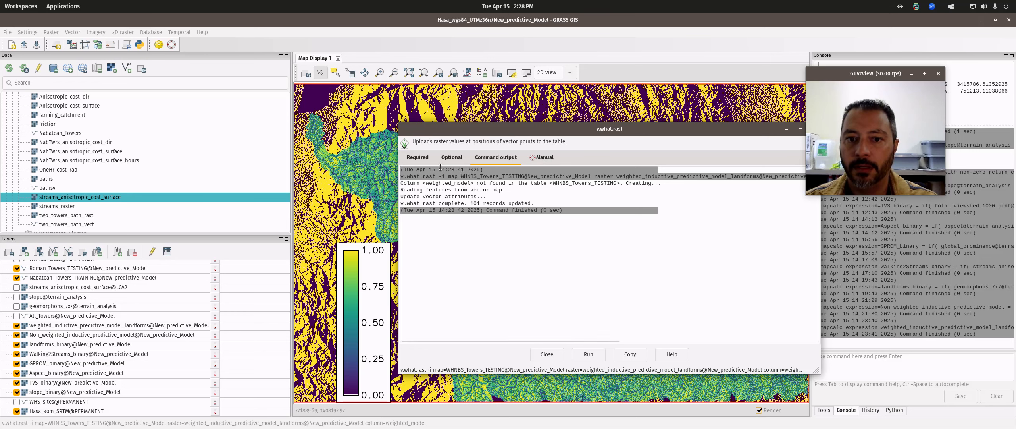
# Step: Sample the Non_weighted_inductive_predictive_model raster at the WHNBS test towers into an attribute column named nonweighted_model
pyautogui.click(417, 158)
pyautogui.click(555, 209)
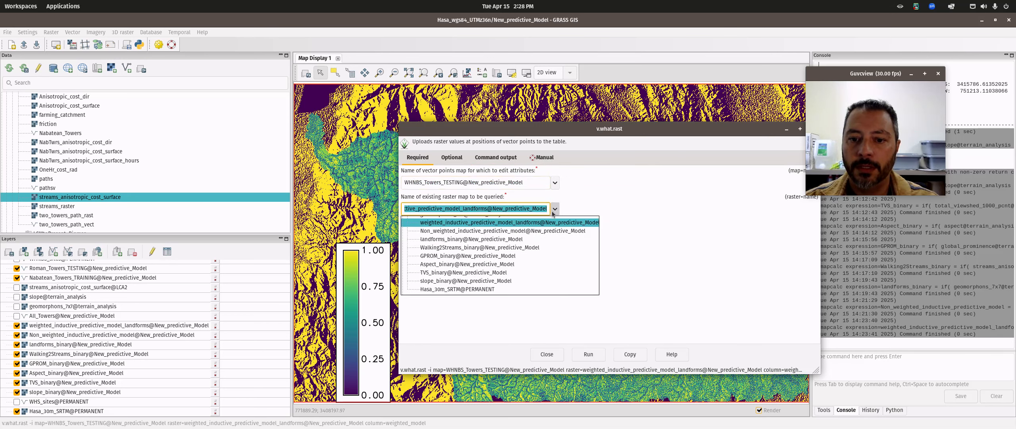
pyautogui.click(489, 231)
pyautogui.click(452, 157)
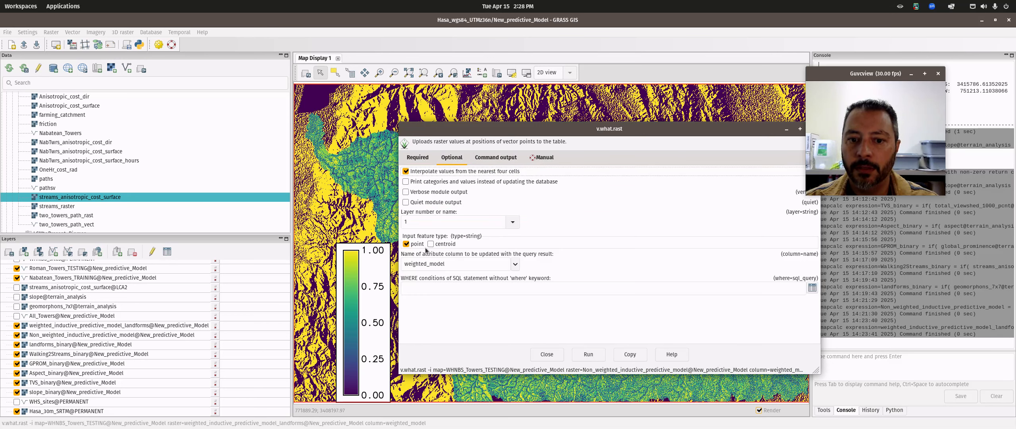
pyautogui.click(406, 264)
pyautogui.write('non')
pyautogui.click(591, 354)
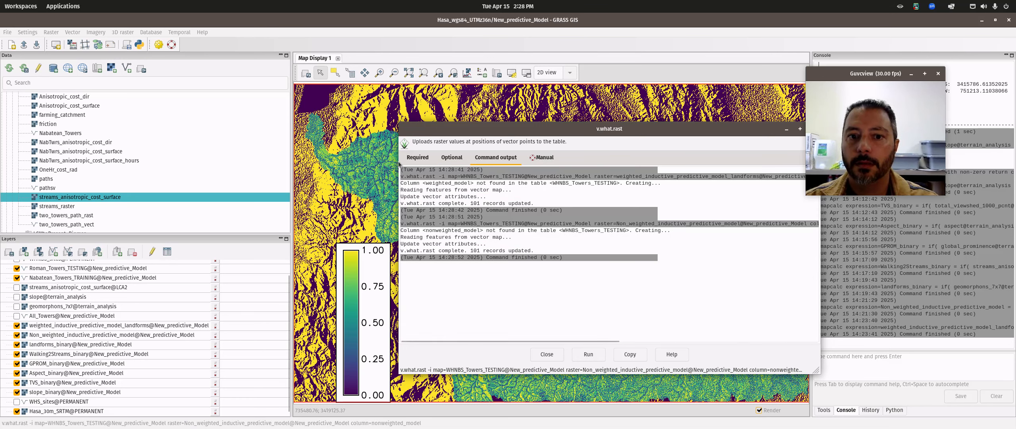
# Step: Sample the Non_weighted_inductive_predictive_model raster at the Roman_Towers_TESTING points into an attribute column named nonweighted_model
pyautogui.click(417, 157)
pyautogui.moveTo(790, 130); pyautogui.dragTo(707, 130)
pyautogui.click(472, 183)
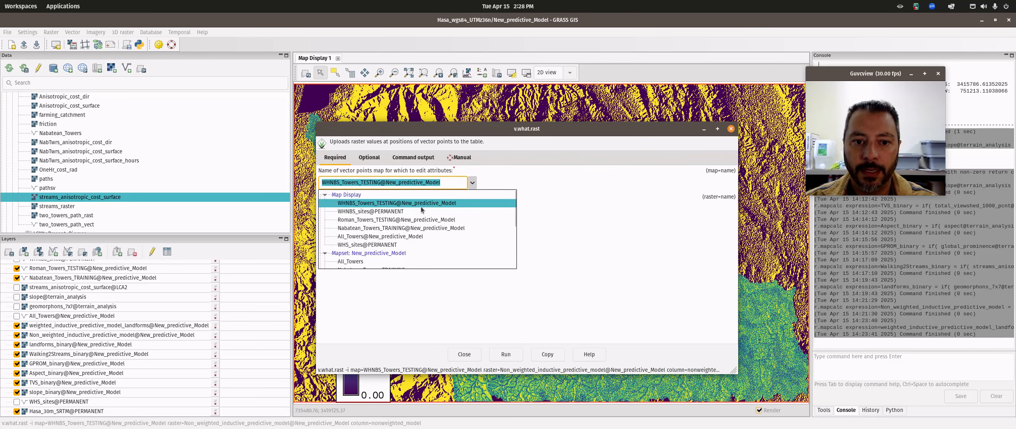
pyautogui.click(374, 219)
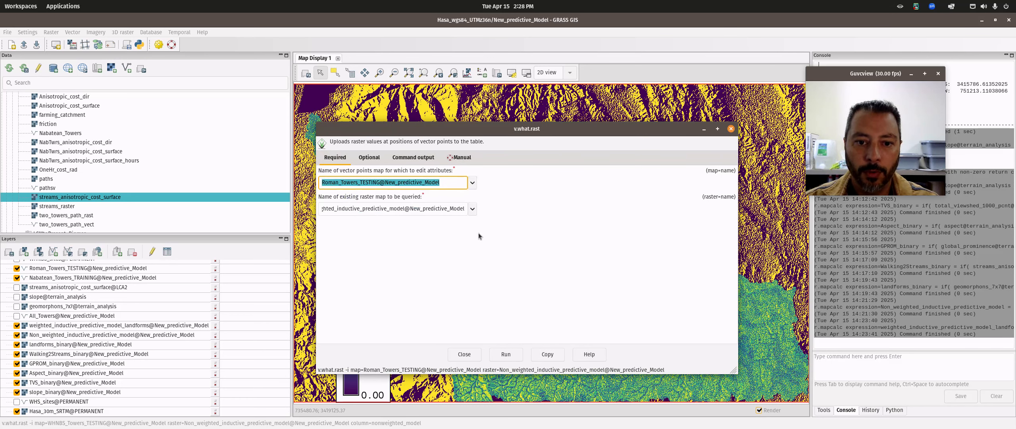
pyautogui.click(502, 356)
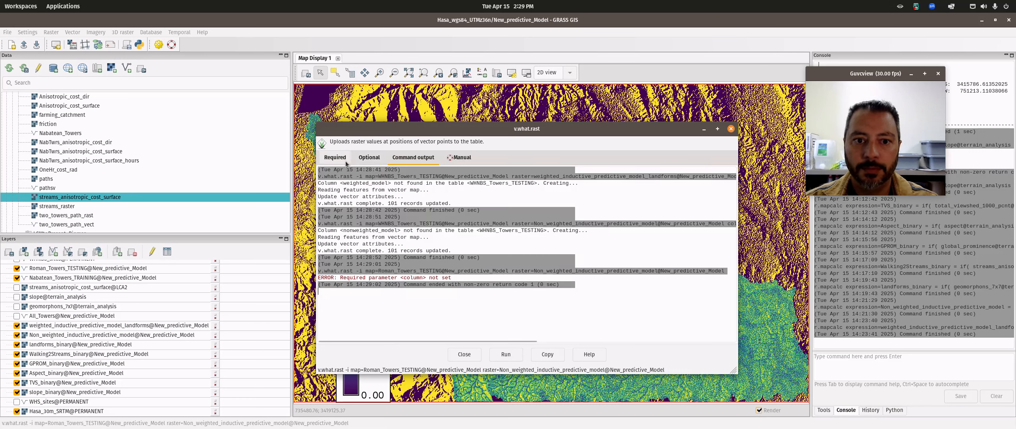
pyautogui.click(369, 158)
pyautogui.click(377, 263)
pyautogui.write('nonweighted_model')
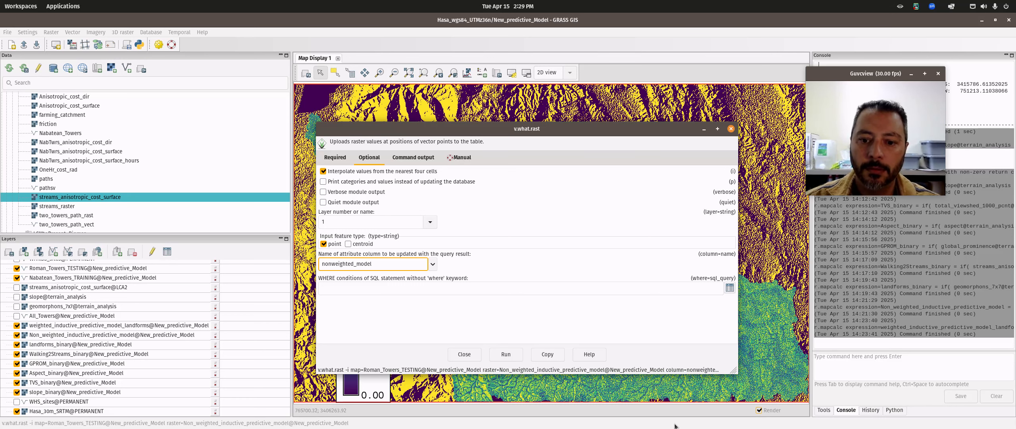
pyautogui.click(505, 355)
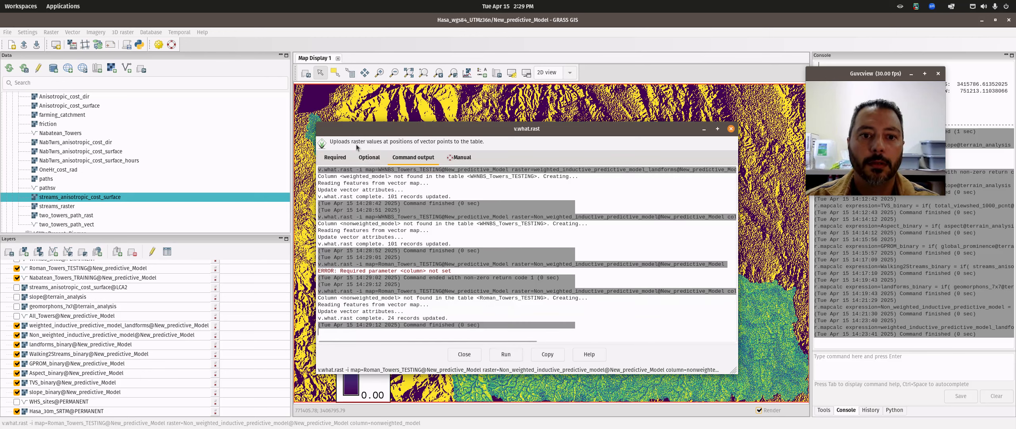
# Step: Sample weighted_inductive_predictive_model_landforms at the Roman_Towers_TESTING points into a column named weighted_model, and close v.what.rast
pyautogui.click(472, 209)
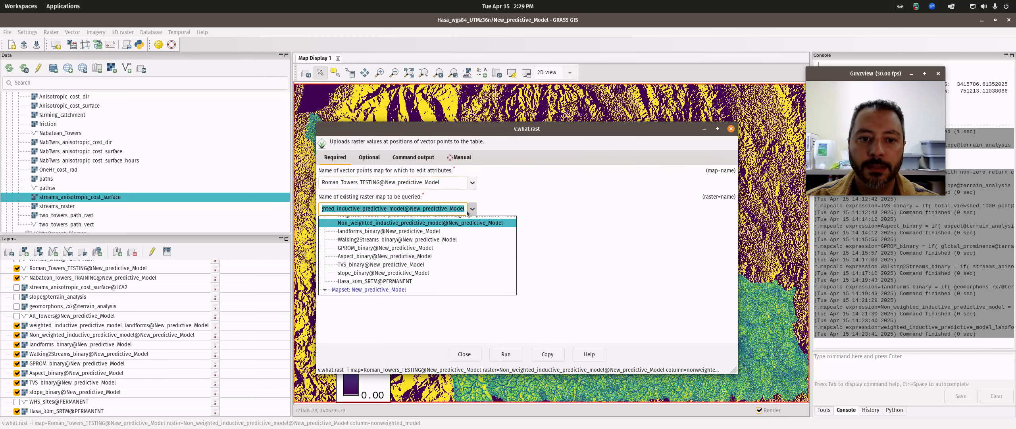
pyautogui.click(390, 222)
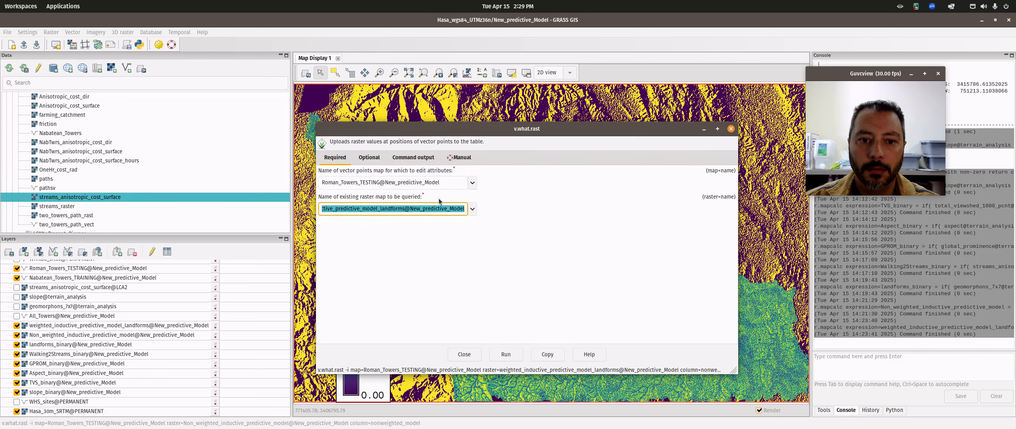
pyautogui.click(370, 157)
pyautogui.click(331, 263)
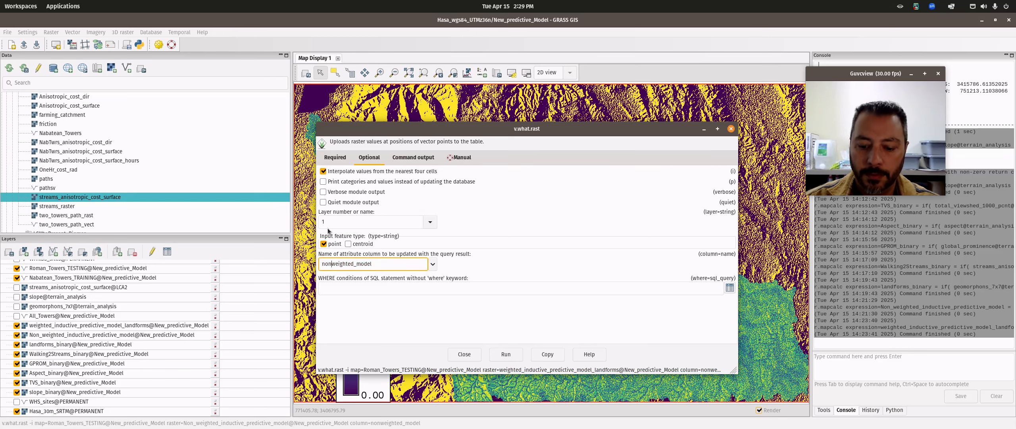
pyautogui.press('BackSpace')
pyautogui.press('BackSpace')
pyautogui.press('BackSpace')
pyautogui.click(505, 354)
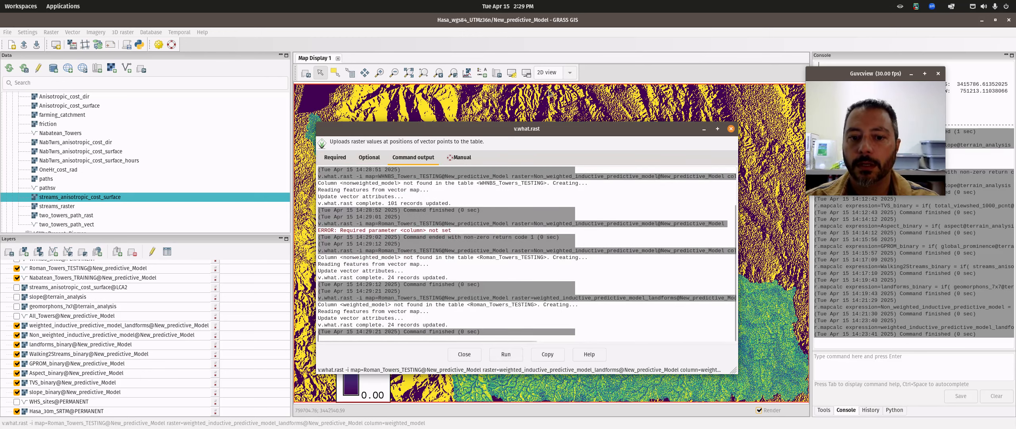
pyautogui.click(731, 129)
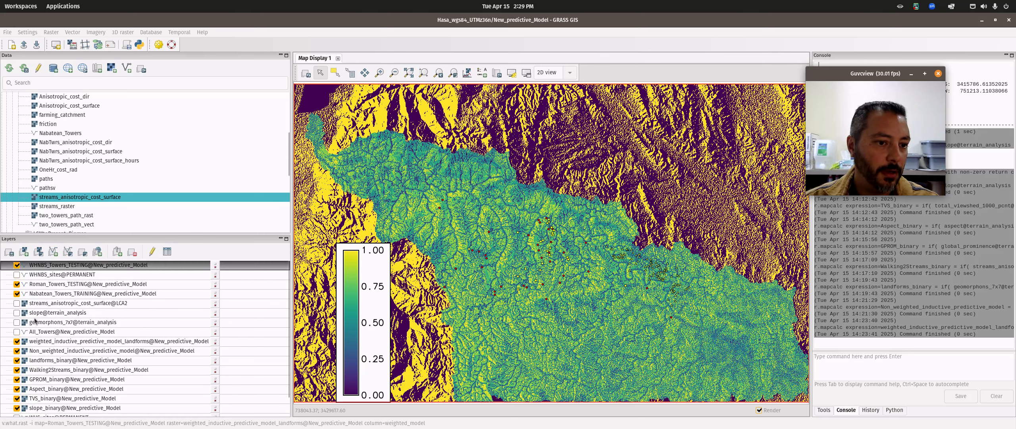
# Step: Show the attribute data of the WHNBS_Towers_TESTING layer and enlarge the table window to fit both model columns
pyautogui.click(51, 268)
pyautogui.rightClick(51, 268)
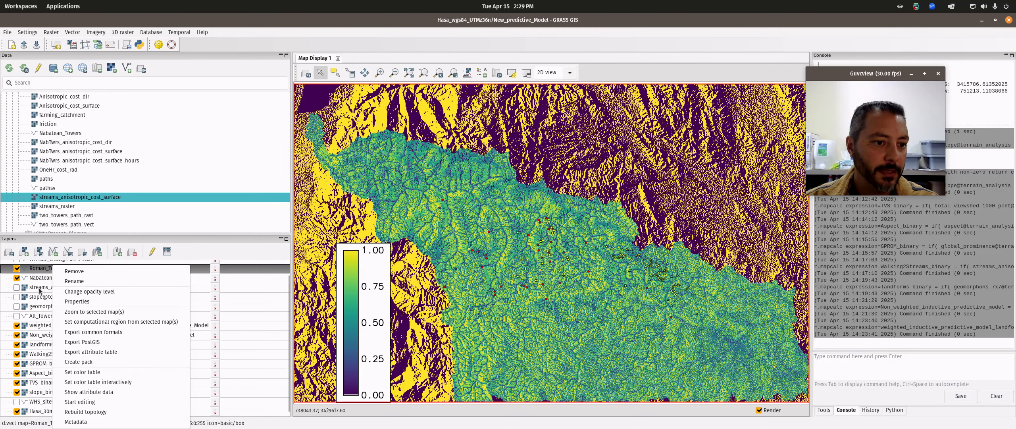
pyautogui.click(42, 281)
pyautogui.scroll(1, 41, 274)
pyautogui.scroll(1, 41, 274)
pyautogui.click(42, 266)
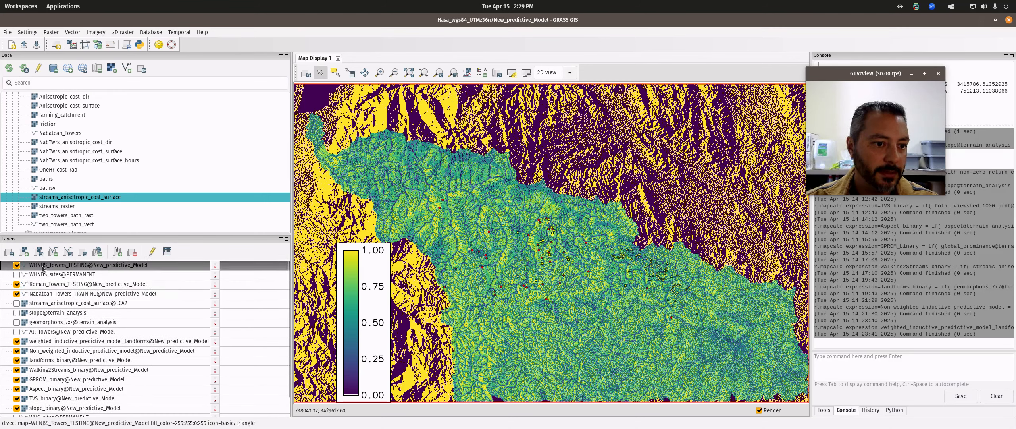
pyautogui.rightClick(43, 266)
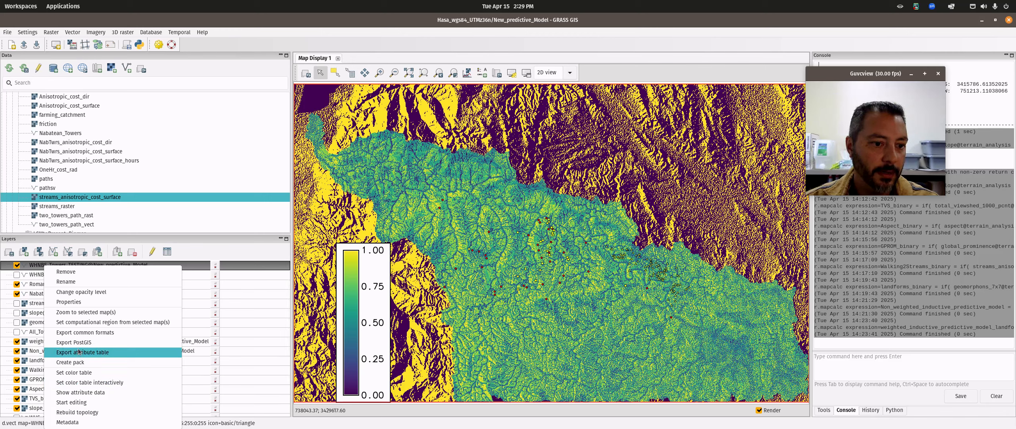
pyautogui.click(99, 393)
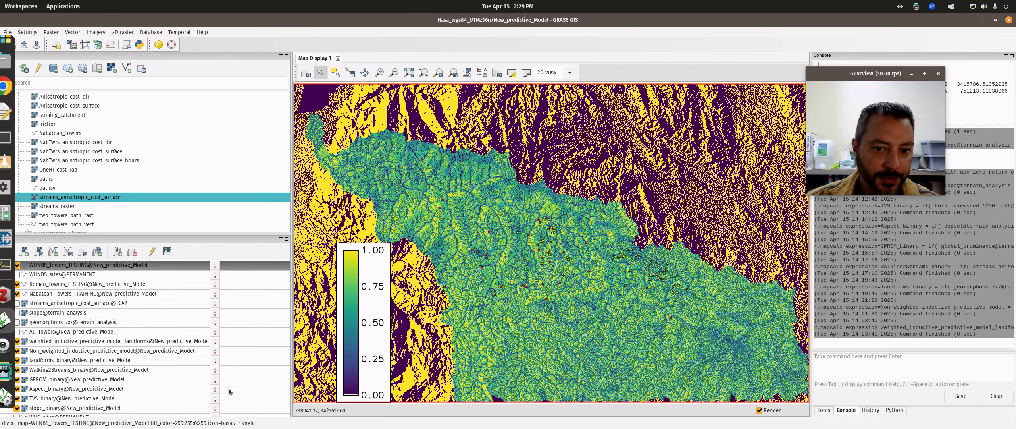
pyautogui.moveTo(307, 262); pyautogui.dragTo(437, 426)
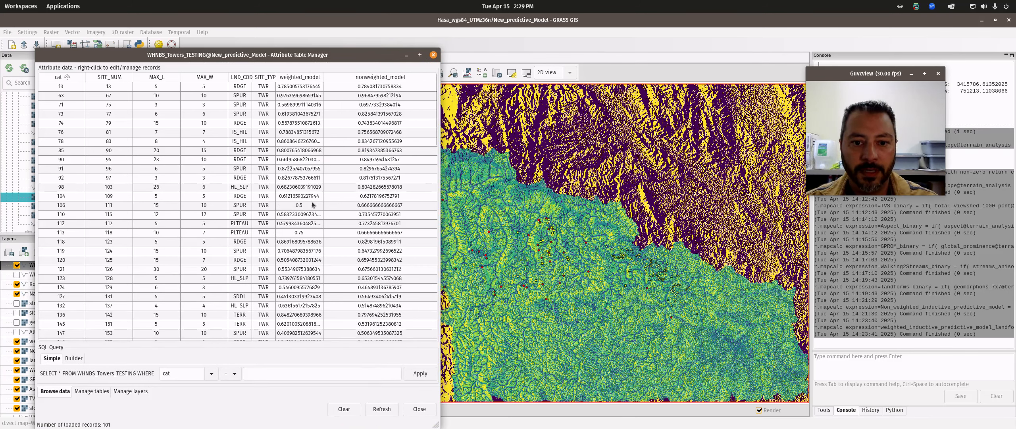
# Step: Compare the weighted_model and nonweighted_model values across the WHNBS tower records, and close the attribute table
pyautogui.scroll(-2, 382, 235)
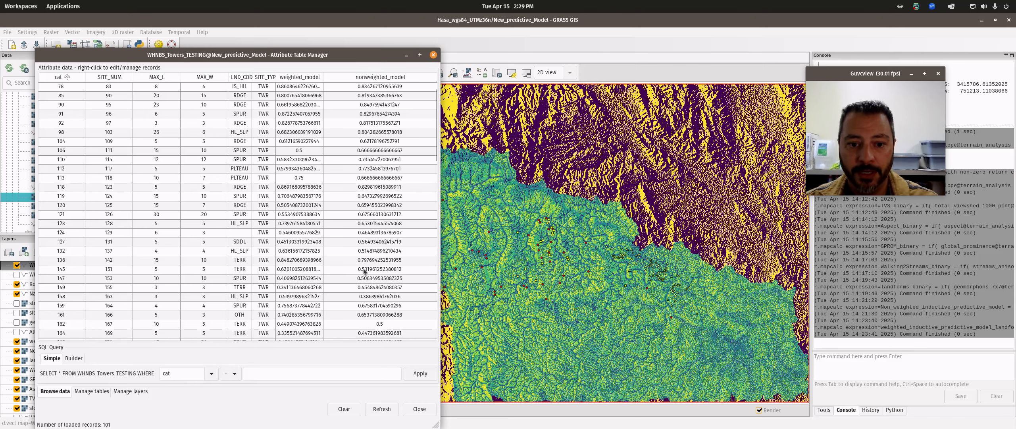
pyautogui.scroll(-3, 316, 281)
pyautogui.scroll(-2, 294, 230)
pyautogui.scroll(-17, 314, 183)
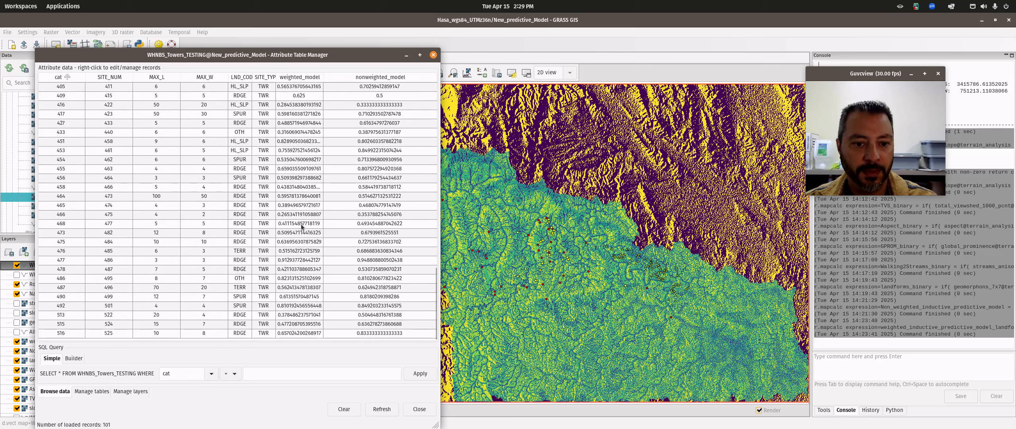
pyautogui.scroll(9, 377, 254)
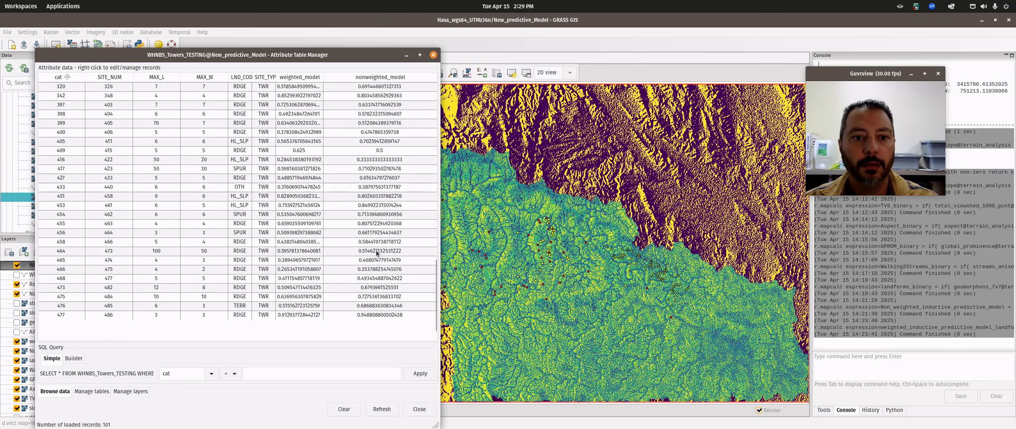
pyautogui.click(434, 55)
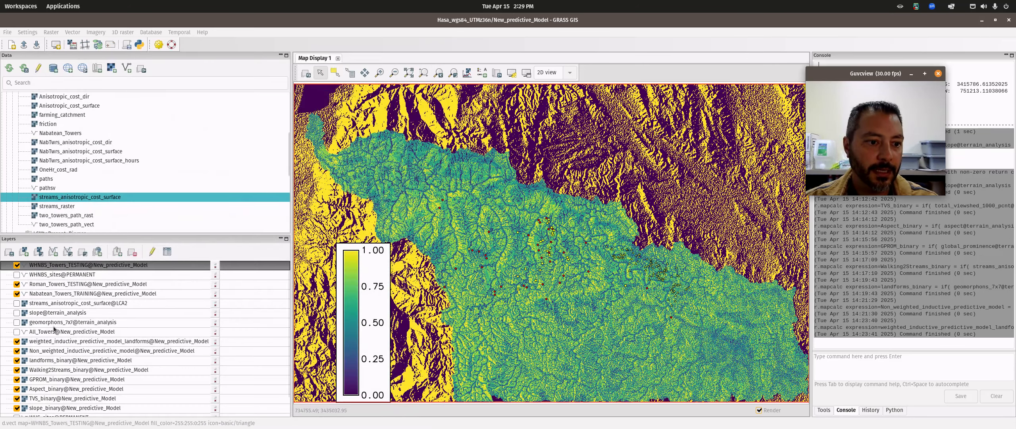
# Step: Show the Roman_Towers_TESTING attribute data, review its nonweighted_model and weighted_model columns, and close the table
pyautogui.rightClick(63, 285)
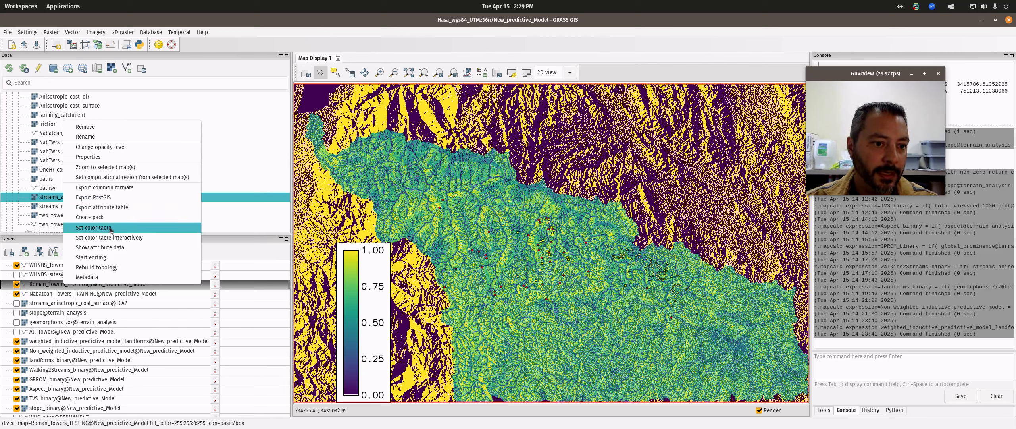
pyautogui.click(100, 247)
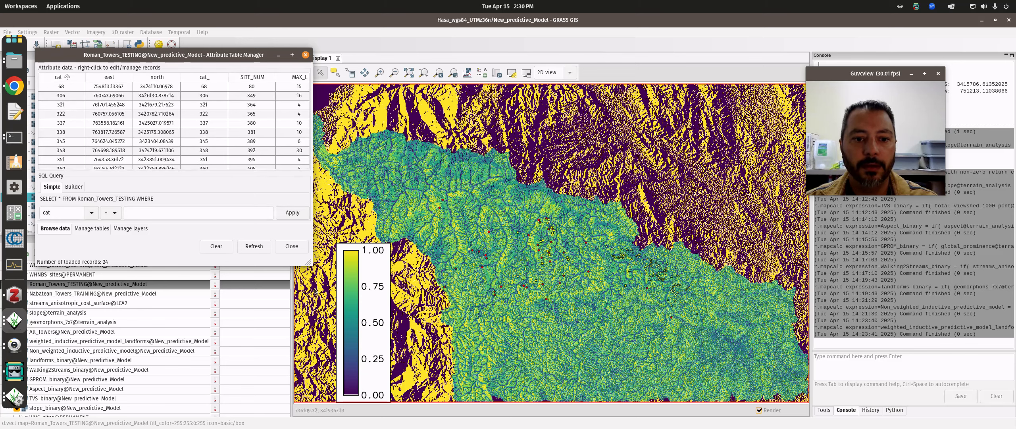
pyautogui.moveTo(312, 266); pyautogui.dragTo(480, 401)
pyautogui.moveTo(456, 357); pyautogui.dragTo(482, 411)
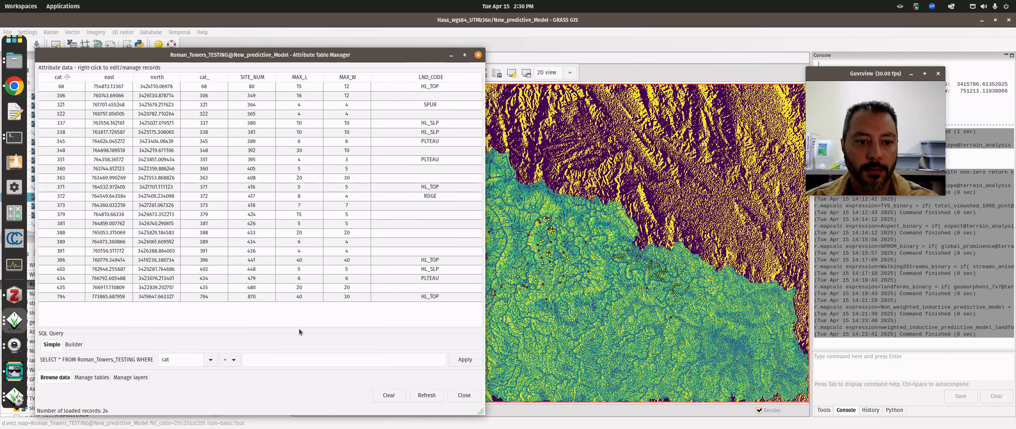
pyautogui.moveTo(86, 324); pyautogui.dragTo(473, 314)
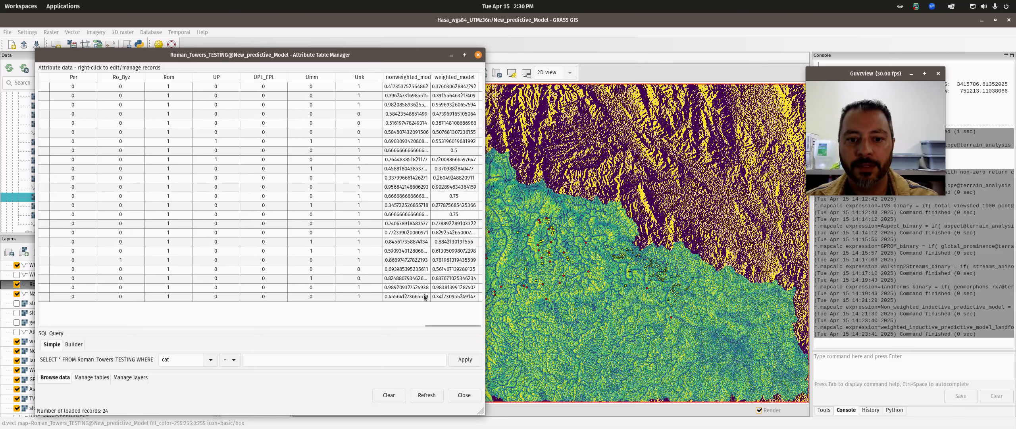
pyautogui.click(475, 57)
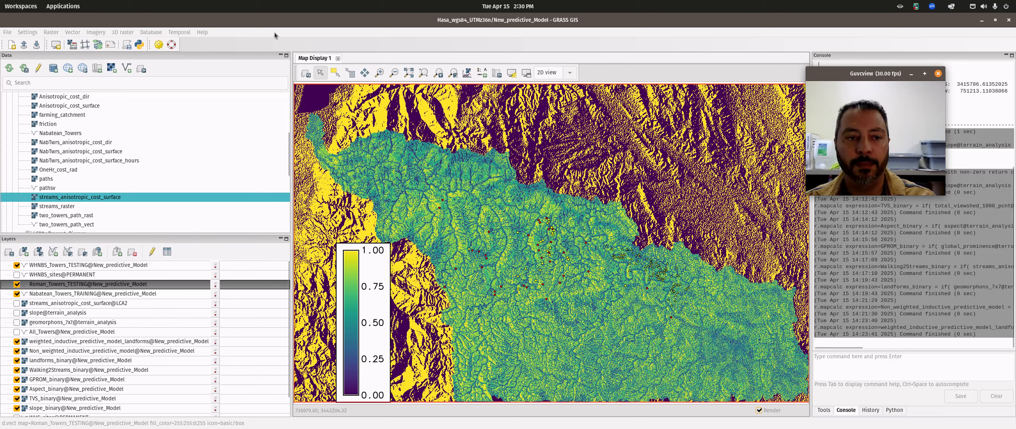
# Step: Calculate univariate statistics with v.db.univar for the nonweighted_model column of Roman_Towers_TESTING, including extended statistics
pyautogui.click(76, 34)
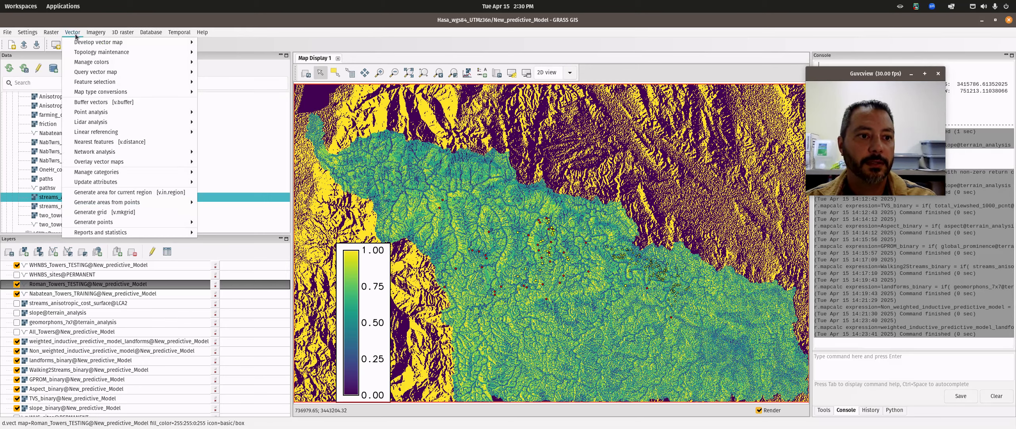
pyautogui.moveTo(127, 233)
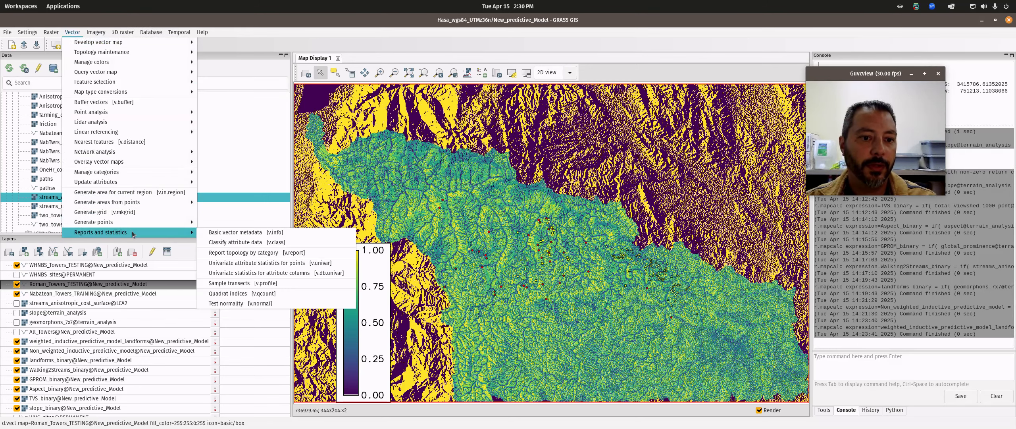
pyautogui.click(324, 275)
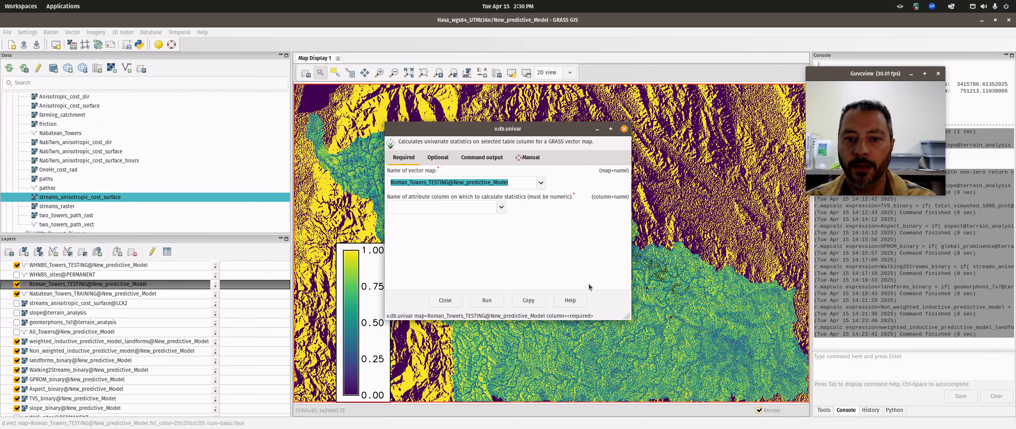
pyautogui.click(497, 205)
pyautogui.scroll(-5, 443, 265)
pyautogui.scroll(-10, 437, 269)
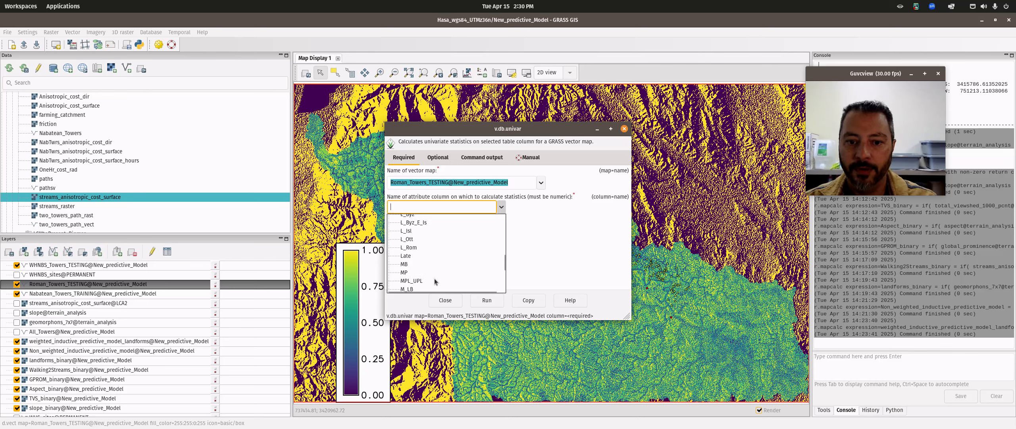
pyautogui.click(424, 268)
pyautogui.click(438, 158)
pyautogui.click(418, 173)
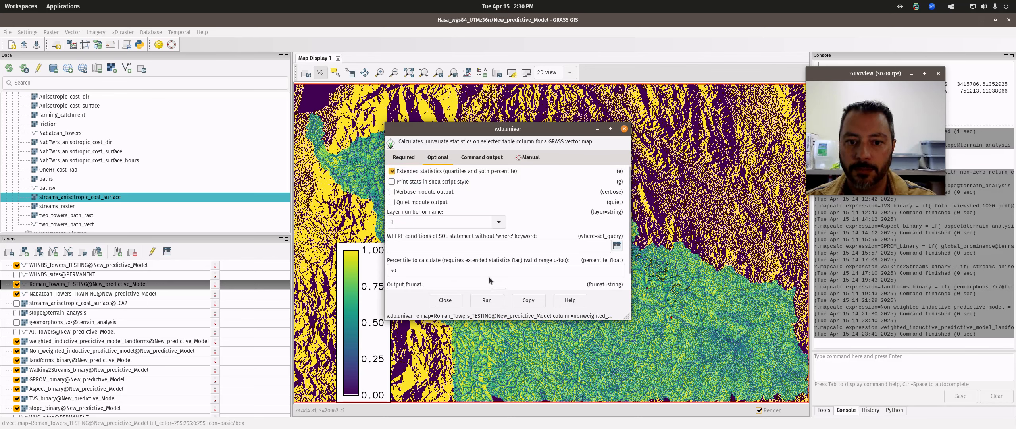
pyautogui.click(487, 300)
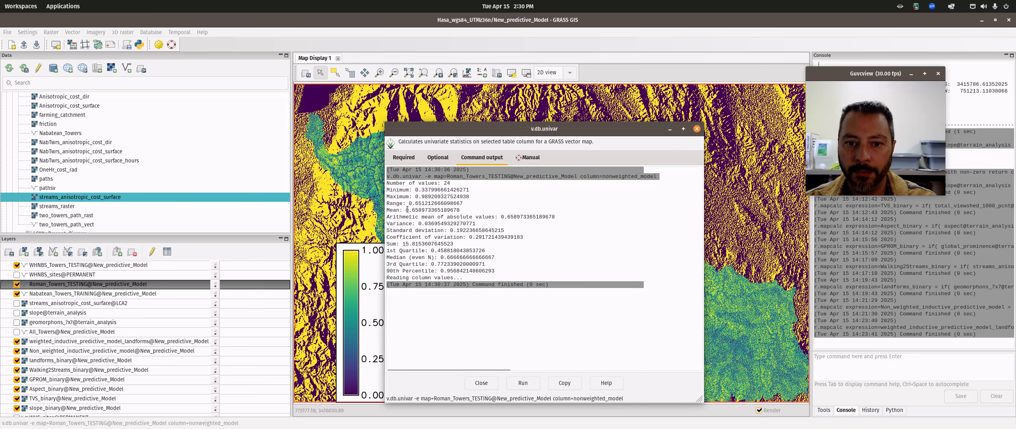
# Step: Examine the mean and standard deviation of the Roman towers' nonweighted model values, and return to the required v.db.univar parameters
pyautogui.moveTo(412, 210); pyautogui.dragTo(420, 210)
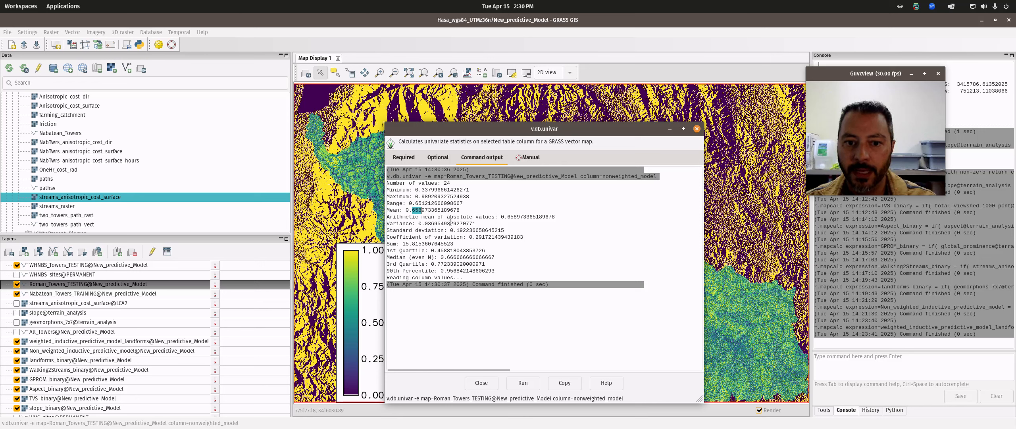
pyautogui.moveTo(456, 230); pyautogui.dragTo(466, 230)
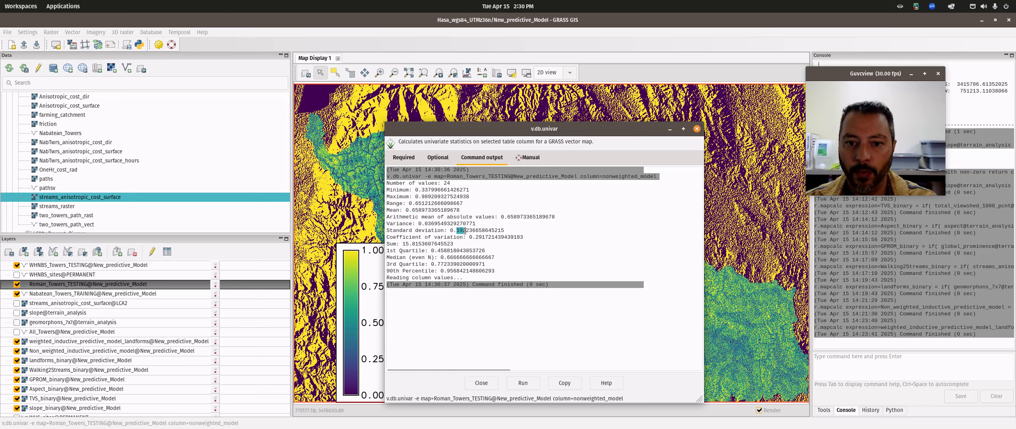
pyautogui.moveTo(412, 210); pyautogui.dragTo(417, 210)
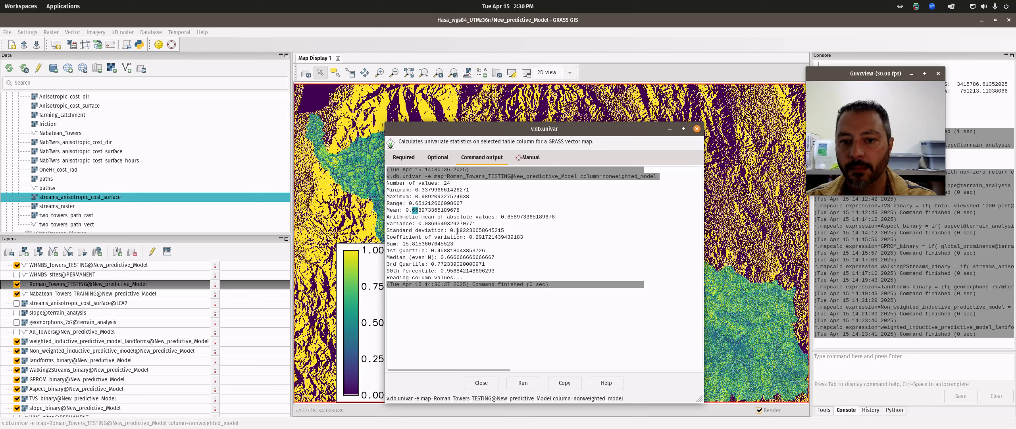
pyautogui.moveTo(457, 230); pyautogui.dragTo(463, 230)
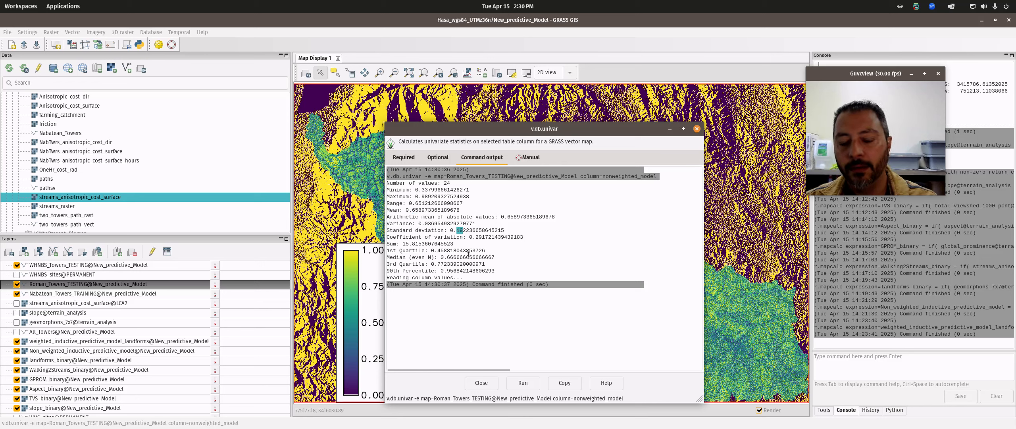
pyautogui.click(404, 158)
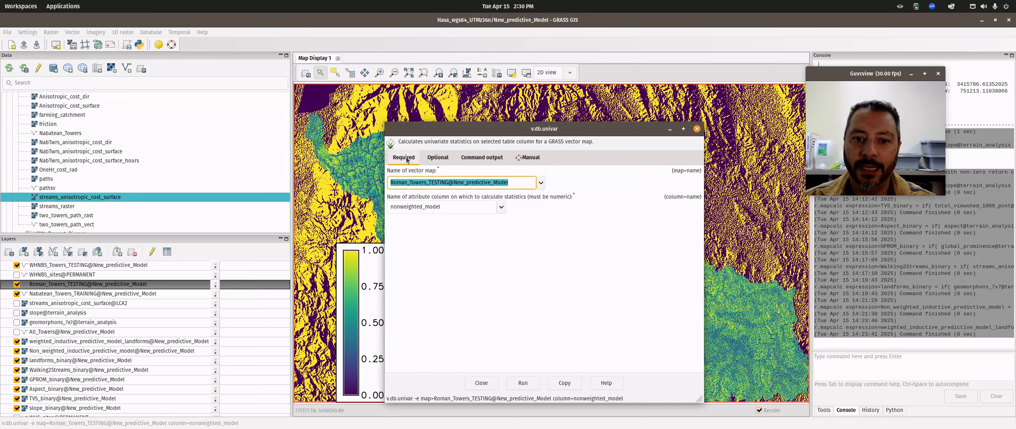
# Step: Calculate extended univariate statistics for the weighted_model column of Roman_Towers_TESTING, and check the mean and standard deviation
pyautogui.click(502, 207)
pyautogui.click(429, 276)
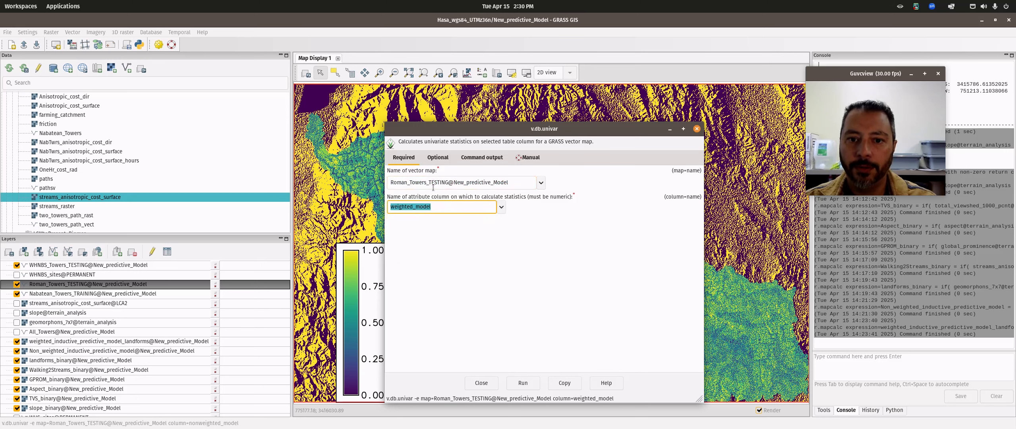
pyautogui.click(437, 157)
pyautogui.click(522, 383)
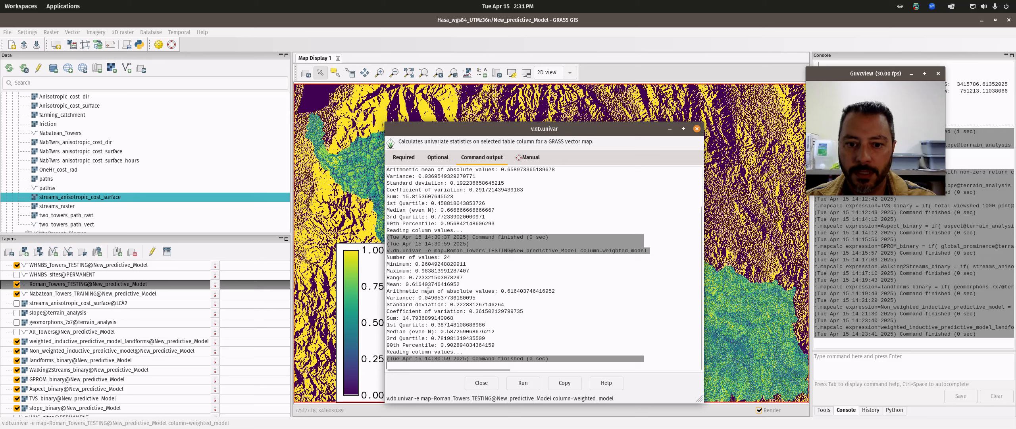
pyautogui.moveTo(412, 284); pyautogui.dragTo(418, 285)
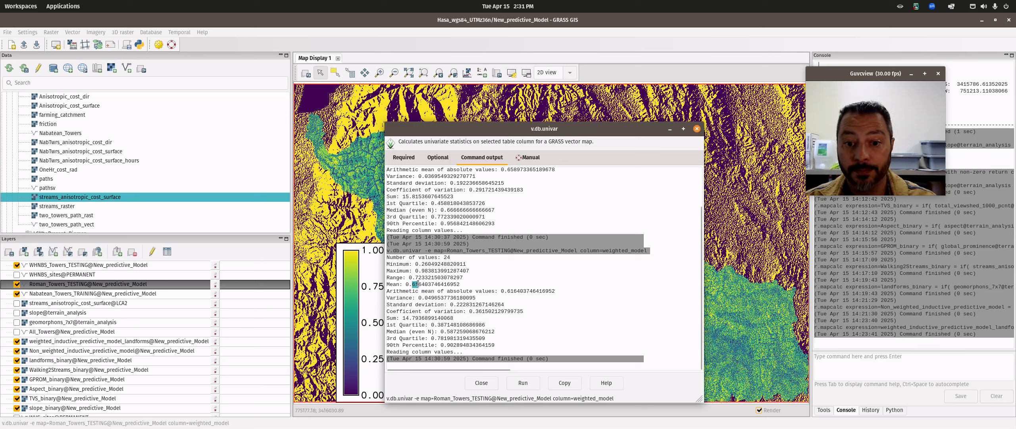
pyautogui.moveTo(457, 304); pyautogui.dragTo(463, 304)
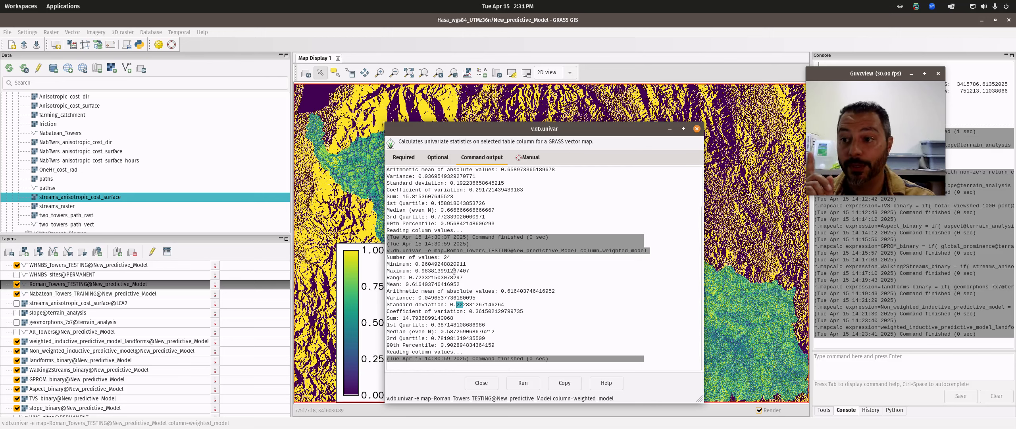
# Step: Calculate extended univariate statistics for the nonweighted_model column of WHNBS_Towers_TESTING, and check the mean and standard deviation
pyautogui.click(404, 158)
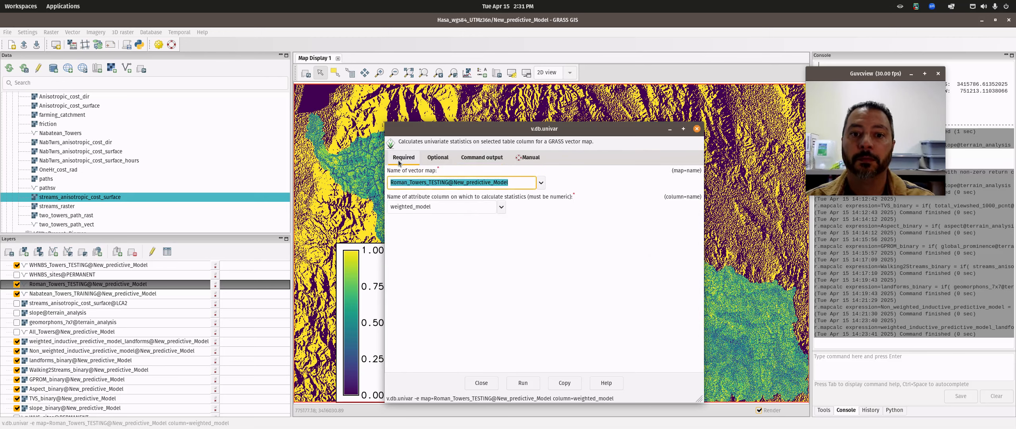
pyautogui.click(542, 185)
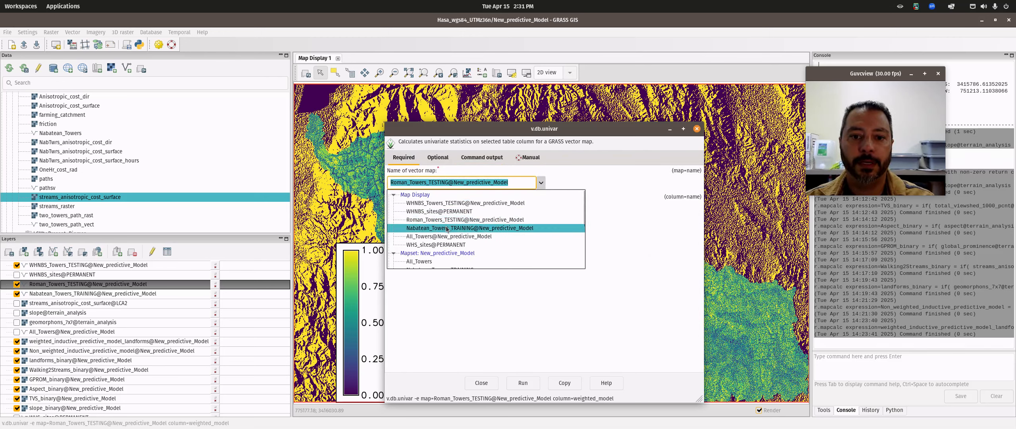
pyautogui.click(439, 203)
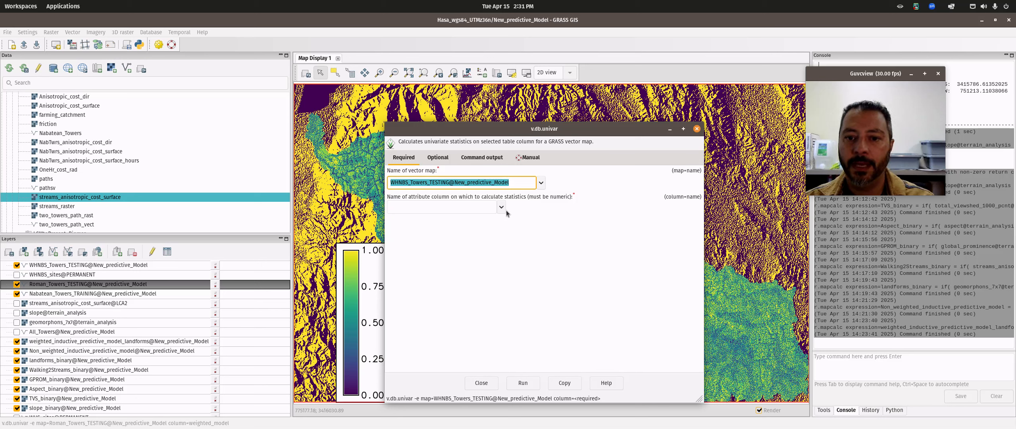
pyautogui.click(501, 207)
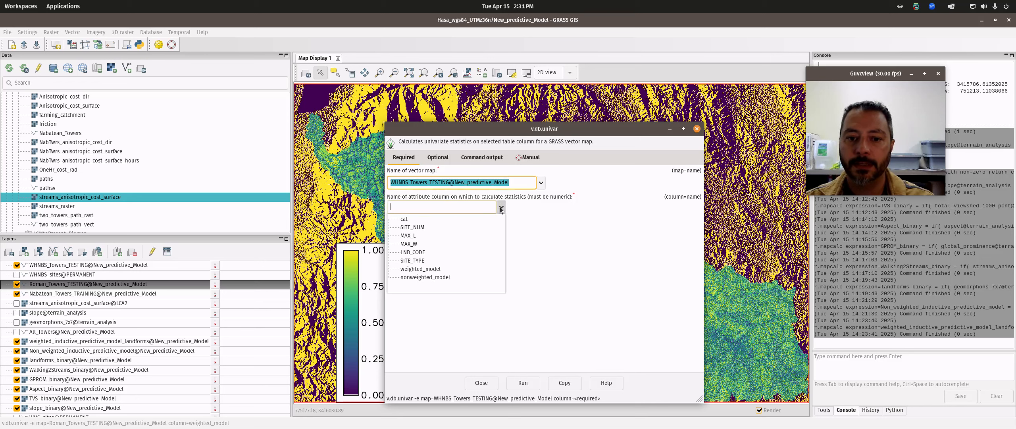
pyautogui.click(429, 277)
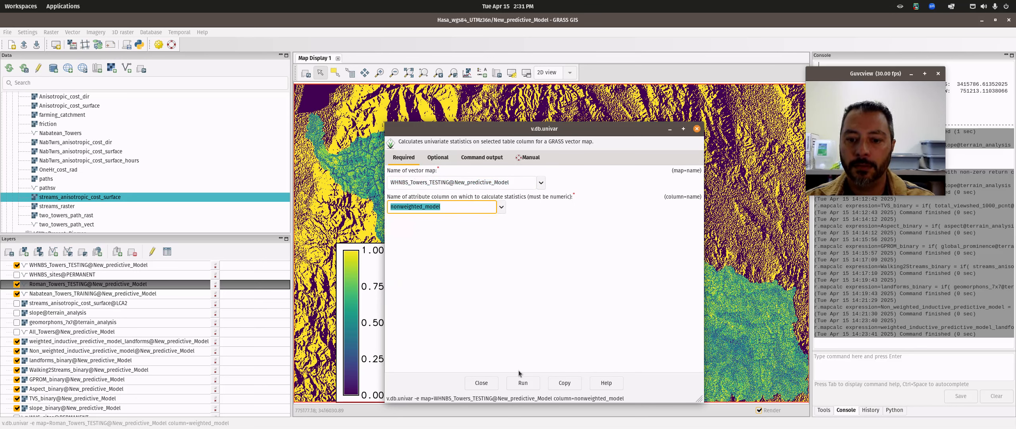
pyautogui.click(523, 384)
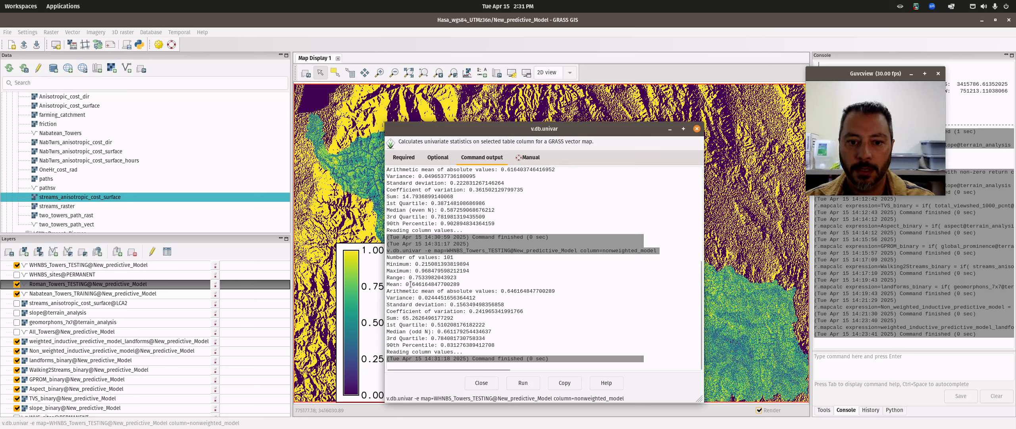
pyautogui.moveTo(412, 285); pyautogui.dragTo(422, 285)
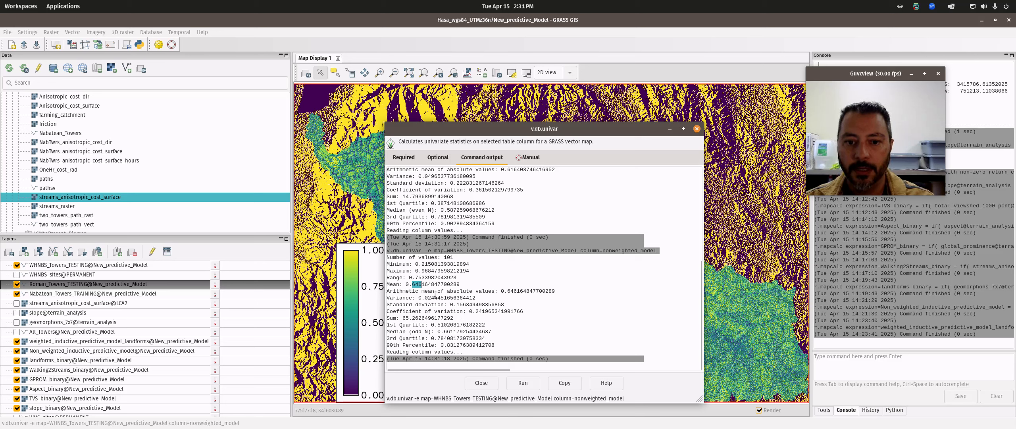
pyautogui.moveTo(458, 305); pyautogui.dragTo(461, 305)
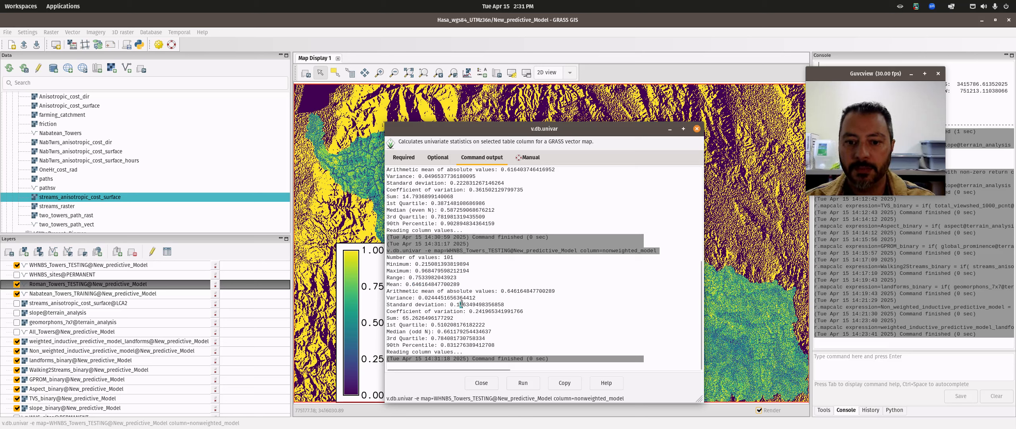
pyautogui.click(463, 306)
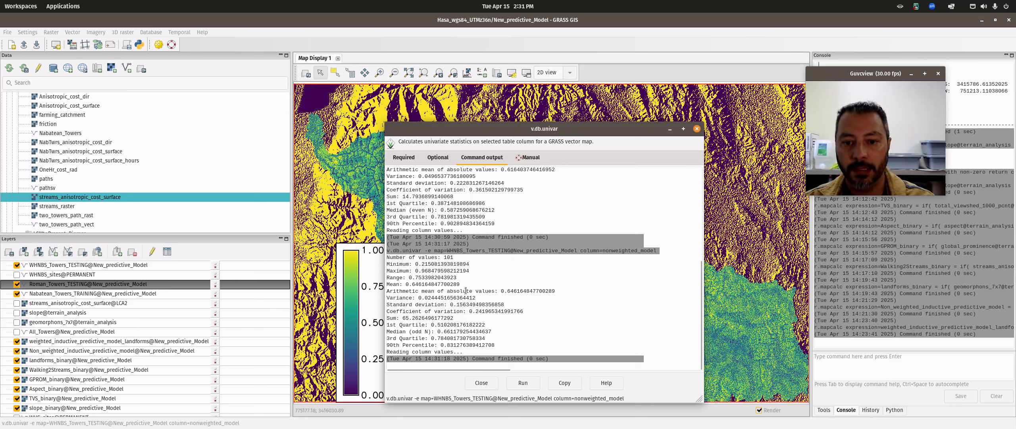
# Step: Calculate the same statistics for the WHNBS towers' weighted_model column, compare them with the nonweighted results, and close v.db.univar
pyautogui.click(404, 157)
pyautogui.click(500, 211)
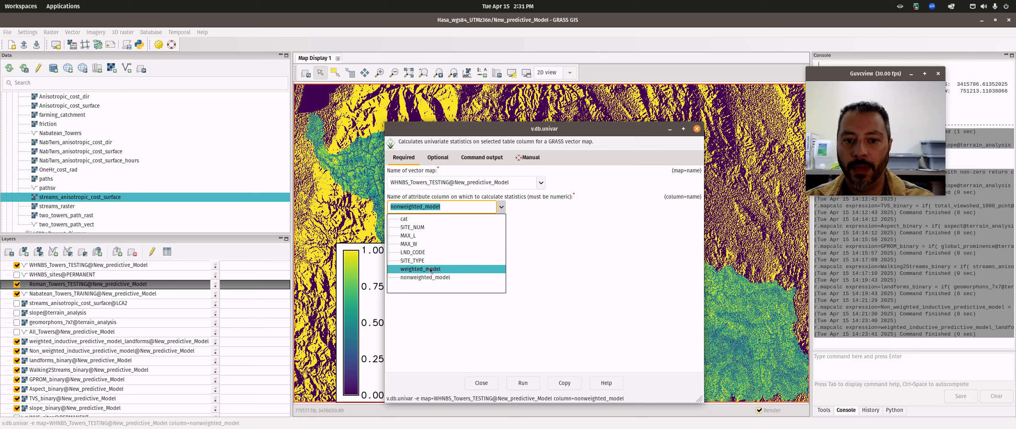
pyautogui.click(437, 278)
pyautogui.click(522, 382)
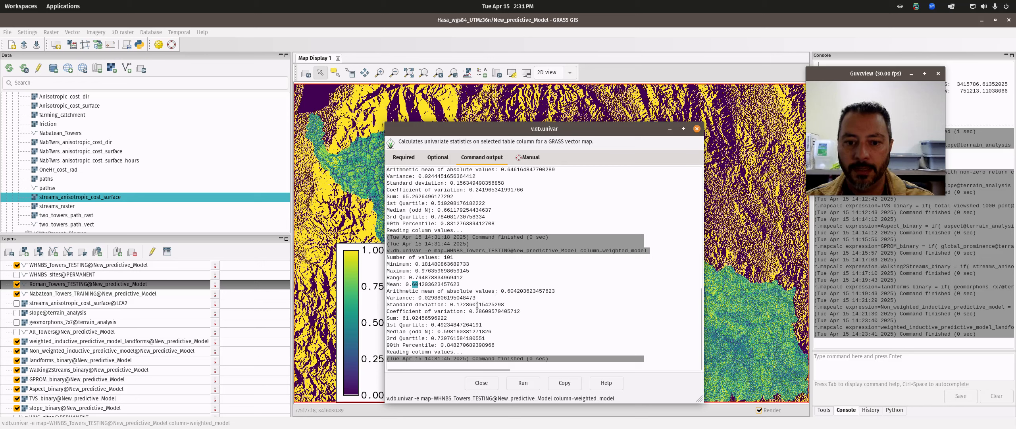
pyautogui.moveTo(457, 305); pyautogui.dragTo(461, 304)
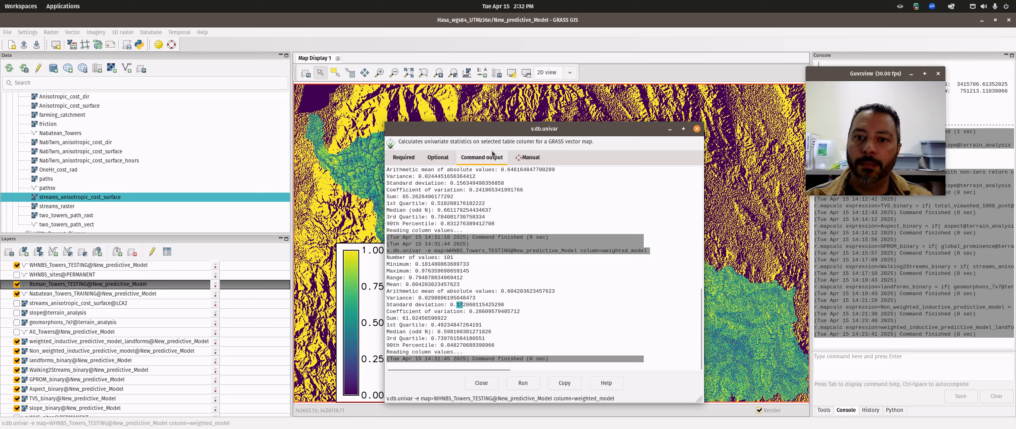
pyautogui.scroll(3, 428, 217)
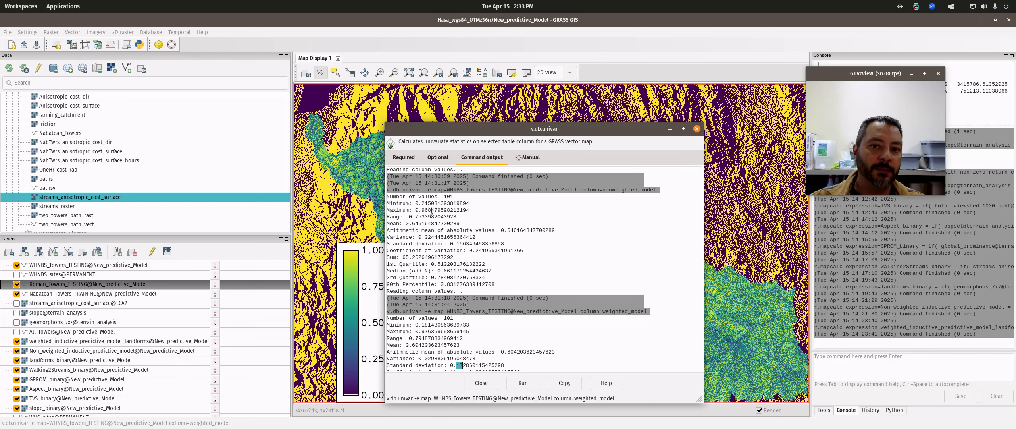
pyautogui.click(696, 128)
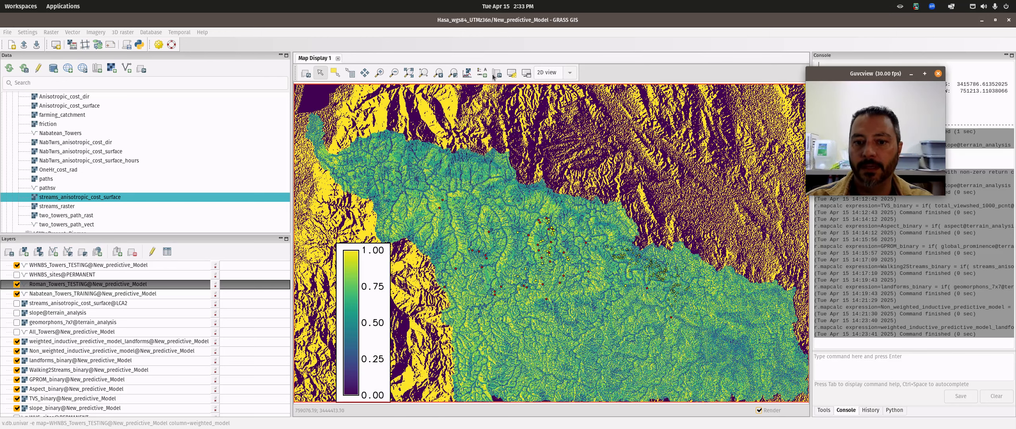